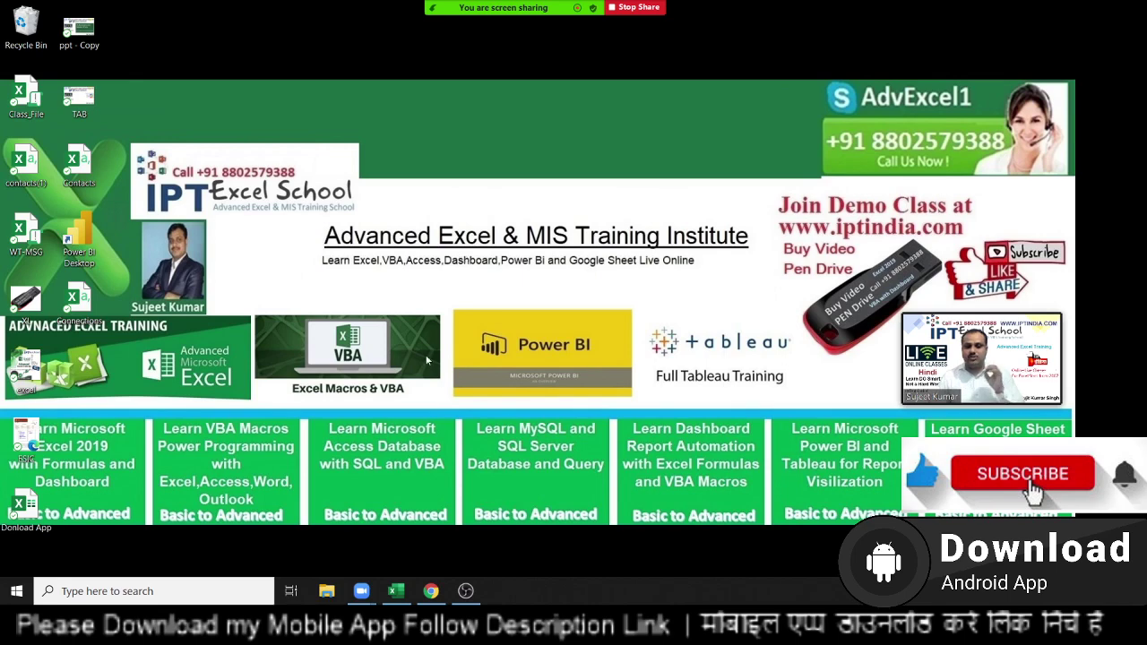
Bring blank Book1 to the front, move to cell C3, and zoom the sheet to about 220%.
{"action": "left_click", "coordinate": [395, 590]}
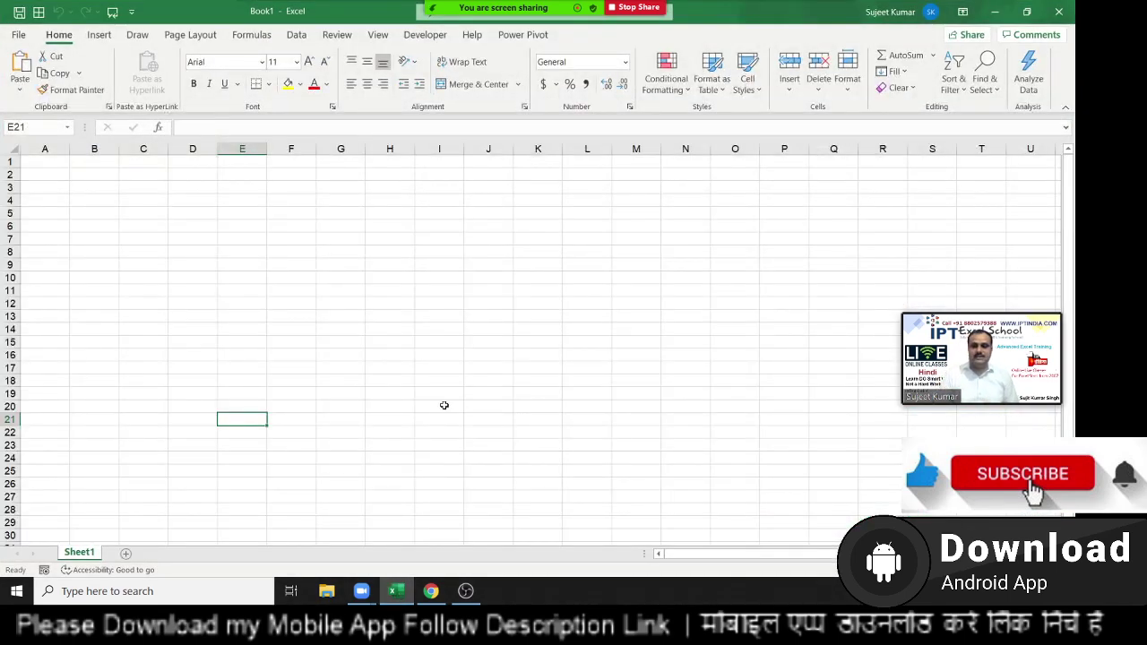
{"action": "key", "text": "ctrl+Up"}
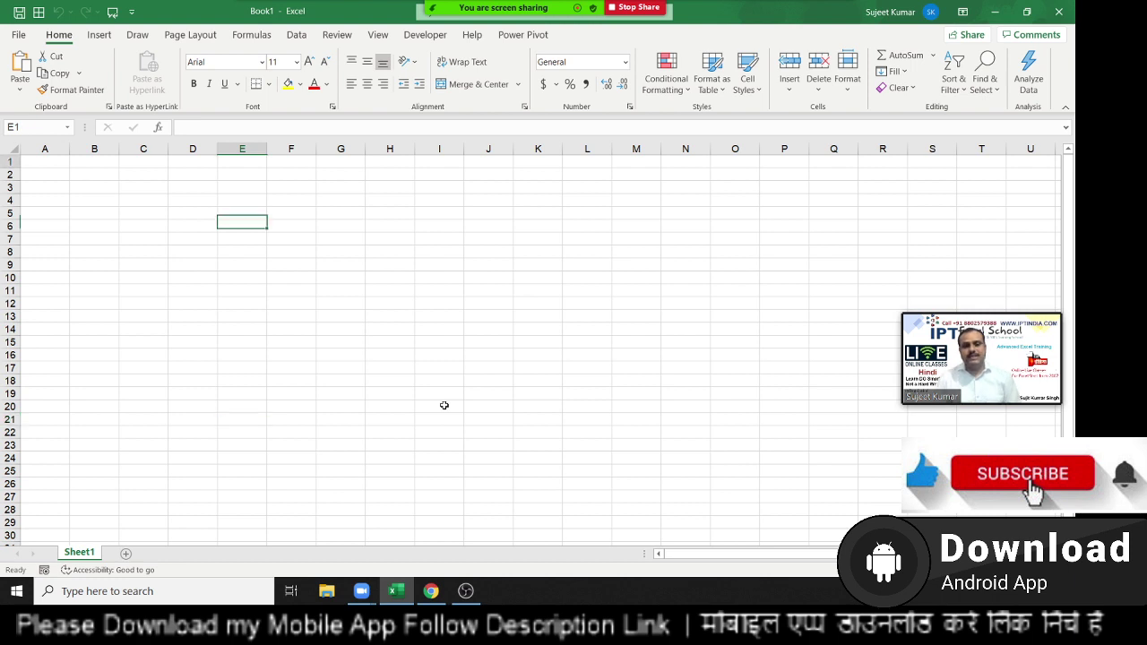
{"action": "key", "text": "ctrl+Home"}
{"action": "key", "text": "Down"}
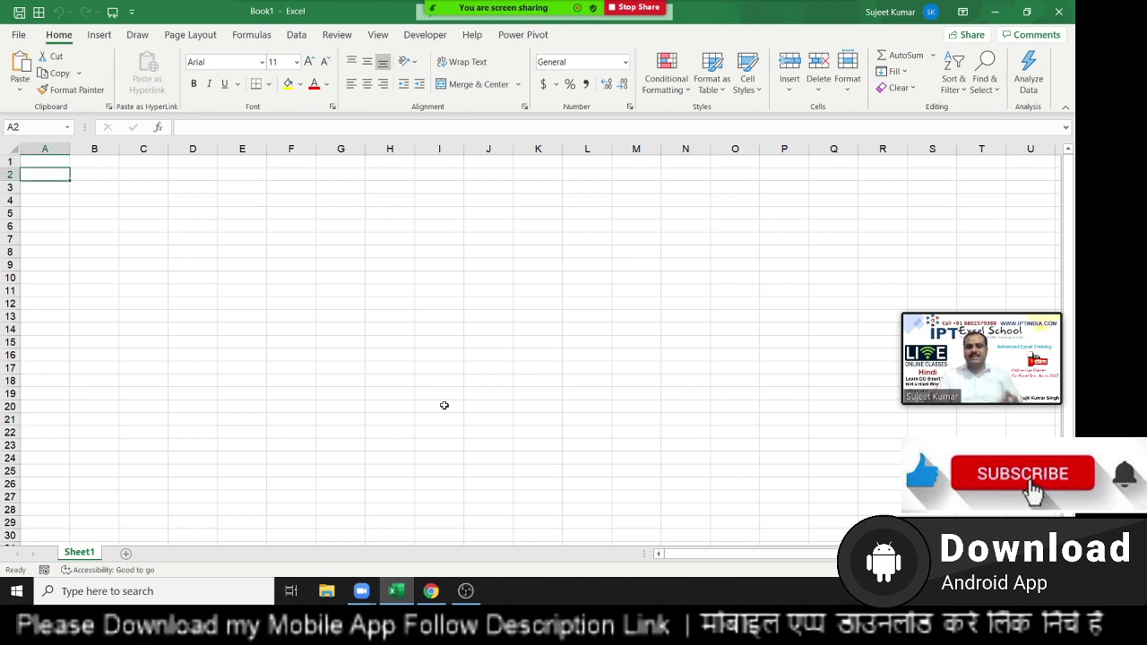
{"action": "key", "text": "Up"}
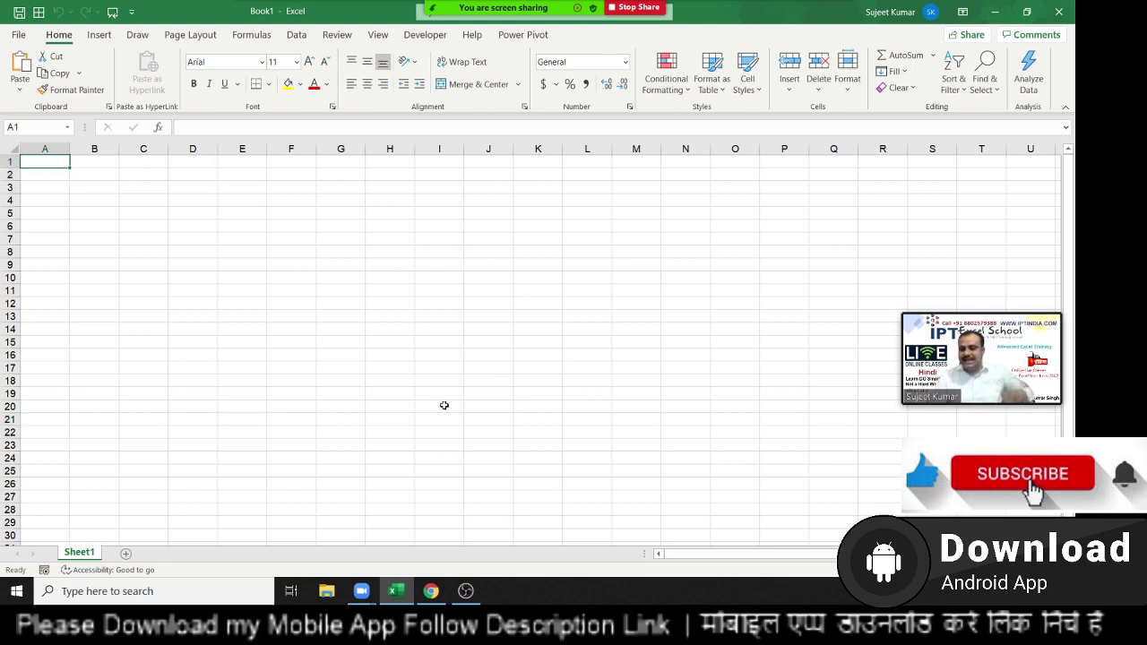
{"action": "key", "text": "Right"}
{"action": "key", "text": "Right"}
{"action": "key", "text": "Down"}
{"action": "key", "text": "Down"}
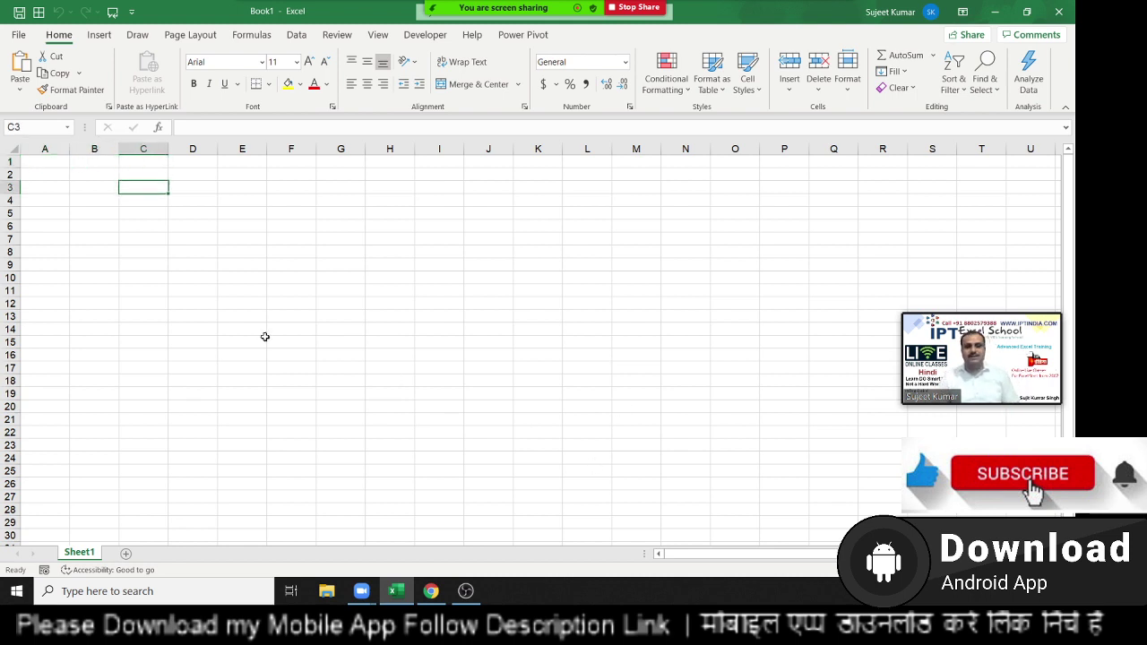
{"action": "scroll", "coordinate": [263, 333], "scroll_direction": "up", "scroll_amount": 5, "text": "ctrl"}
{"action": "scroll", "coordinate": [264, 332], "scroll_direction": "up", "scroll_amount": 3, "text": "ctrl"}
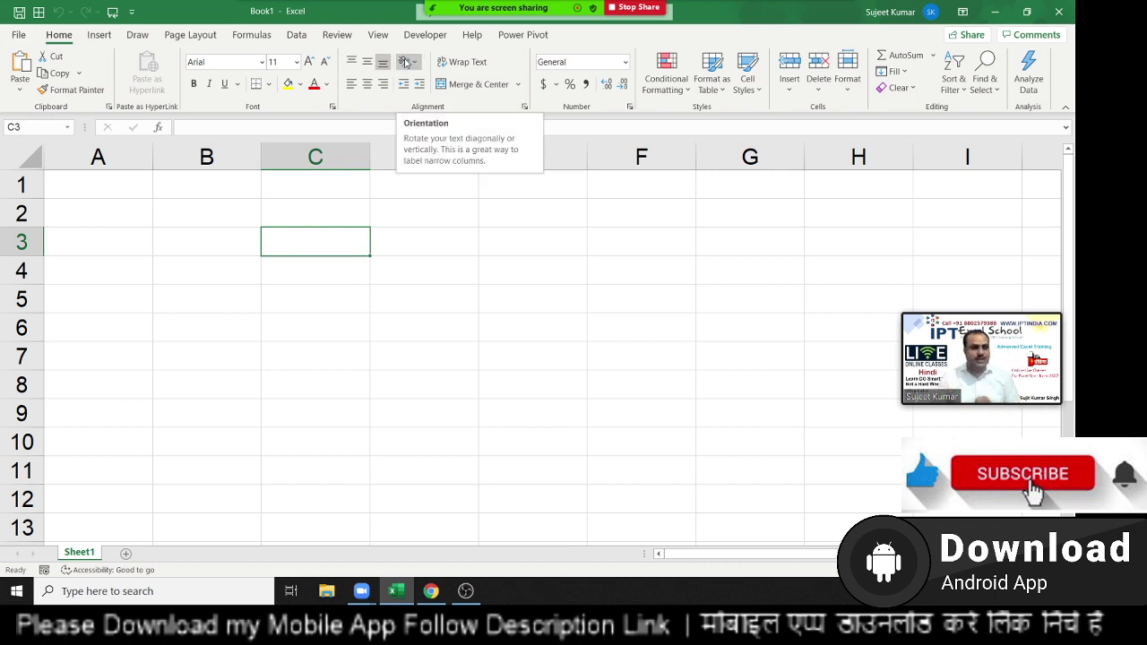
Enter 20 in B2 and 30 in C2.
{"action": "left_click", "coordinate": [197, 215]}
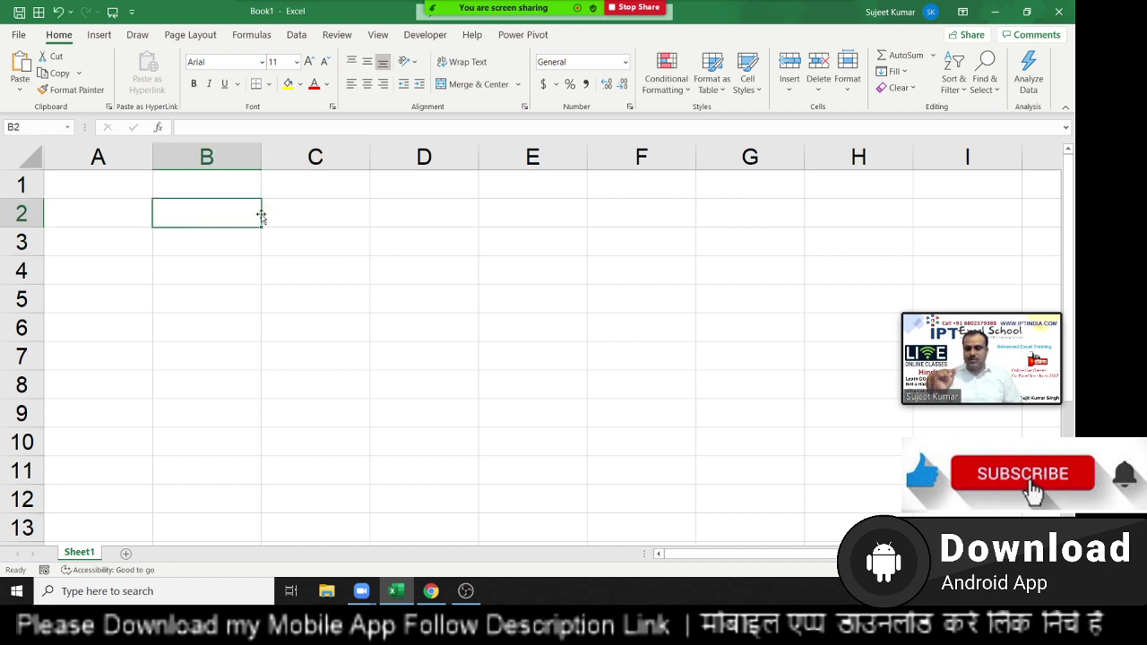
{"action": "type", "text": "20"}
{"action": "key", "text": "Tab"}
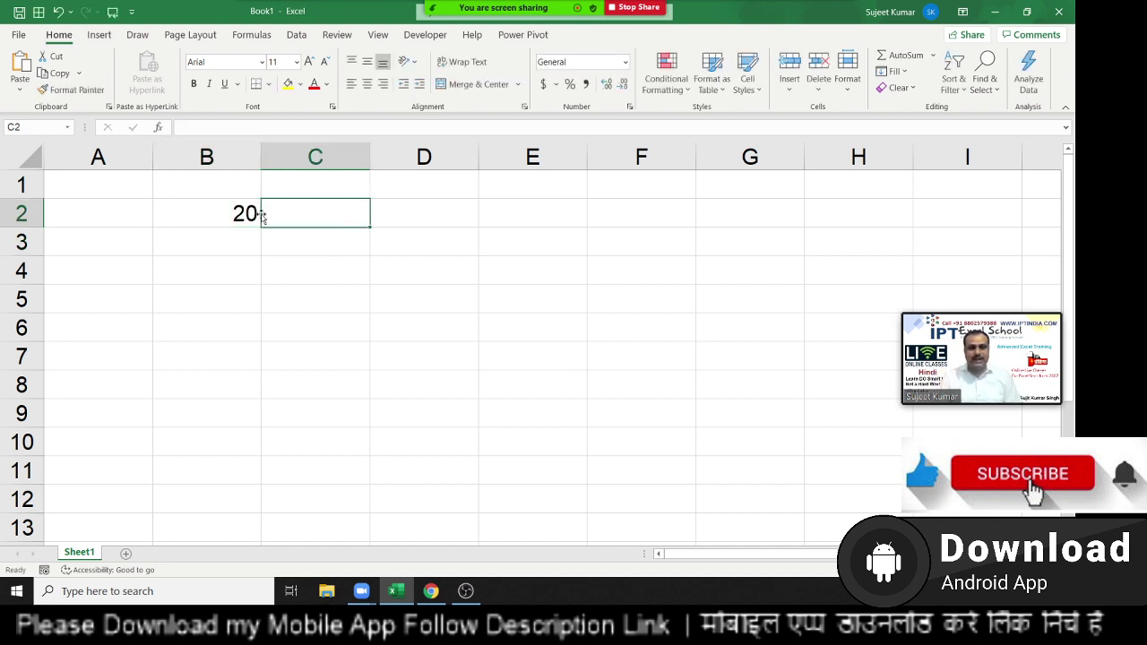
{"action": "type", "text": "30"}
{"action": "key", "text": "Return"}
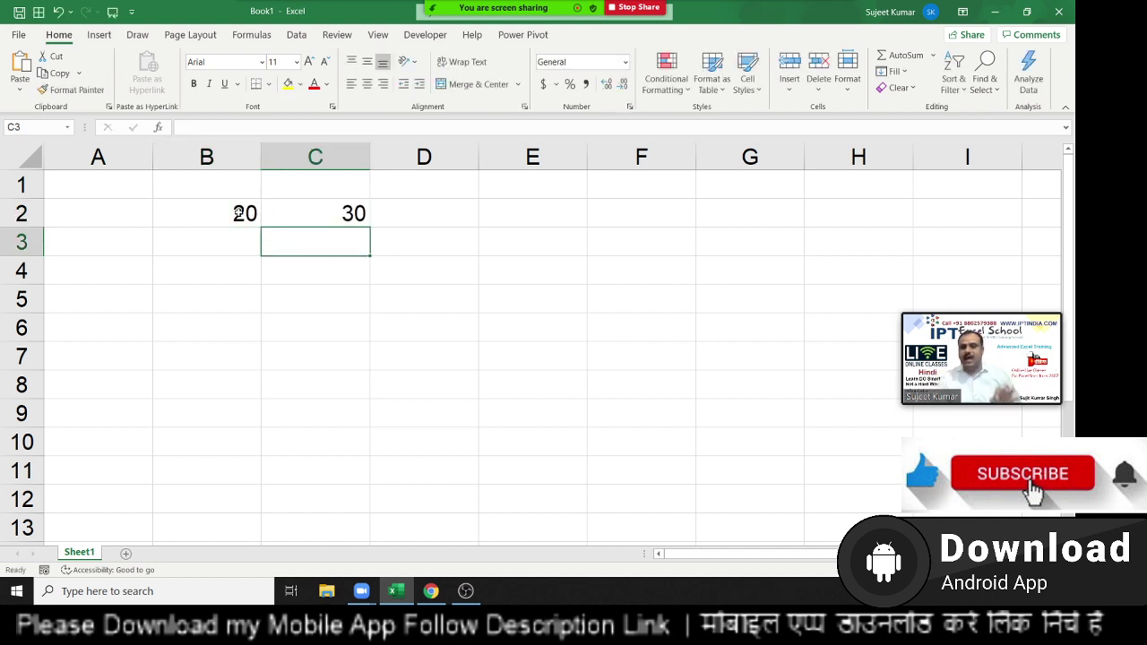
Copy B2, paste it into C2, then undo the paste to restore 30.
{"action": "left_click", "coordinate": [238, 213]}
{"action": "key", "text": "ctrl+c"}
{"action": "left_click", "coordinate": [293, 217]}
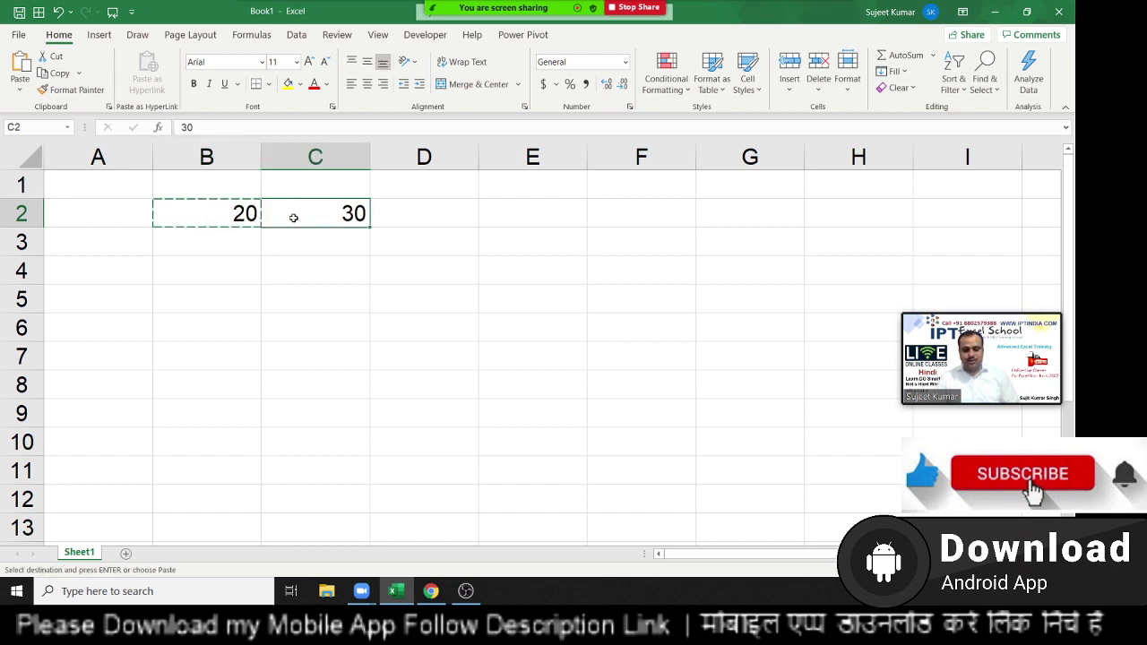
{"action": "key", "text": "ctrl+v"}
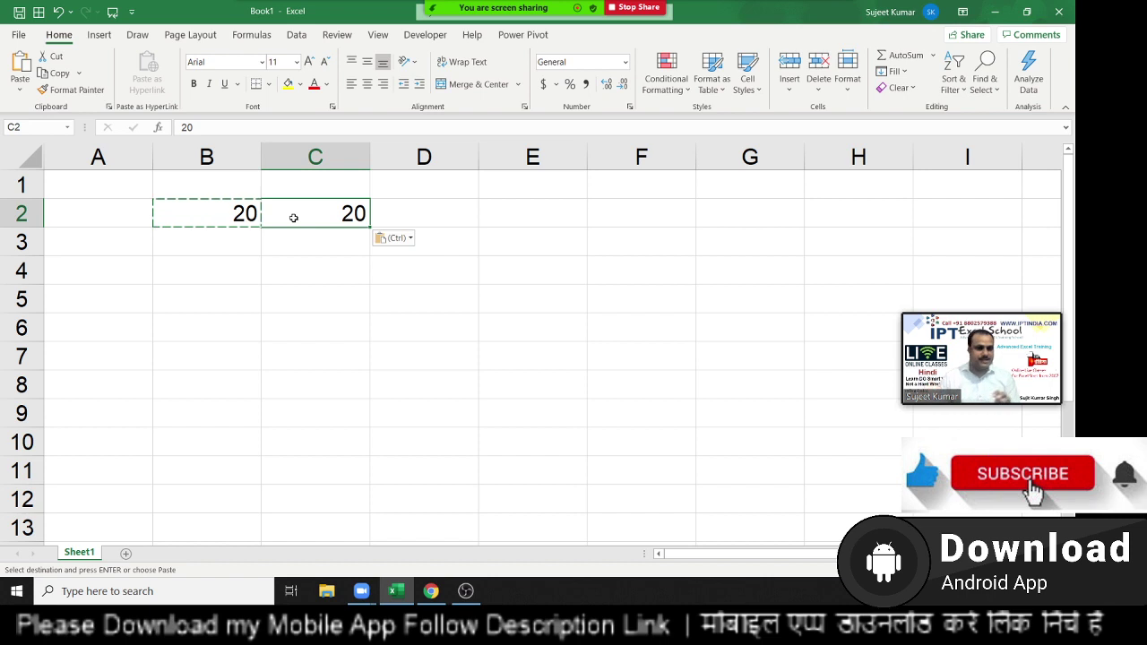
{"action": "key", "text": "ctrl+z"}
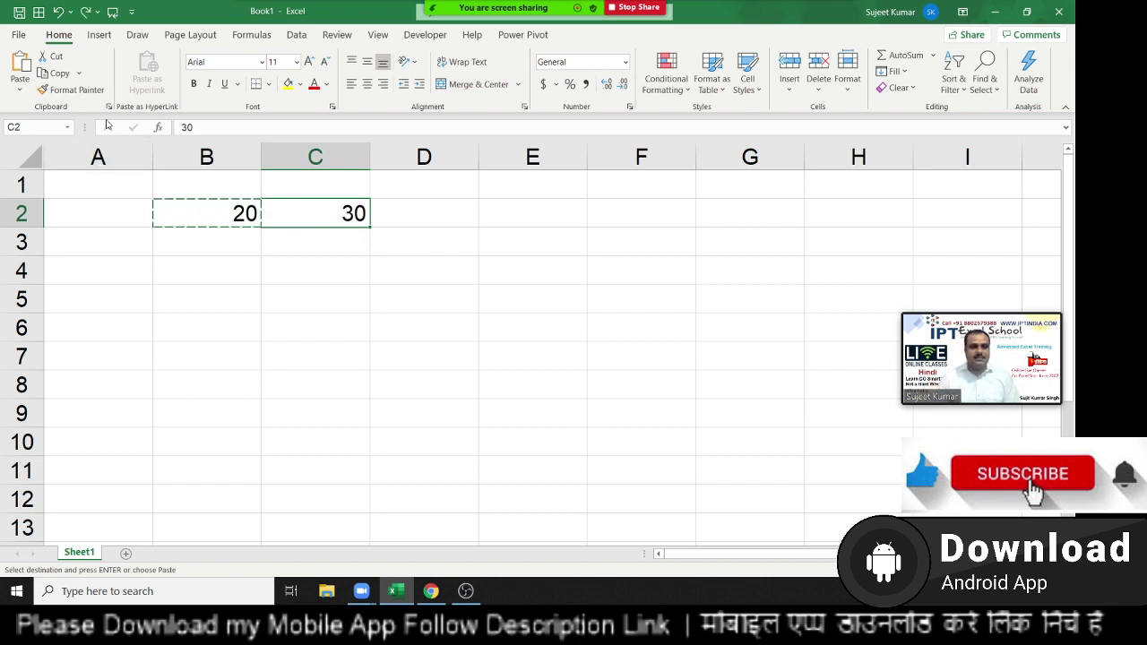
Paste Special the copied 20 onto C2 with the Add operation, making 50, then clear the marquee.
{"action": "left_click", "coordinate": [108, 106]}
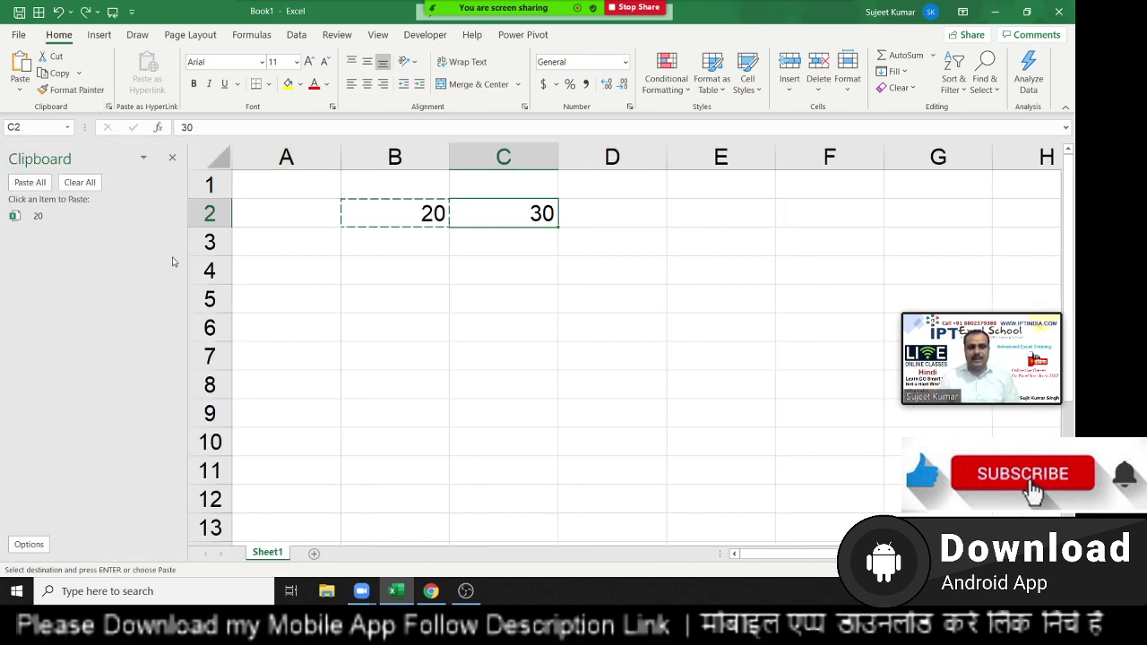
{"action": "left_click", "coordinate": [172, 158]}
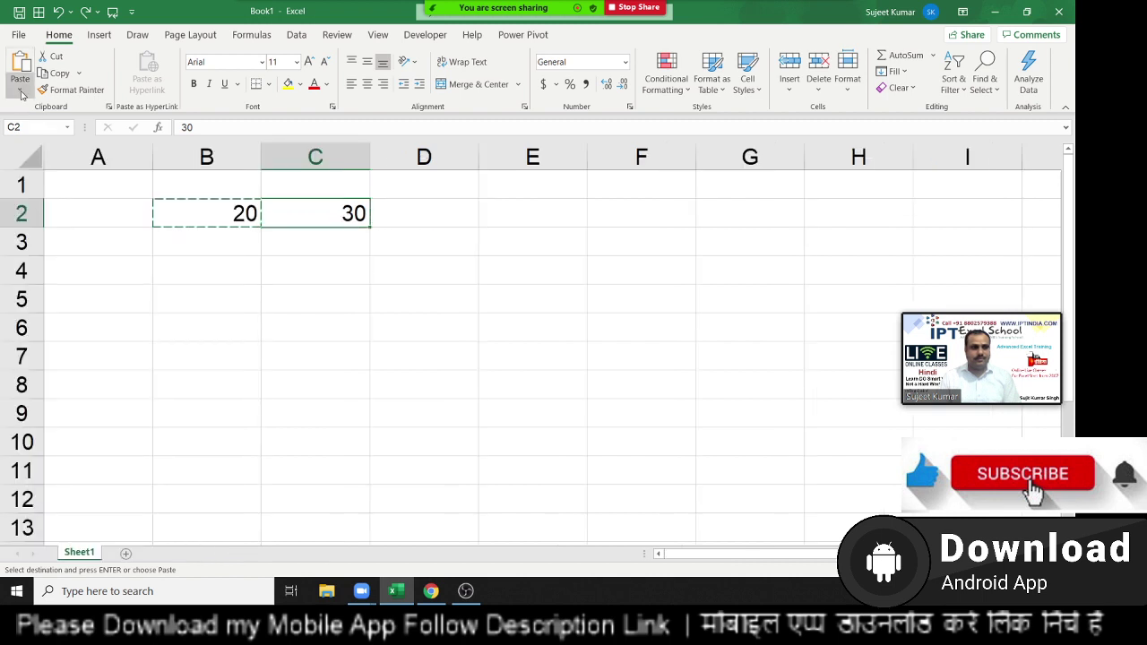
{"action": "left_click", "coordinate": [21, 92]}
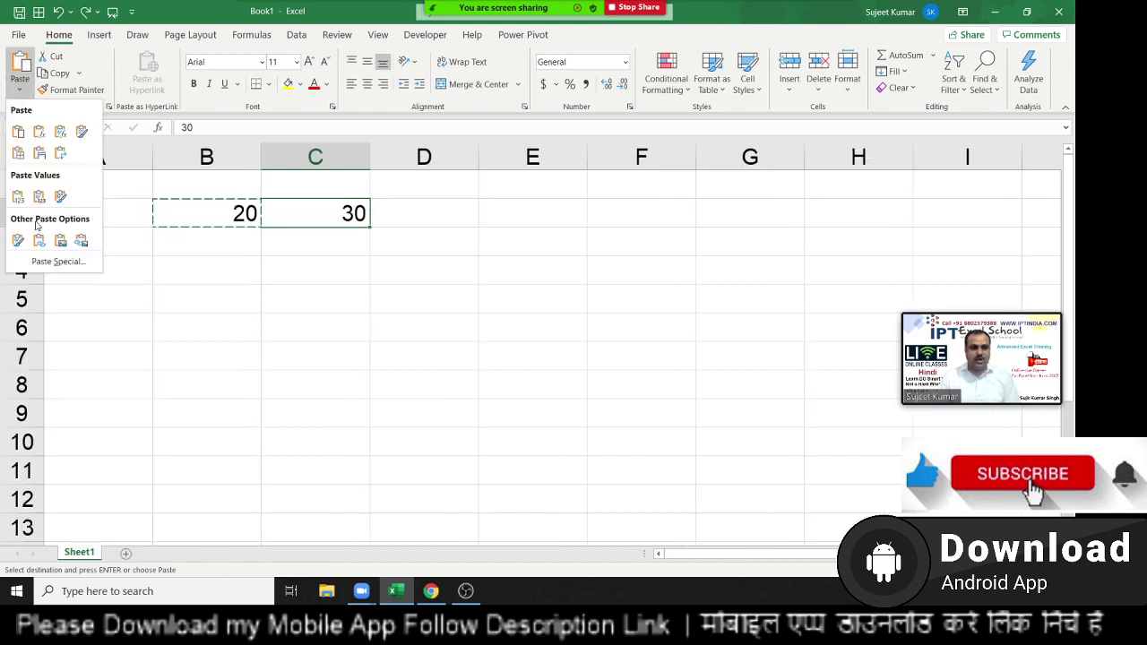
{"action": "left_click", "coordinate": [50, 263]}
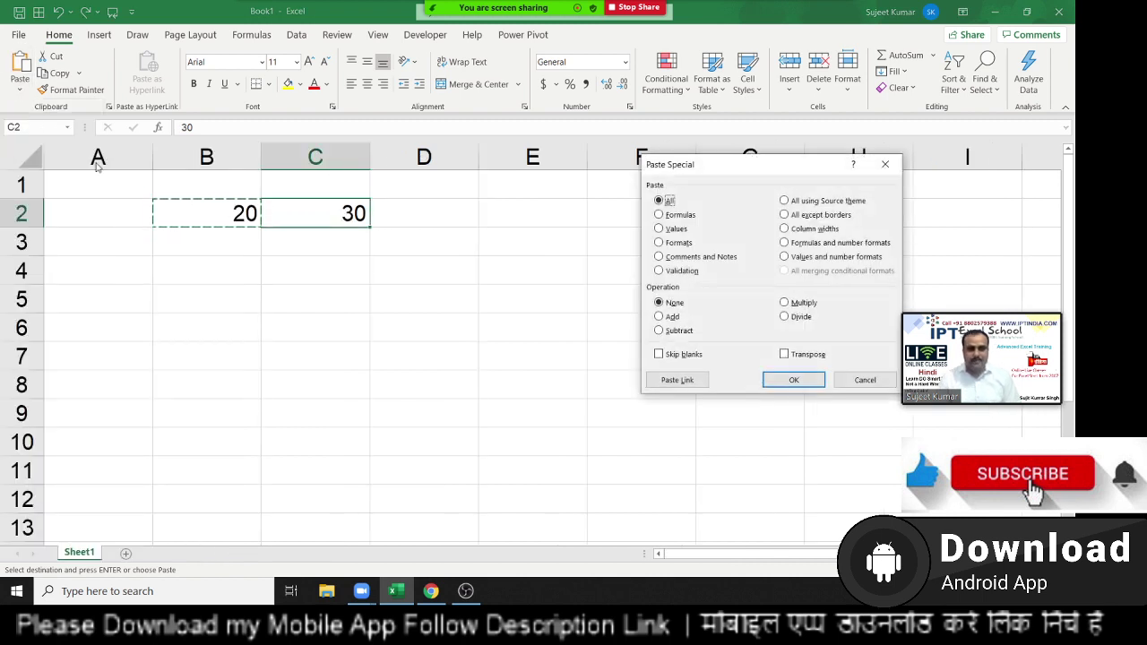
{"action": "left_click_drag", "start_coordinate": [786, 156], "coordinate": [720, 110]}
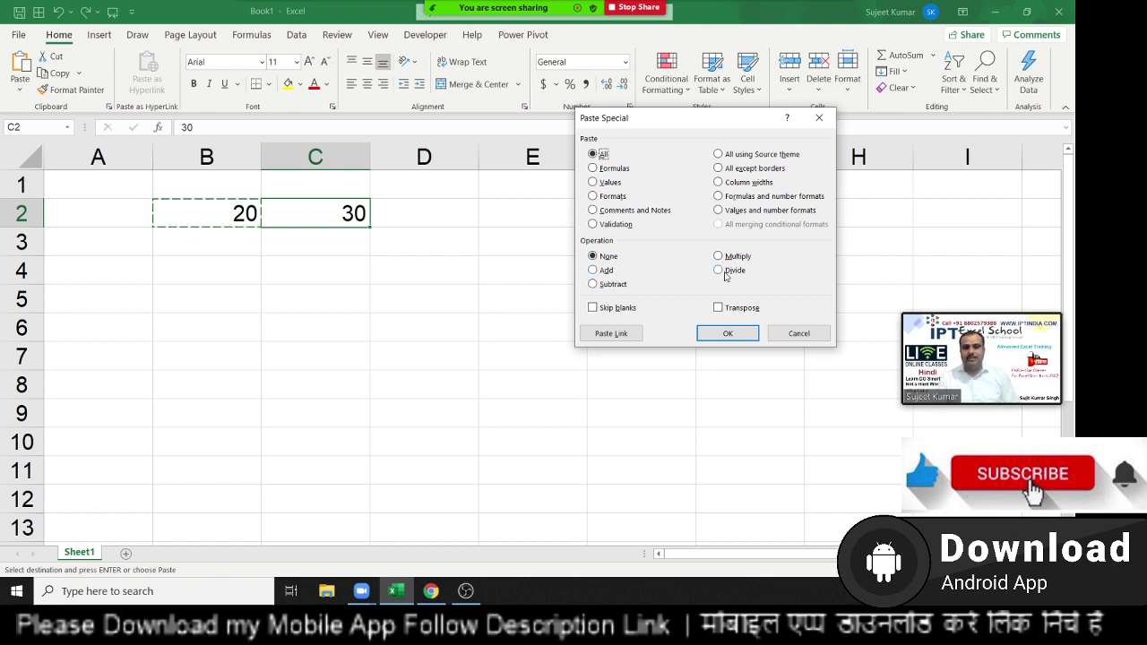
{"action": "left_click", "coordinate": [606, 271]}
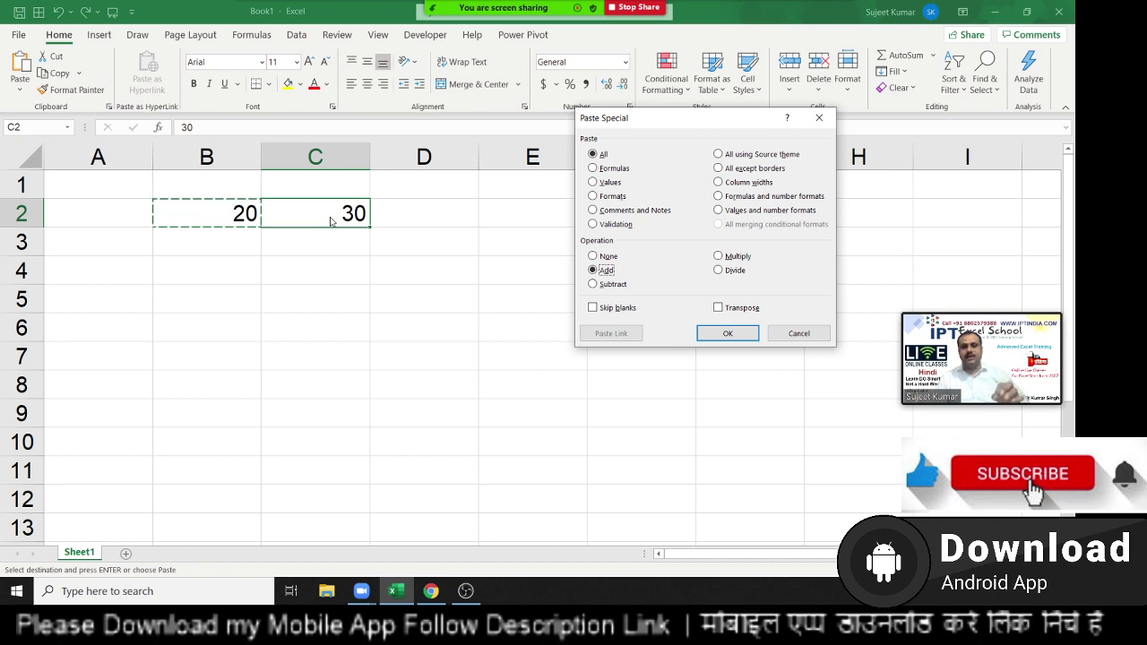
{"action": "left_click", "coordinate": [704, 337]}
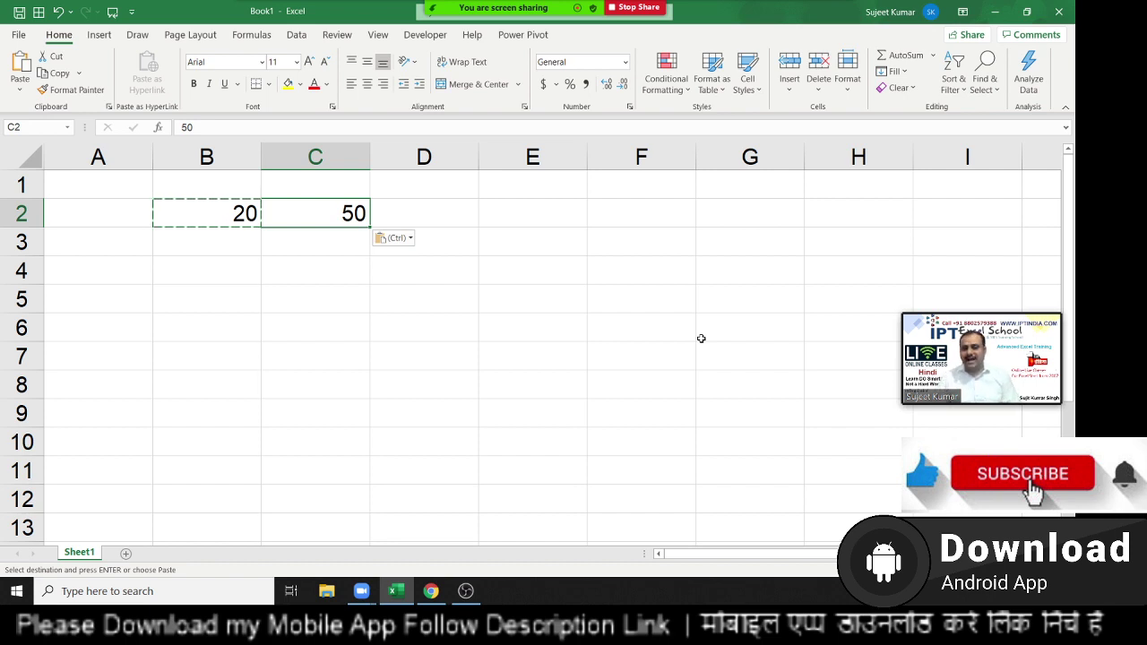
{"action": "key", "text": "Escape"}
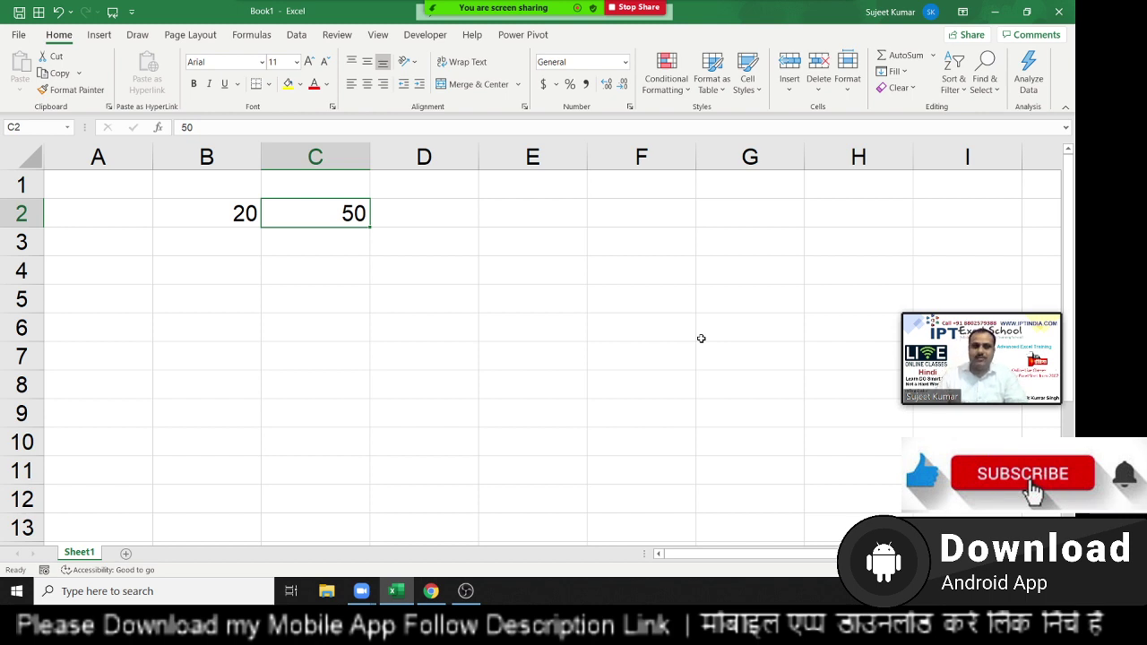
{"action": "left_click", "coordinate": [543, 179]}
{"action": "type", "text": "'"}
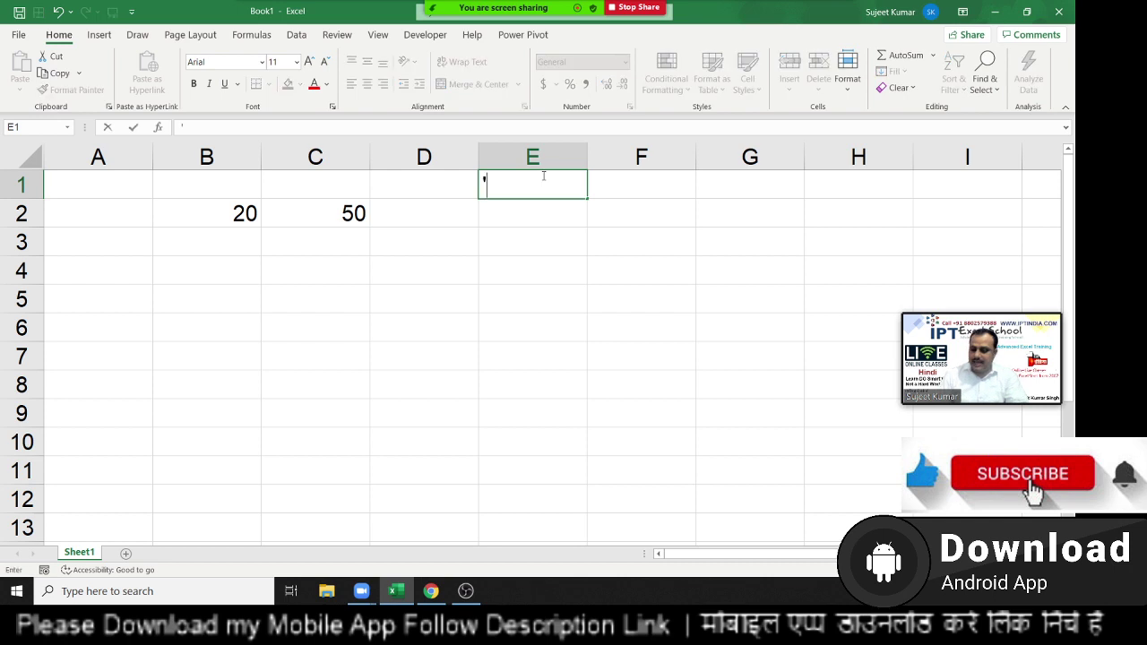
{"action": "type", "text": "1253"}
{"action": "key", "text": "Return"}
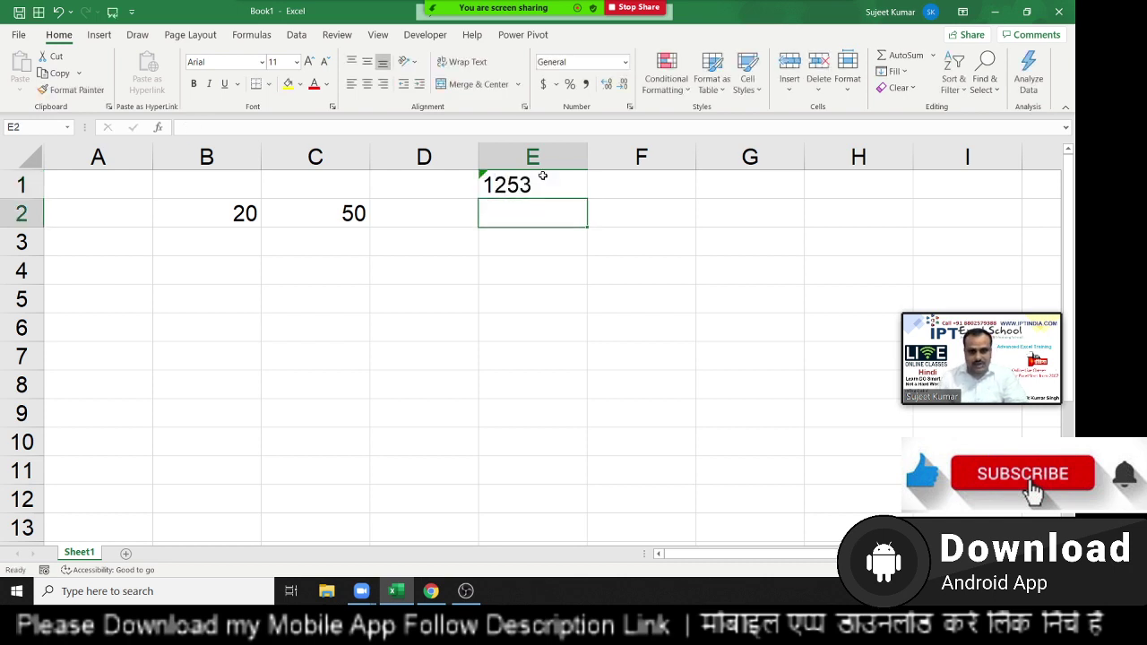
{"action": "type", "text": "'165"}
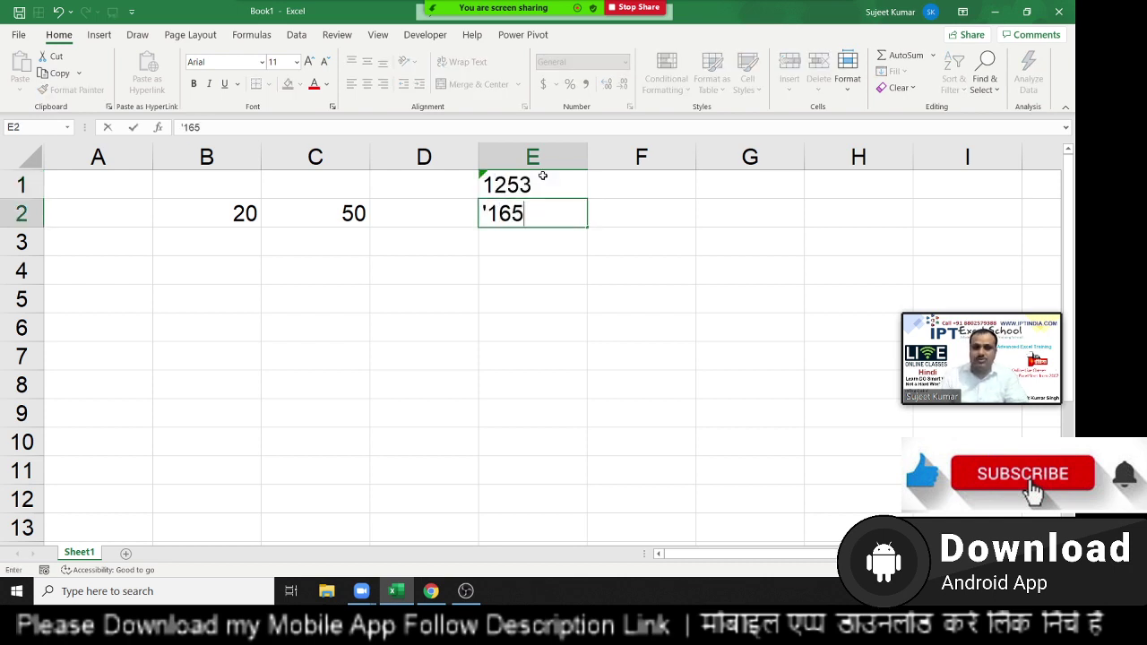
{"action": "type", "text": "3"}
{"action": "left_click", "coordinate": [677, 258]}
{"action": "left_click_drag", "start_coordinate": [559, 186], "coordinate": [827, 298]}
{"action": "key", "text": "ctrl+r"}
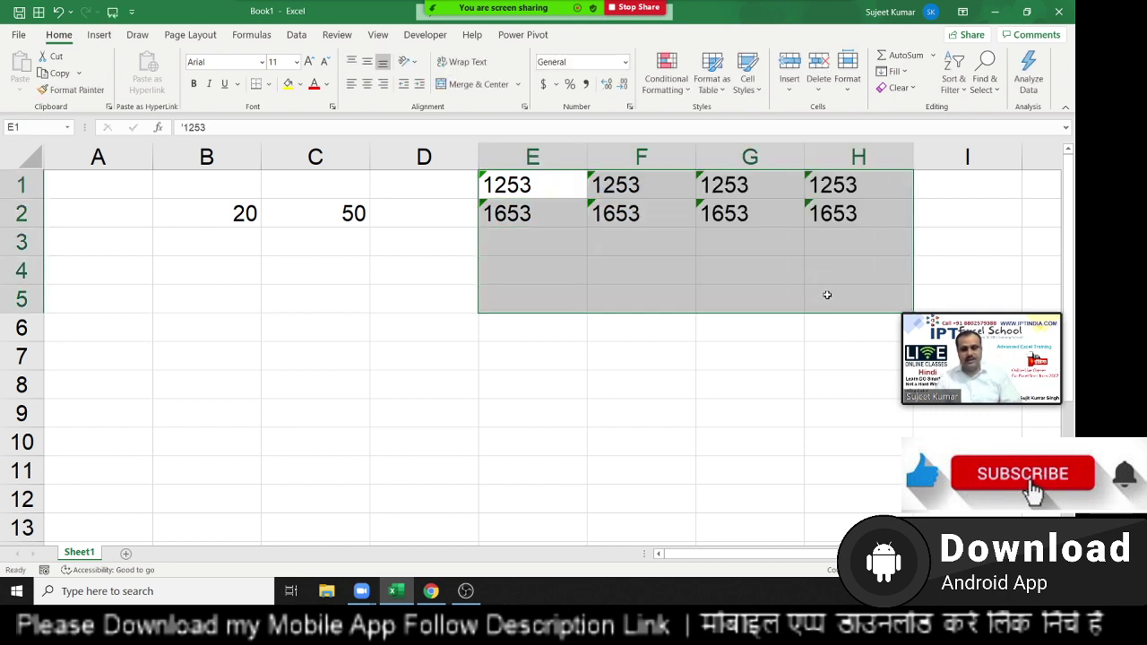
{"action": "key", "text": "ctrl+d"}
{"action": "left_click", "coordinate": [529, 366]}
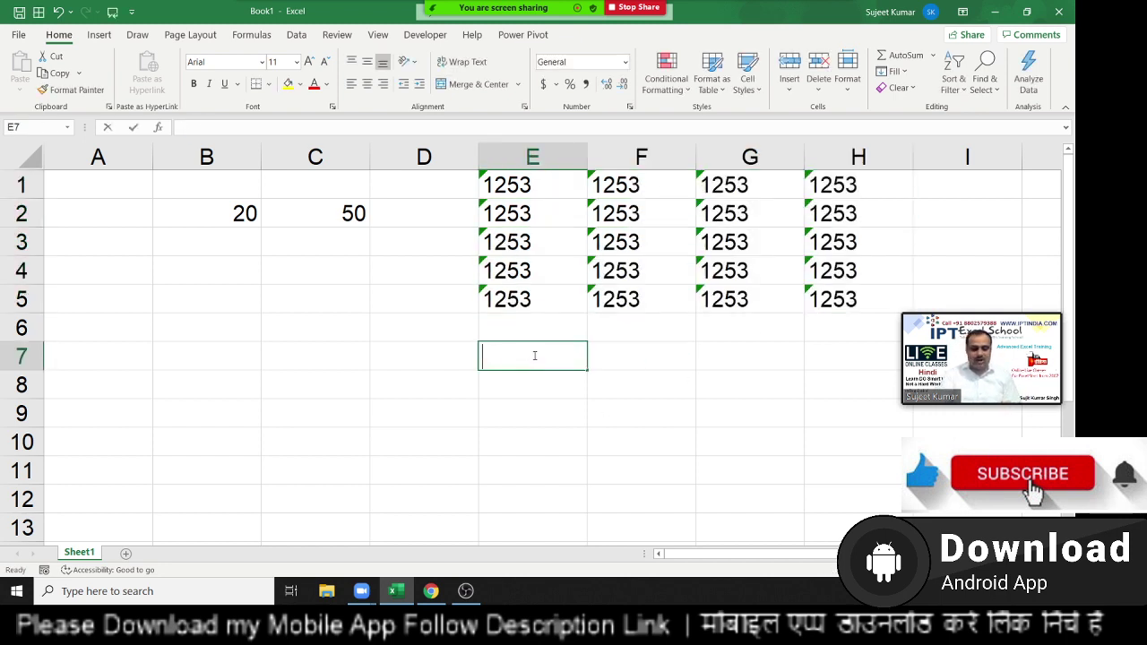
{"action": "type", "text": "=sum"}
{"action": "key", "text": "Tab"}
{"action": "key", "text": "Up"}
{"action": "key", "text": "Up"}
{"action": "key", "text": "Up"}
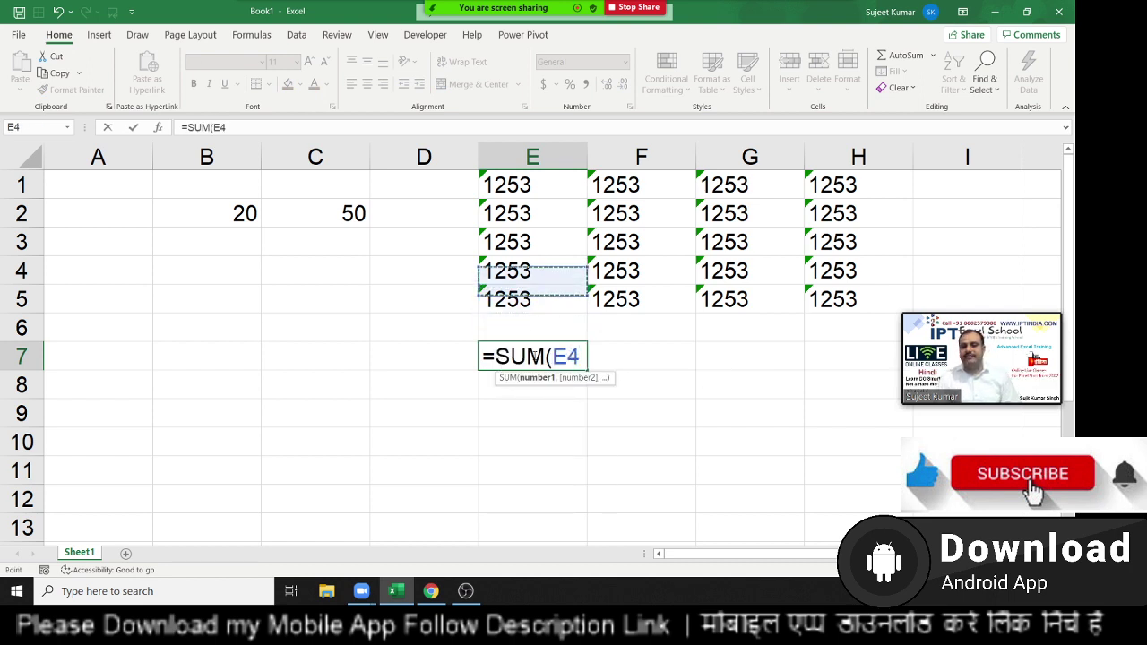
{"action": "key", "text": "Down"}
{"action": "key", "text": "ctrl+shift+Up"}
{"action": "key", "text": "Return"}
{"action": "key", "text": "Up"}
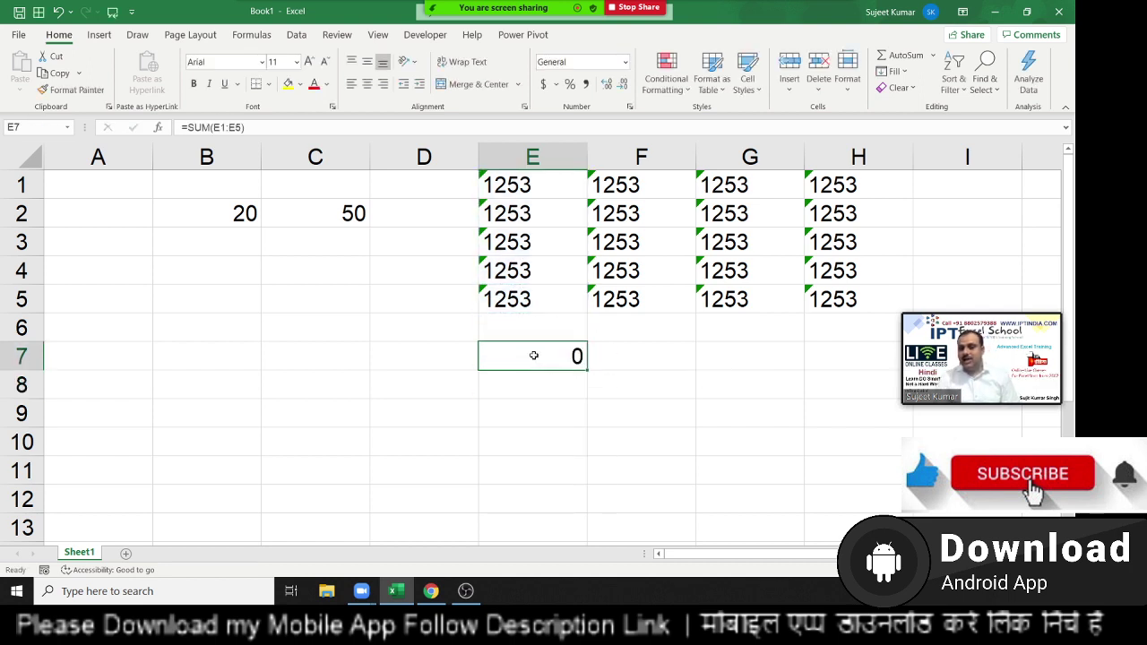
{"action": "key", "text": "Up"}
{"action": "key", "text": "Up"}
{"action": "key", "text": "Up"}
{"action": "key", "text": "ctrl+shift+Up"}
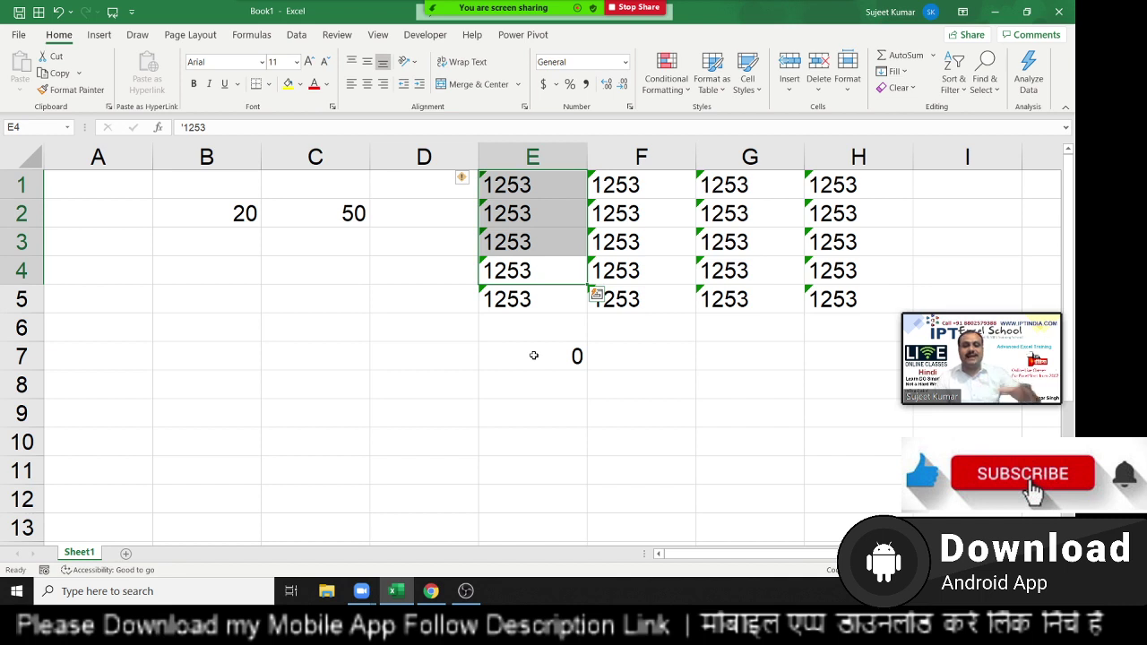
{"action": "key", "text": "Up"}
{"action": "key", "text": "Up"}
{"action": "key", "text": "Up"}
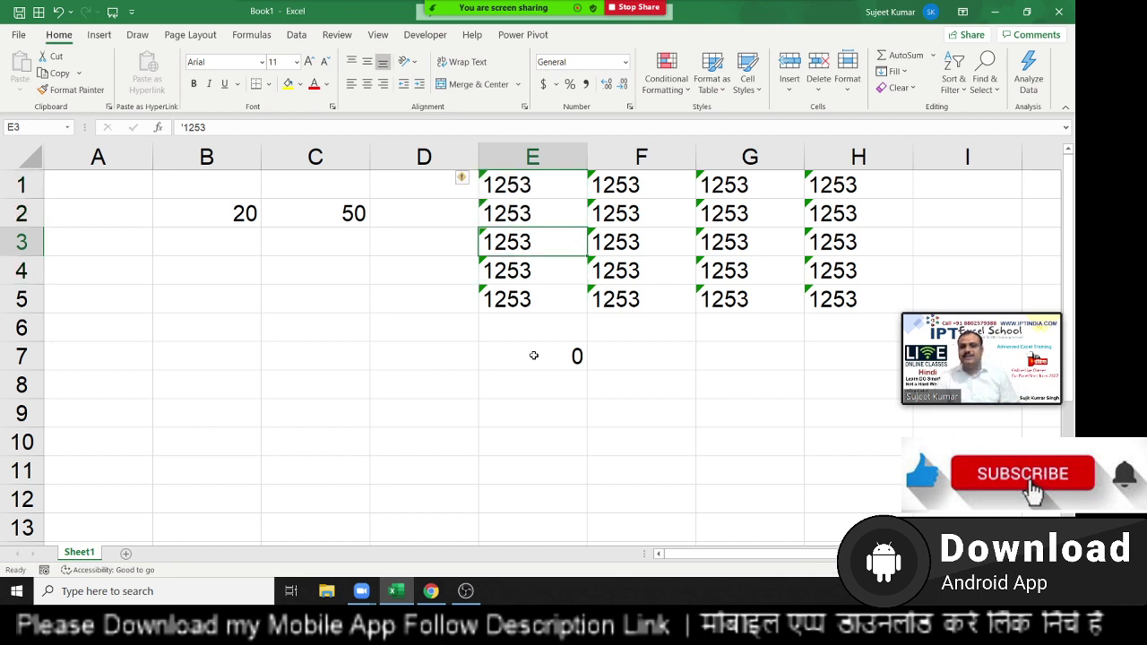
{"action": "key", "text": "ctrl+shift+Right"}
{"action": "key", "text": "ctrl+shift+Down"}
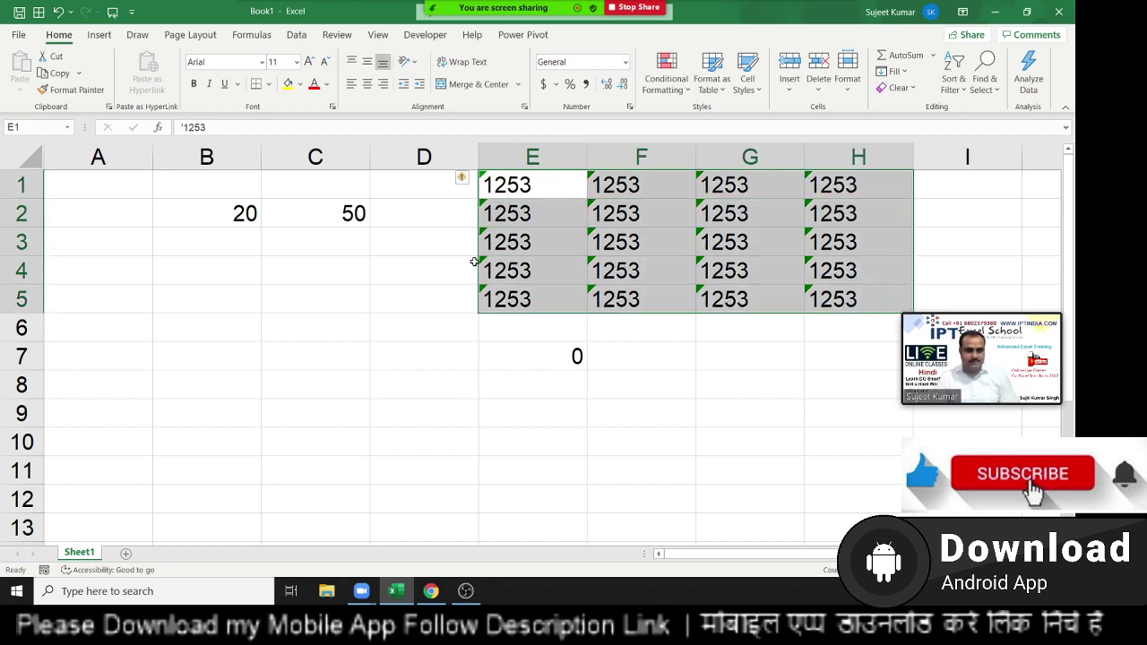
{"action": "left_click", "coordinate": [464, 182]}
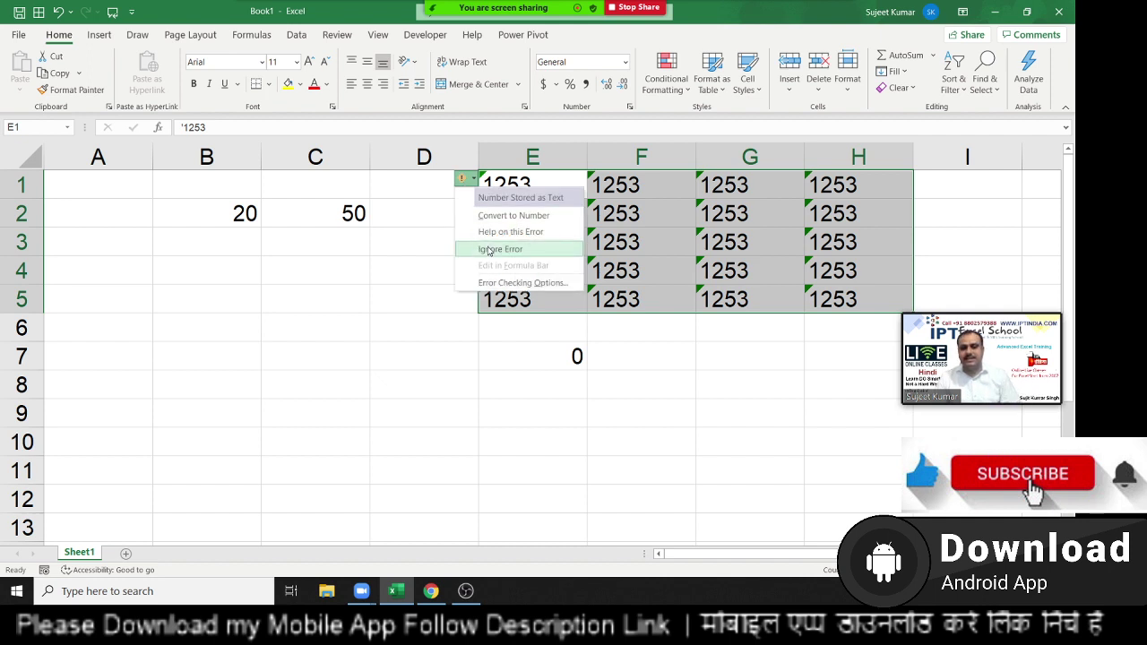
{"action": "left_click", "coordinate": [491, 249]}
{"action": "left_click", "coordinate": [475, 323]}
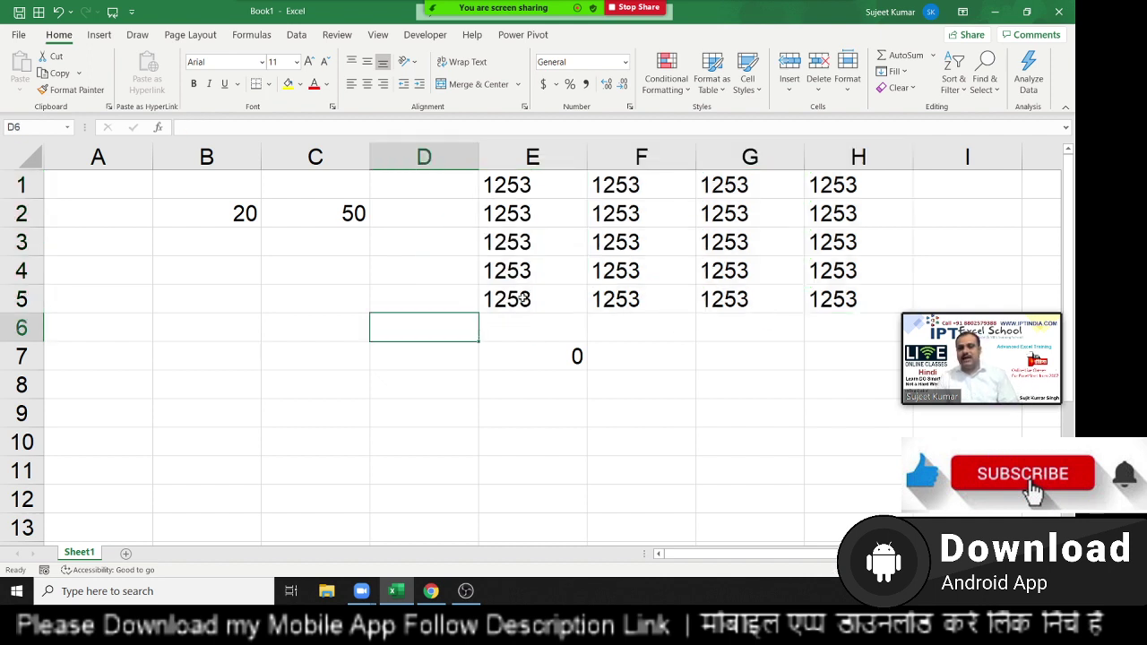
{"action": "mouse_move", "coordinate": [523, 300]}
{"action": "left_mouse_down"}
{"action": "mouse_move", "coordinate": [810, 293]}
{"action": "mouse_move", "coordinate": [859, 185]}
{"action": "left_mouse_up"}
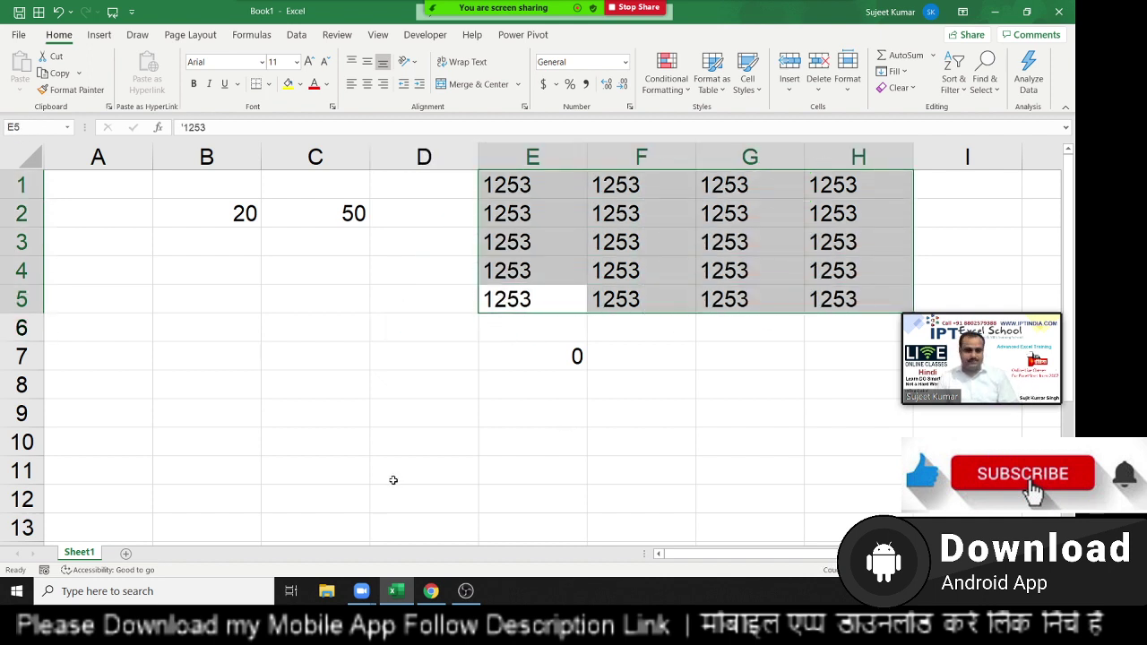
{"action": "left_click", "coordinate": [536, 188]}
Start a VLOOKUP formula in D1, then cancel it.
{"action": "left_click", "coordinate": [435, 187]}
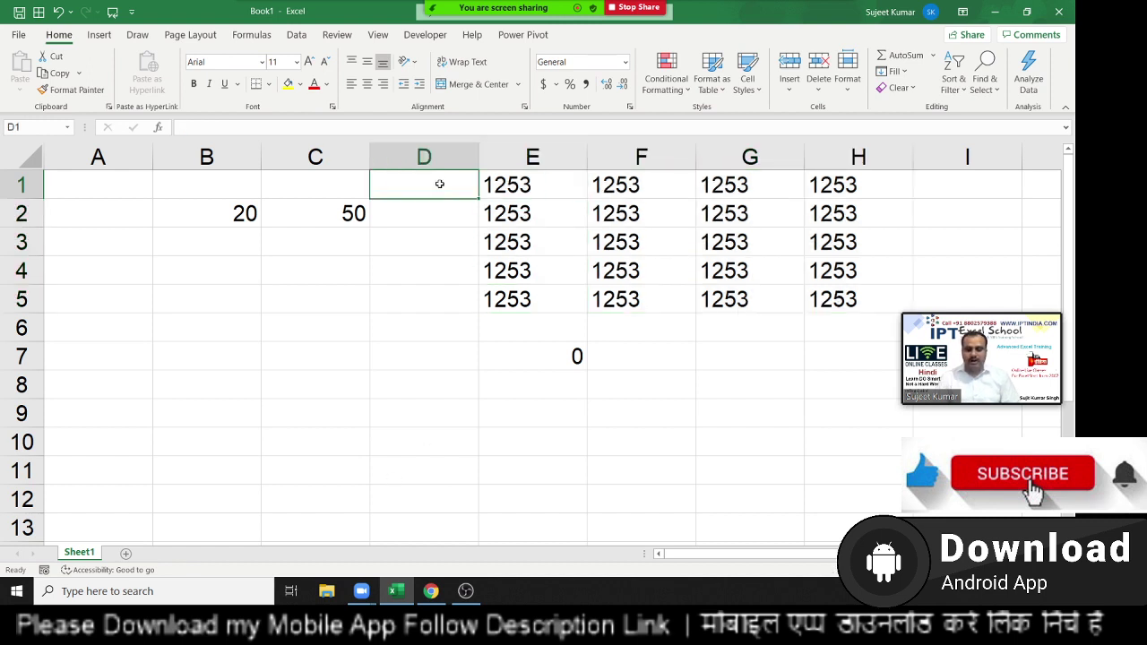
{"action": "type", "text": "=vl"}
{"action": "key", "text": "Tab"}
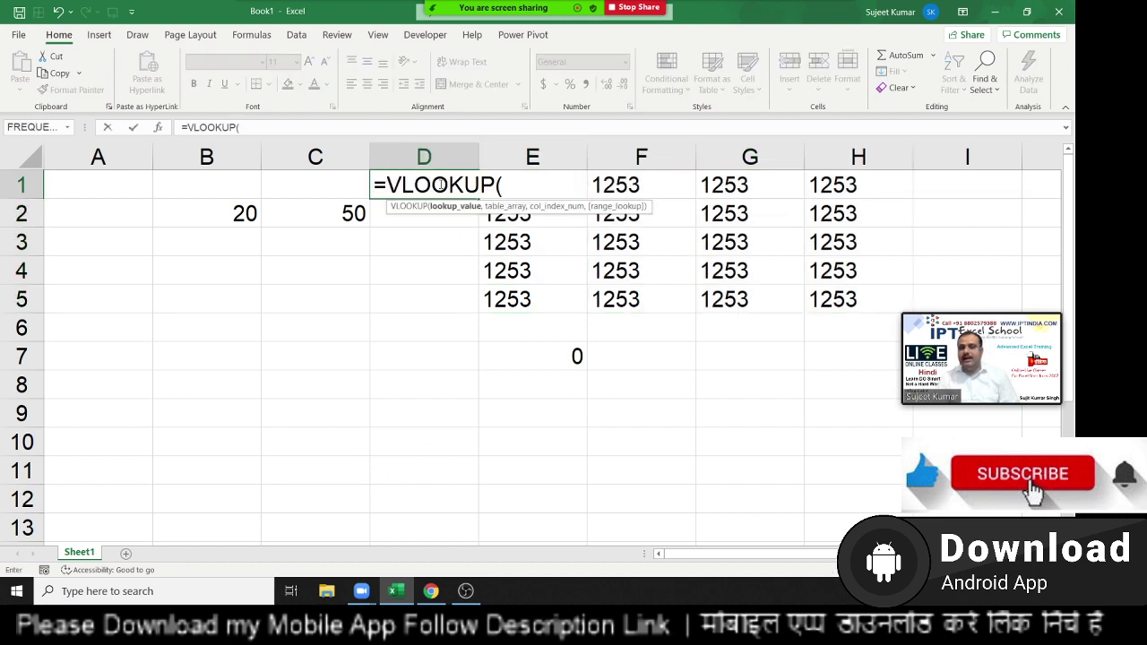
{"action": "key", "text": "Escape"}
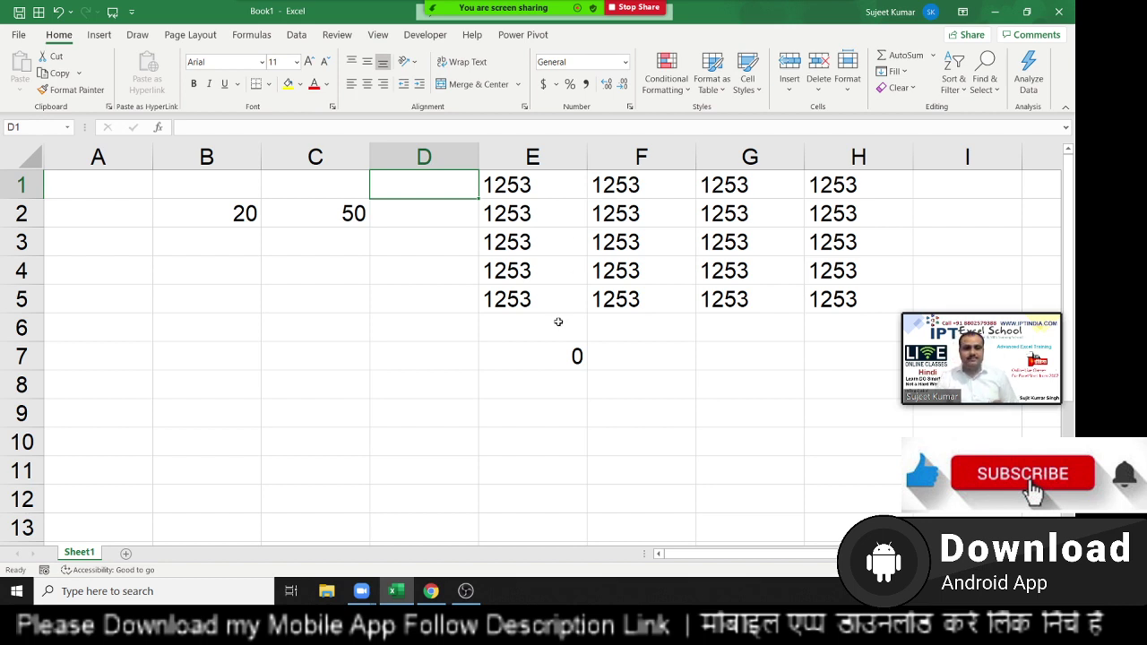
Copy the 1253 values in E1:E5 into B6:B10.
{"action": "left_click_drag", "start_coordinate": [524, 189], "coordinate": [529, 301]}
{"action": "key", "text": "ctrl+c"}
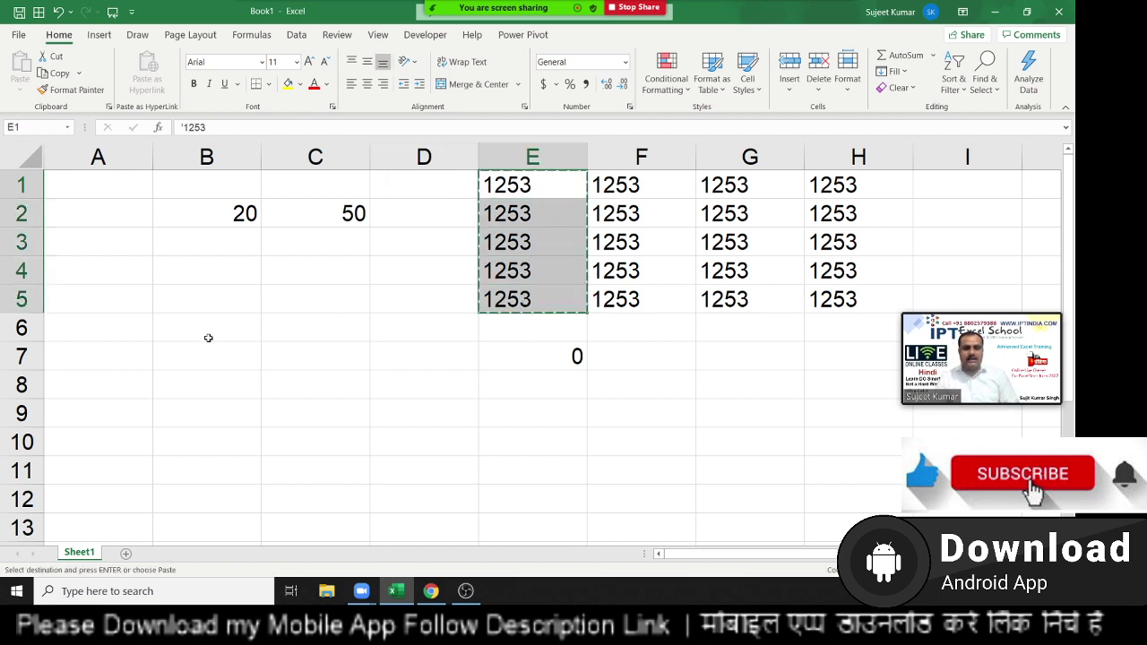
{"action": "left_click", "coordinate": [206, 327]}
{"action": "key", "text": "ctrl+v"}
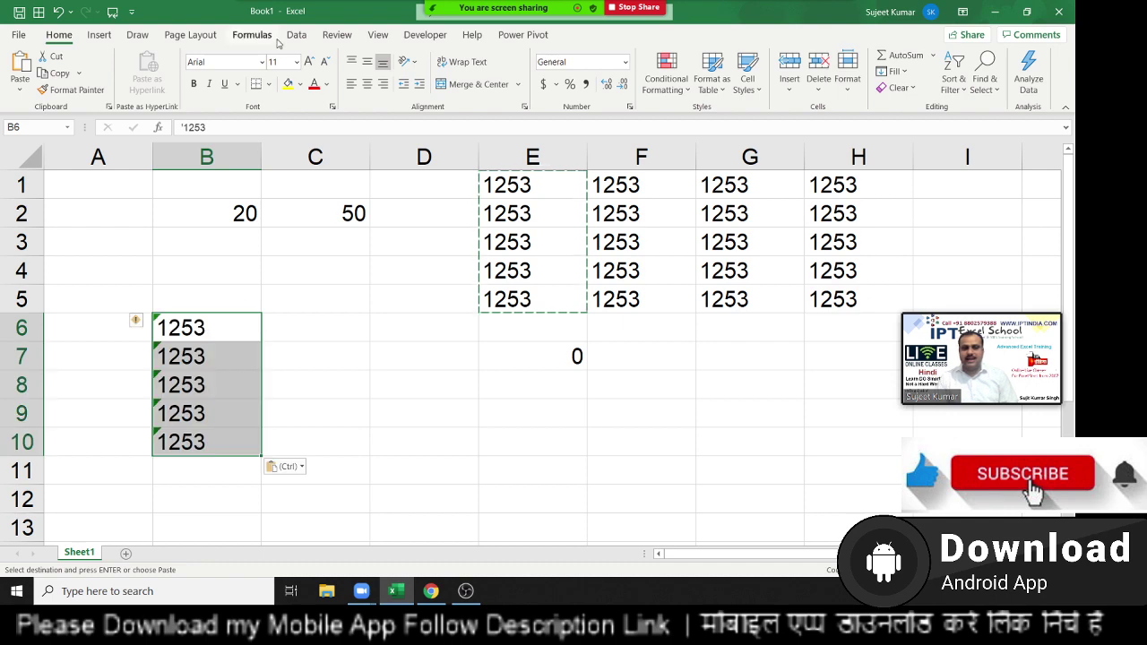
Convert B6:B10 to real numbers with Text to Columns, then delete them.
{"action": "left_click", "coordinate": [295, 36]}
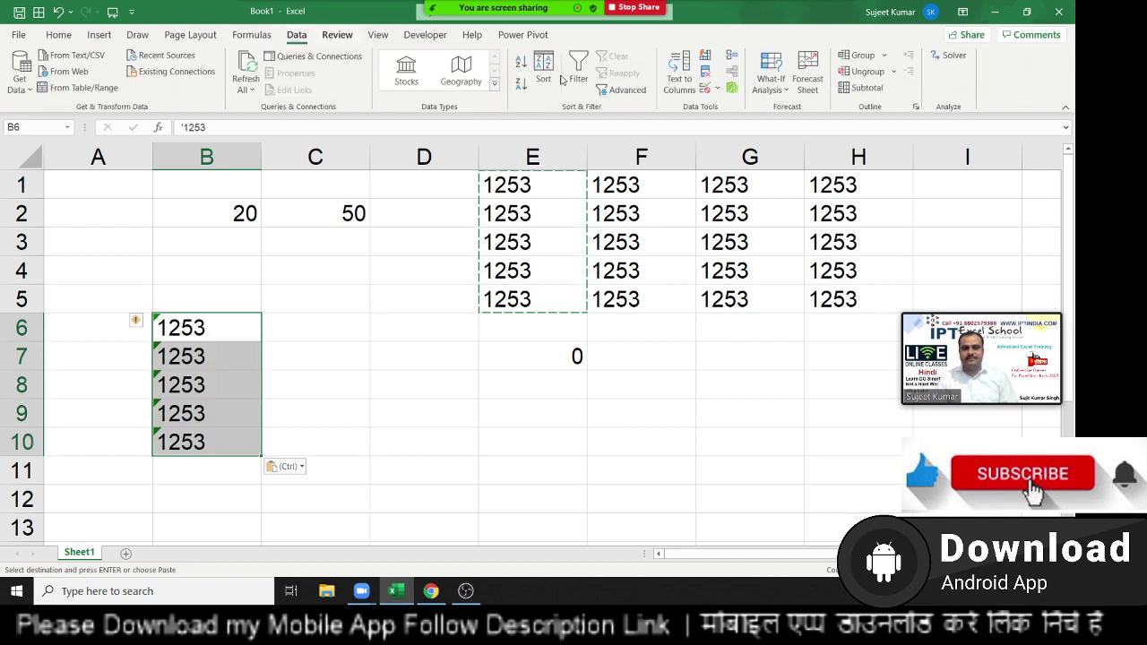
{"action": "left_click", "coordinate": [678, 85]}
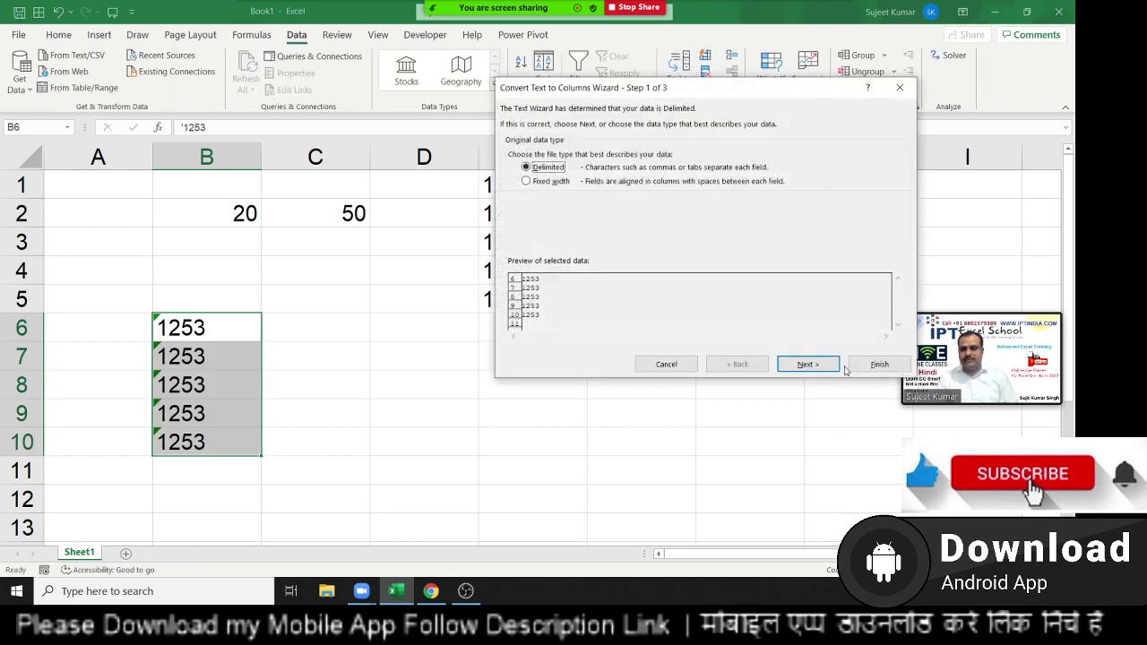
{"action": "left_click", "coordinate": [870, 365]}
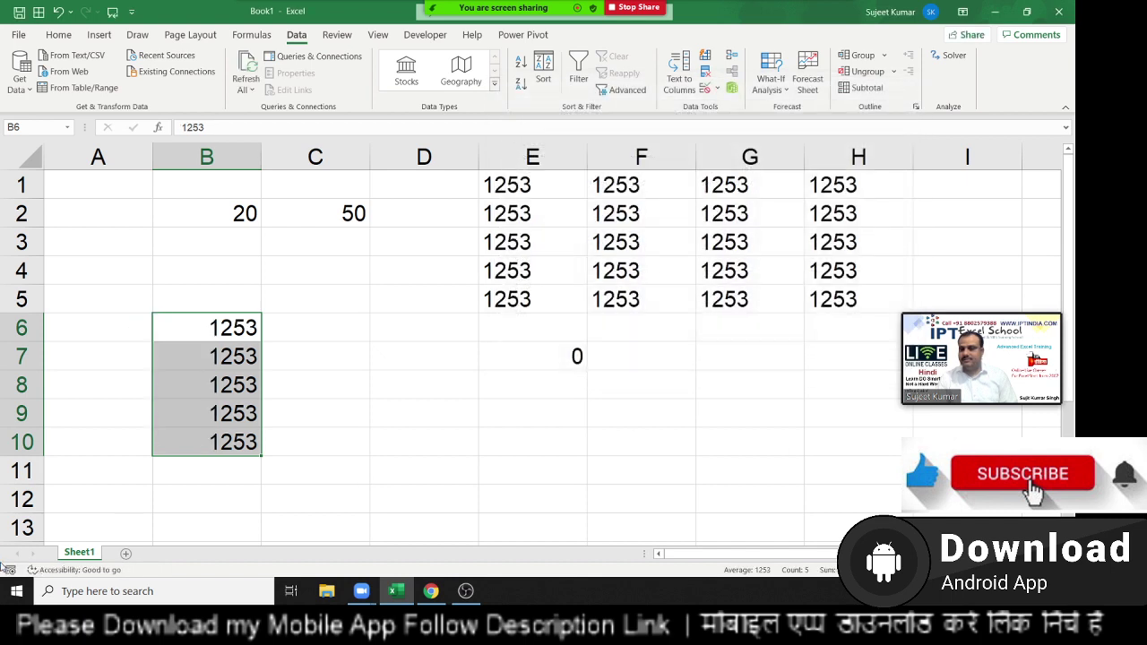
{"action": "key", "text": "Delete"}
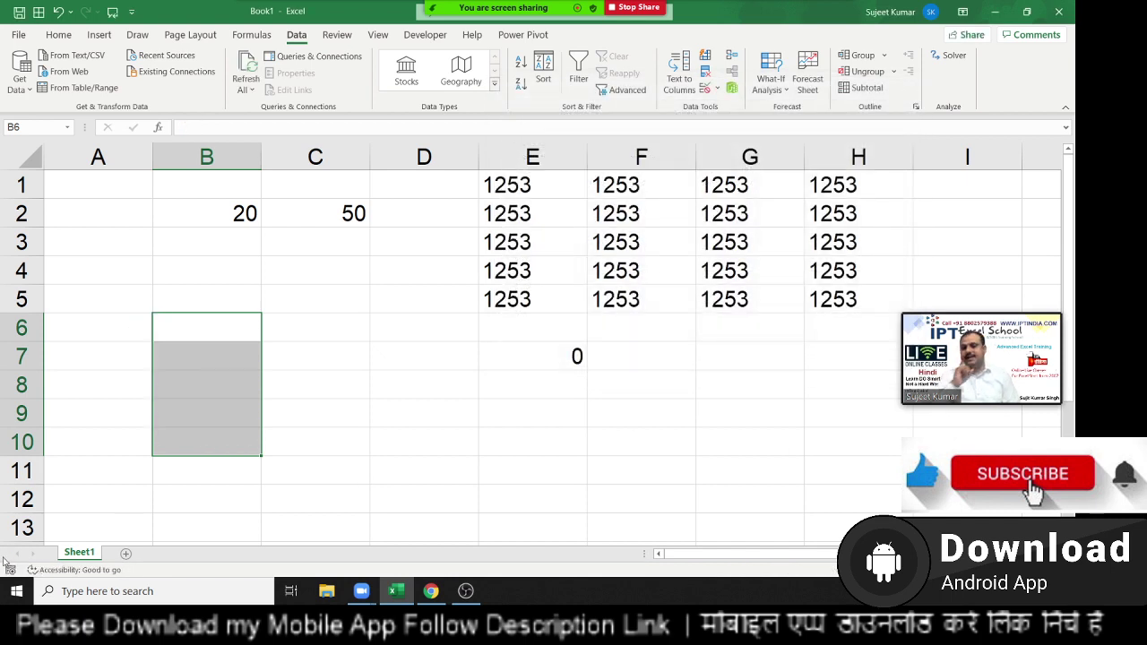
Enter '124 as text in C6 and =C6+20 in C7 to show 144, then select B5:C7.
{"action": "left_click", "coordinate": [316, 215]}
{"action": "left_click", "coordinate": [247, 218]}
{"action": "left_click", "coordinate": [275, 336]}
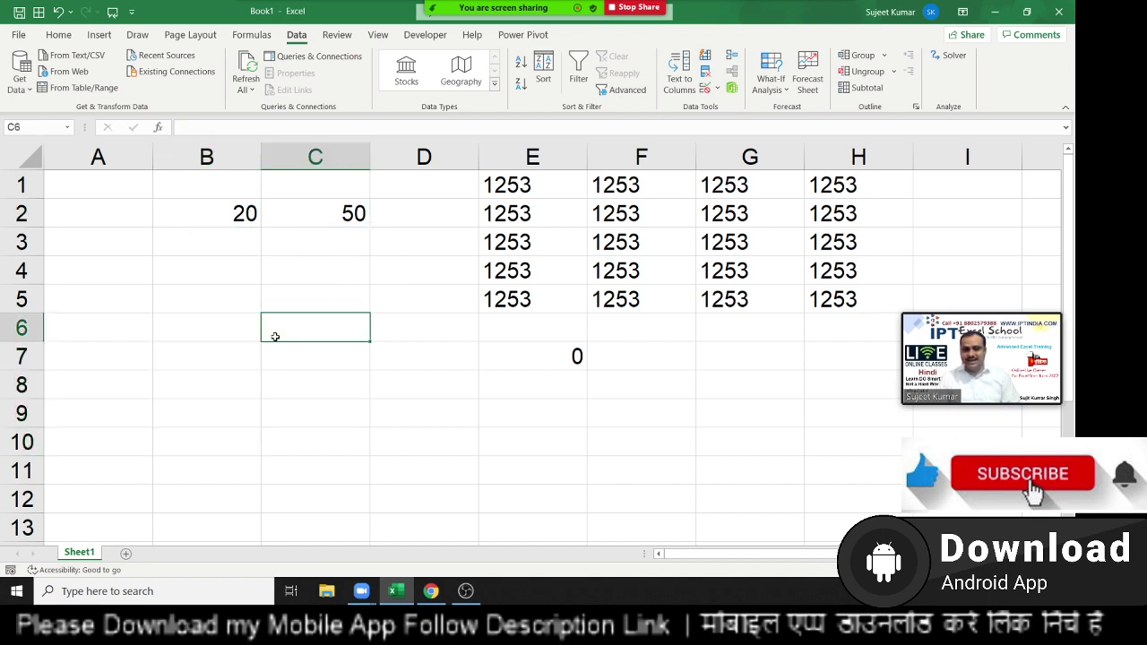
{"action": "type", "text": "'124"}
{"action": "key", "text": "Return"}
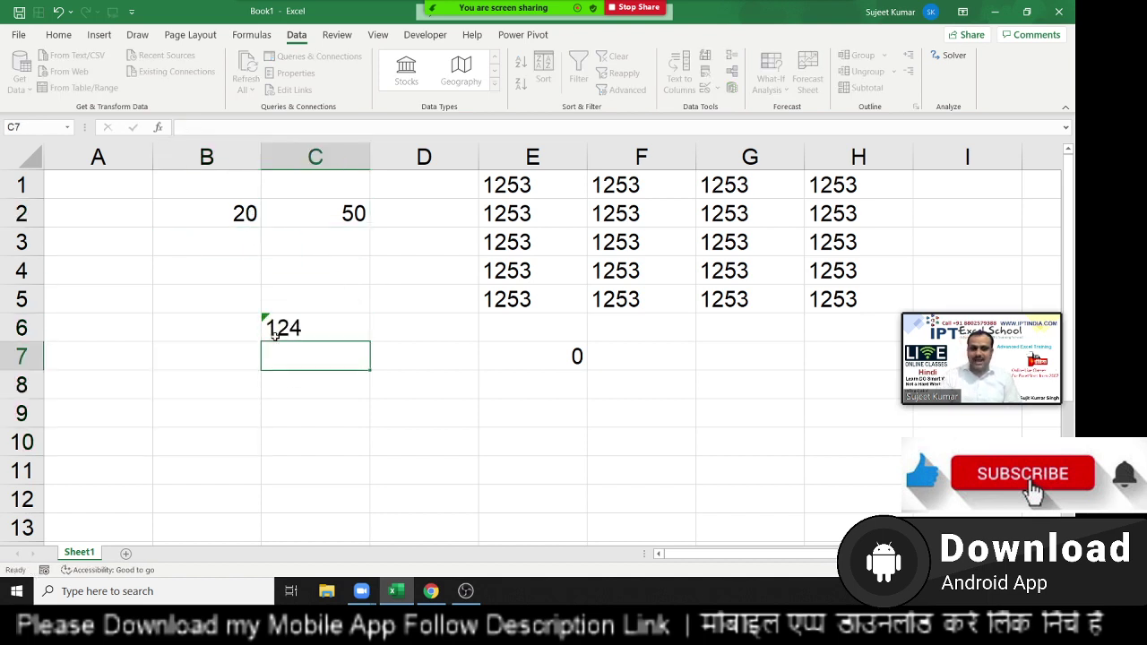
{"action": "type", "text": "=C6+2"}
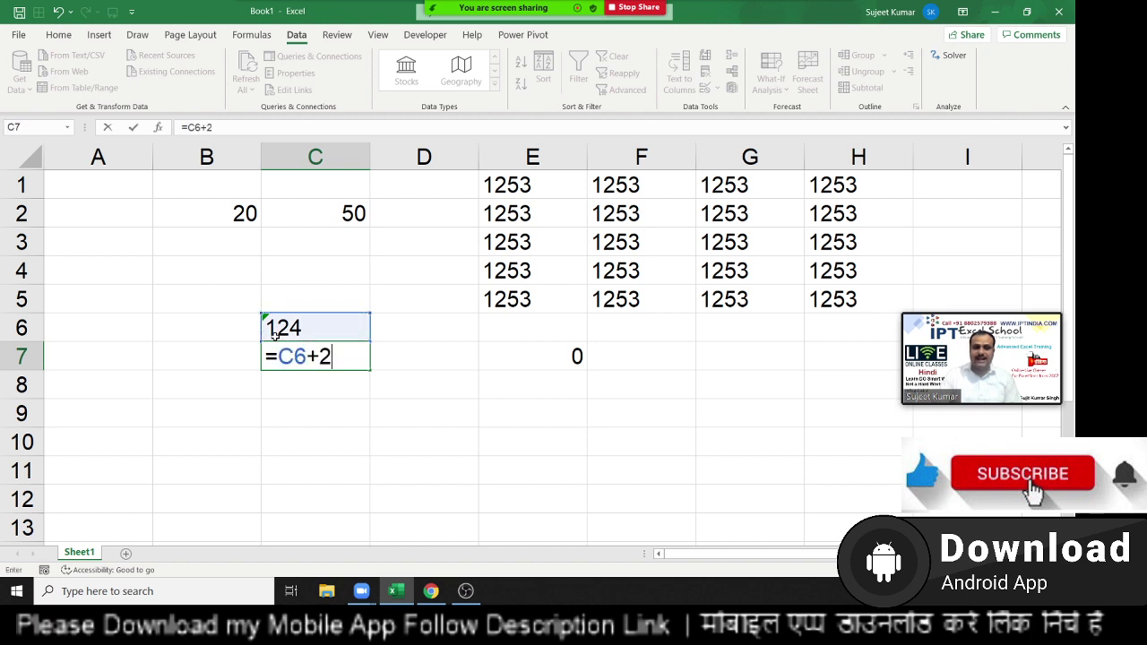
{"action": "type", "text": "0"}
{"action": "key", "text": "Return"}
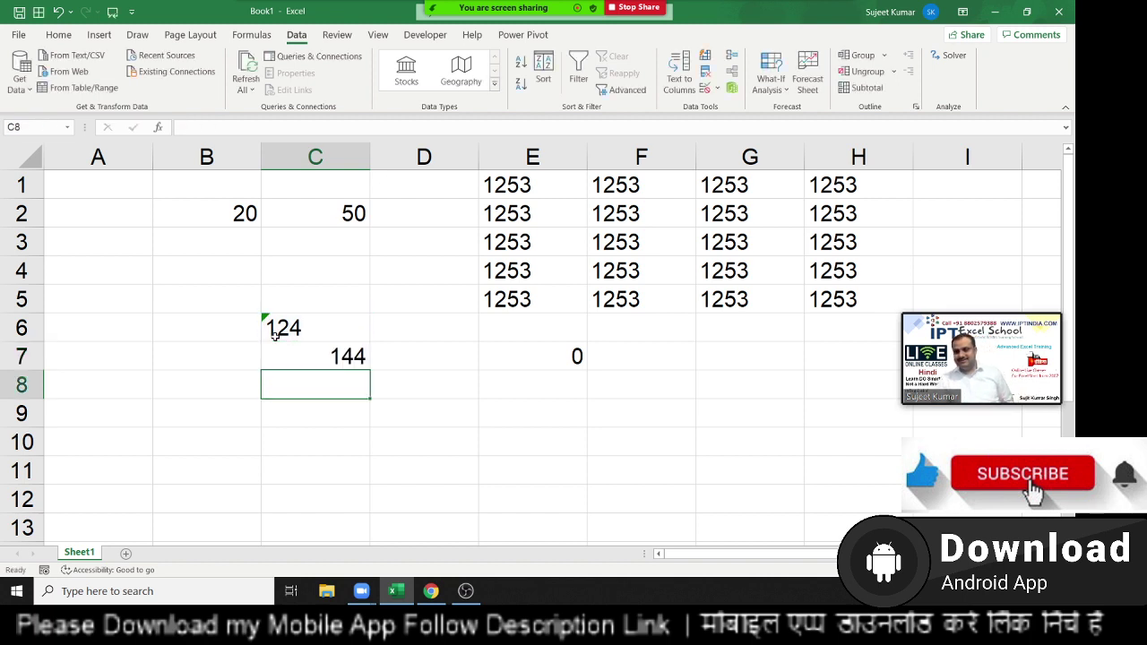
{"action": "left_click_drag", "start_coordinate": [224, 301], "coordinate": [309, 361]}
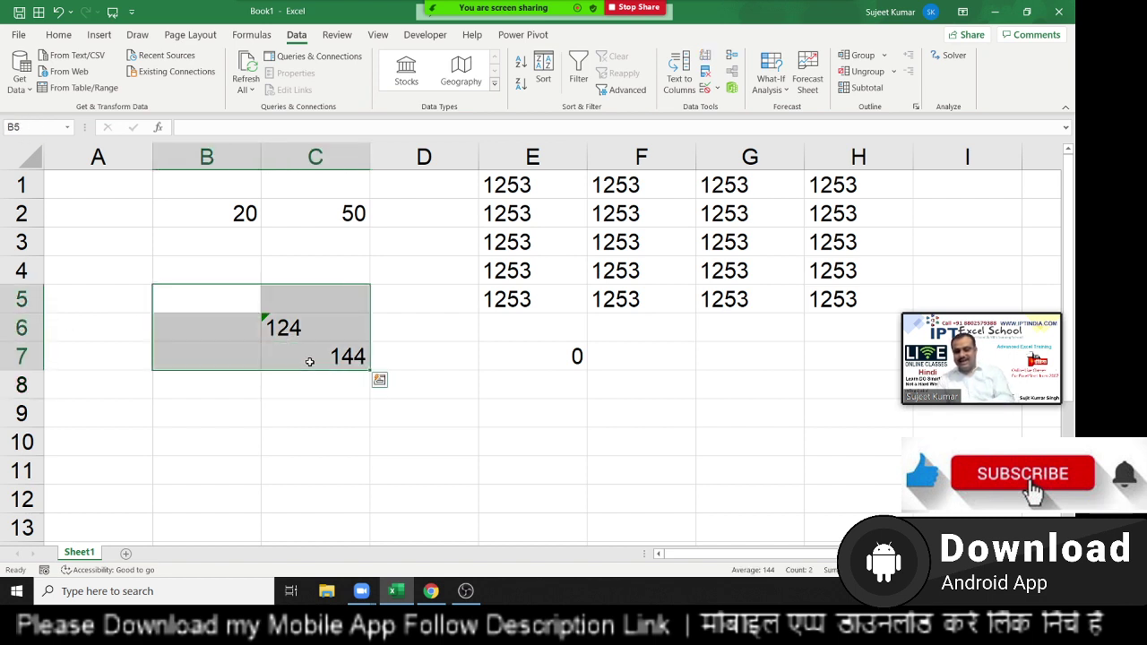
Clear B5:C7, add-paste the copied E7 sum onto E1:H5, and undo the #REF! errors.
{"action": "key", "text": "Delete"}
{"action": "left_click", "coordinate": [504, 359]}
{"action": "key", "text": "ctrl+c"}
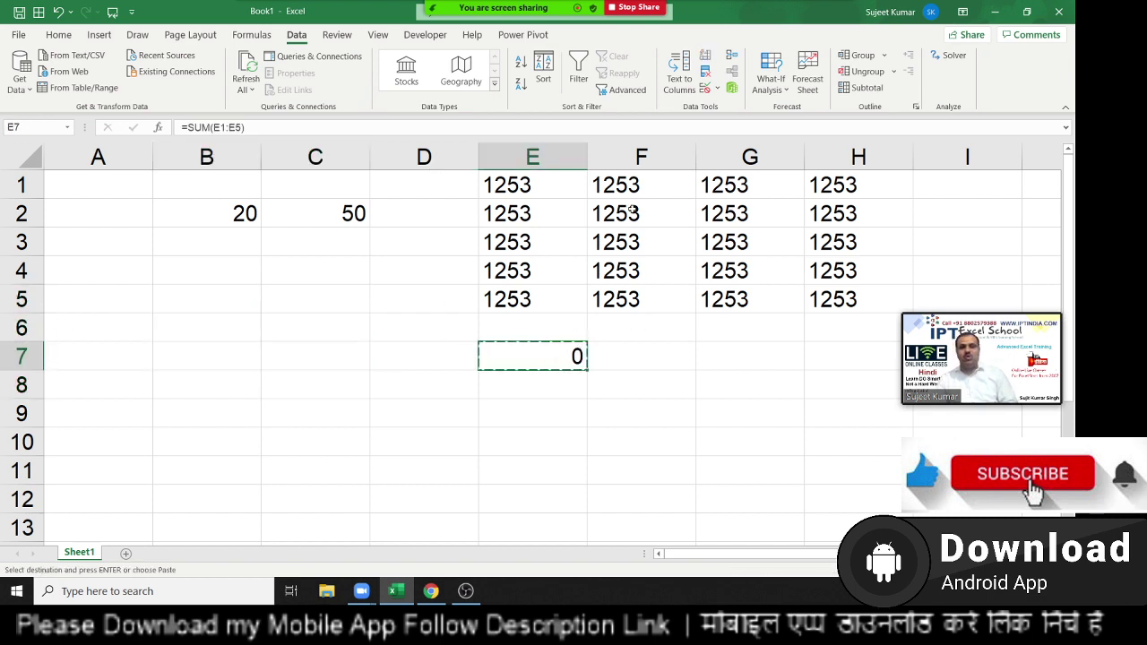
{"action": "left_click_drag", "start_coordinate": [517, 186], "coordinate": [821, 289]}
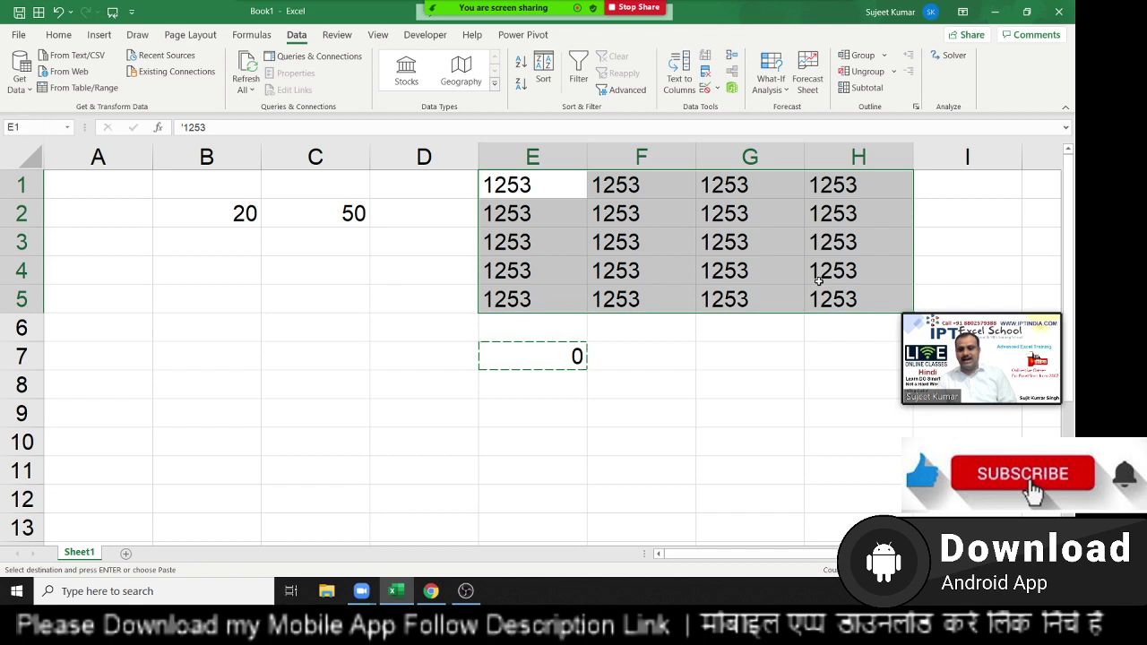
{"action": "right_click", "coordinate": [821, 304]}
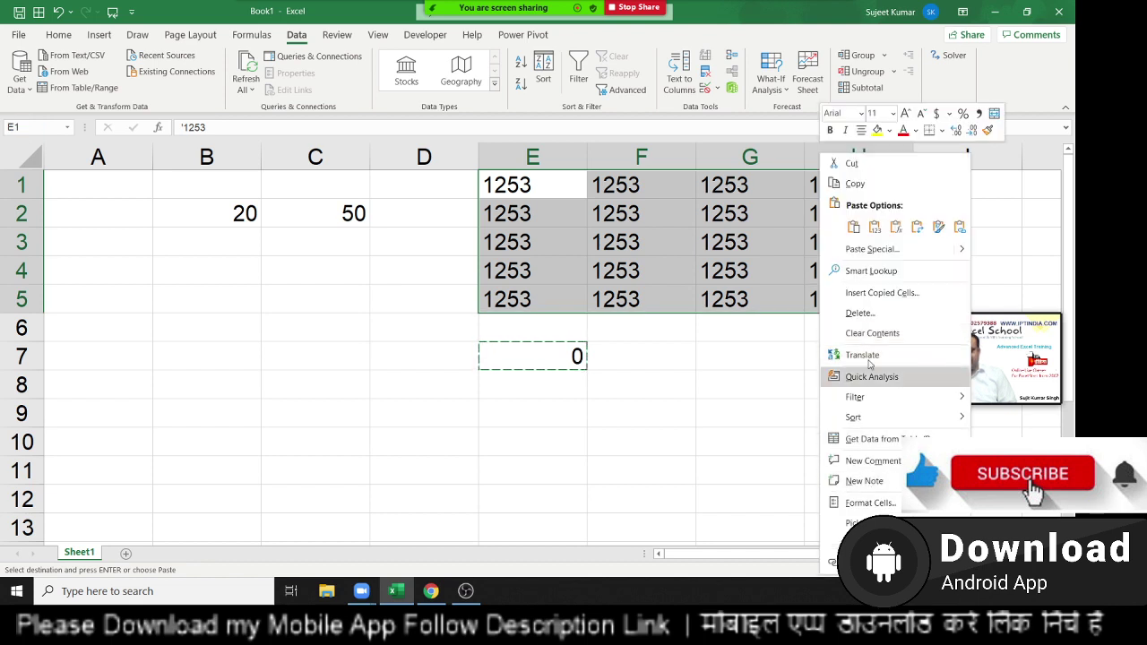
{"action": "left_click", "coordinate": [871, 249]}
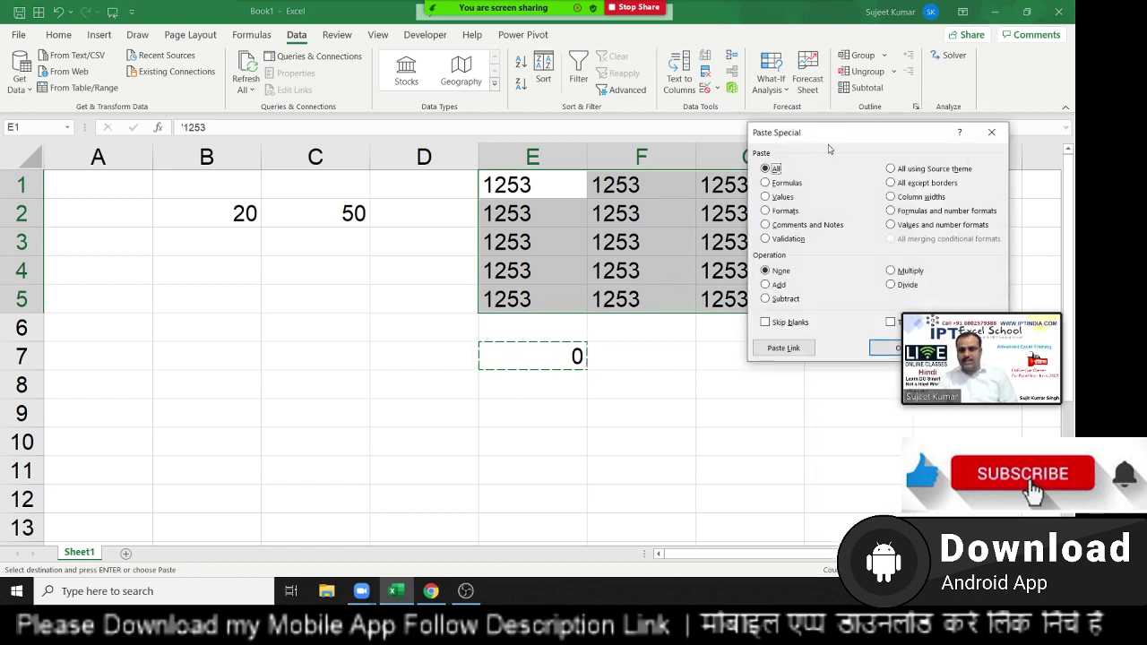
{"action": "left_click_drag", "start_coordinate": [829, 150], "coordinate": [359, 166]}
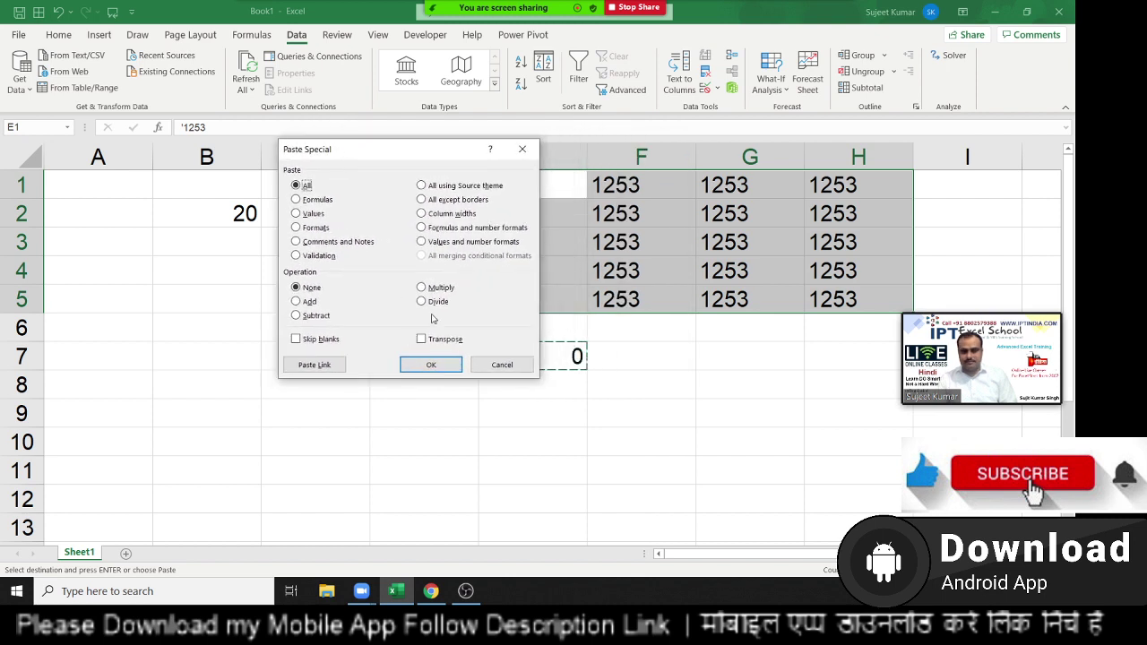
{"action": "left_click", "coordinate": [311, 303]}
{"action": "left_click_drag", "start_coordinate": [368, 154], "coordinate": [265, 158]}
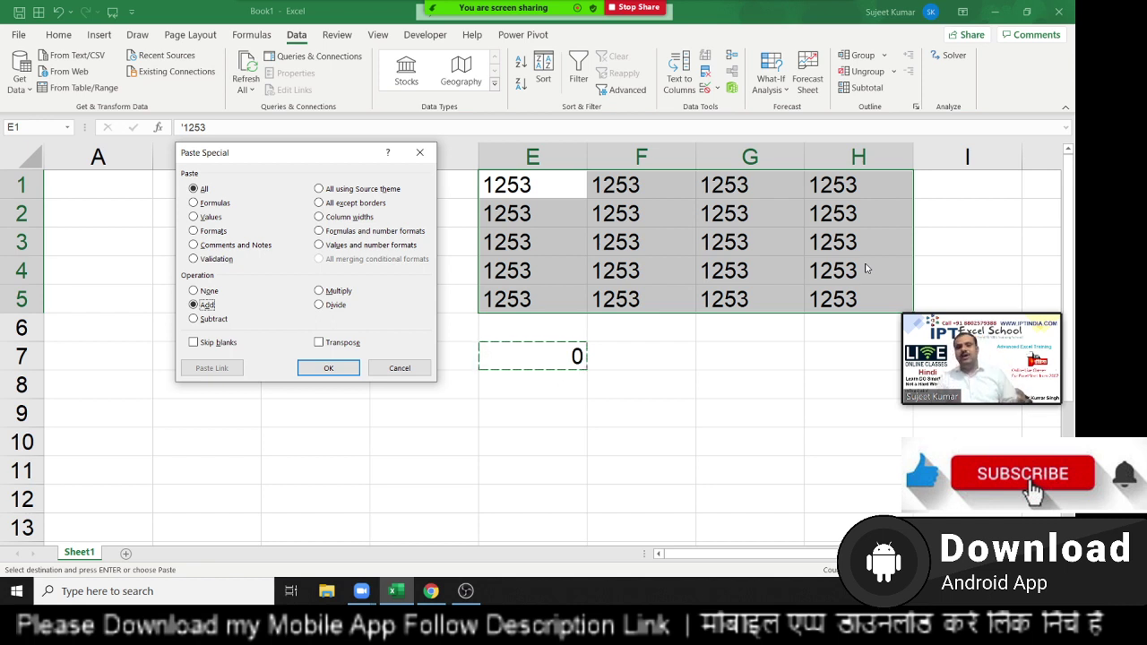
{"action": "left_click", "coordinate": [328, 369]}
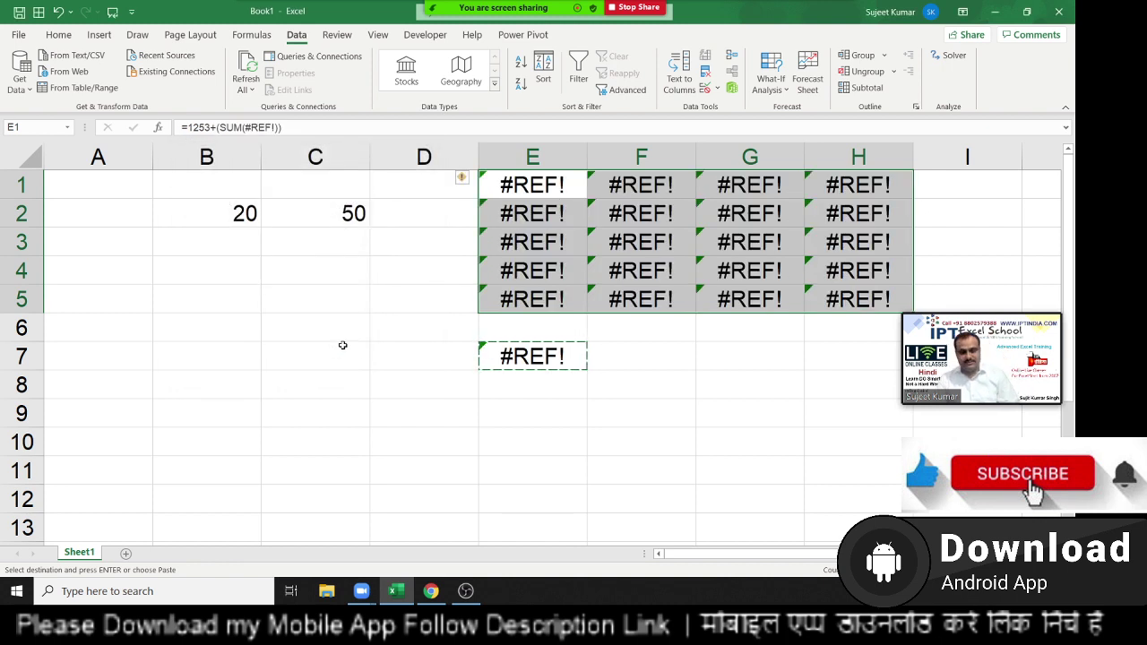
{"action": "key", "text": "ctrl+z"}
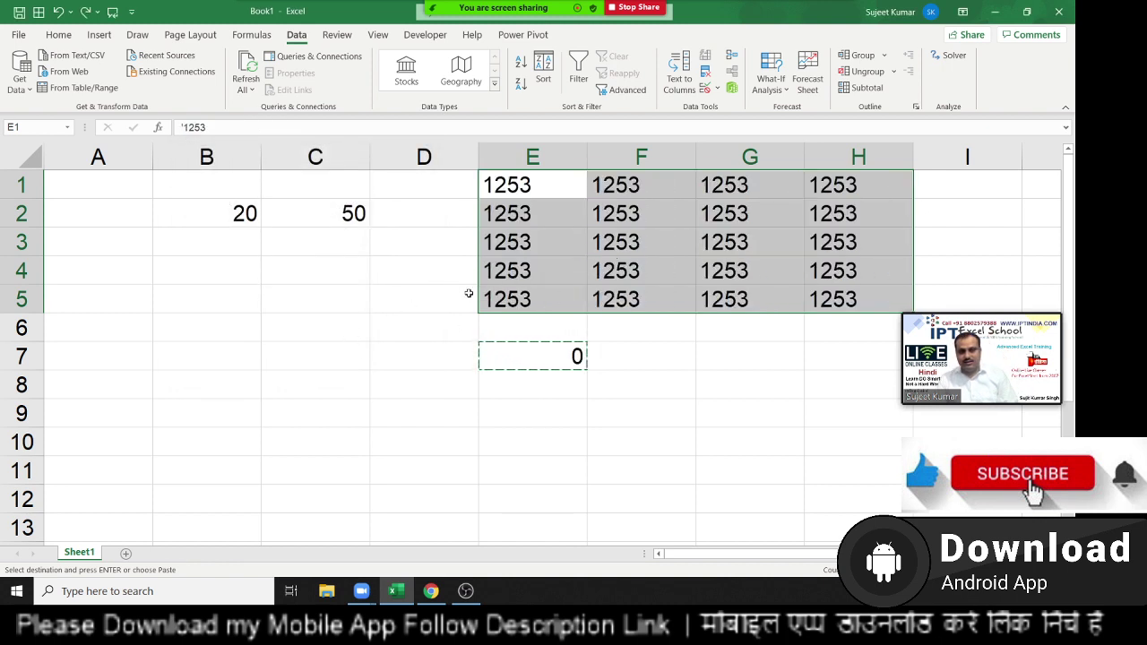
Repeat the Add paste onto E1:H5, inspect E1's formula, and undo it again.
{"action": "right_click", "coordinate": [526, 250]}
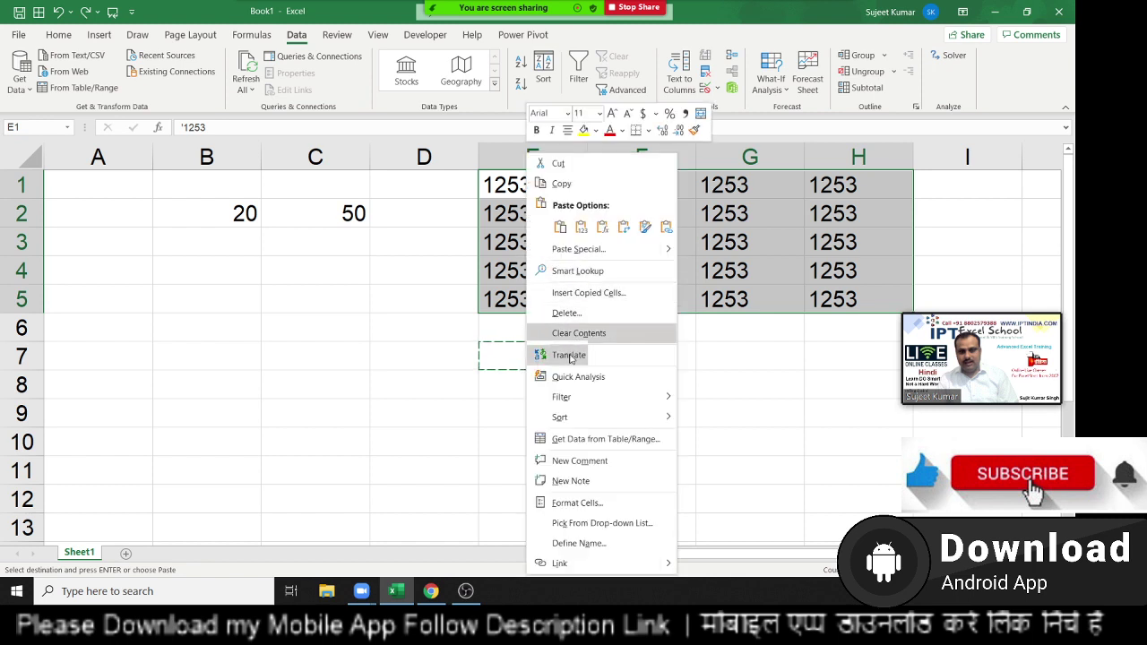
{"action": "left_click", "coordinate": [578, 249]}
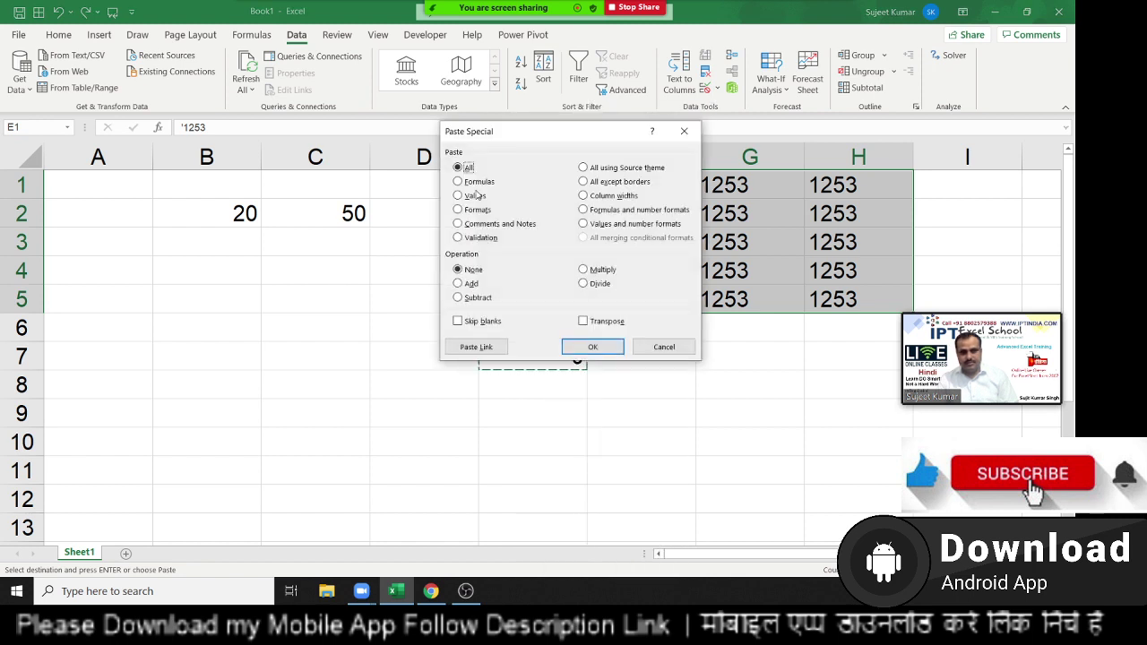
{"action": "left_click_drag", "start_coordinate": [499, 136], "coordinate": [237, 193]}
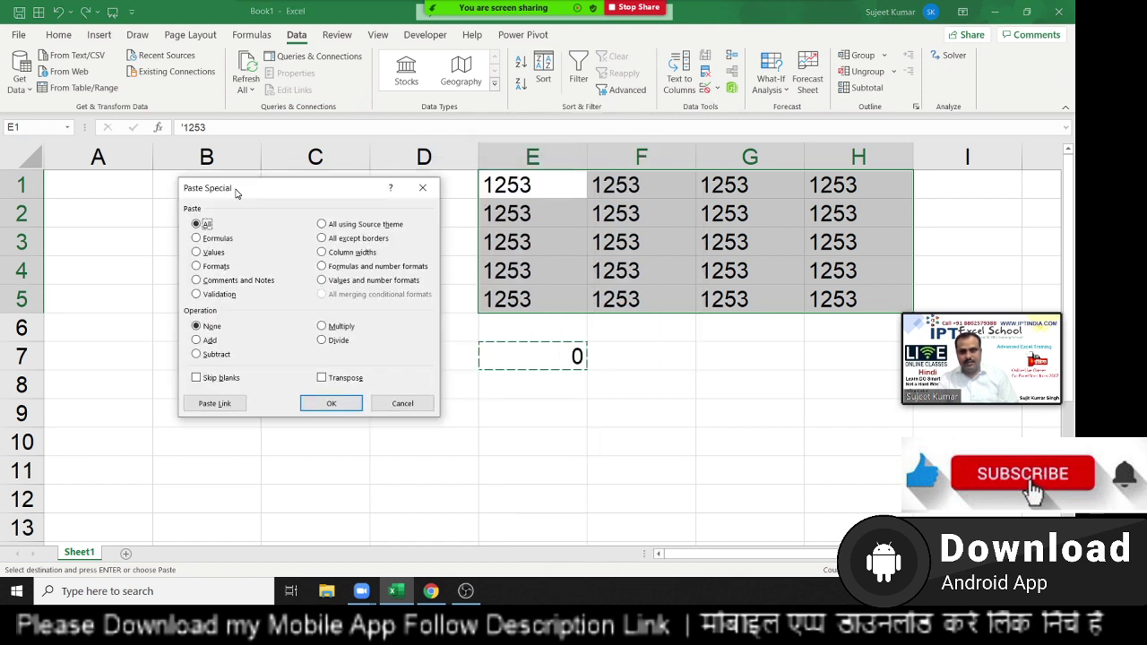
{"action": "left_click", "coordinate": [208, 341]}
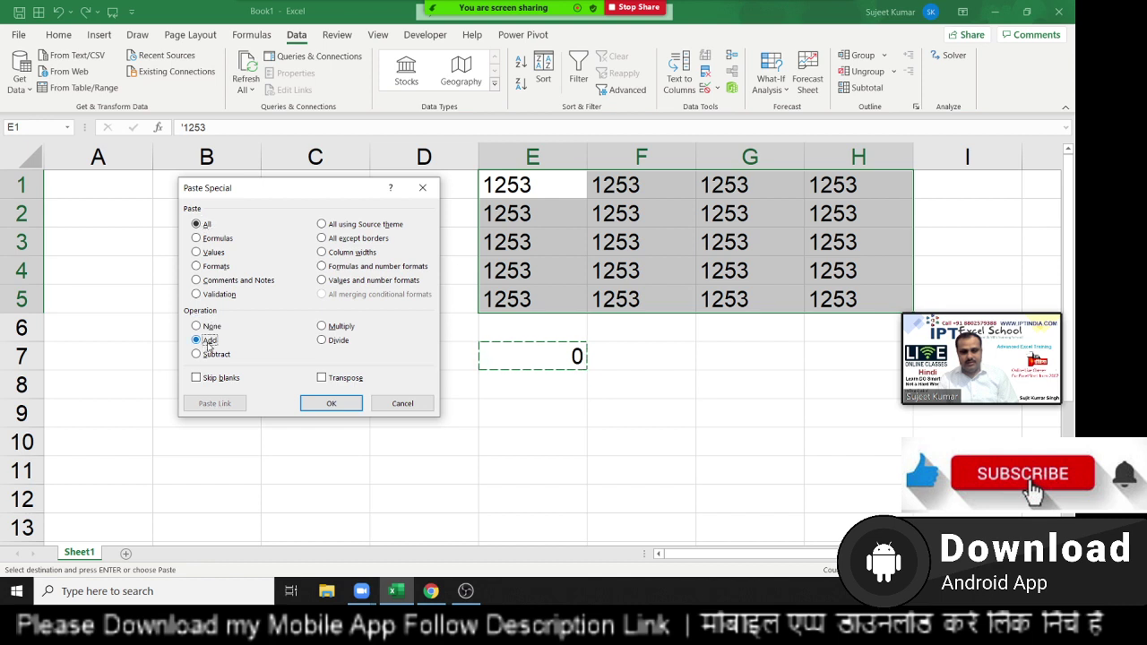
{"action": "left_click", "coordinate": [323, 401]}
{"action": "left_click", "coordinate": [527, 188]}
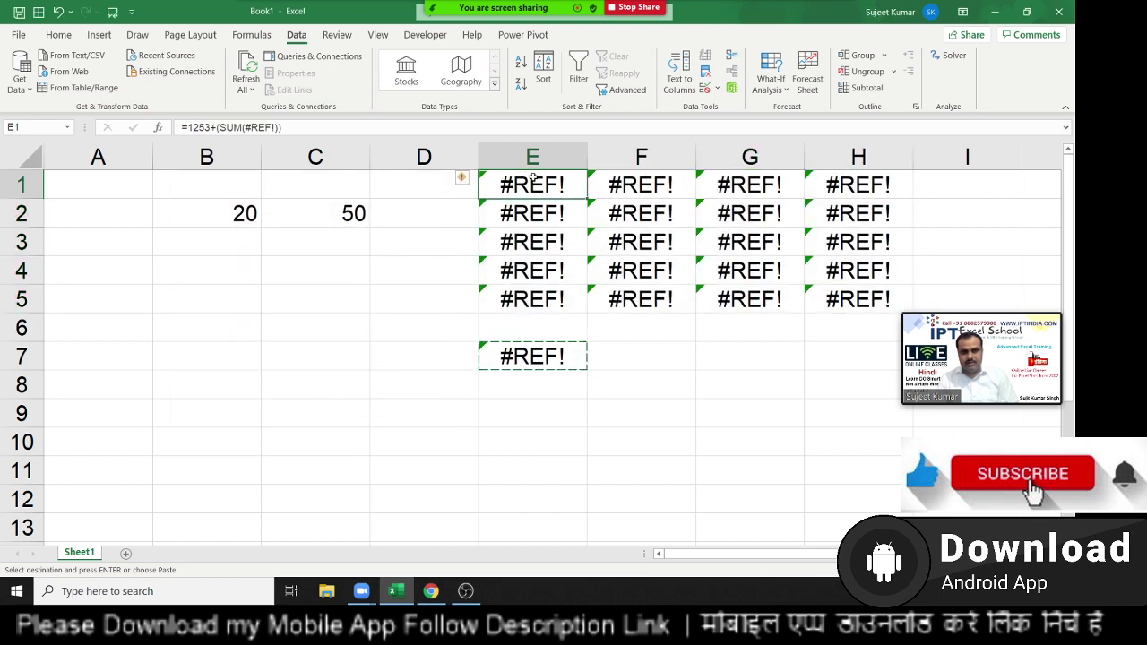
{"action": "key", "text": "ctrl+z"}
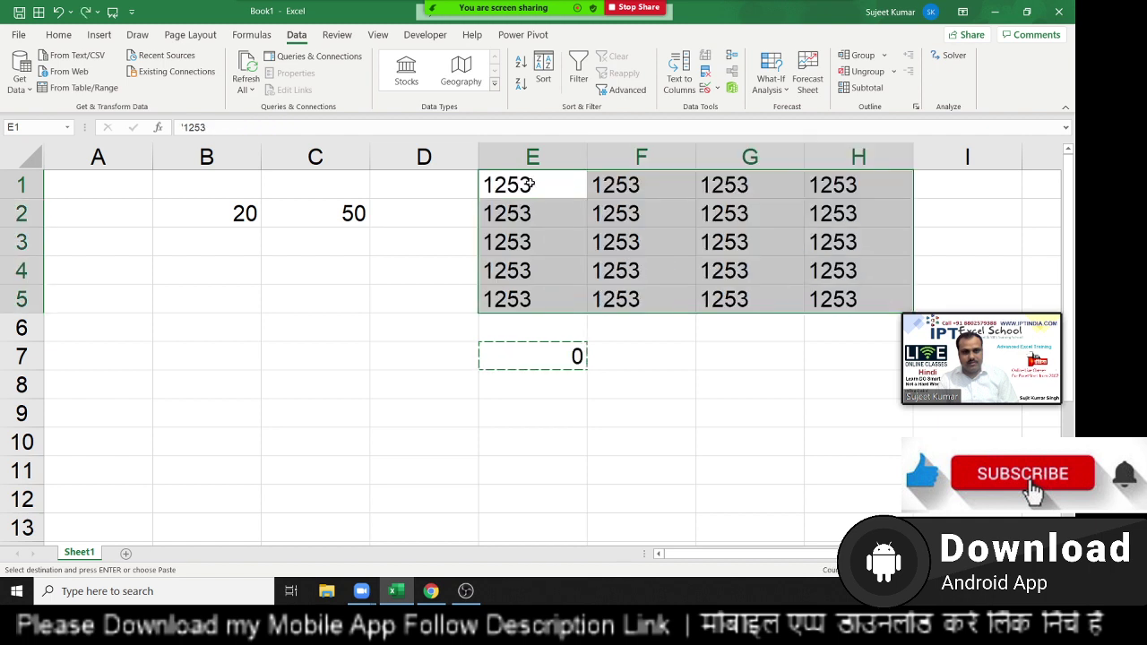
{"action": "left_click", "coordinate": [533, 208]}
{"action": "left_click", "coordinate": [530, 245]}
Subtract-paste E7's sum onto E1:H5, undo the #REF! results, and cancel copy mode.
{"action": "left_click", "coordinate": [548, 184]}
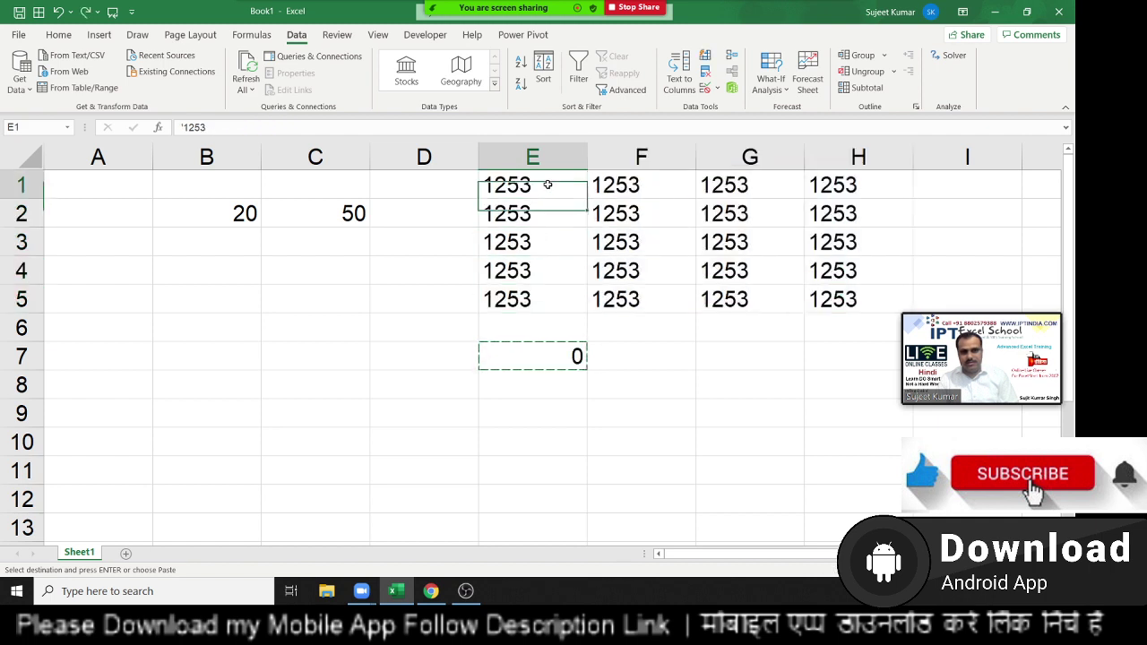
{"action": "mouse_move", "coordinate": [547, 185]}
{"action": "left_mouse_down"}
{"action": "mouse_move", "coordinate": [786, 266]}
{"action": "mouse_move", "coordinate": [814, 295]}
{"action": "left_mouse_up"}
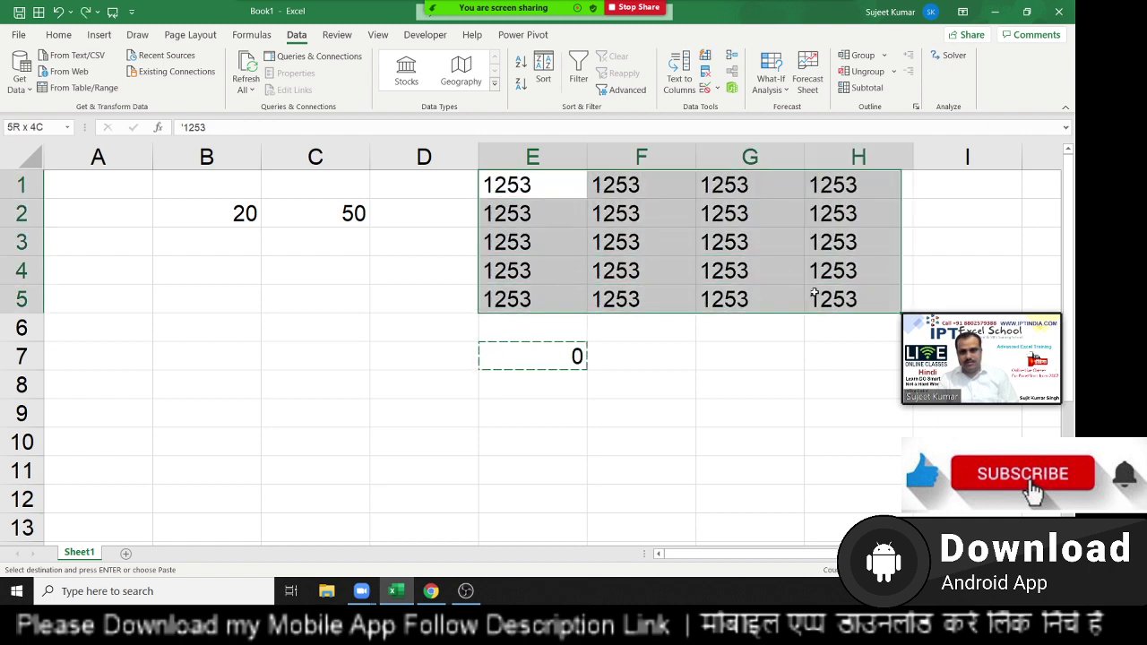
{"action": "right_click", "coordinate": [685, 261]}
{"action": "left_click", "coordinate": [717, 247]}
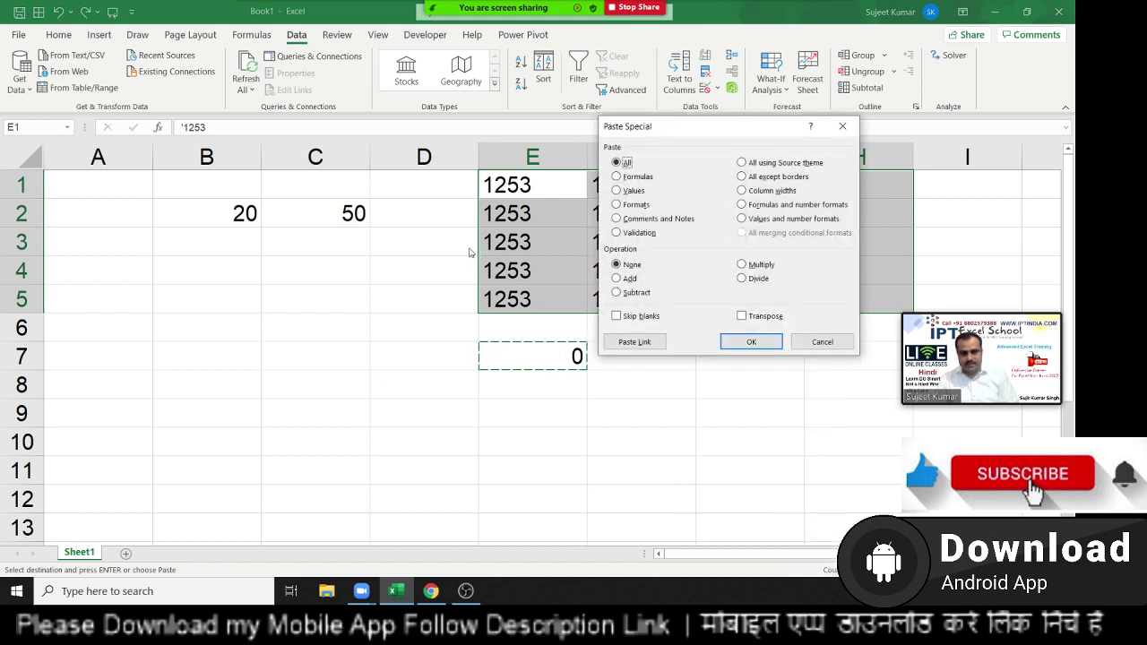
{"action": "left_click", "coordinate": [627, 282]}
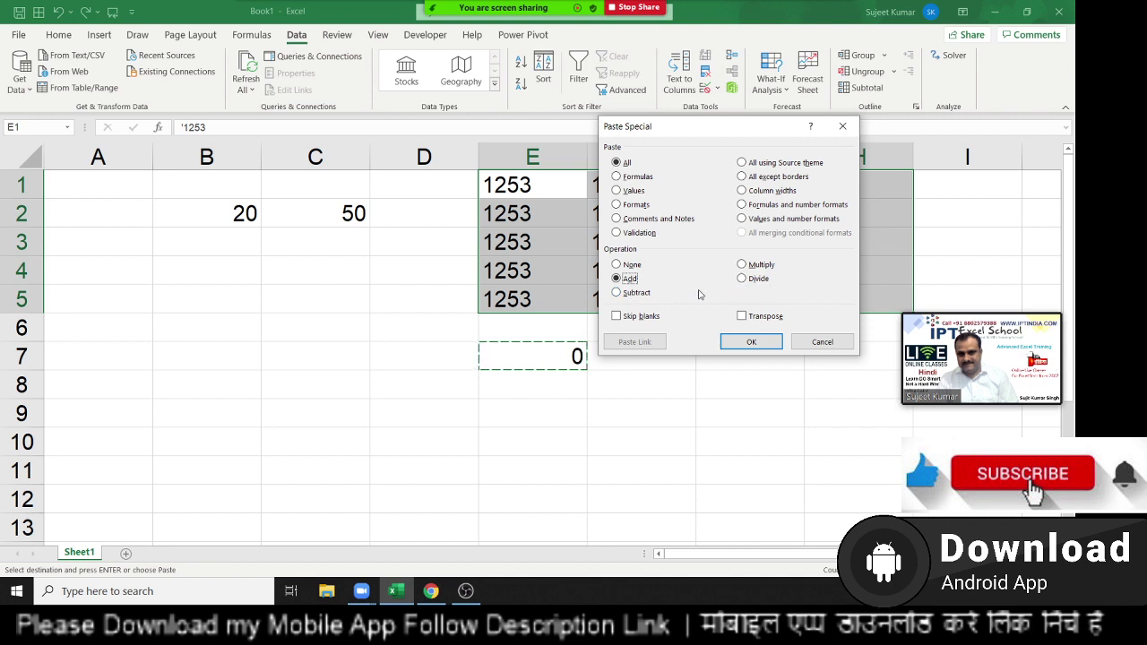
{"action": "left_click", "coordinate": [623, 294]}
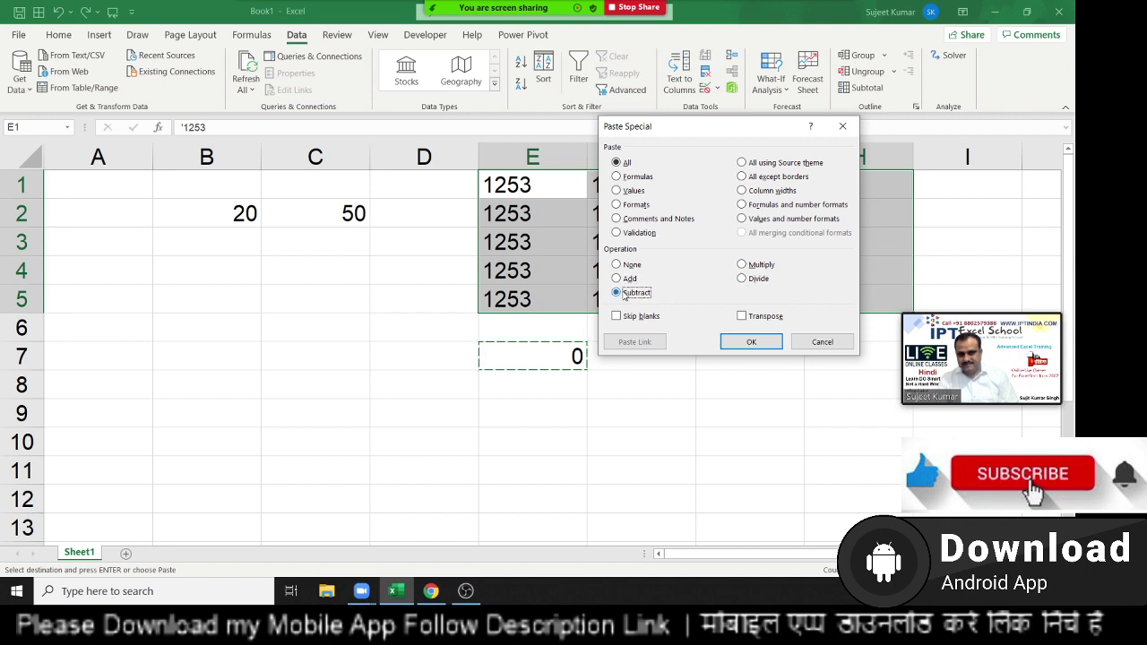
{"action": "left_click", "coordinate": [751, 342]}
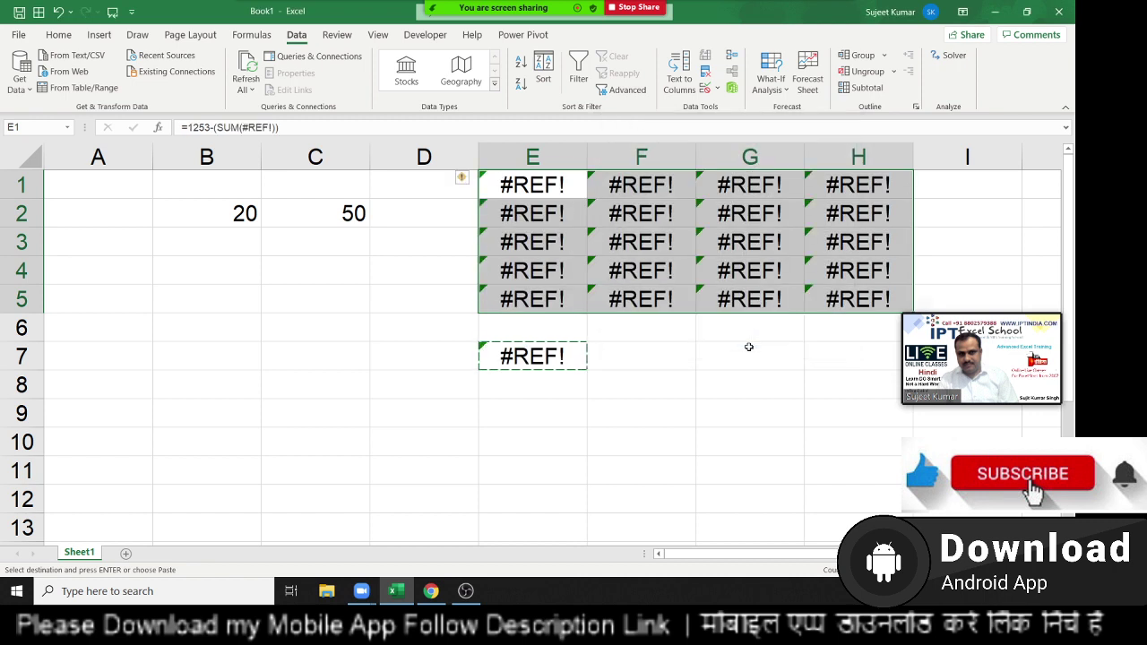
{"action": "key", "text": "ctrl+z"}
{"action": "key", "text": "Escape"}
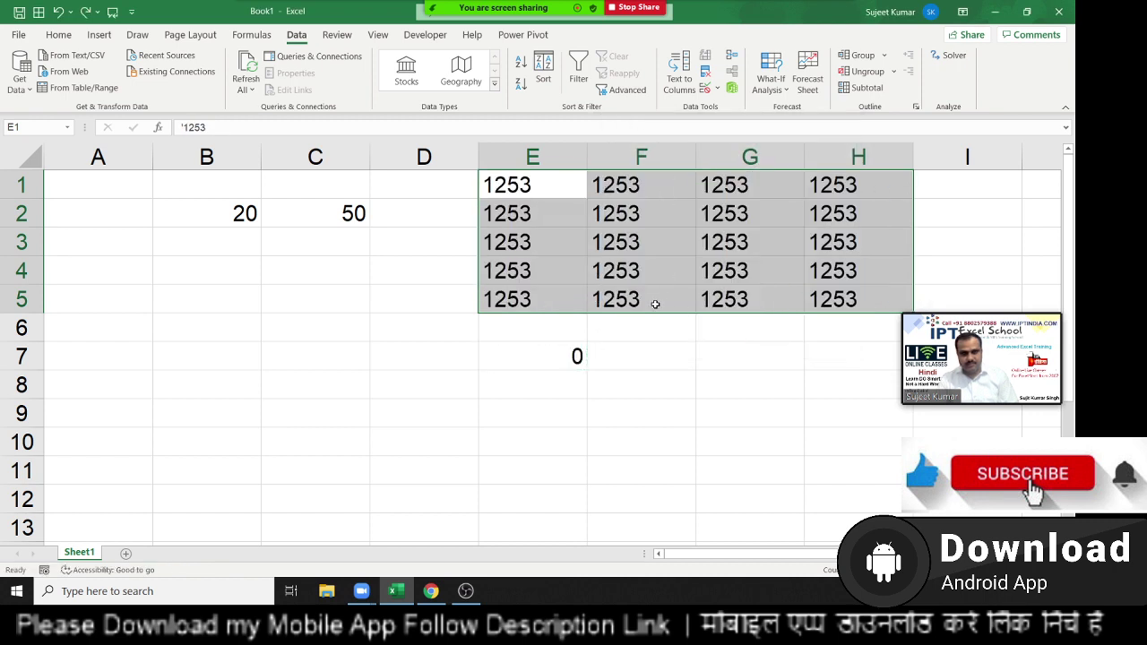
Copy the E7 total of 0.
{"action": "left_click", "coordinate": [598, 218]}
{"action": "left_click", "coordinate": [569, 354]}
{"action": "left_click", "coordinate": [574, 266]}
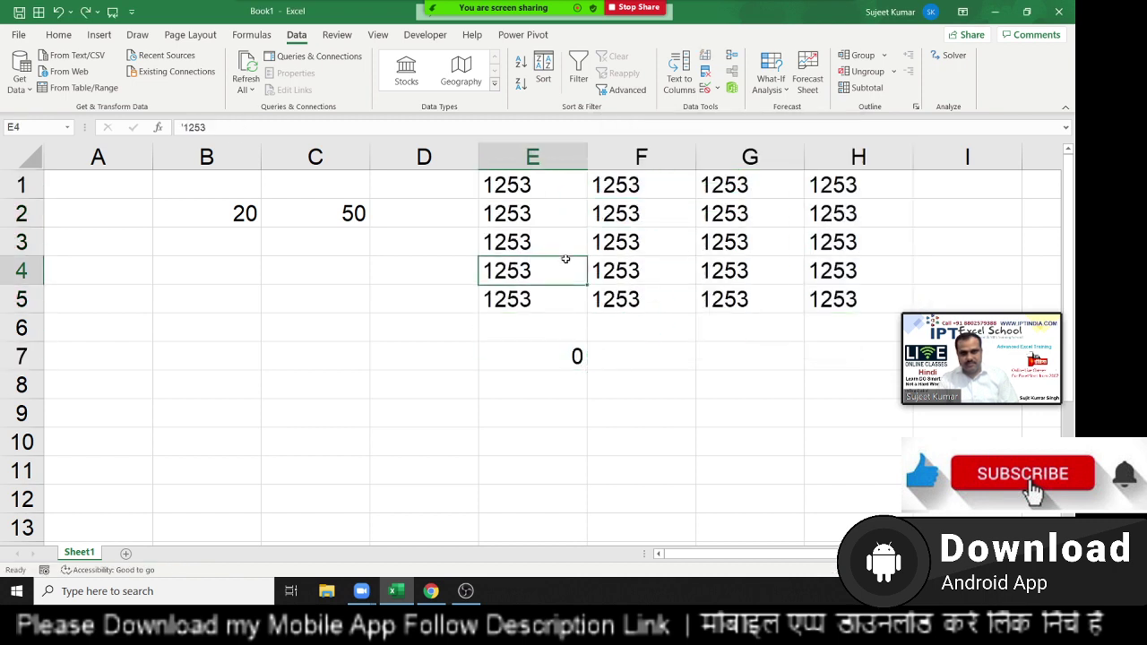
{"action": "left_click", "coordinate": [685, 240]}
{"action": "left_click", "coordinate": [702, 235]}
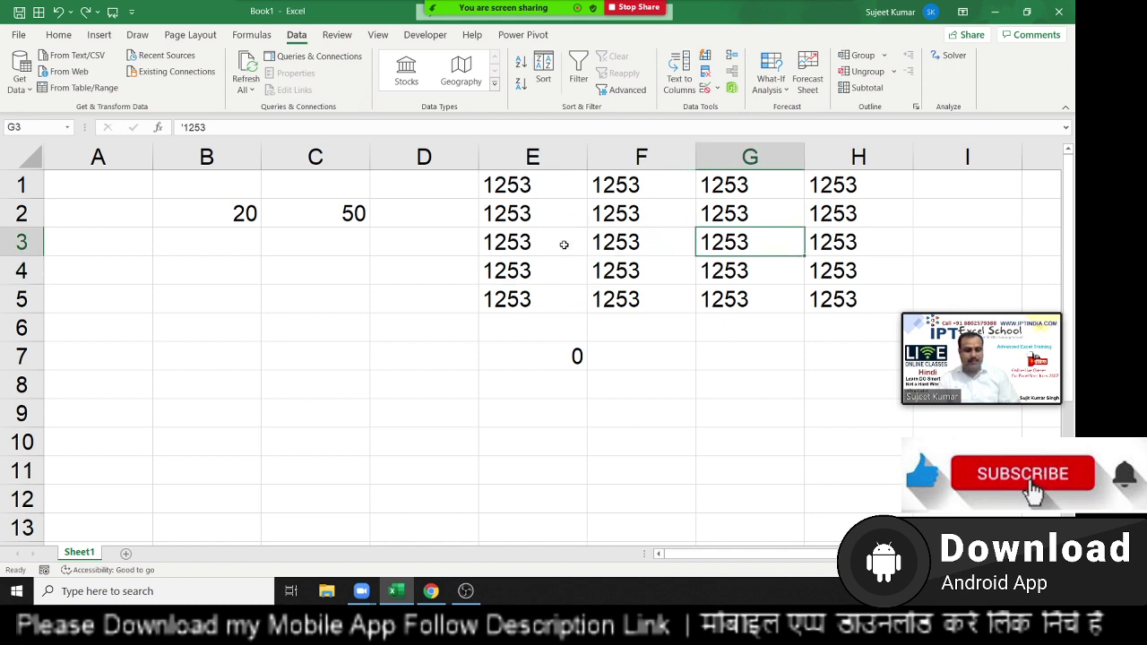
{"action": "left_click", "coordinate": [555, 344]}
{"action": "key", "text": "ctrl+c"}
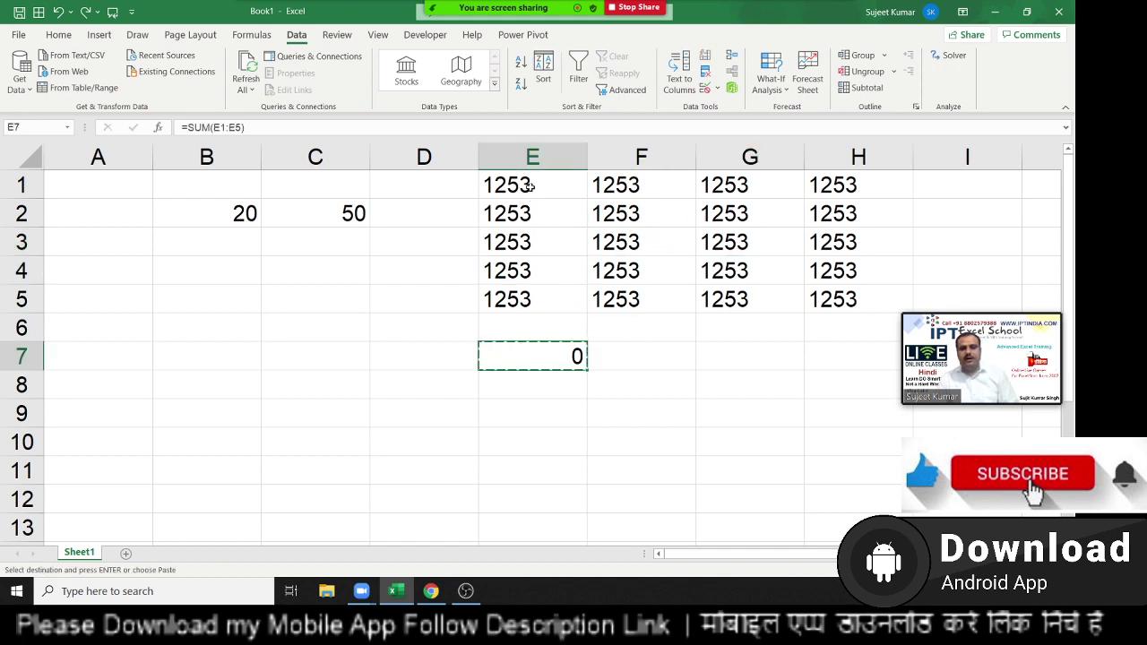
Paste Special E7's 0 onto E1:H5 with Values and Add, making E7 total 6265.
{"action": "left_click_drag", "start_coordinate": [529, 186], "coordinate": [842, 301]}
{"action": "right_click", "coordinate": [775, 276]}
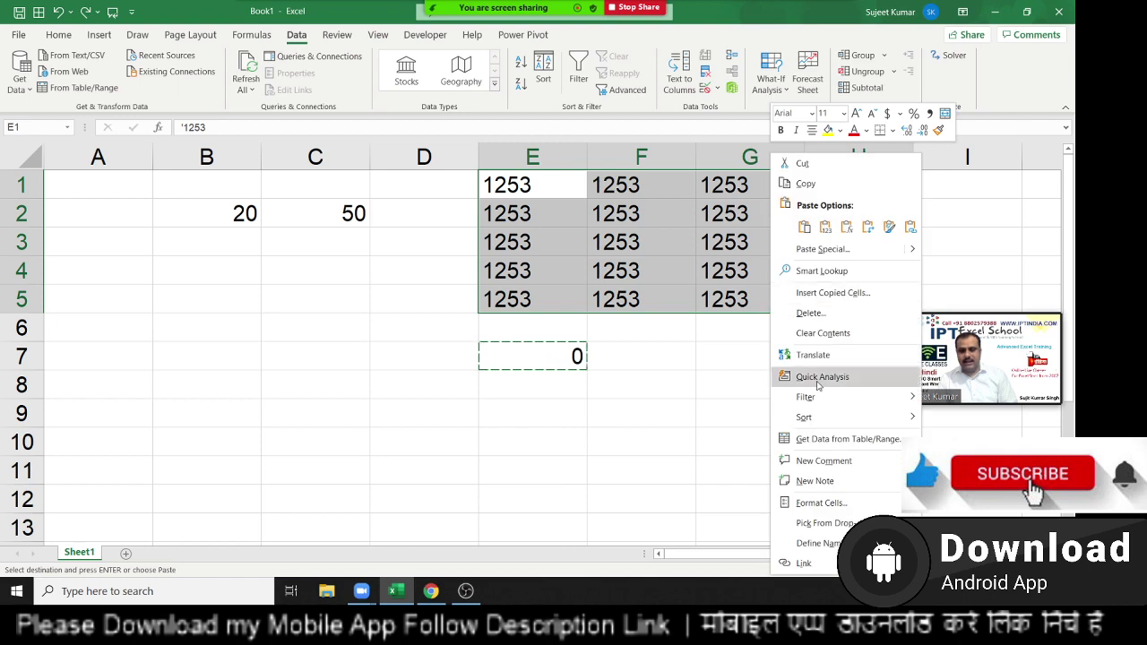
{"action": "left_click", "coordinate": [823, 249]}
{"action": "mouse_move", "coordinate": [740, 132]}
{"action": "left_mouse_down"}
{"action": "mouse_move", "coordinate": [299, 134]}
{"action": "mouse_move", "coordinate": [271, 149]}
{"action": "left_mouse_up"}
{"action": "left_click", "coordinate": [260, 197]}
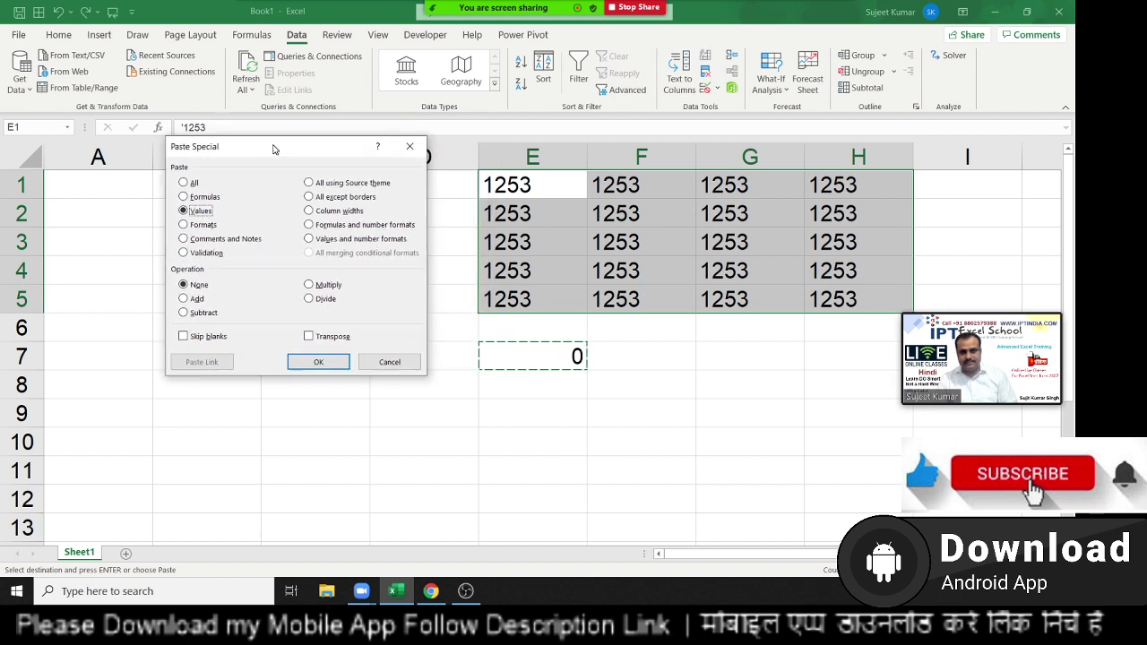
{"action": "left_click", "coordinate": [192, 299]}
{"action": "left_click", "coordinate": [309, 363]}
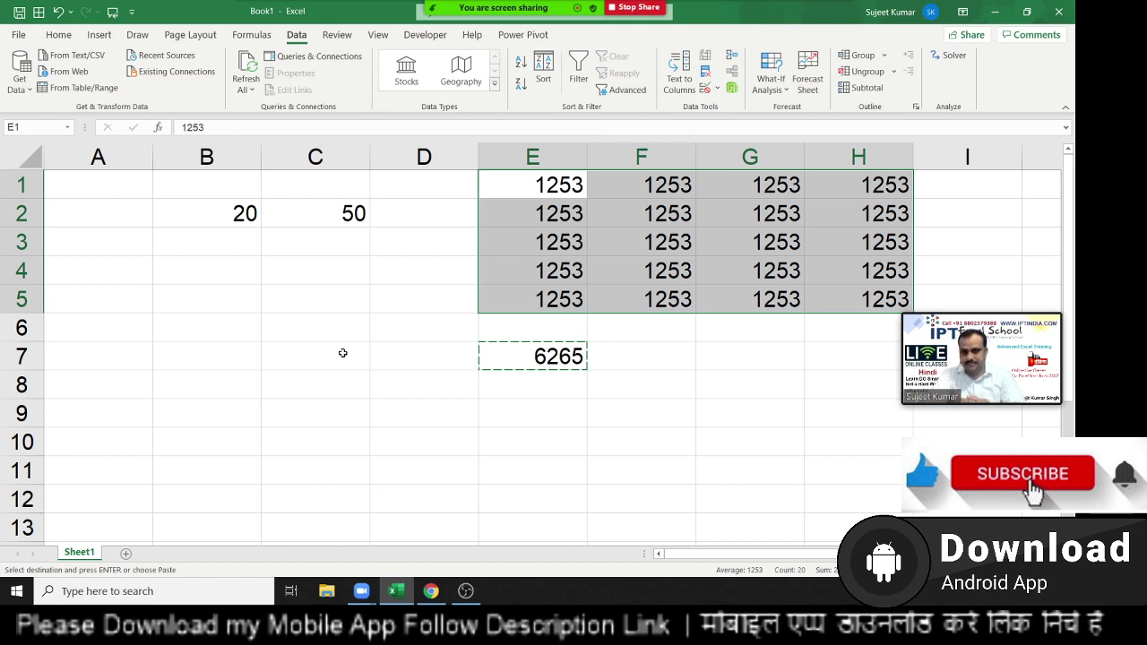
{"action": "key", "text": "Escape"}
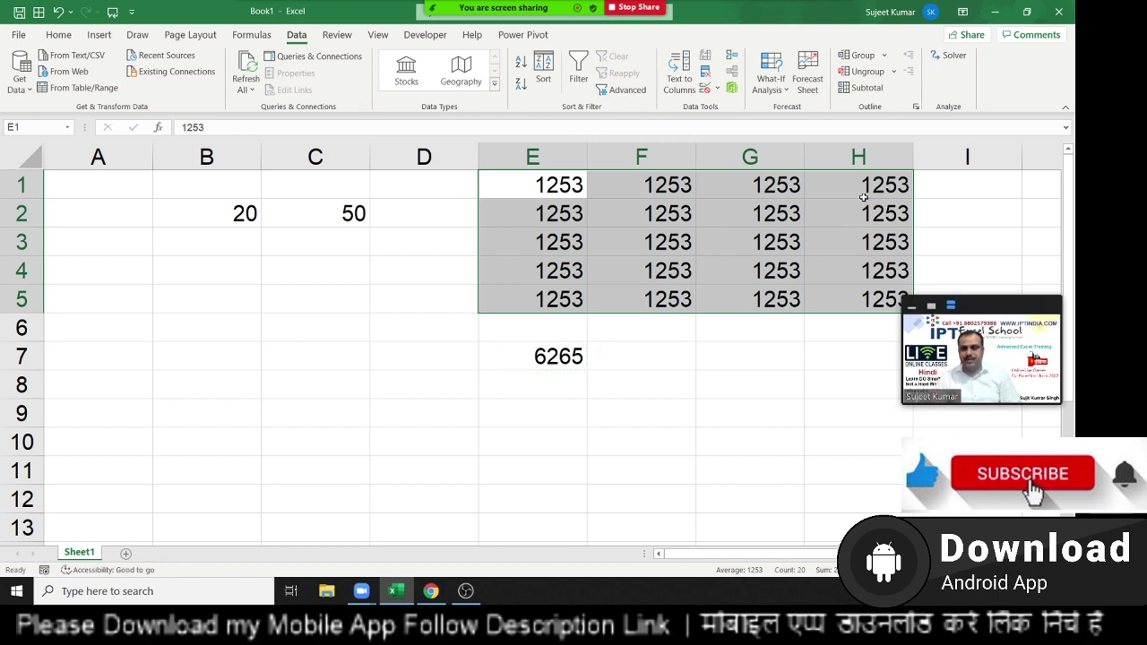
Delete all values in A1:H13, then view the File home page and return to the sheet.
{"action": "left_click_drag", "start_coordinate": [874, 179], "coordinate": [81, 529]}
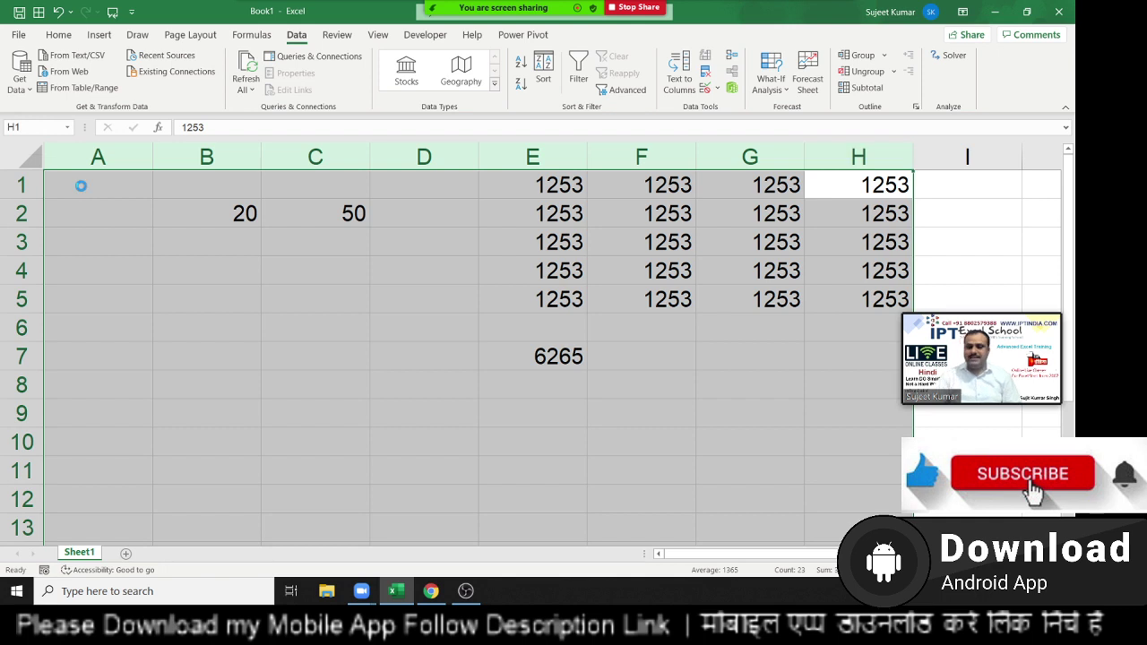
{"action": "key", "text": "Delete"}
{"action": "left_click", "coordinate": [122, 175]}
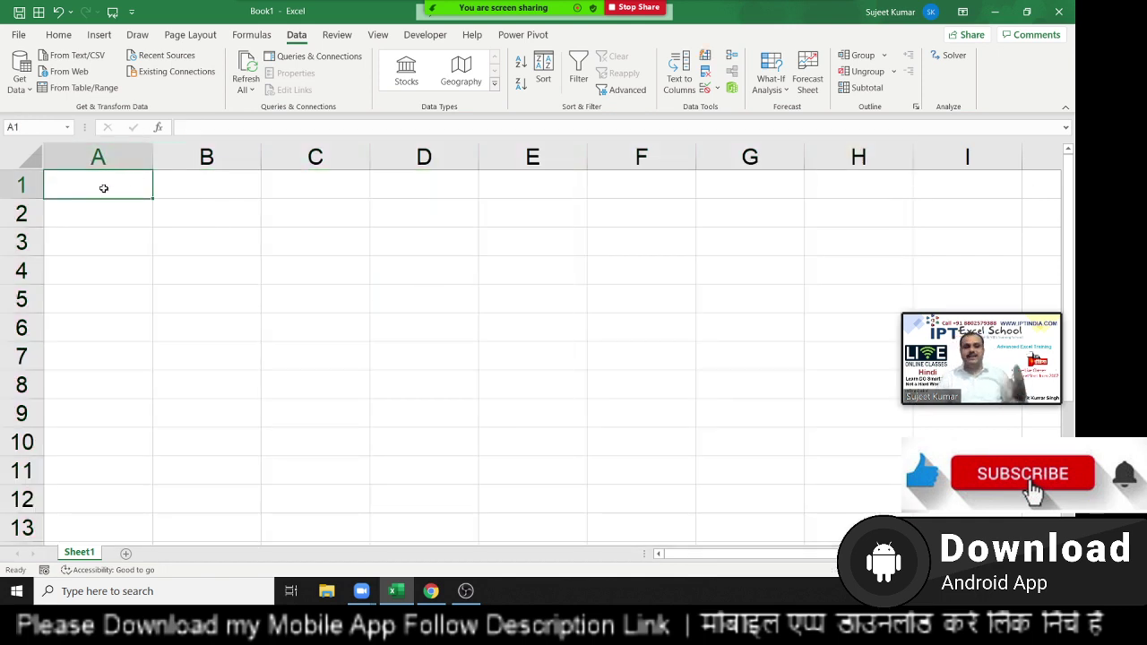
{"action": "key", "text": "ctrl+shift+Down"}
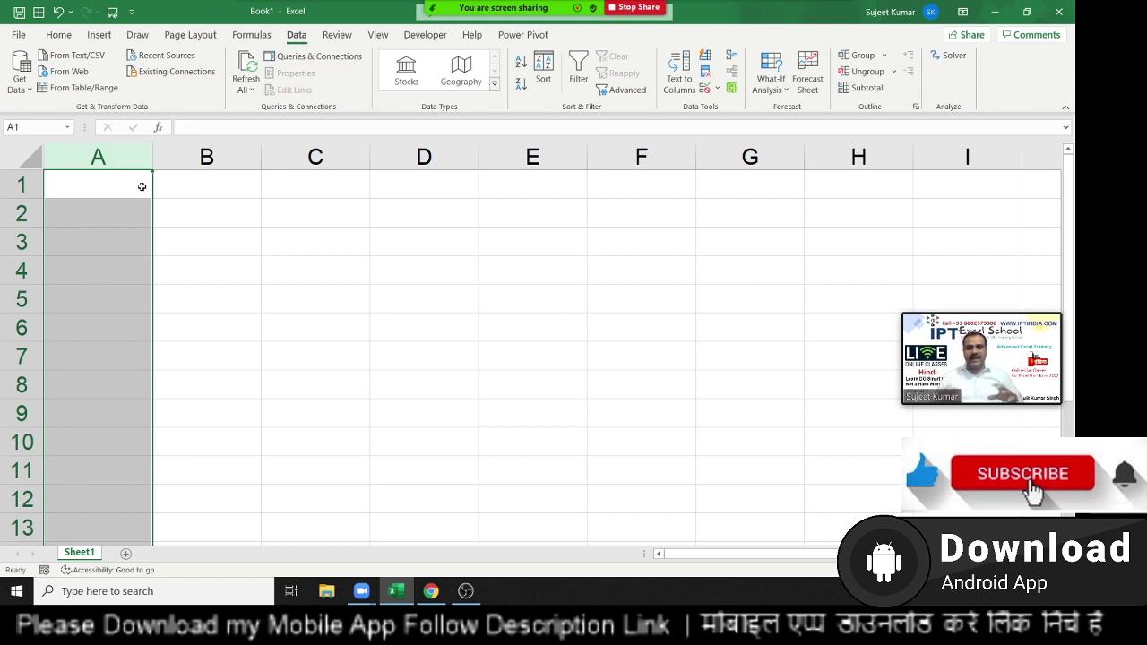
{"action": "left_click", "coordinate": [142, 187]}
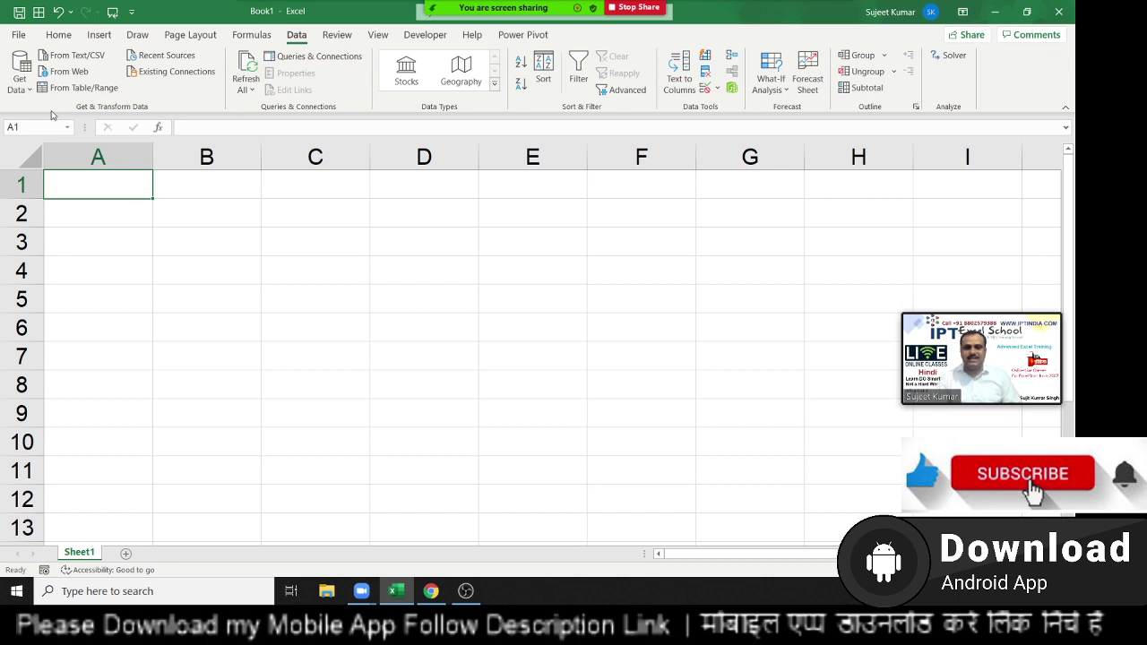
{"action": "left_click", "coordinate": [18, 34]}
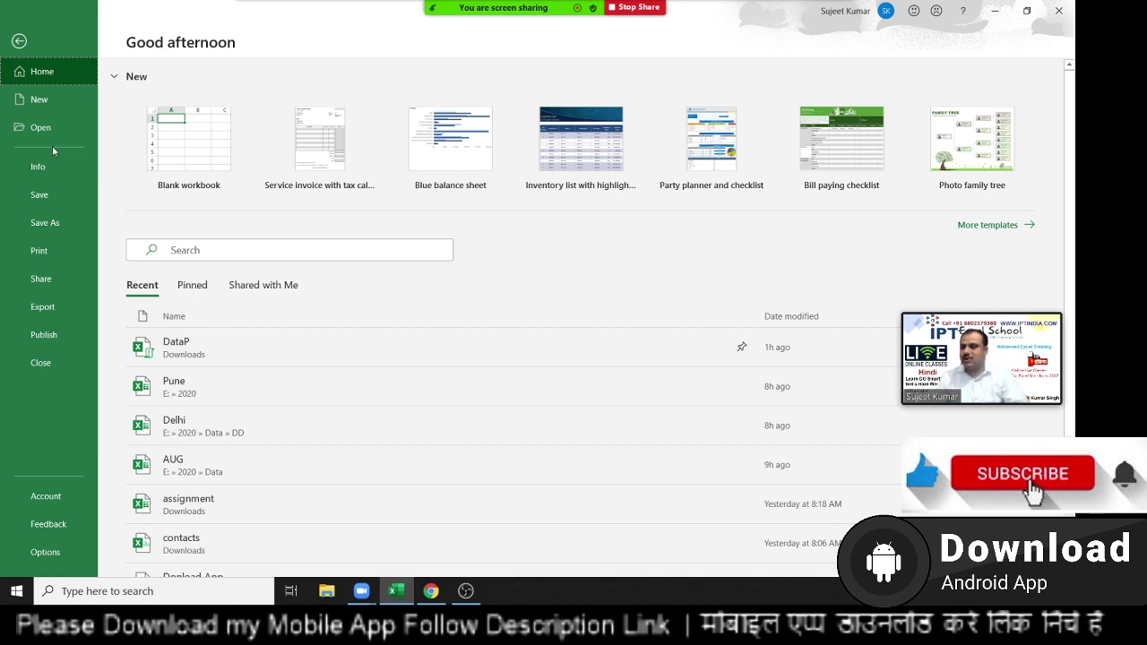
{"action": "left_click", "coordinate": [24, 45]}
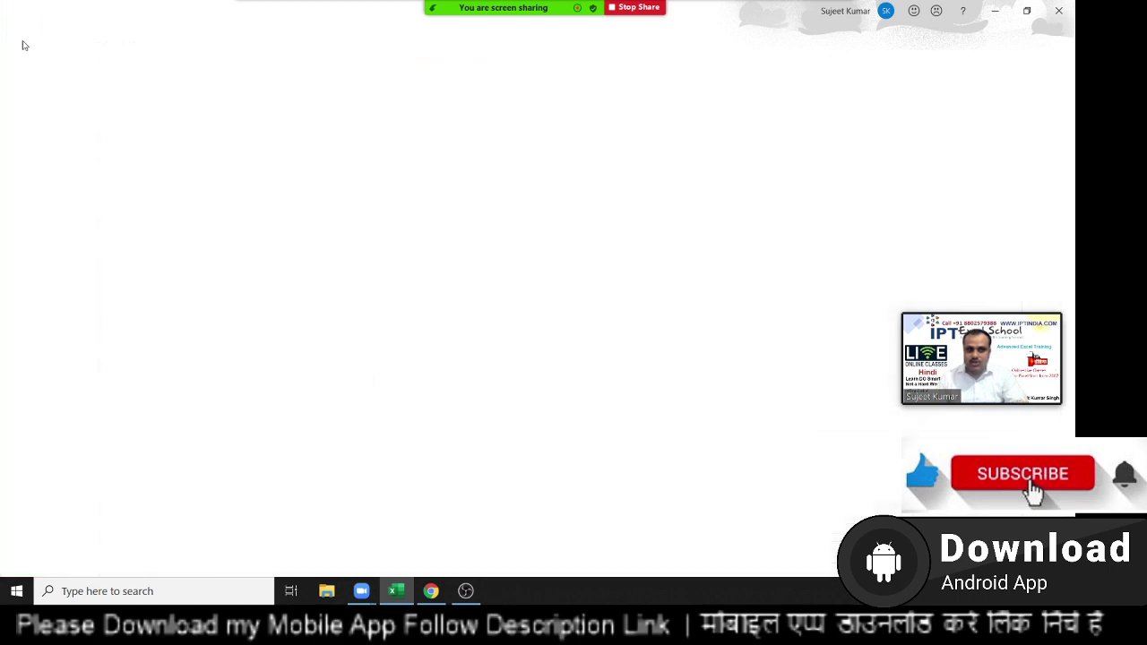
Enter =RANDBETWEEN(10,90) in cell A1.
{"action": "type", "text": "=r"}
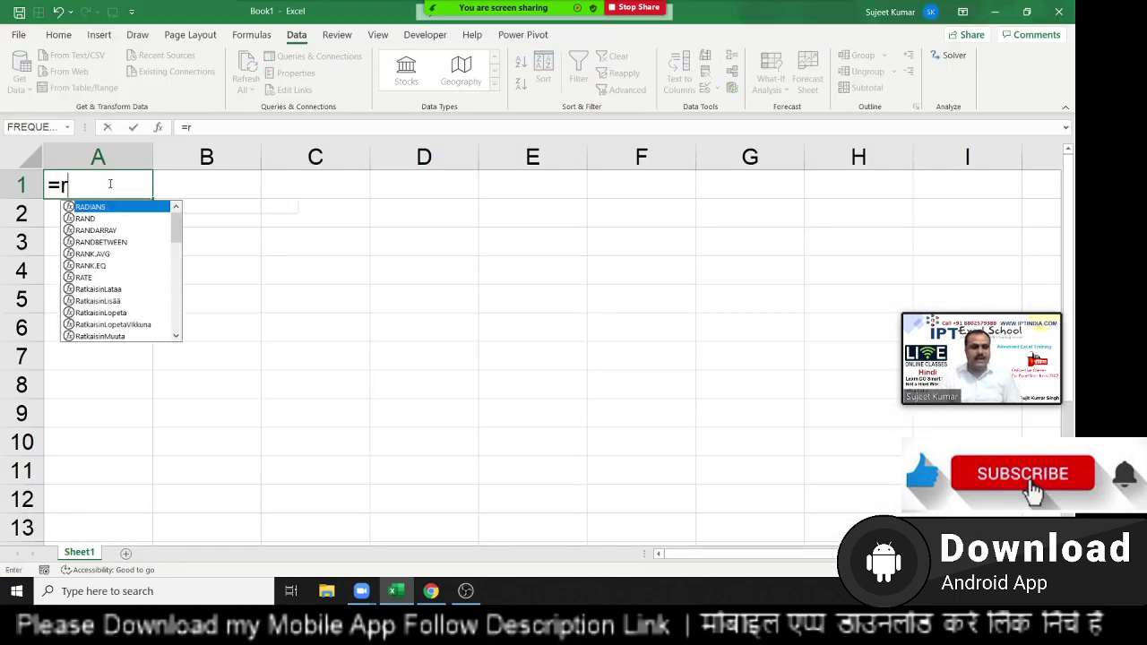
{"action": "type", "text": "a"}
{"action": "key", "text": "Down"}
{"action": "key", "text": "Down"}
{"action": "key", "text": "Down"}
{"action": "key", "text": "Tab"}
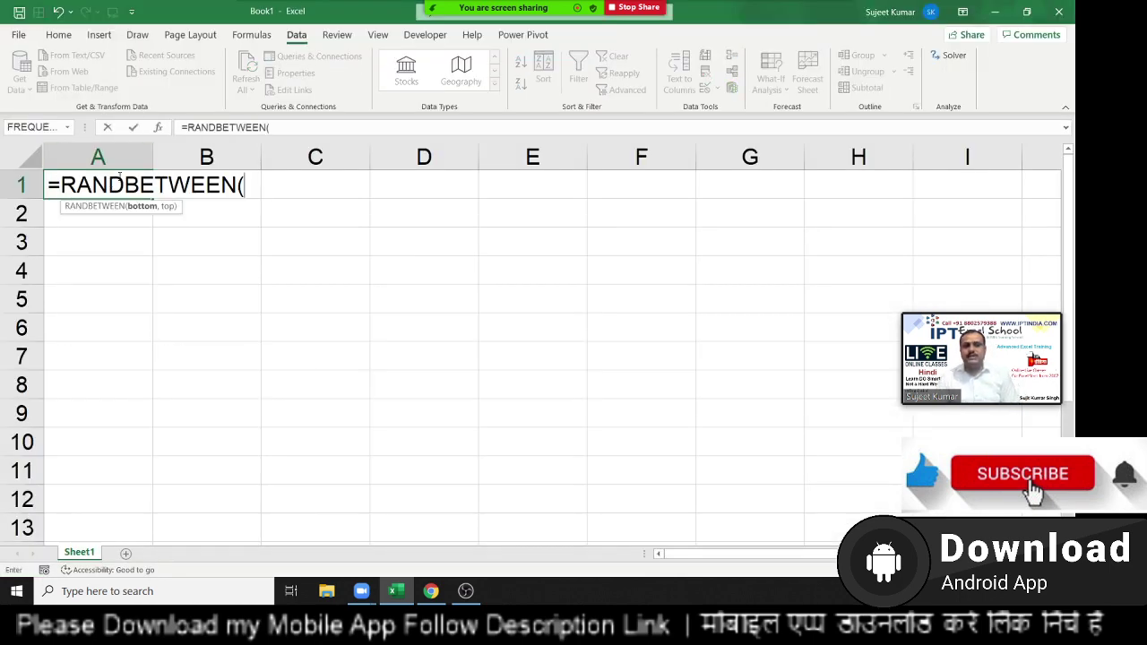
{"action": "type", "text": "10,90"}
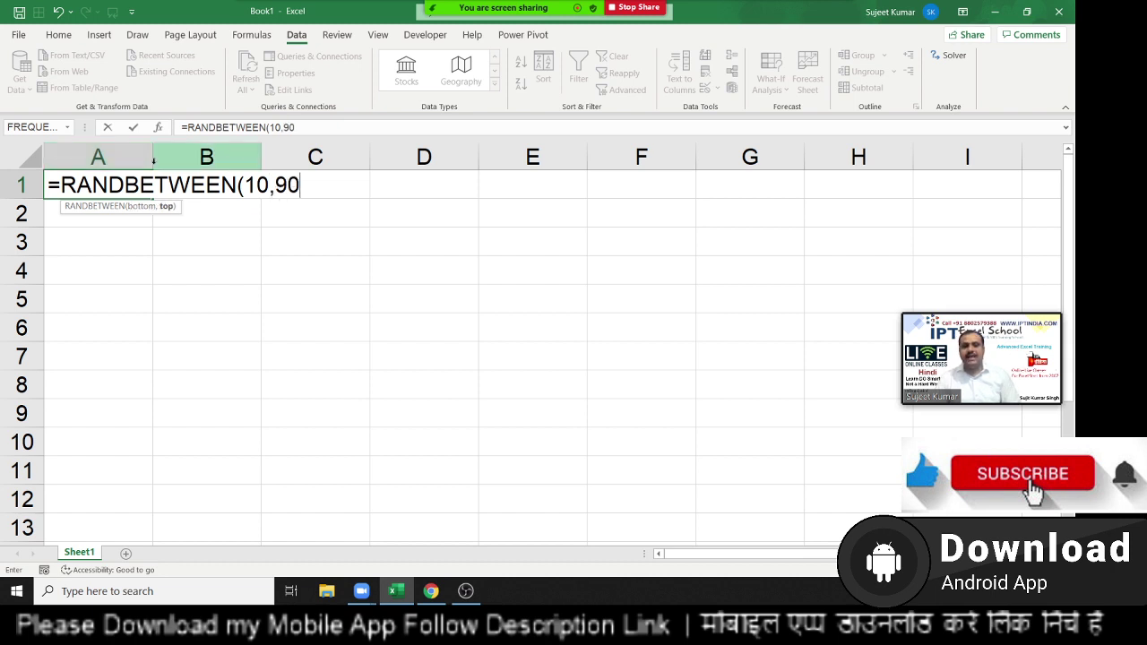
{"action": "left_click", "coordinate": [169, 211]}
Fill A1:G11 with the RANDBETWEEN formula and paste it back as fixed values.
{"action": "left_click_drag", "start_coordinate": [114, 188], "coordinate": [782, 470]}
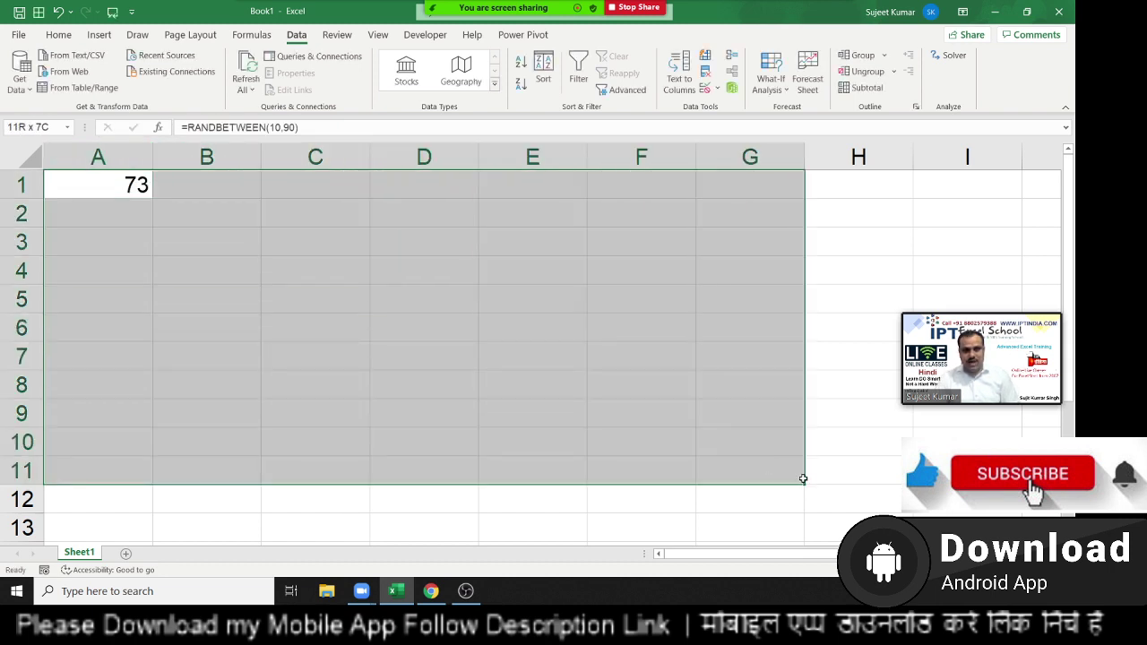
{"action": "key", "text": "ctrl+r"}
{"action": "key", "text": "ctrl+d"}
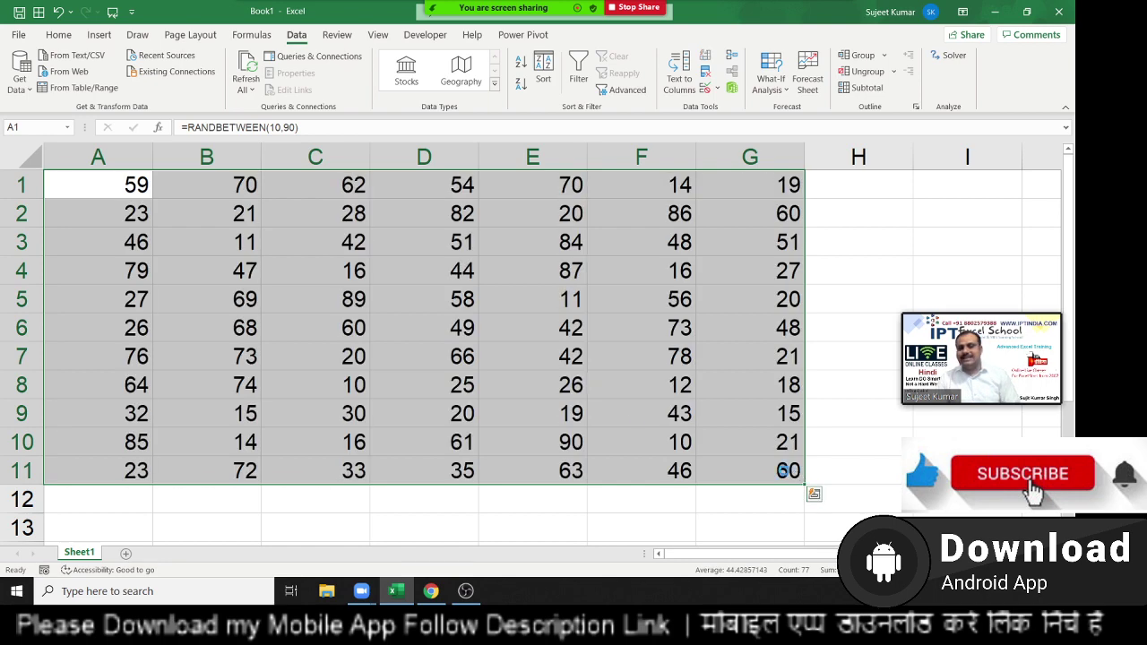
{"action": "key", "text": "ctrl+c"}
{"action": "left_click", "coordinate": [58, 35]}
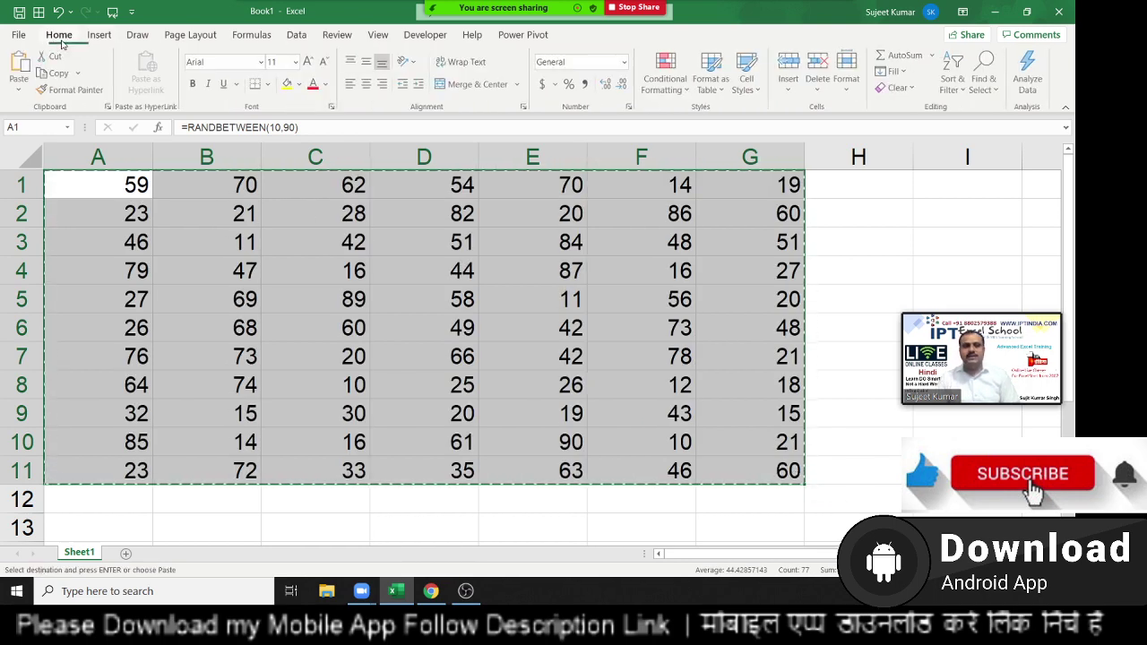
{"action": "left_click", "coordinate": [22, 92]}
{"action": "left_click", "coordinate": [19, 195]}
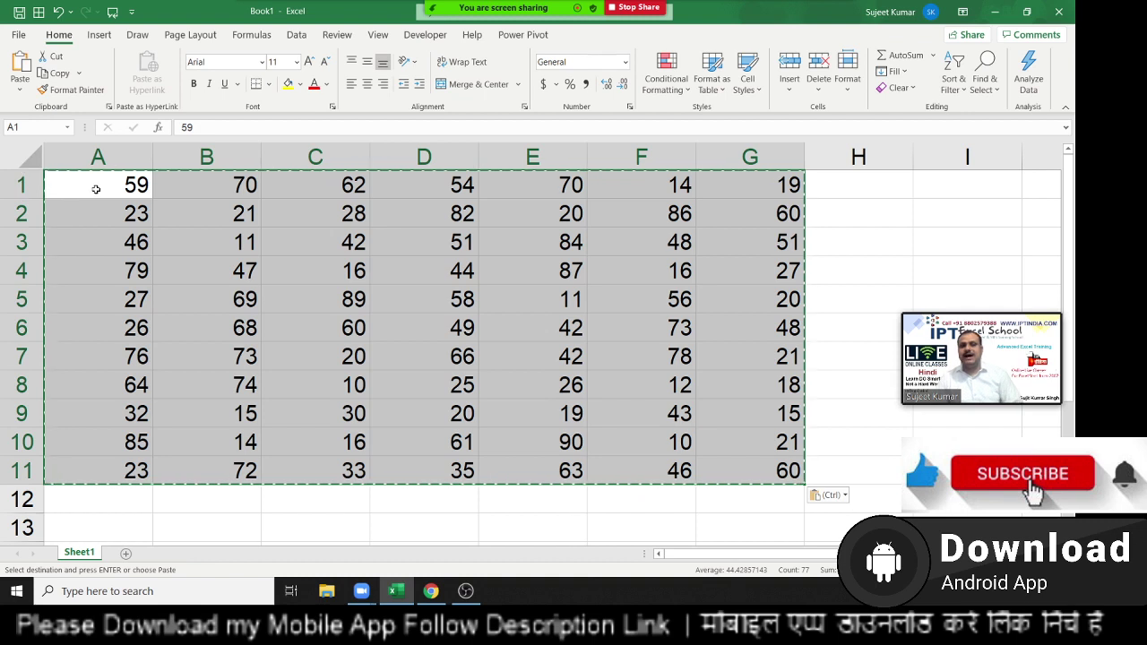
{"action": "left_click", "coordinate": [134, 192]}
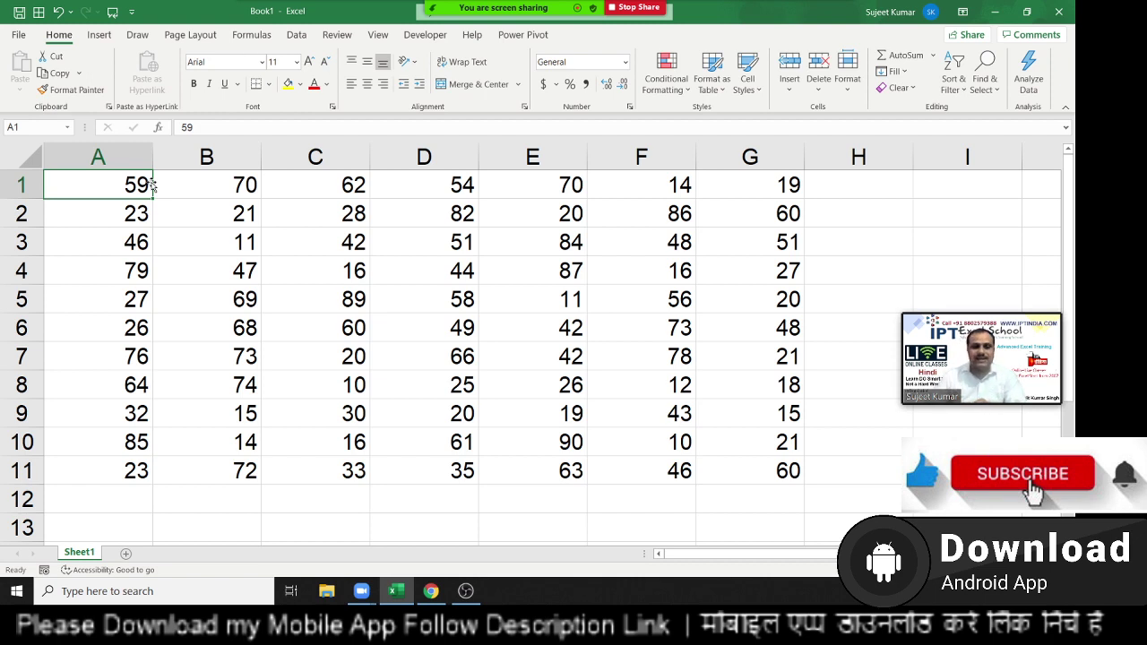
Select regions of the number grid, A1:G11 and A1:F10.
{"action": "left_click_drag", "start_coordinate": [153, 195], "coordinate": [767, 456]}
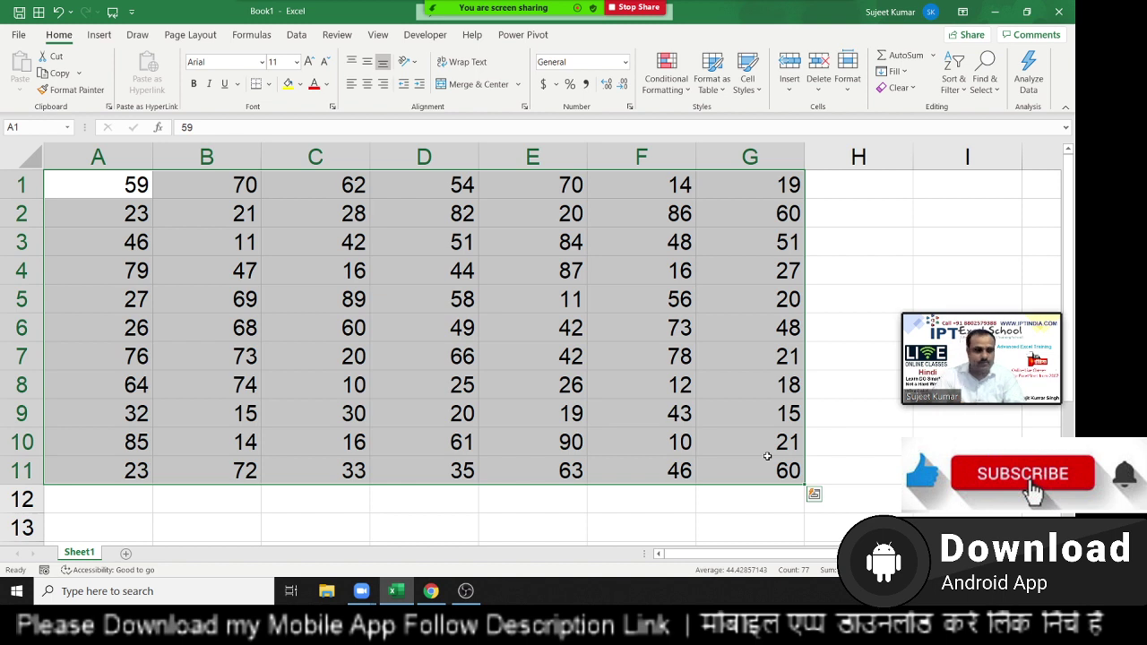
{"action": "left_click", "coordinate": [140, 217]}
{"action": "left_click", "coordinate": [141, 189]}
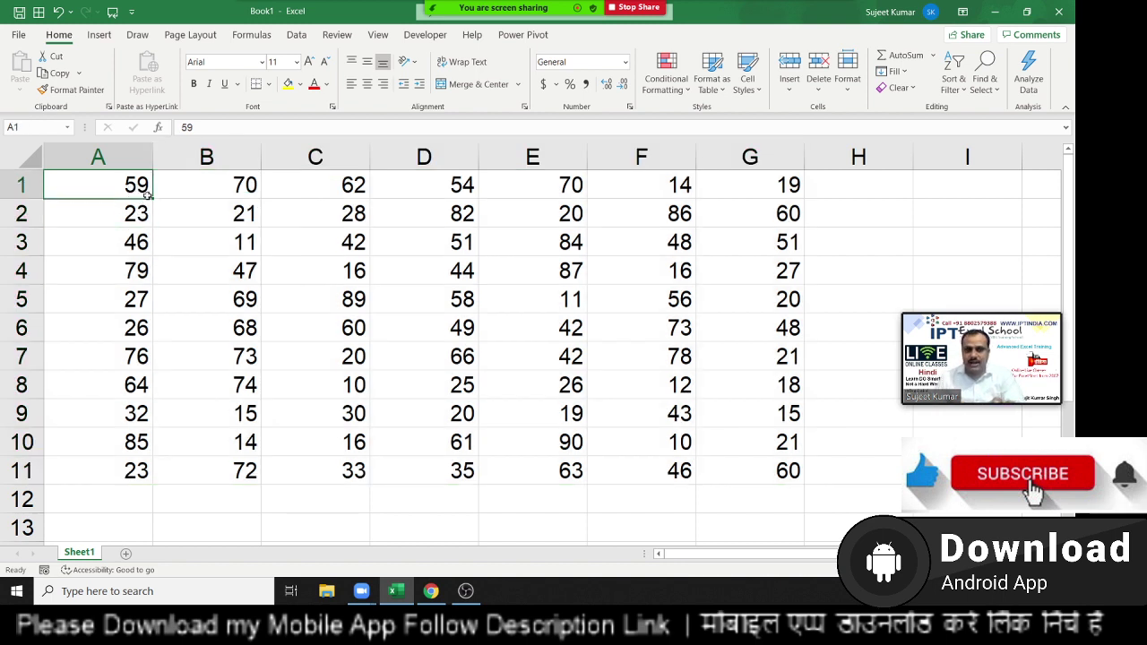
{"action": "left_click_drag", "start_coordinate": [143, 190], "coordinate": [637, 440]}
{"action": "left_click", "coordinate": [121, 216]}
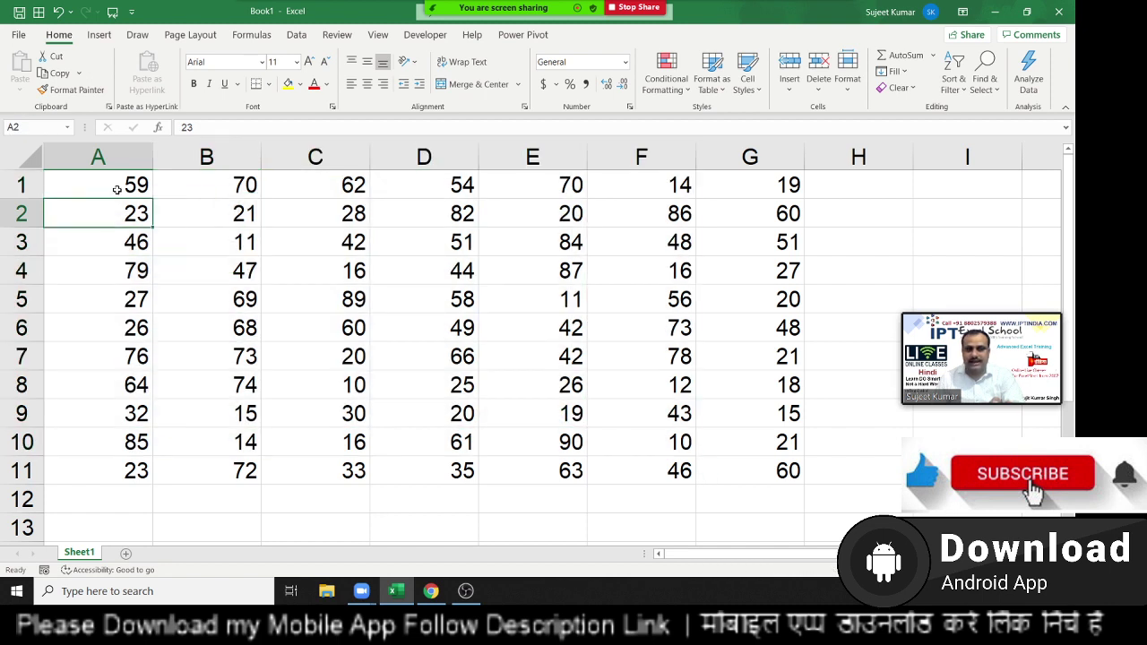
{"action": "left_click_drag", "start_coordinate": [116, 190], "coordinate": [736, 458]}
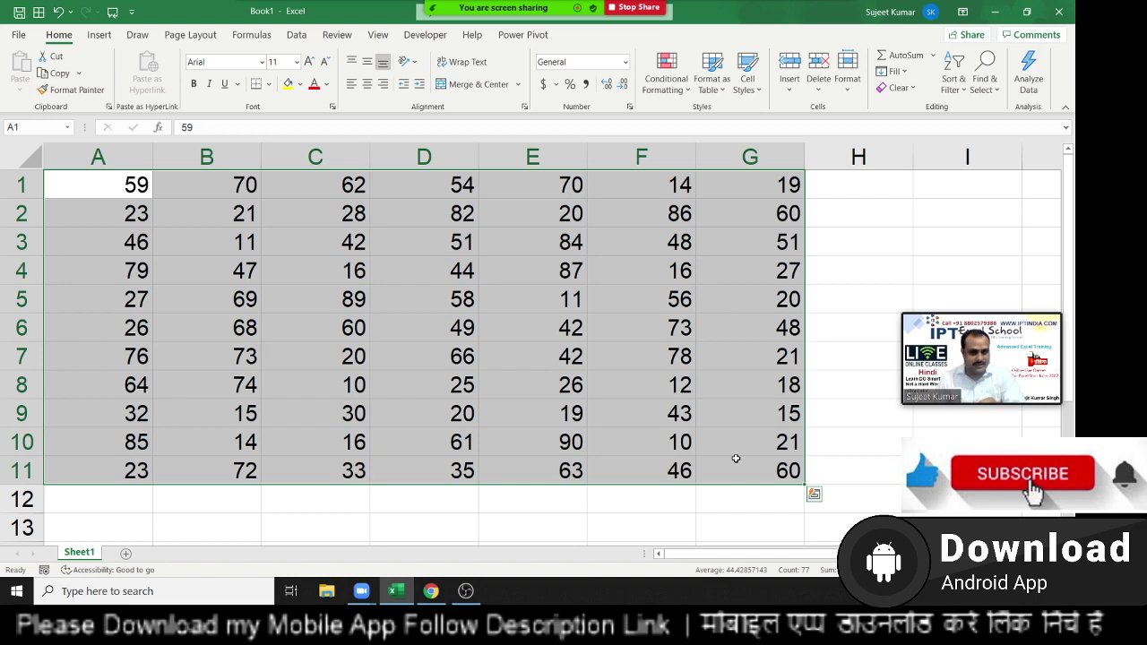
Select the A1:G11 number grid with Ctrl+A and by dragging, then reset to A1.
{"action": "left_click", "coordinate": [556, 366]}
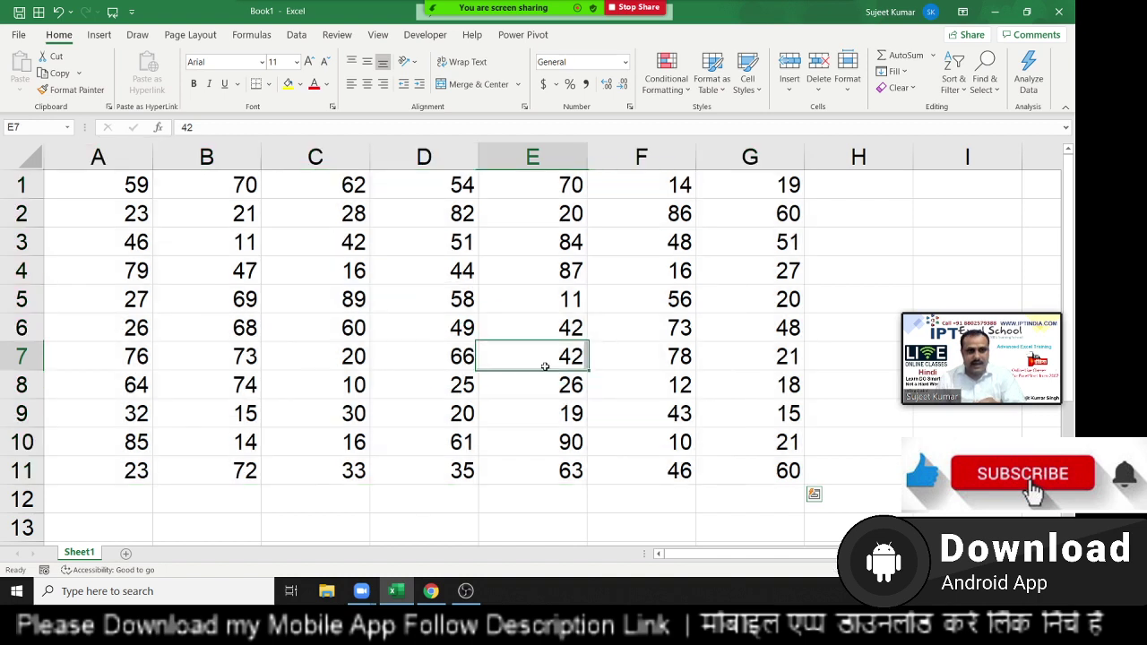
{"action": "left_click", "coordinate": [62, 177]}
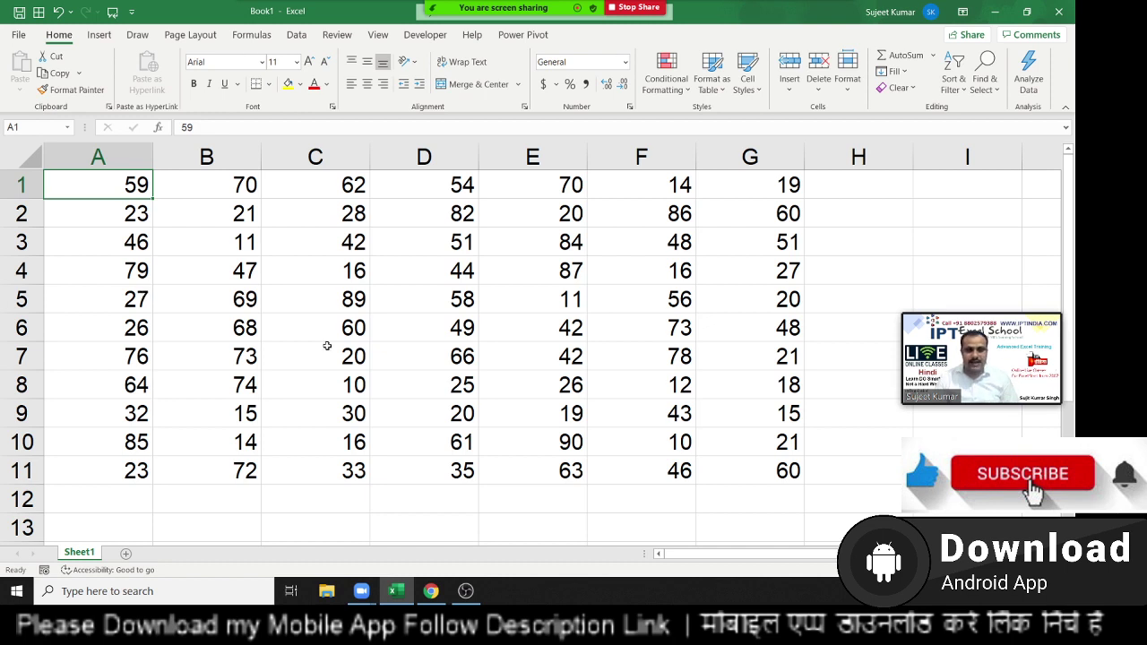
{"action": "key", "text": "ctrl+a"}
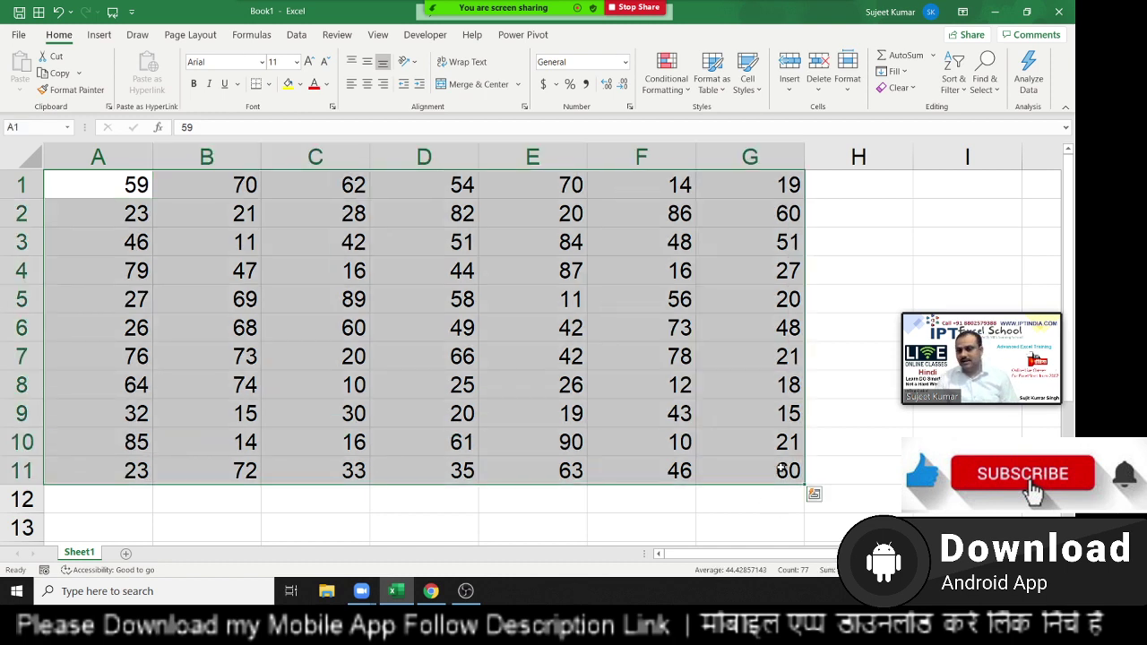
{"action": "left_click_drag", "start_coordinate": [538, 442], "coordinate": [538, 413]}
{"action": "left_click_drag", "start_coordinate": [113, 182], "coordinate": [731, 481]}
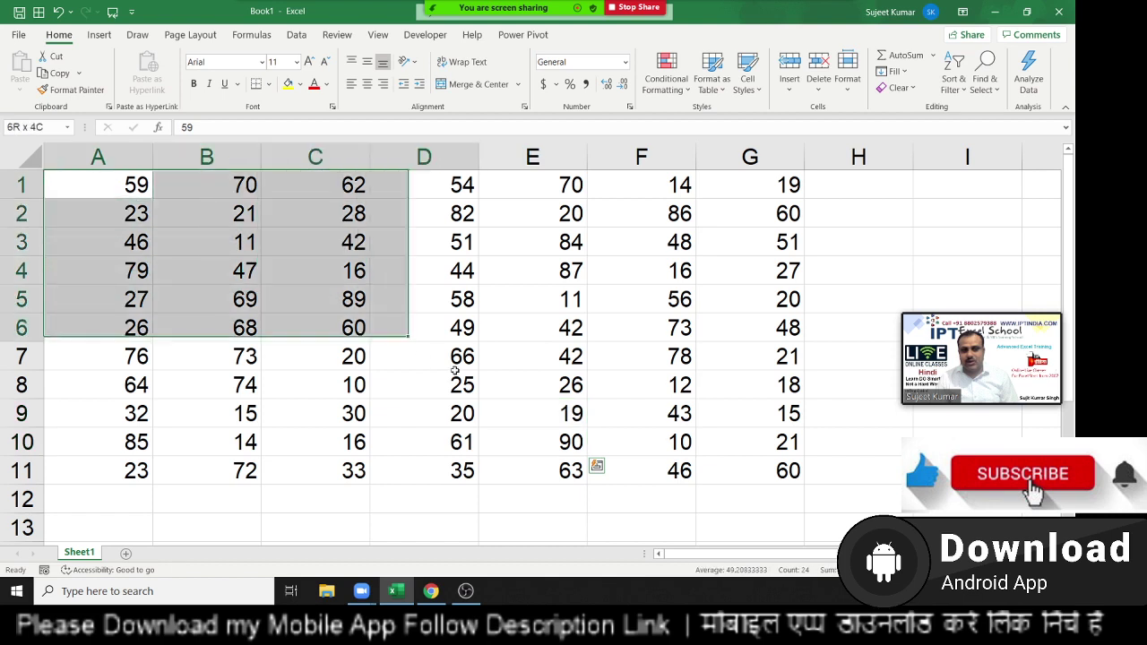
{"action": "left_click", "coordinate": [124, 183]}
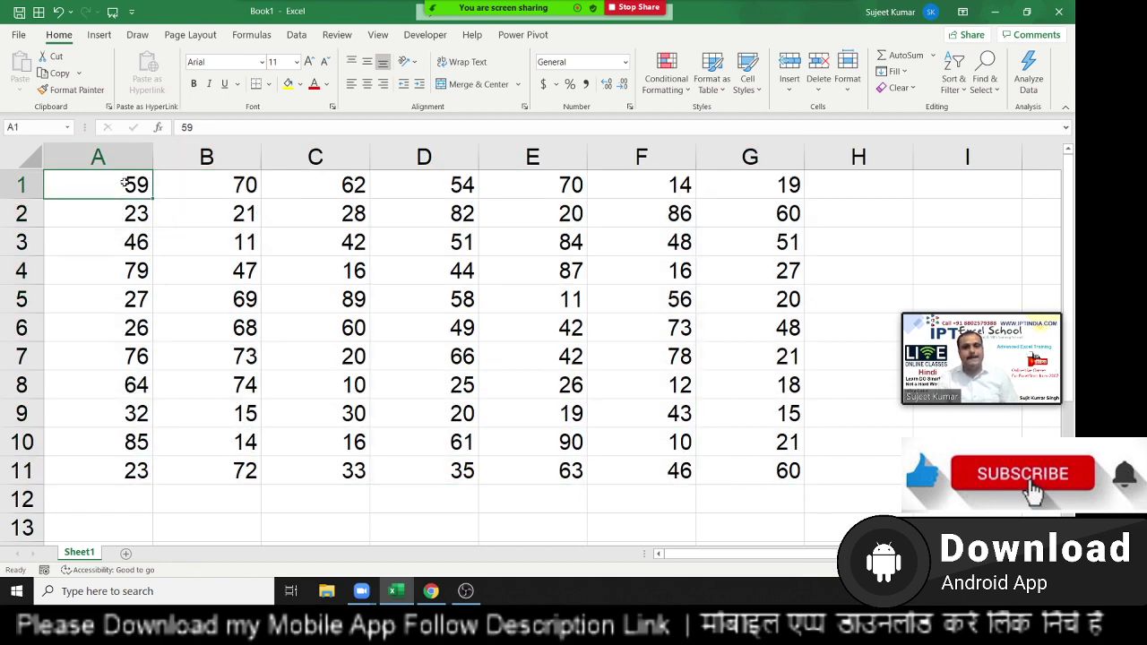
Copy A1:G11, paste it starting at A12, and clear the copy marquee.
{"action": "key", "text": "ctrl+a"}
{"action": "key", "text": "ctrl+c"}
{"action": "scroll", "coordinate": [94, 439], "scroll_direction": "down", "scroll_amount": 1}
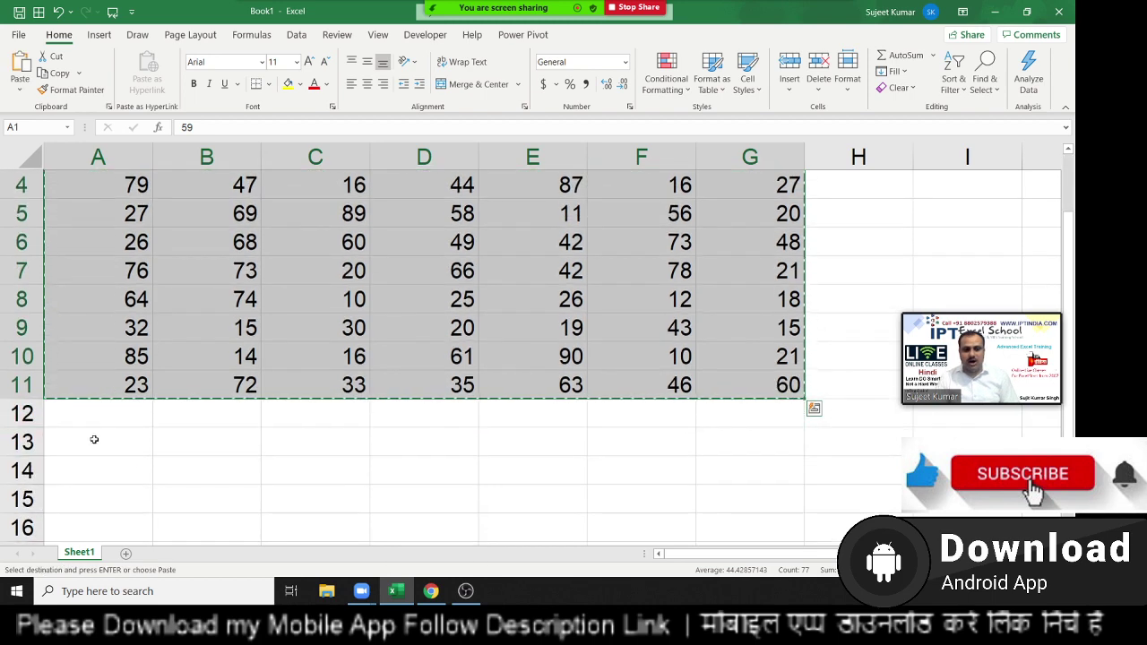
{"action": "left_click", "coordinate": [102, 412]}
{"action": "key", "text": "ctrl+v"}
{"action": "scroll", "coordinate": [109, 336], "scroll_direction": "up", "scroll_amount": 1}
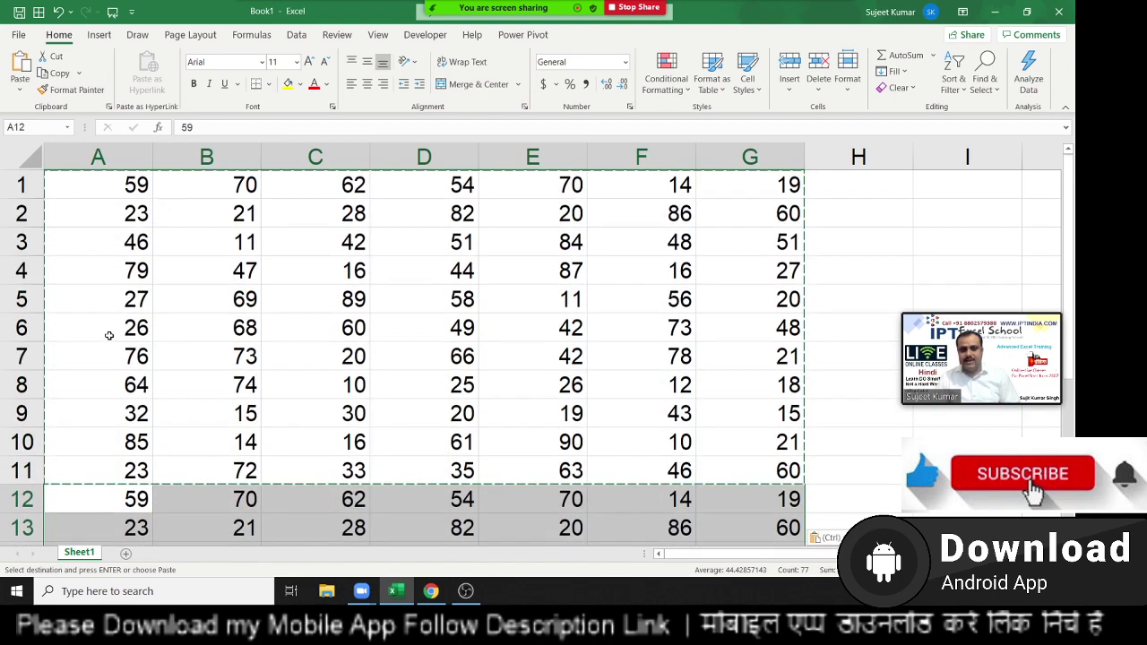
{"action": "key", "text": "Escape"}
{"action": "mouse_move", "coordinate": [92, 185]}
{"action": "left_mouse_down"}
{"action": "mouse_move", "coordinate": [431, 502]}
{"action": "mouse_move", "coordinate": [210, 78]}
{"action": "mouse_move", "coordinate": [206, 184]}
{"action": "left_mouse_up"}
{"action": "left_click", "coordinate": [115, 187]}
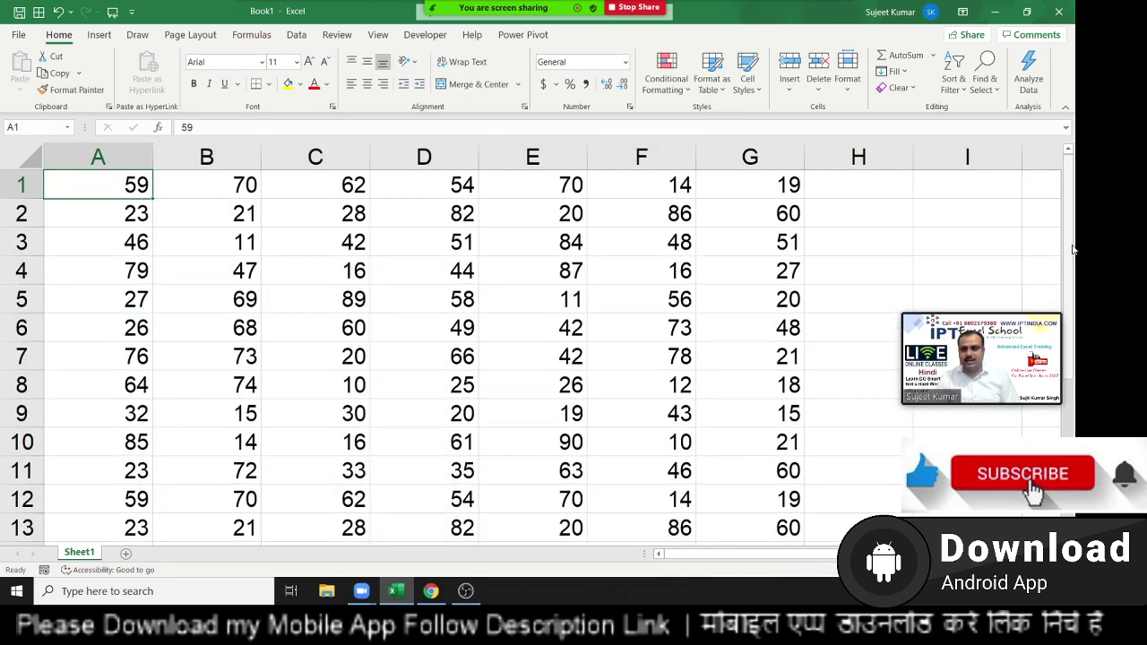
Click cells A8 and B4 inside the data, then jump back to A1.
{"action": "left_click_drag", "start_coordinate": [1074, 250], "coordinate": [1074, 254]}
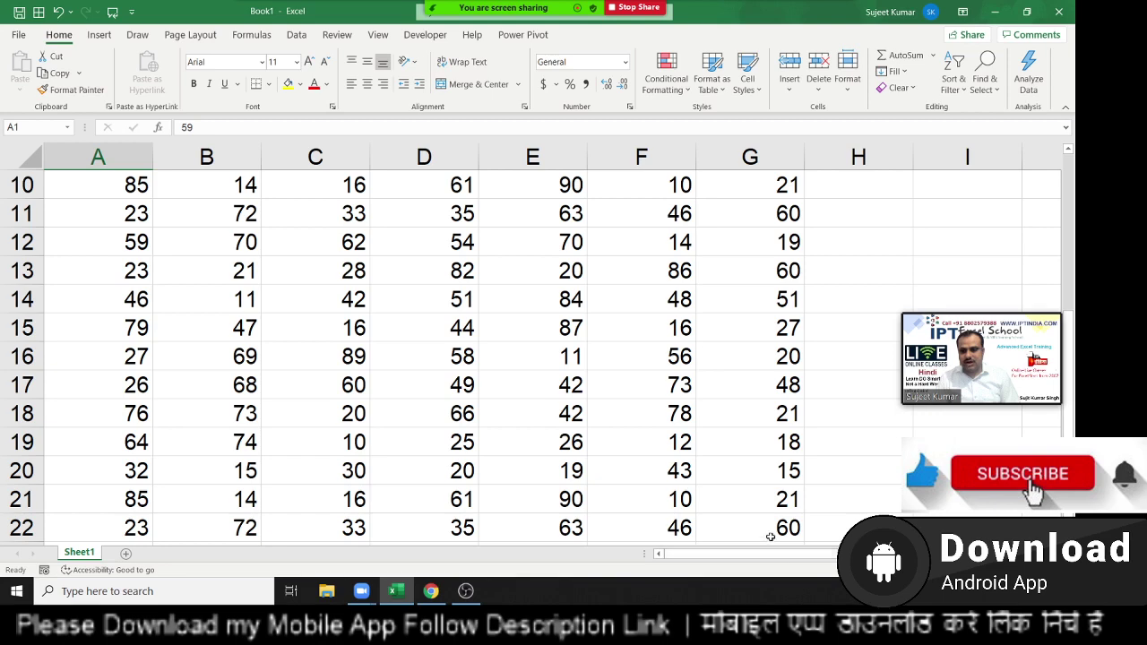
{"action": "scroll", "coordinate": [769, 529], "scroll_direction": "down", "scroll_amount": 3}
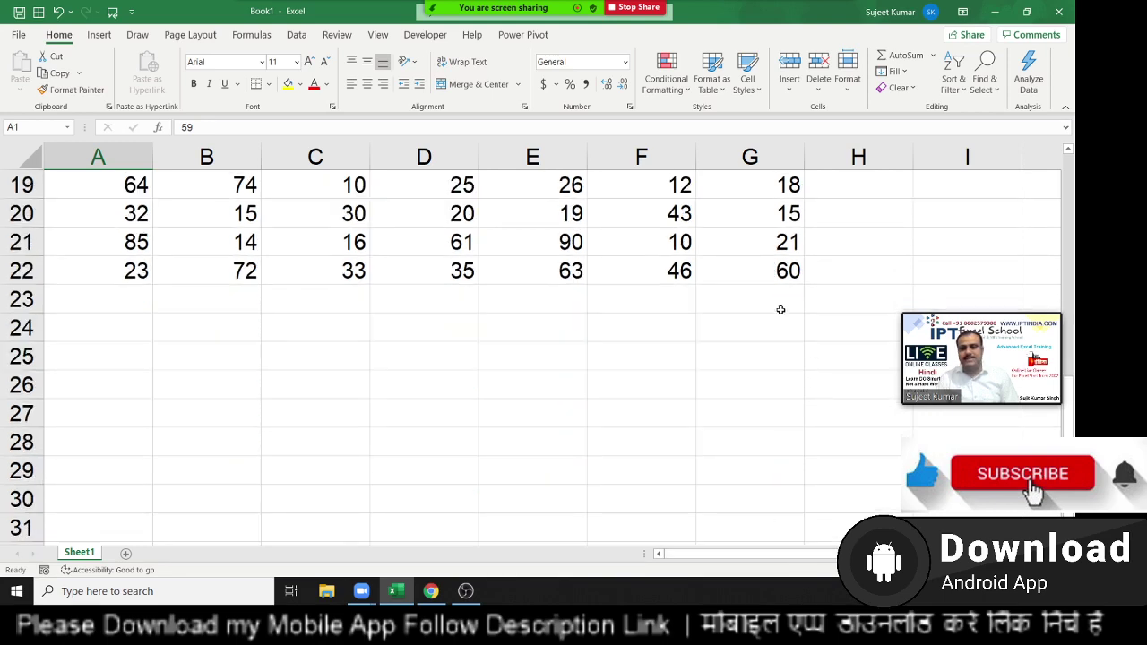
{"action": "left_click", "coordinate": [780, 274], "text": "shift"}
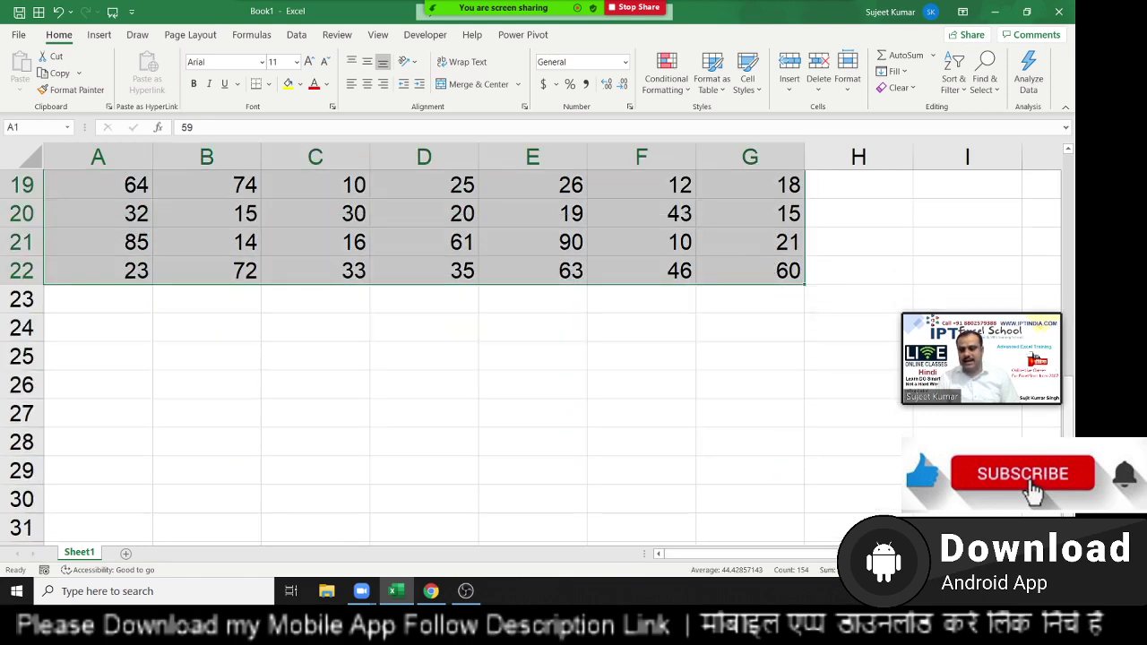
{"action": "scroll", "coordinate": [421, 269], "scroll_direction": "up", "scroll_amount": 1}
{"action": "scroll", "coordinate": [1031, 205], "scroll_direction": "up", "scroll_amount": 5}
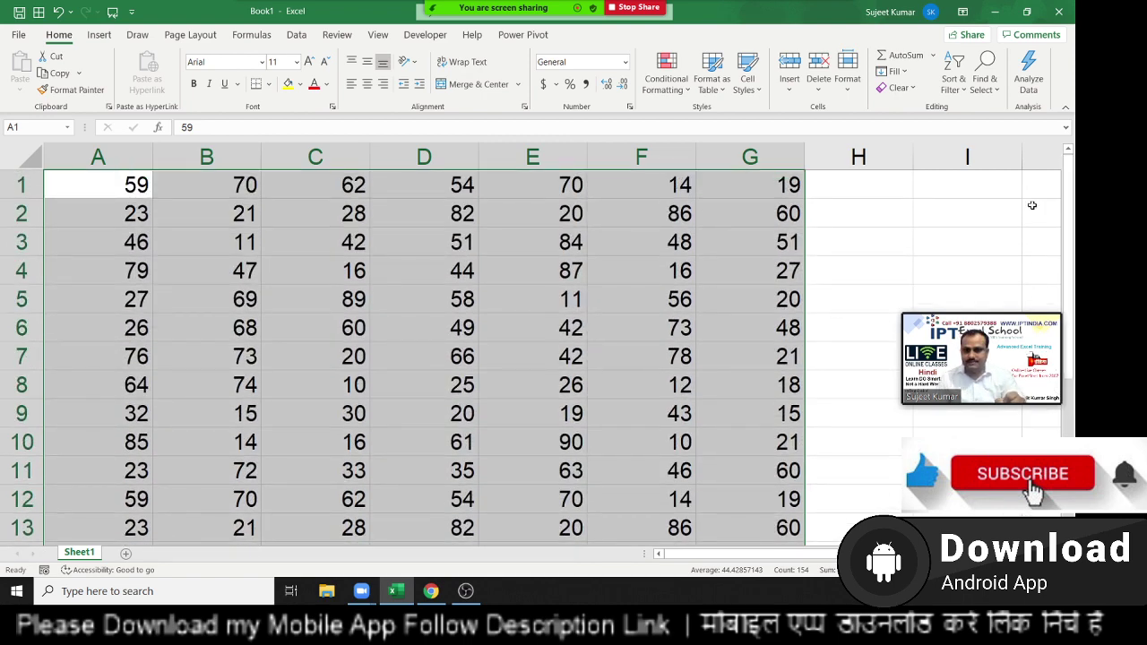
{"action": "left_click", "coordinate": [108, 387]}
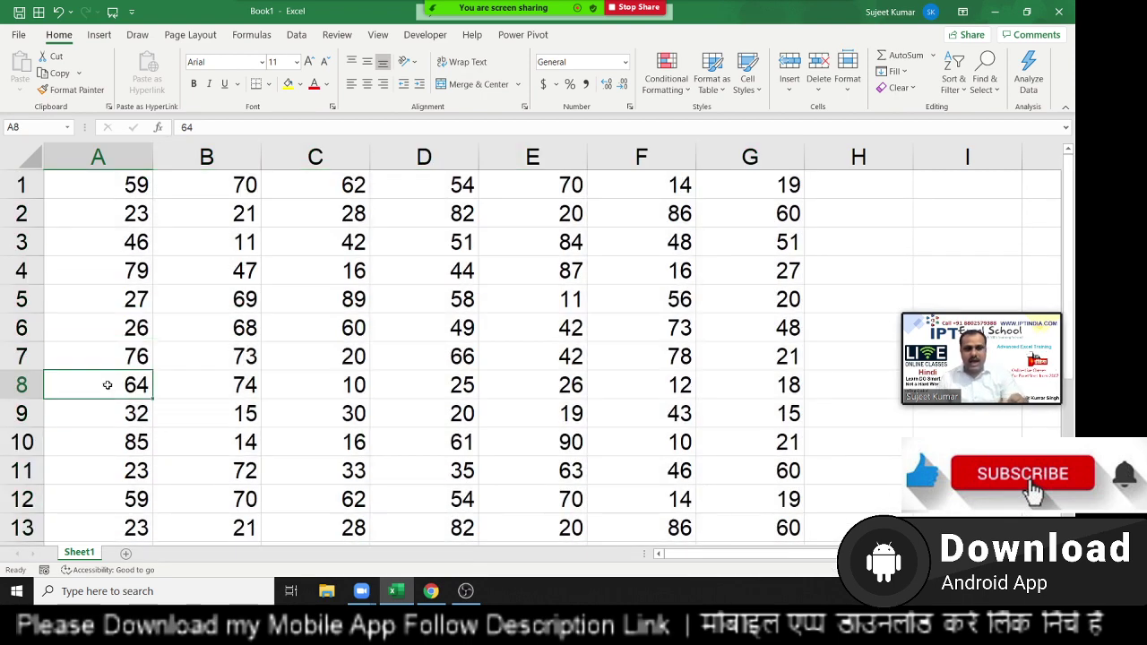
{"action": "scroll", "coordinate": [107, 389], "scroll_direction": "down", "scroll_amount": 4}
{"action": "scroll", "coordinate": [100, 388], "scroll_direction": "up", "scroll_amount": 3}
{"action": "scroll", "coordinate": [93, 359], "scroll_direction": "up", "scroll_amount": 1}
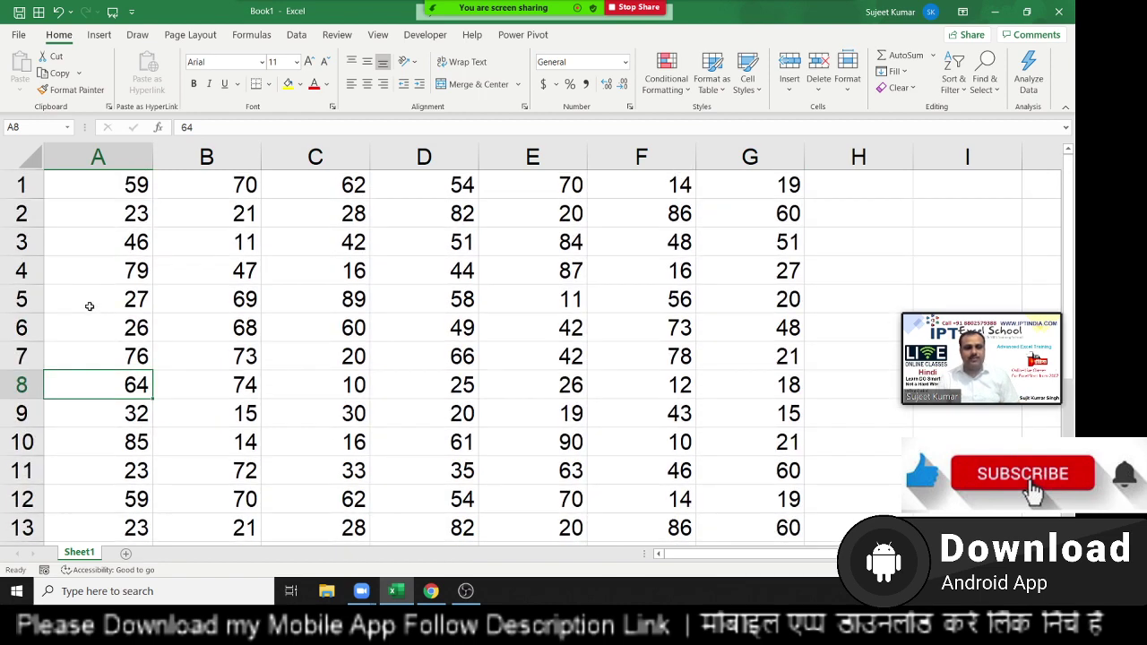
{"action": "left_click", "coordinate": [98, 192]}
{"action": "left_click", "coordinate": [185, 272]}
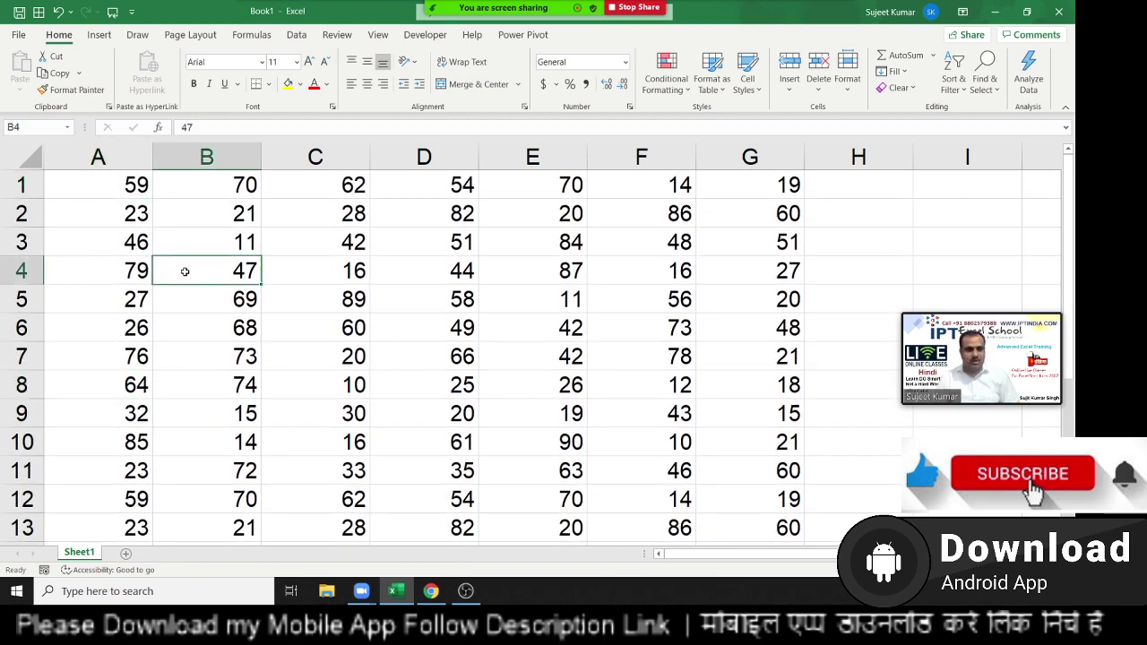
{"action": "key", "text": "ctrl+Home"}
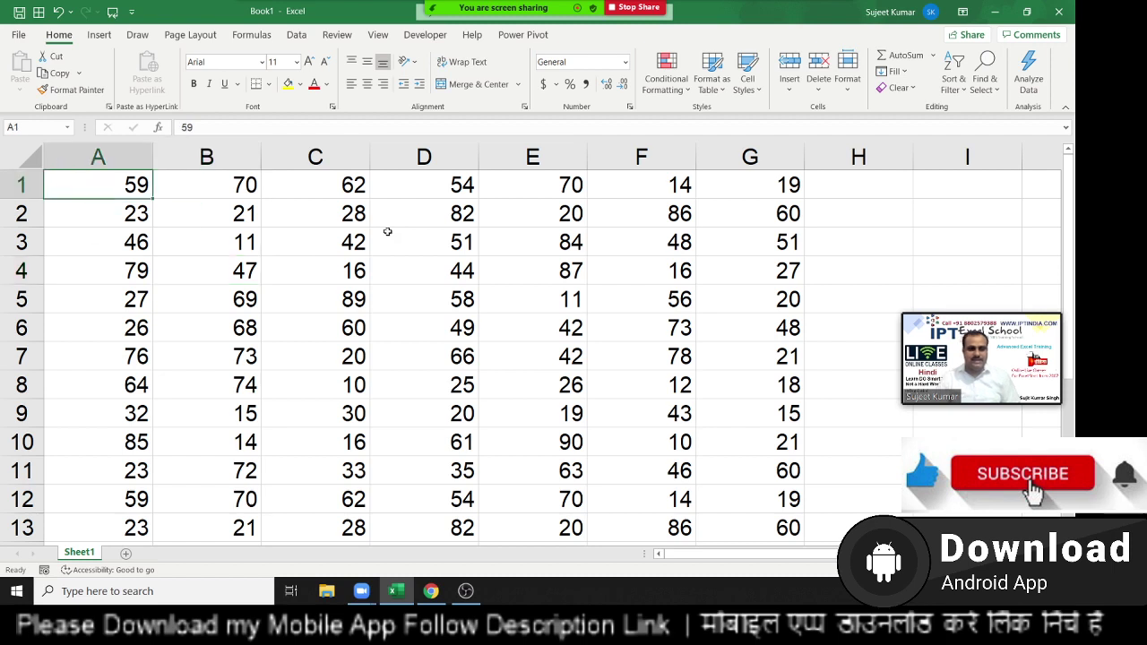
Grow and shrink the selection from A1 with Shift+arrow keys, then collapse it.
{"action": "key", "text": "shift+Right"}
{"action": "key", "text": "shift+Right"}
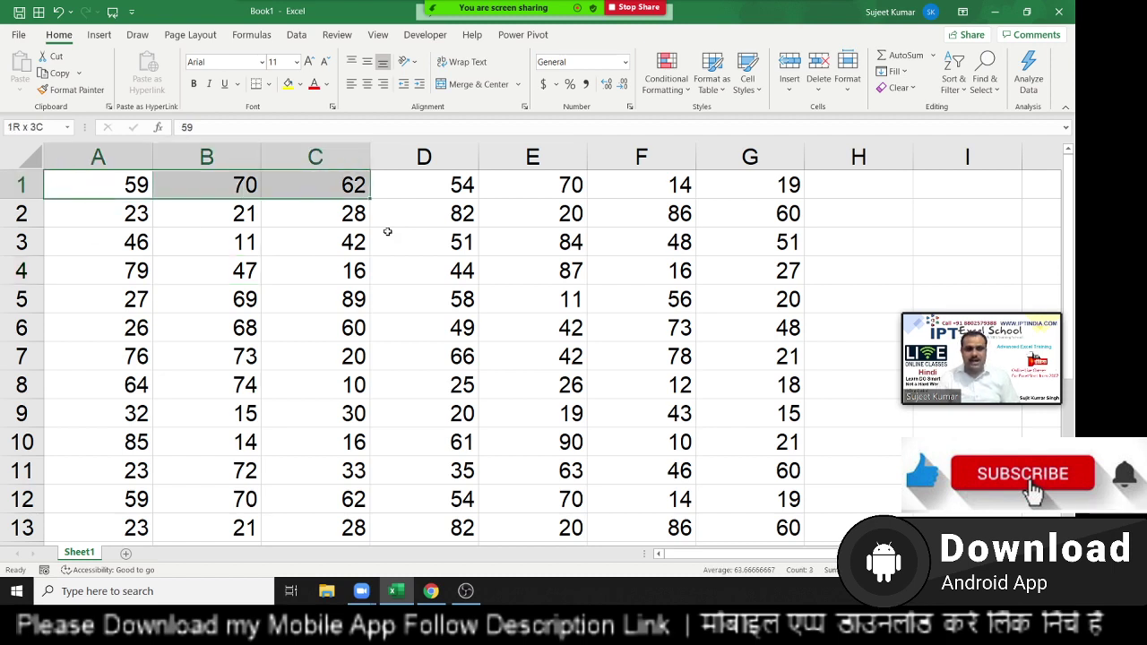
{"action": "key", "text": "shift+Right"}
{"action": "key", "text": "shift+Right"}
{"action": "key", "text": "shift+Right"}
{"action": "key", "text": "shift+Right"}
{"action": "key", "text": "shift+Down"}
{"action": "key", "text": "shift+Down"}
{"action": "key", "text": "shift+Down"}
{"action": "key", "text": "shift+Down"}
{"action": "key", "text": "shift+Down"}
{"action": "key", "text": "shift+Down"}
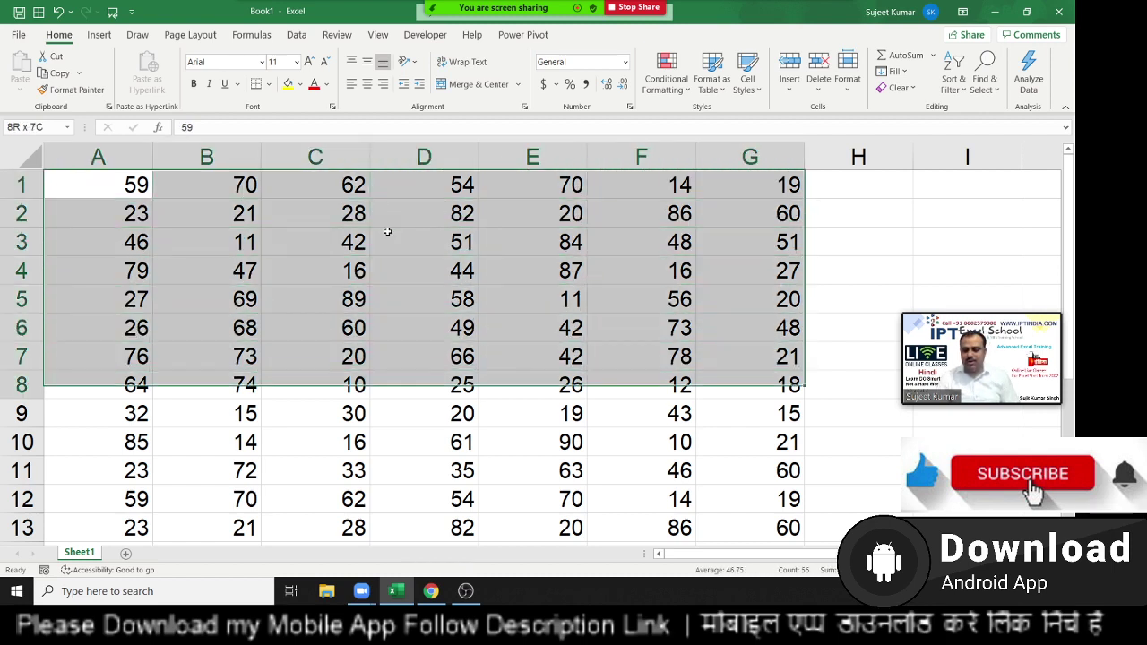
{"action": "key", "text": "shift+Down"}
{"action": "key", "text": "shift+Down"}
{"action": "key", "text": "shift+Down"}
{"action": "key", "text": "shift+Down"}
{"action": "key", "text": "shift+Up"}
{"action": "key", "text": "shift+Right"}
{"action": "key", "text": "shift+Left"}
{"action": "key", "text": "shift+Up"}
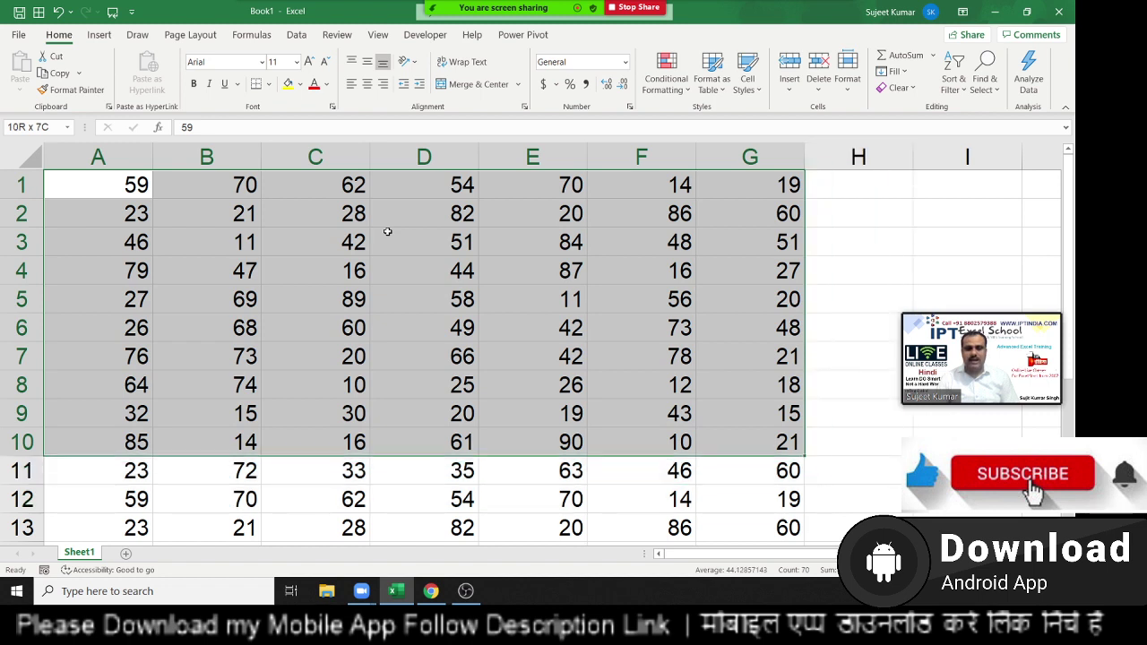
{"action": "key", "text": "shift+Left"}
{"action": "key", "text": "shift+Down"}
{"action": "key", "text": "shift+Up"}
{"action": "key", "text": "shift+Right"}
{"action": "key", "text": "shift+Down"}
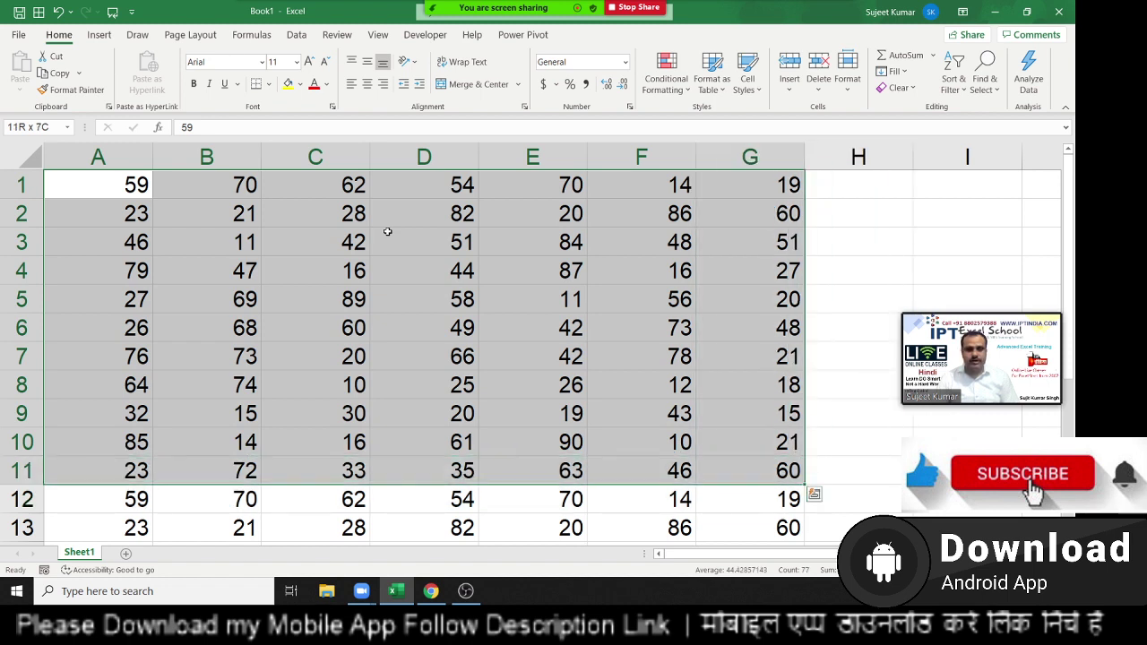
{"action": "key", "text": "shift+Up"}
{"action": "key", "text": "ctrl+Home"}
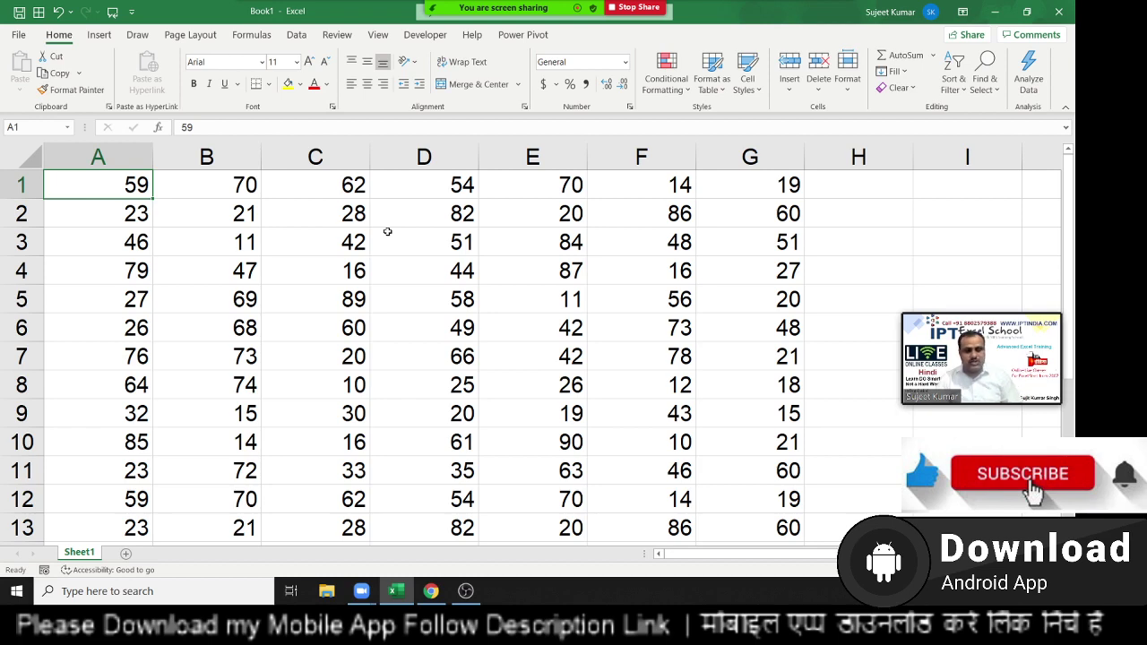
Select the whole A1:G22 block with Ctrl+Shift+End.
{"action": "key", "text": "ctrl+shift+End"}
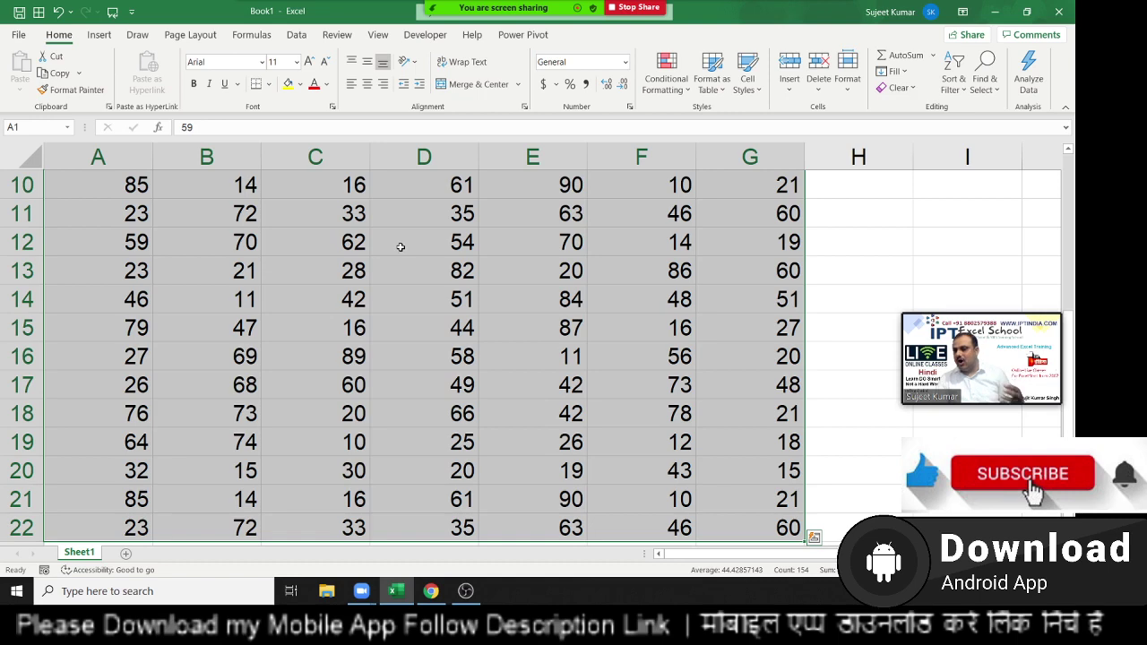
{"action": "scroll", "coordinate": [403, 333], "scroll_direction": "down", "scroll_amount": 2}
{"action": "scroll", "coordinate": [402, 333], "scroll_direction": "up", "scroll_amount": 5}
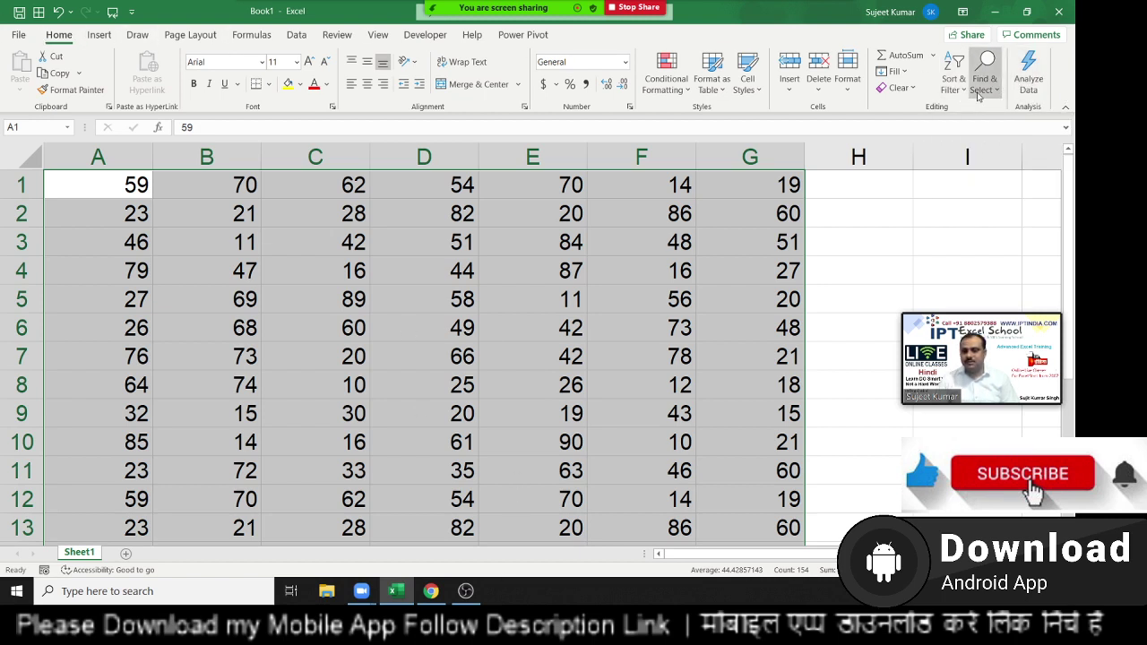
{"action": "left_click", "coordinate": [978, 93]}
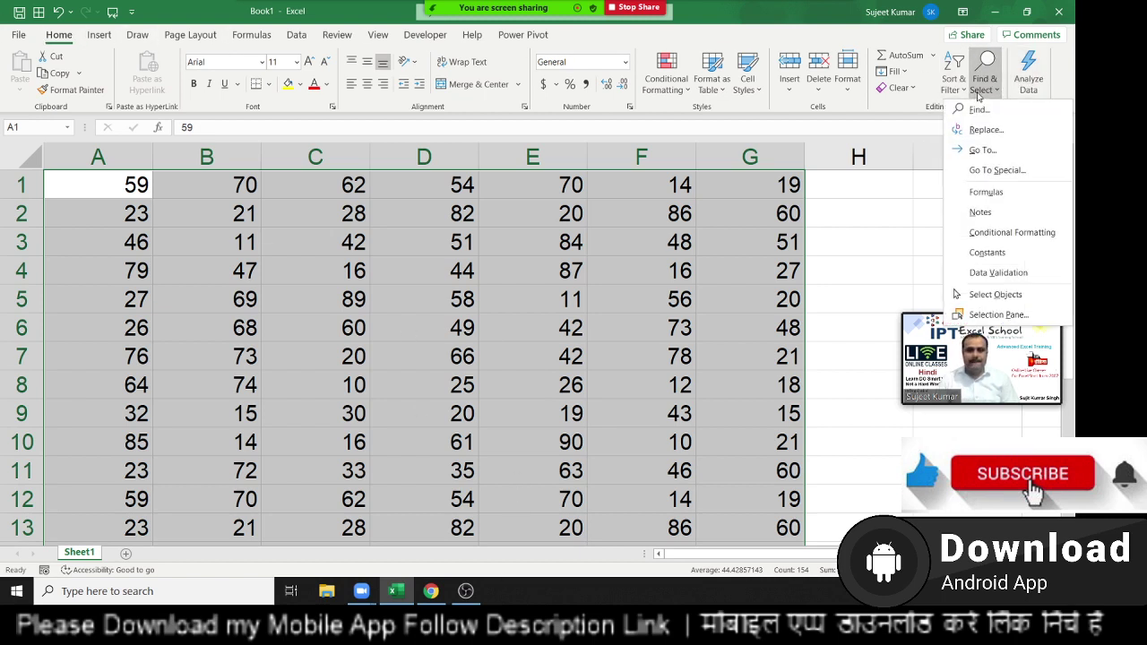
{"action": "left_click", "coordinate": [998, 171]}
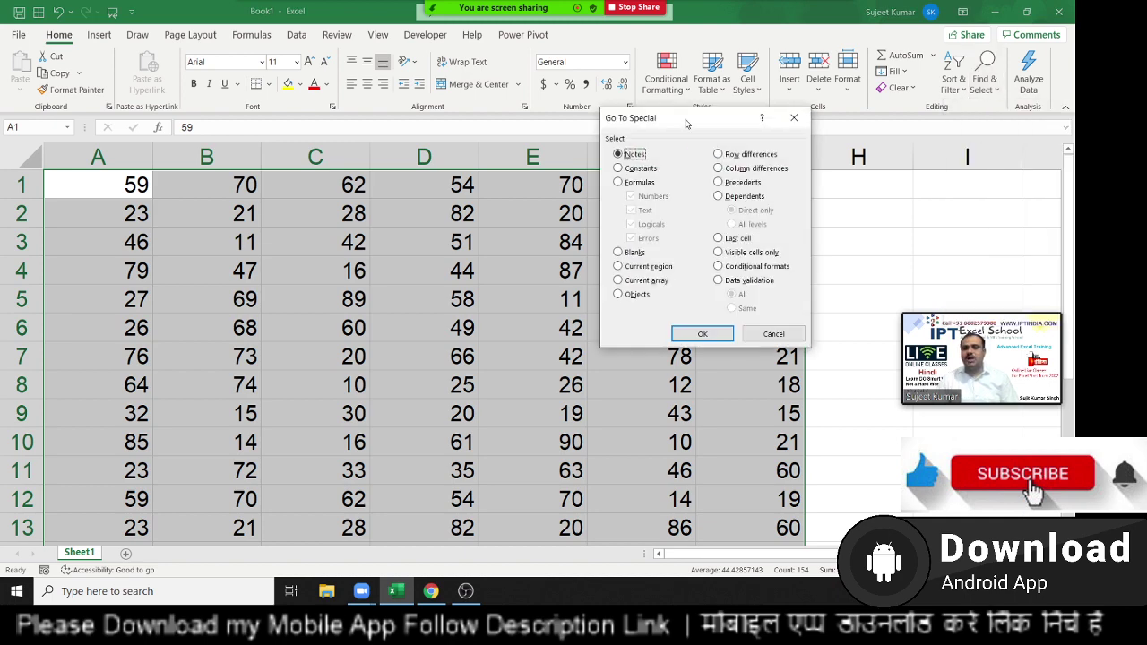
{"action": "left_click_drag", "start_coordinate": [686, 124], "coordinate": [576, 136]}
{"action": "left_click", "coordinate": [536, 279]}
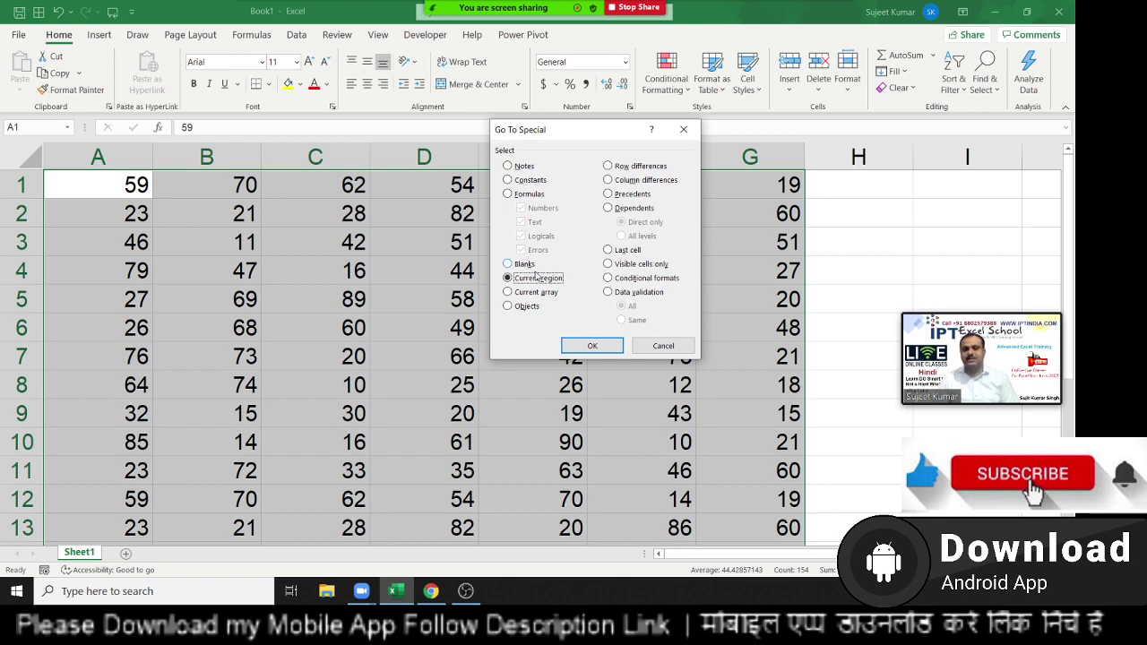
{"action": "left_click", "coordinate": [590, 346]}
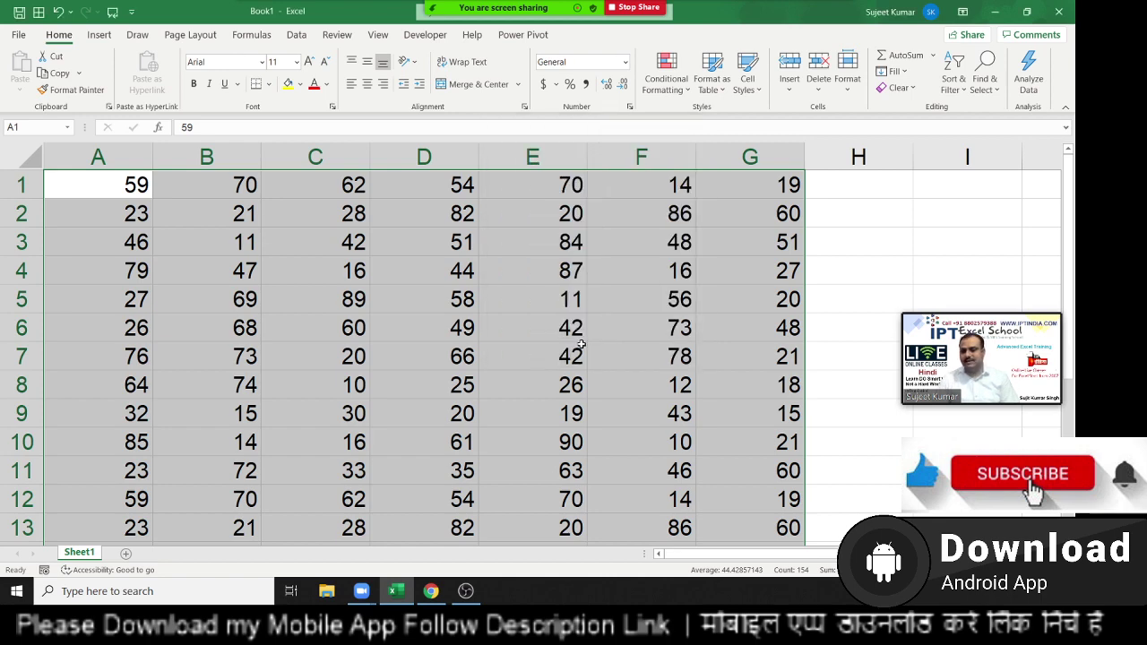
{"action": "left_click", "coordinate": [377, 289]}
{"action": "left_click", "coordinate": [225, 282]}
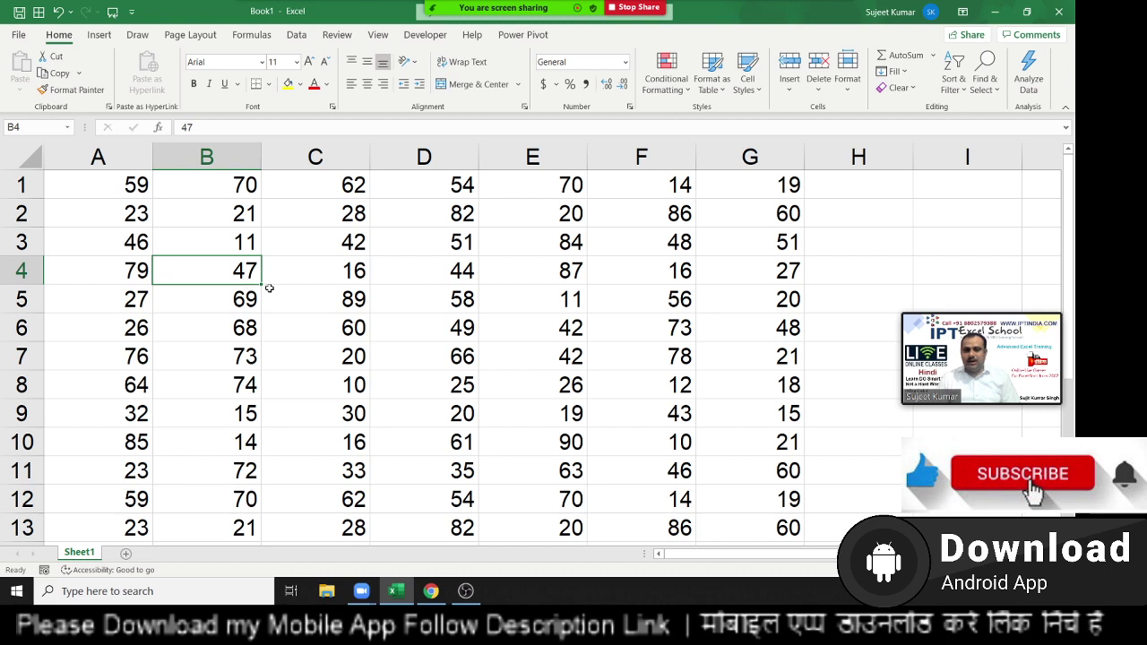
Insert a blank row at row 7 and select the data region around A1.
{"action": "left_click", "coordinate": [18, 356]}
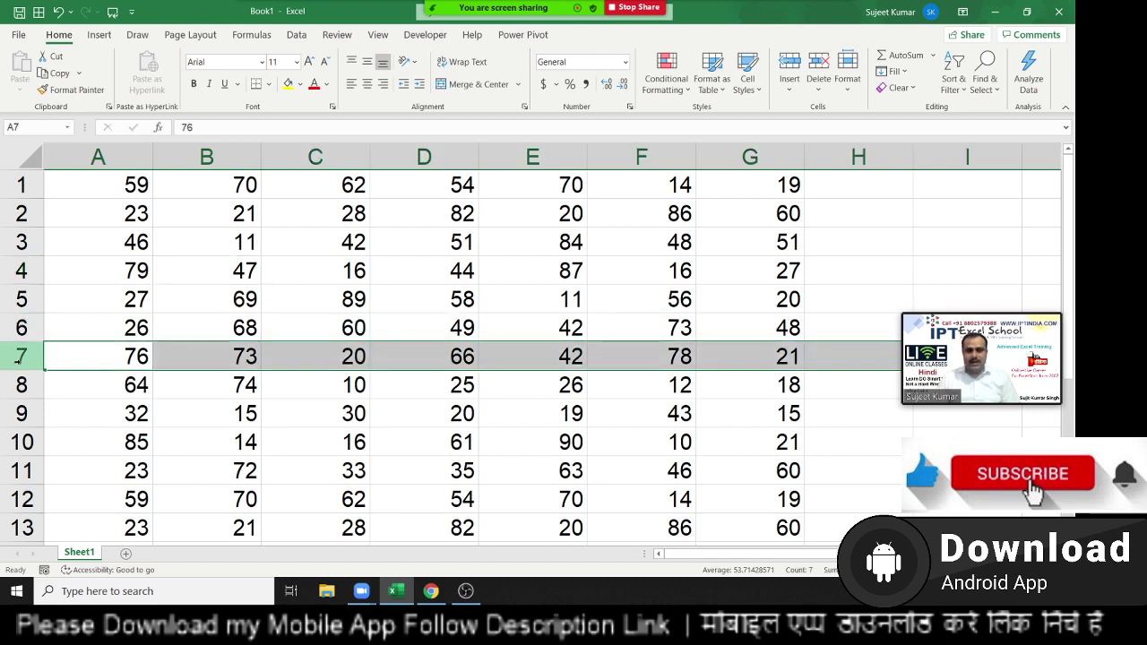
{"action": "key", "text": "ctrl+plus"}
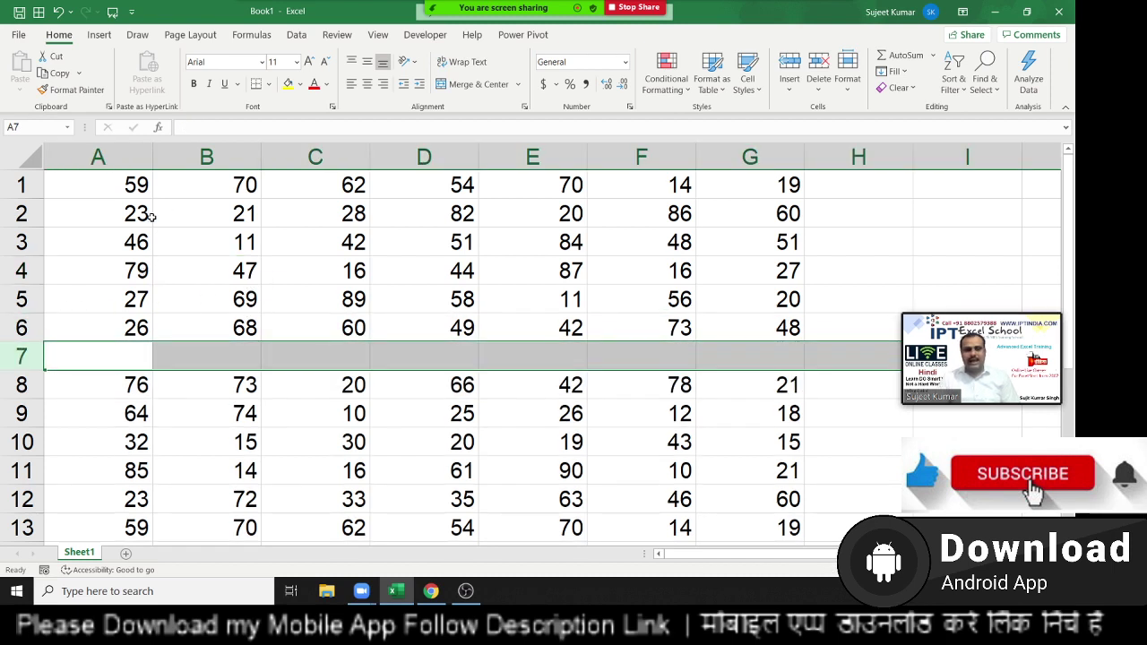
{"action": "left_click", "coordinate": [119, 184]}
{"action": "key", "text": "ctrl+a"}
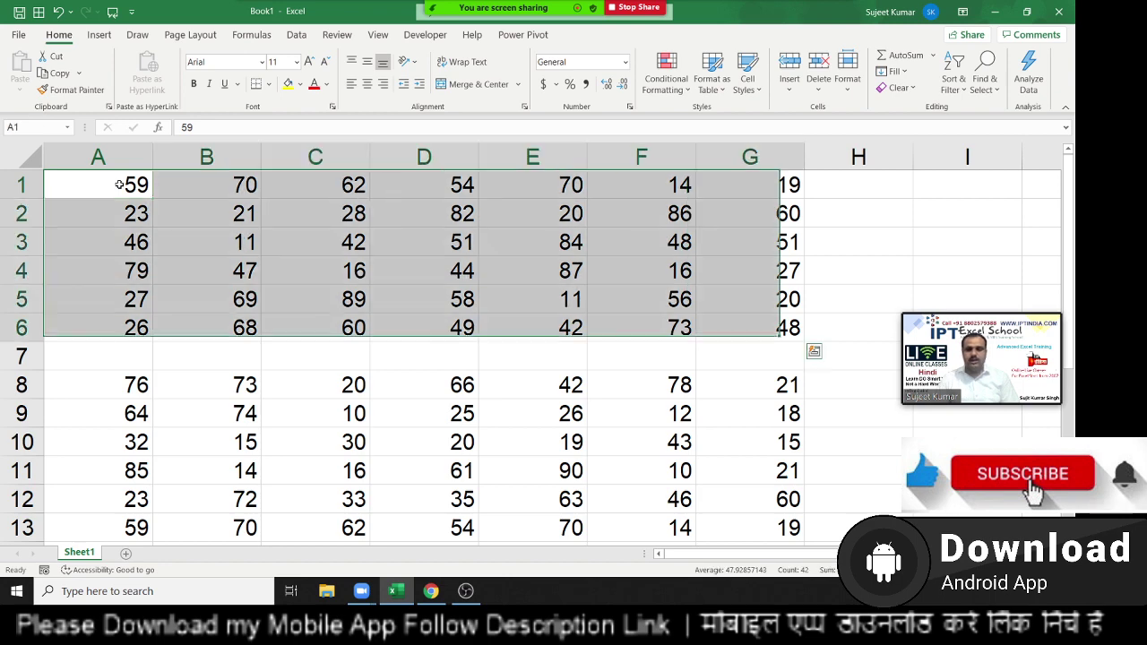
{"action": "scroll", "coordinate": [120, 373], "scroll_direction": "down", "scroll_amount": 2}
{"action": "scroll", "coordinate": [120, 373], "scroll_direction": "down", "scroll_amount": 3}
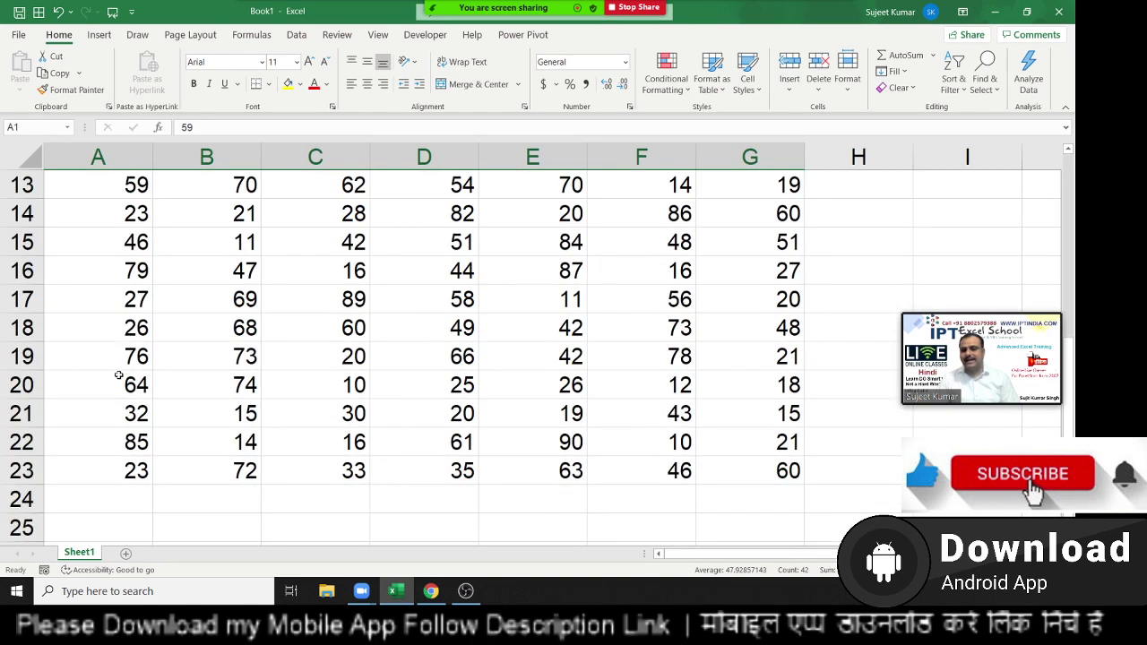
{"action": "scroll", "coordinate": [120, 373], "scroll_direction": "up", "scroll_amount": 2}
{"action": "scroll", "coordinate": [118, 374], "scroll_direction": "up", "scroll_amount": 1}
{"action": "scroll", "coordinate": [119, 374], "scroll_direction": "up", "scroll_amount": 1}
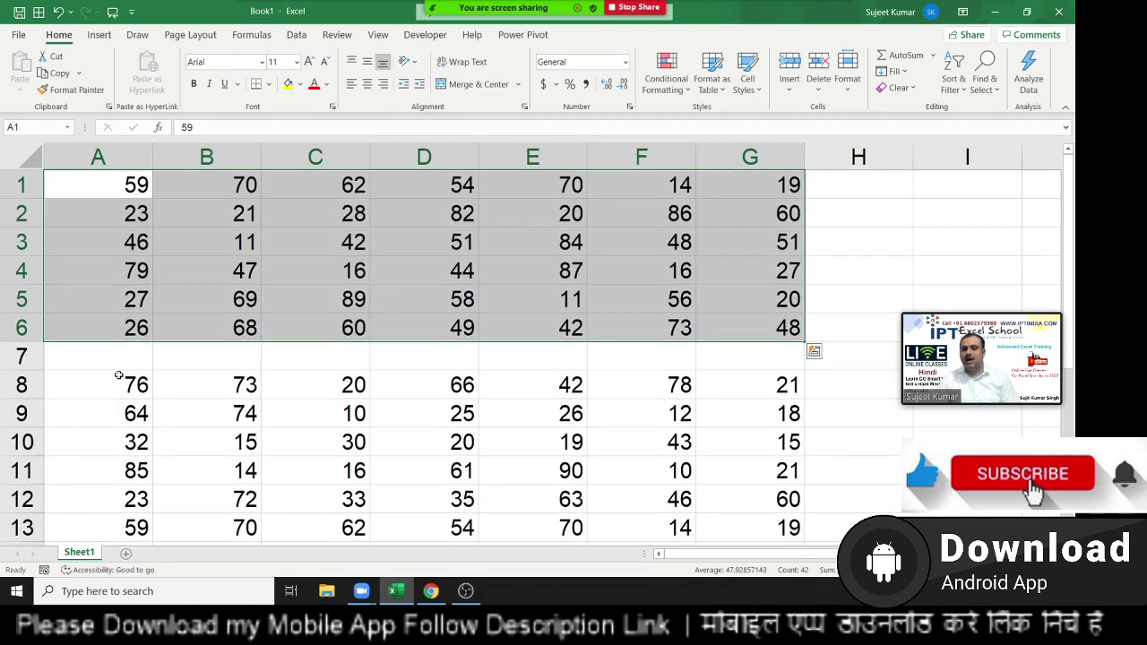
Enter 'a' in gap cell C7, then select the grid from A1 with Ctrl+Shift+End.
{"action": "left_click", "coordinate": [286, 364]}
{"action": "type", "text": "a"}
{"action": "key", "text": "Return"}
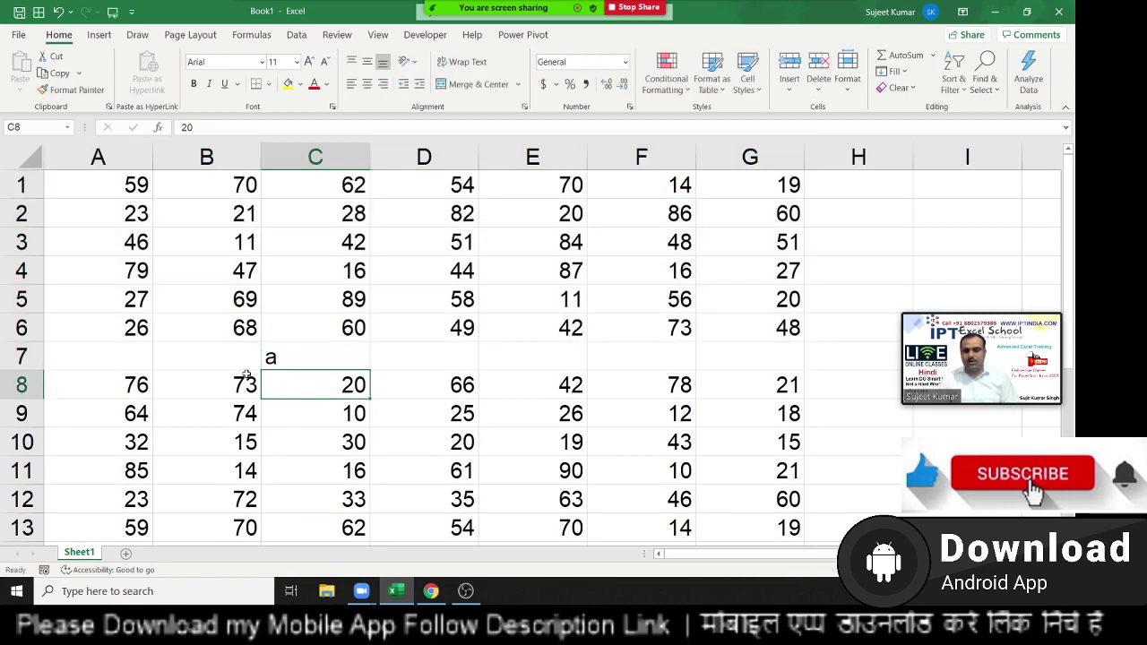
{"action": "left_click", "coordinate": [92, 180]}
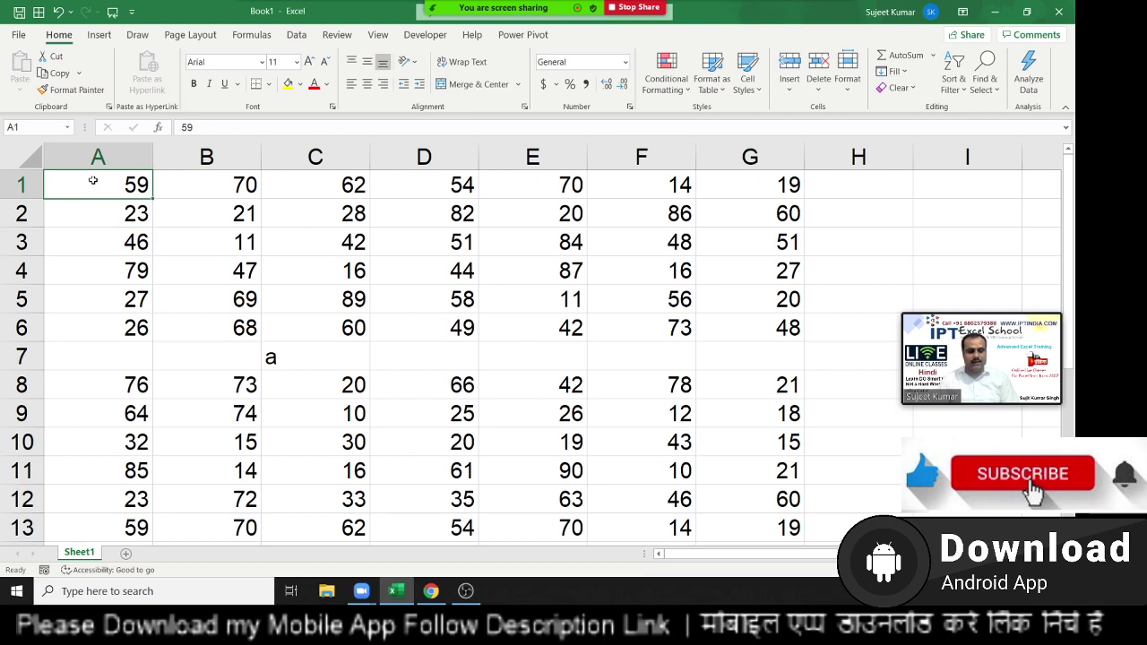
{"action": "key", "text": "ctrl+shift+End"}
{"action": "scroll", "coordinate": [189, 313], "scroll_direction": "up", "scroll_amount": 4}
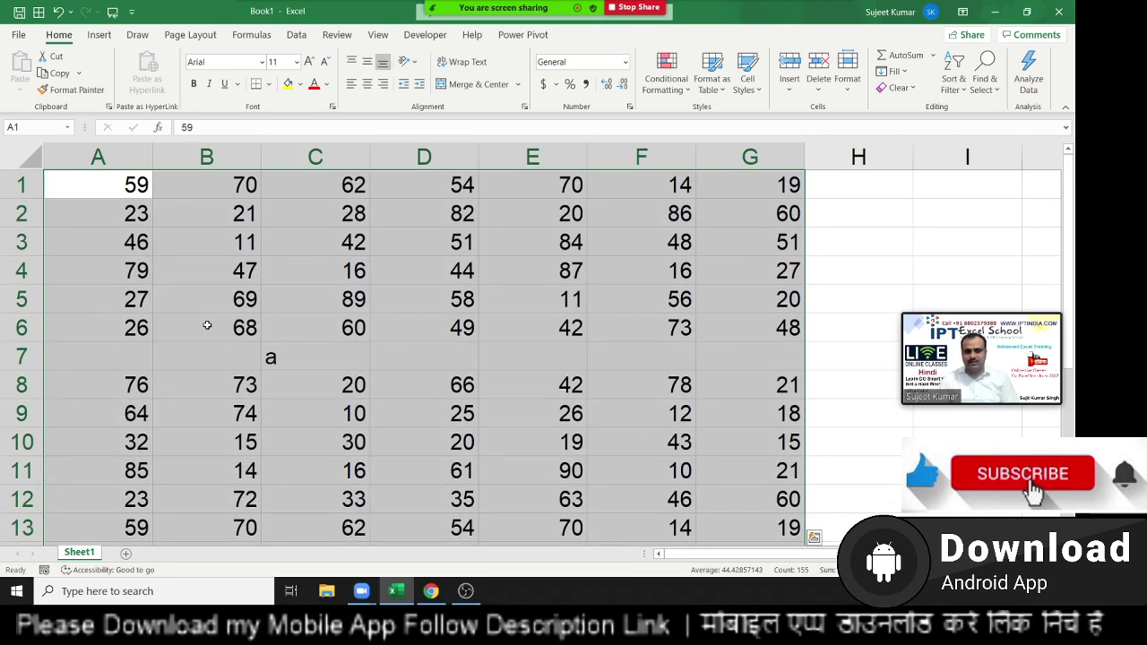
Delete the gap row 7 with Ctrl+minus.
{"action": "left_click", "coordinate": [269, 353]}
{"action": "left_click", "coordinate": [22, 357]}
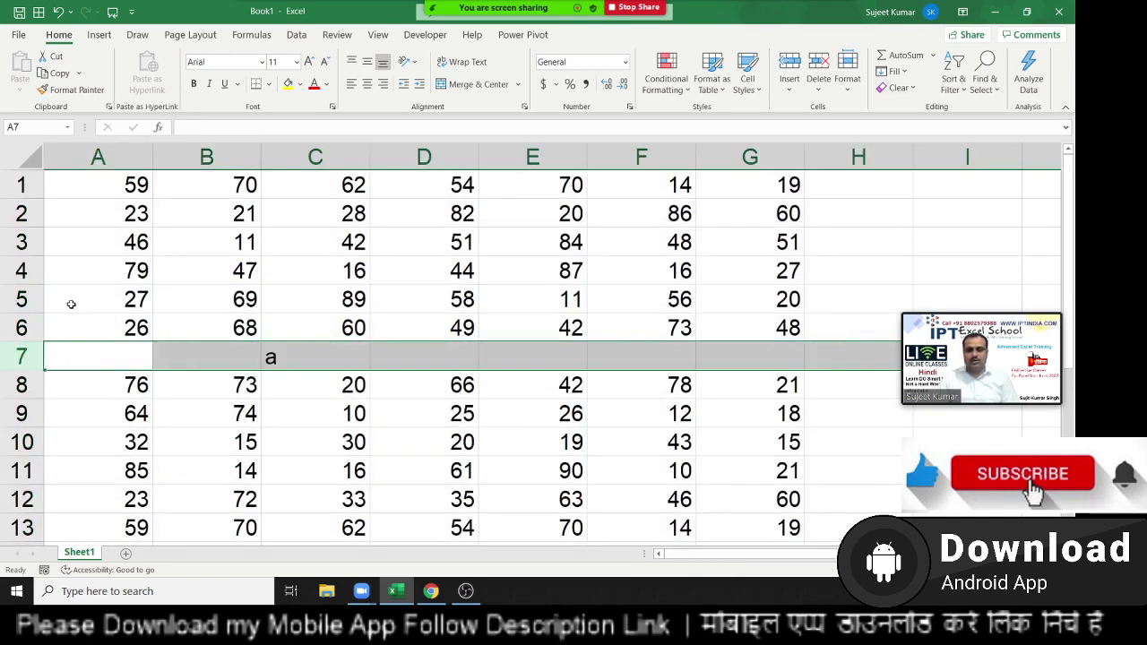
{"action": "key", "text": "ctrl+minus"}
{"action": "left_click", "coordinate": [430, 156]}
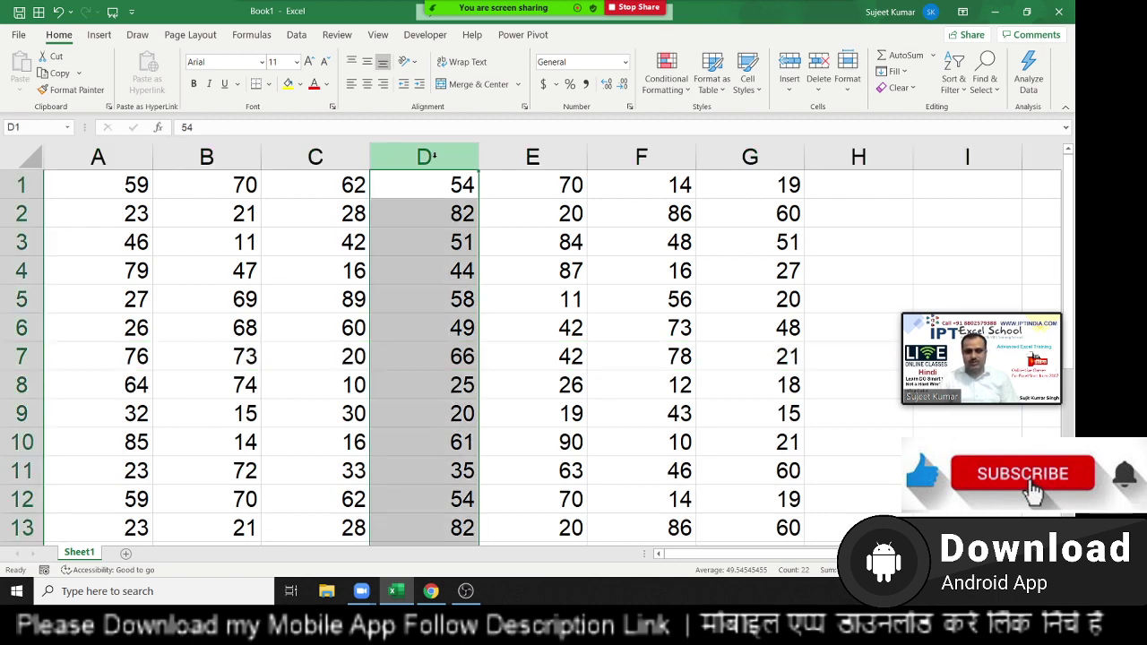
{"action": "key", "text": "ctrl+plus"}
{"action": "left_click", "coordinate": [439, 190]}
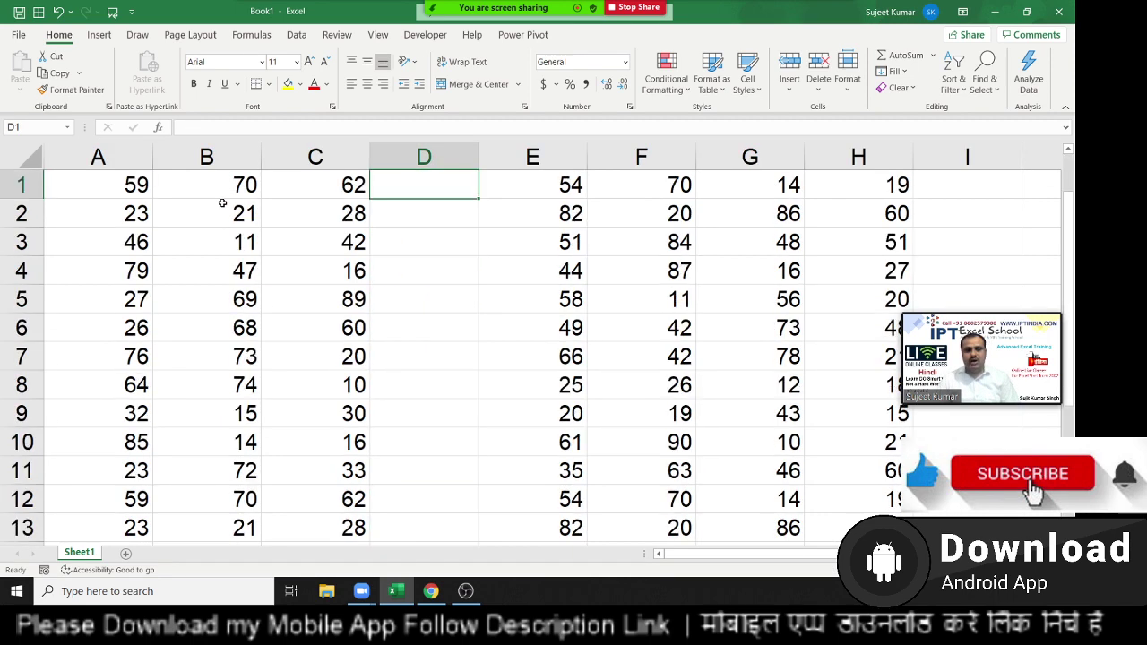
{"action": "left_click", "coordinate": [127, 180]}
{"action": "key", "text": "ctrl+shift+Right"}
{"action": "key", "text": "ctrl+shift+Down"}
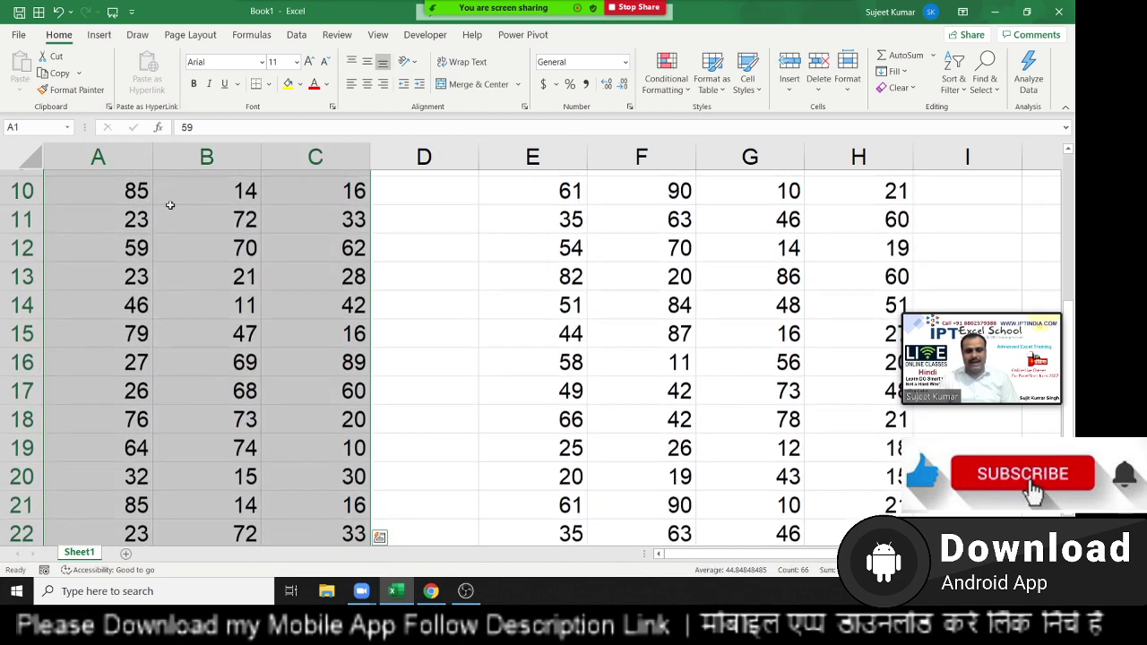
{"action": "scroll", "coordinate": [349, 254], "scroll_direction": "down", "scroll_amount": 2}
{"action": "scroll", "coordinate": [350, 254], "scroll_direction": "up", "scroll_amount": 4}
{"action": "scroll", "coordinate": [349, 253], "scroll_direction": "up", "scroll_amount": 2}
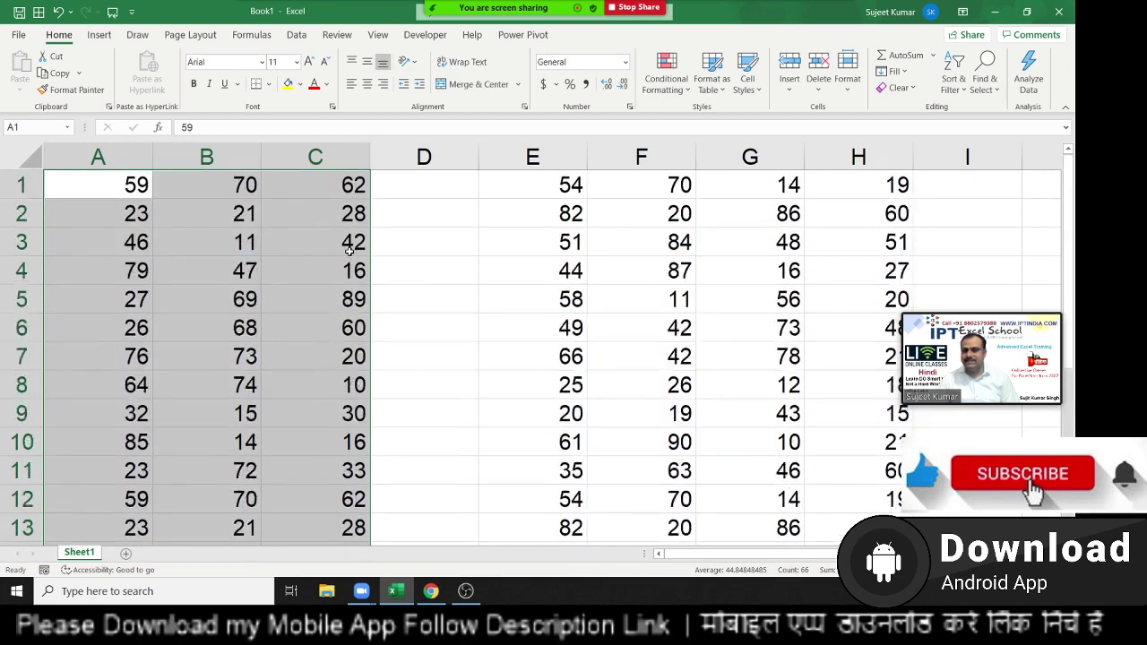
{"action": "key", "text": "ctrl+z"}
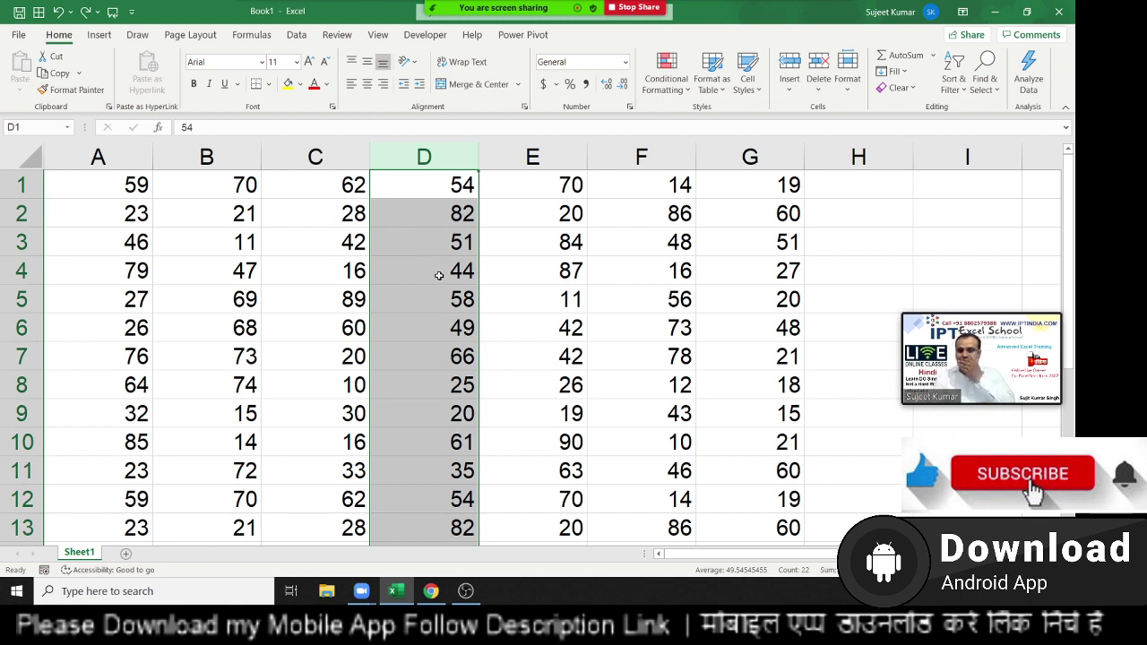
{"action": "left_click", "coordinate": [424, 245]}
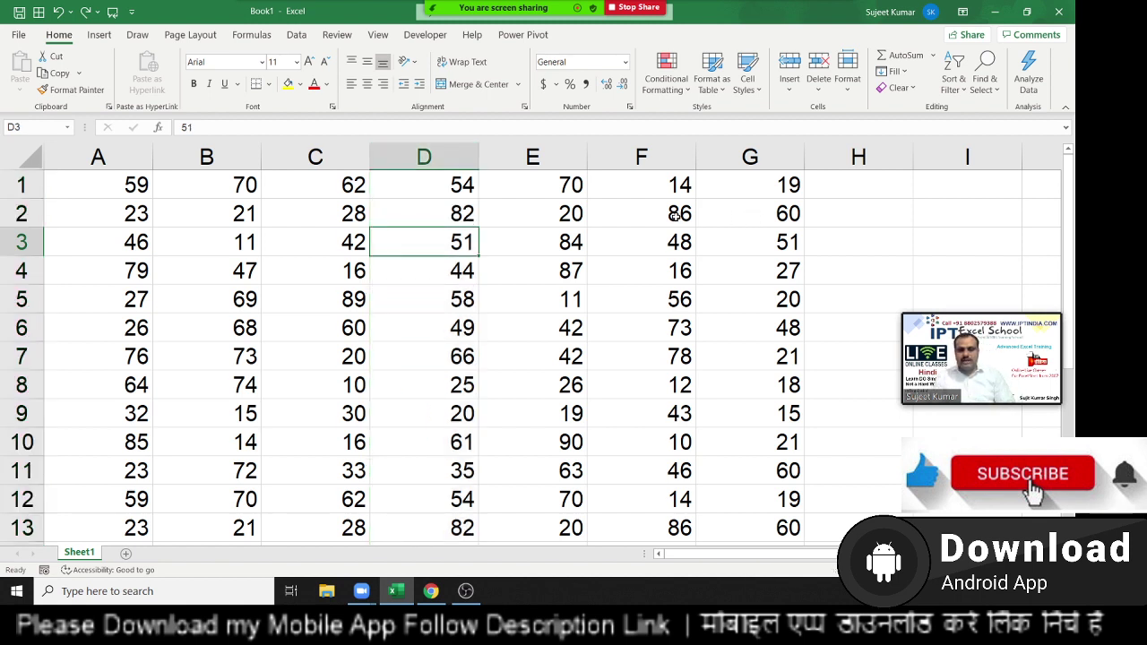
{"action": "left_click", "coordinate": [808, 233]}
{"action": "type", "text": "a"}
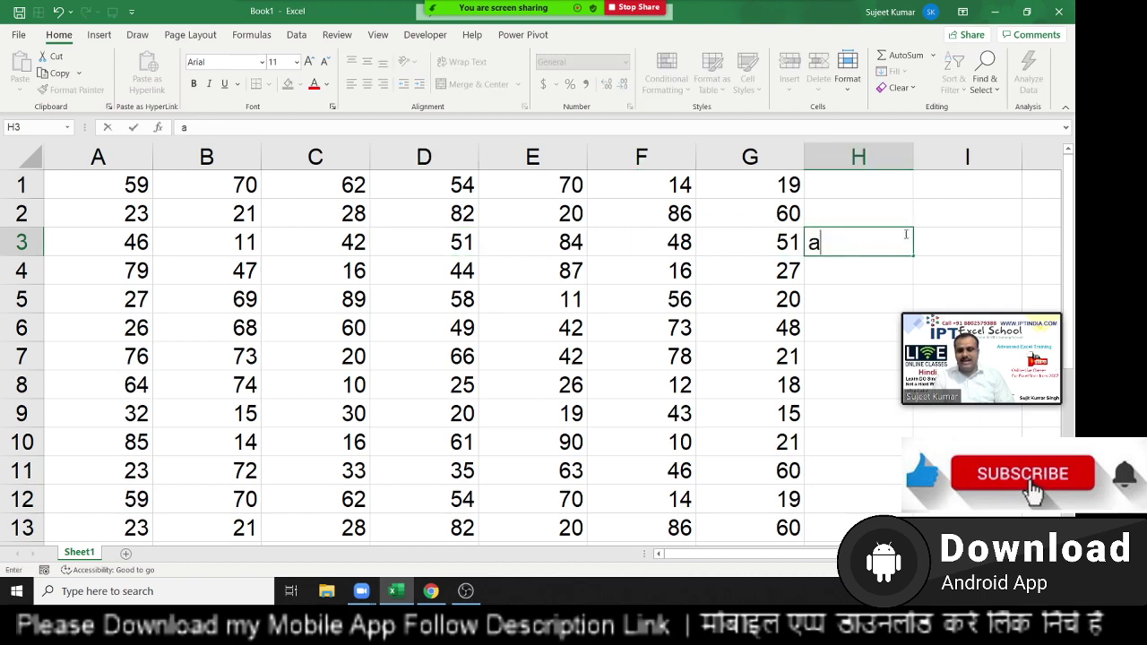
{"action": "left_click", "coordinate": [845, 271]}
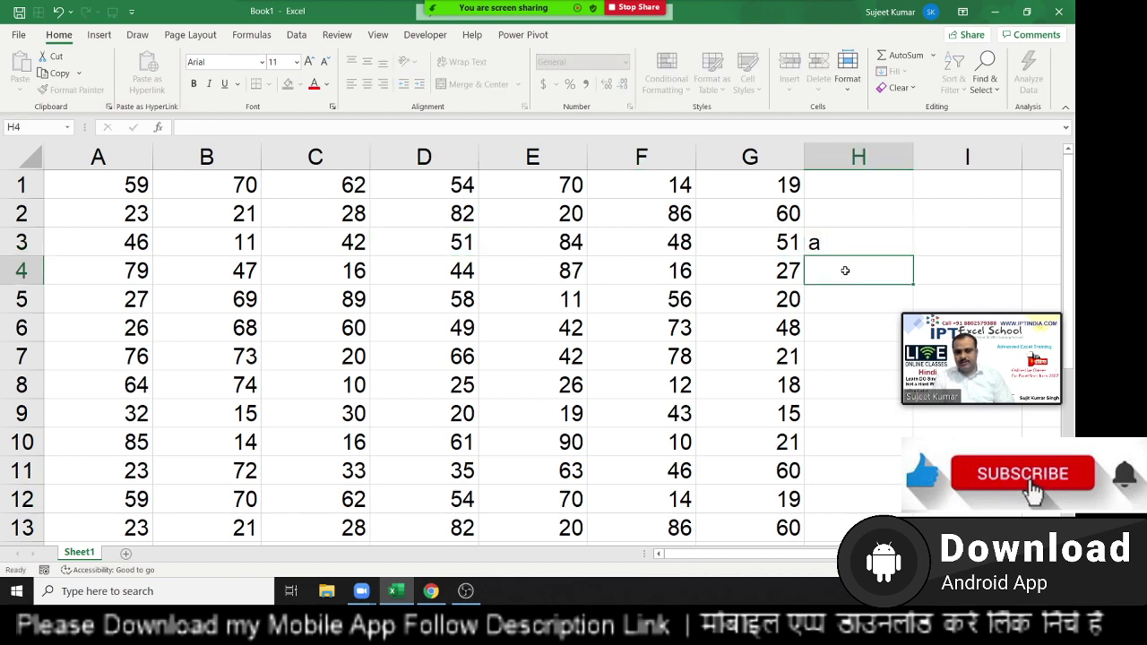
{"action": "scroll", "coordinate": [845, 270], "scroll_direction": "down", "scroll_amount": 1, "text": "ctrl"}
{"action": "scroll", "coordinate": [691, 210], "scroll_direction": "down", "scroll_amount": 1, "text": "ctrl"}
{"action": "left_click", "coordinate": [691, 208]}
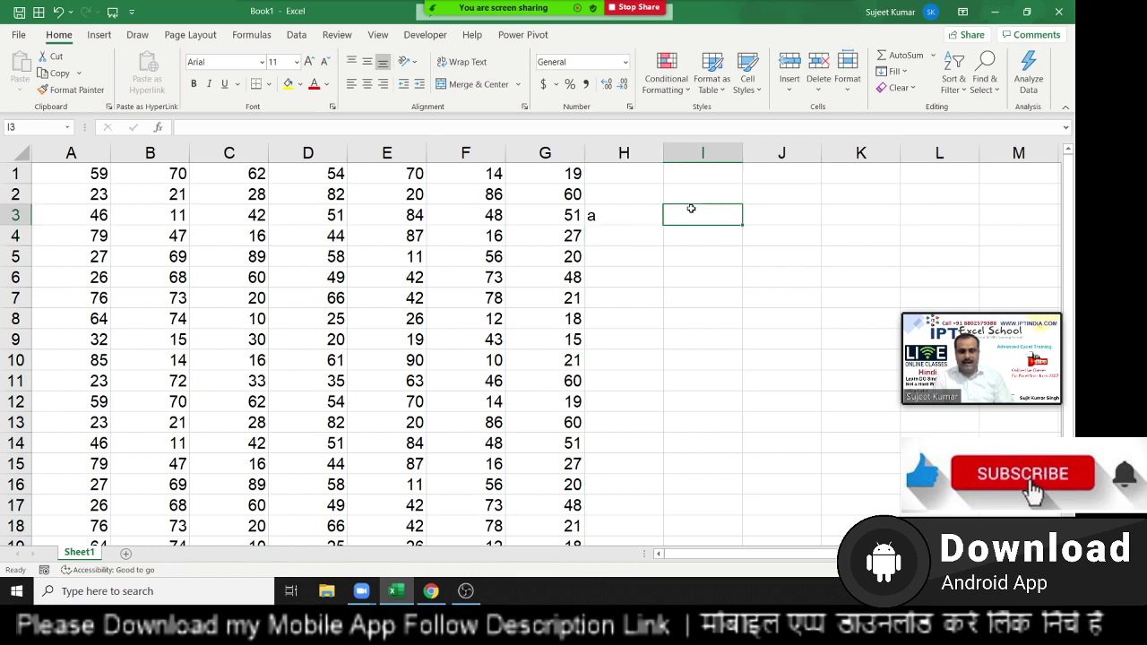
{"action": "type", "text": "a"}
{"action": "left_click", "coordinate": [763, 174]}
{"action": "type", "text": "a"}
{"action": "left_click", "coordinate": [758, 216]}
{"action": "key", "text": "Return"}
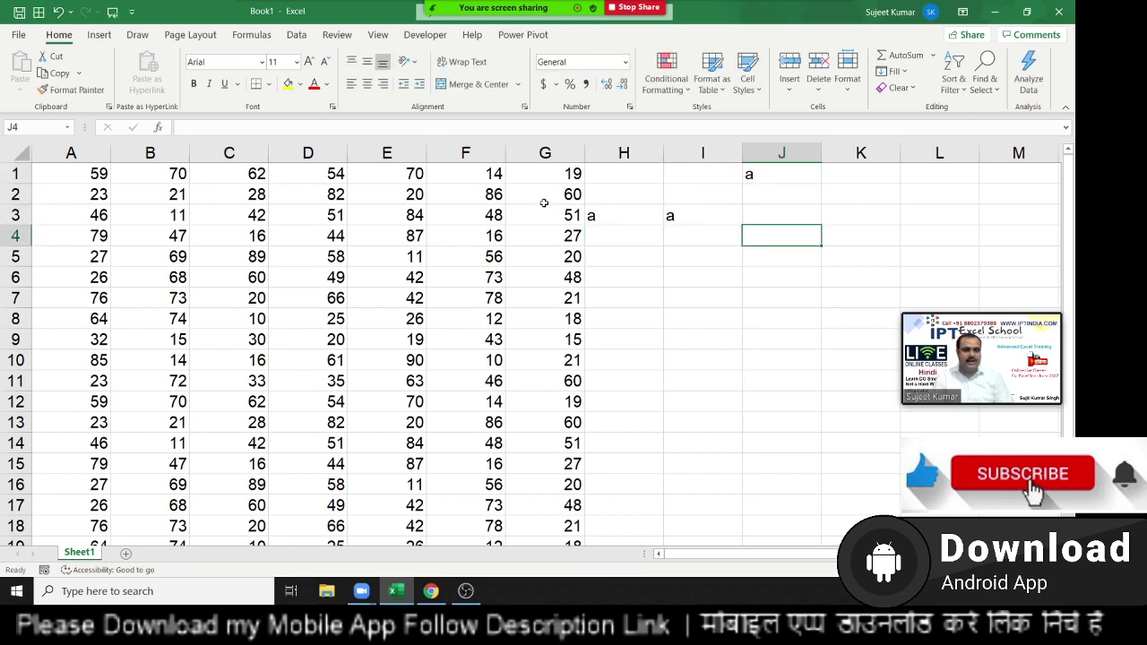
{"action": "left_click", "coordinate": [734, 193]}
{"action": "left_click", "coordinate": [131, 189]}
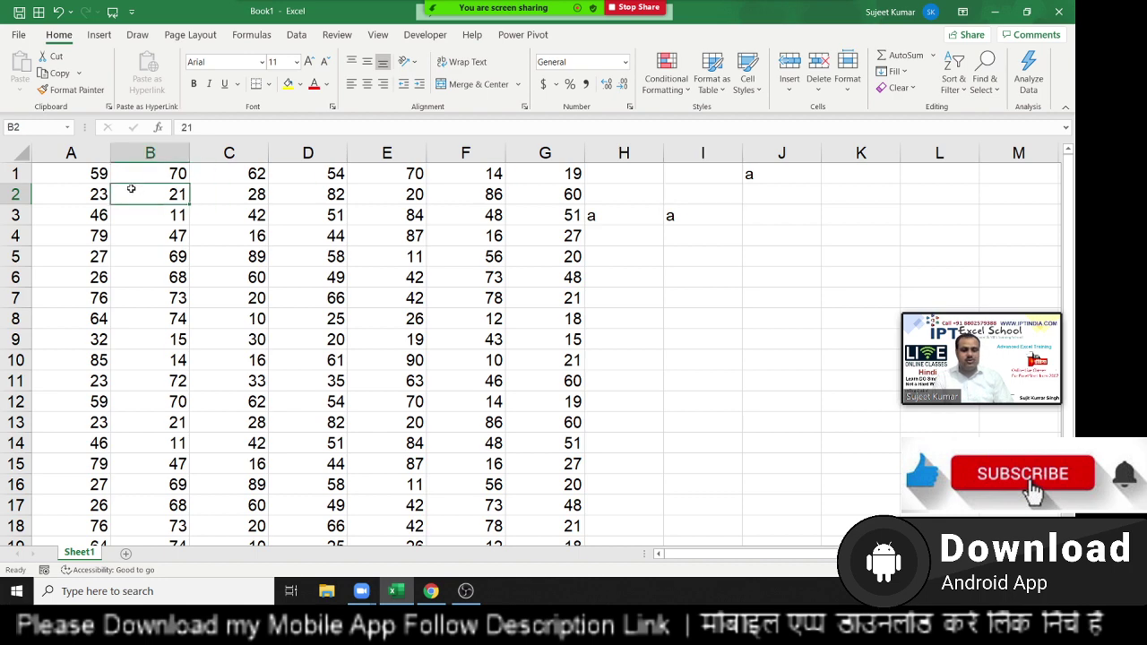
{"action": "key", "text": "ctrl+a"}
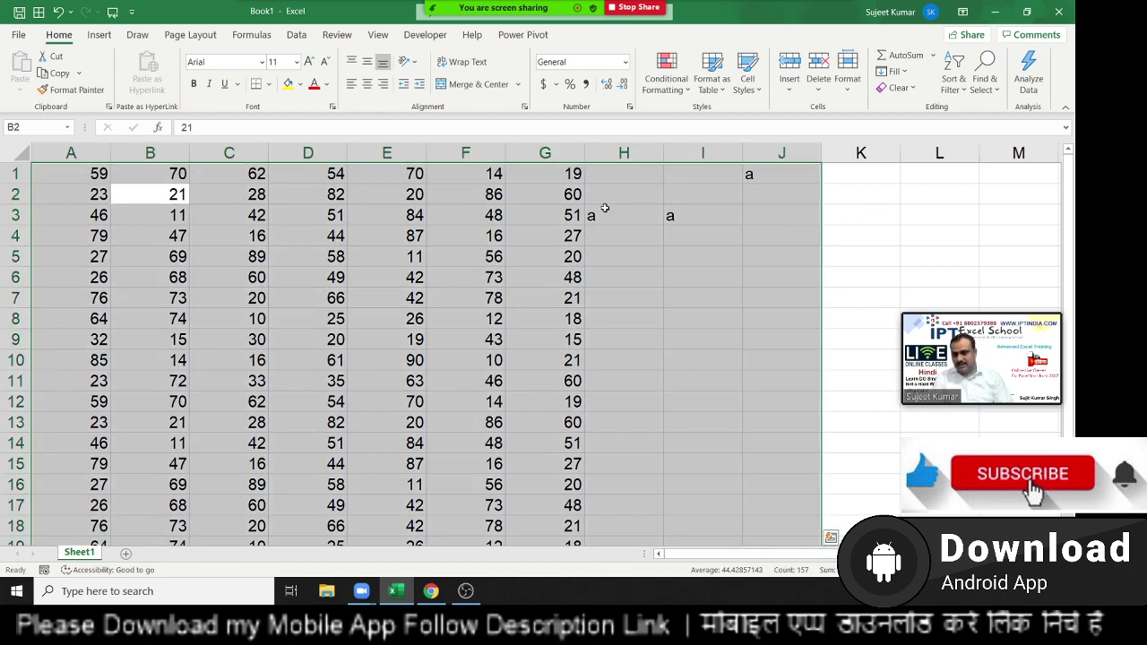
{"action": "left_click", "coordinate": [605, 194]}
{"action": "left_click_drag", "start_coordinate": [624, 153], "coordinate": [748, 140]}
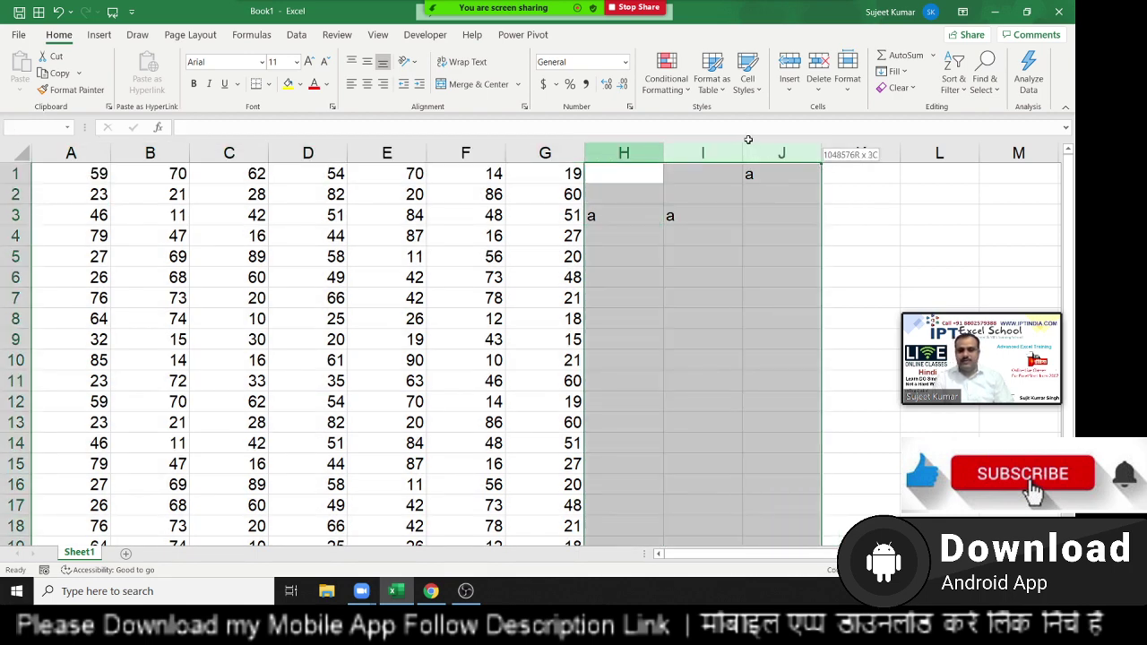
{"action": "key", "text": "Delete"}
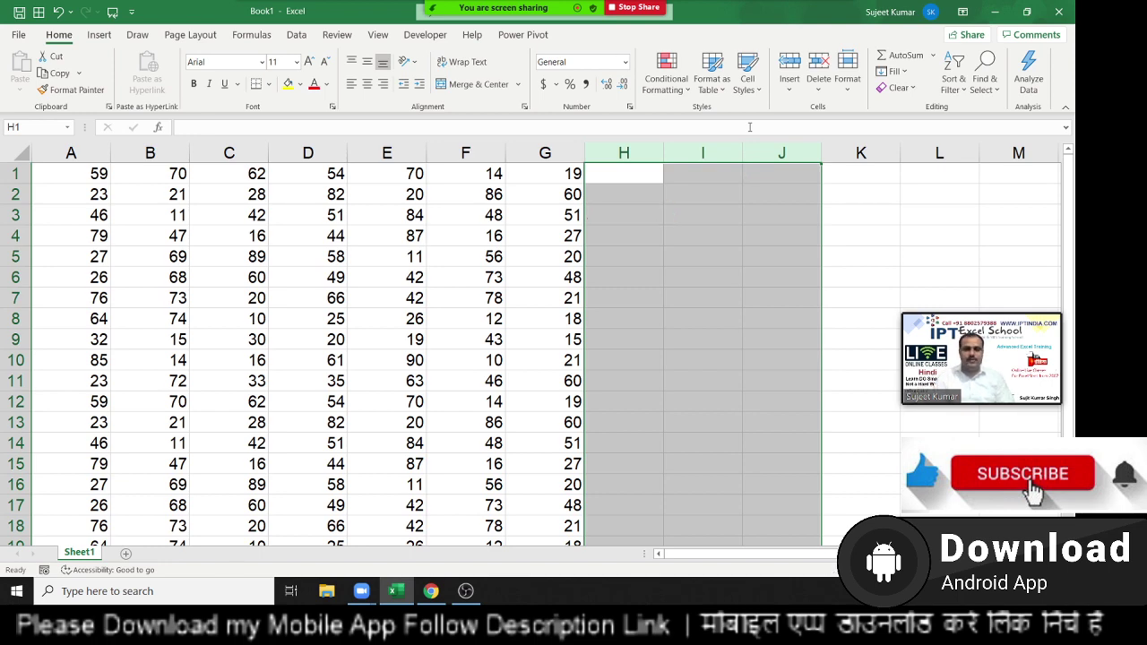
{"action": "key", "text": "ctrl+Home"}
Click several cells in column A, ending back at A1.
{"action": "scroll", "coordinate": [520, 183], "scroll_direction": "down", "scroll_amount": 4}
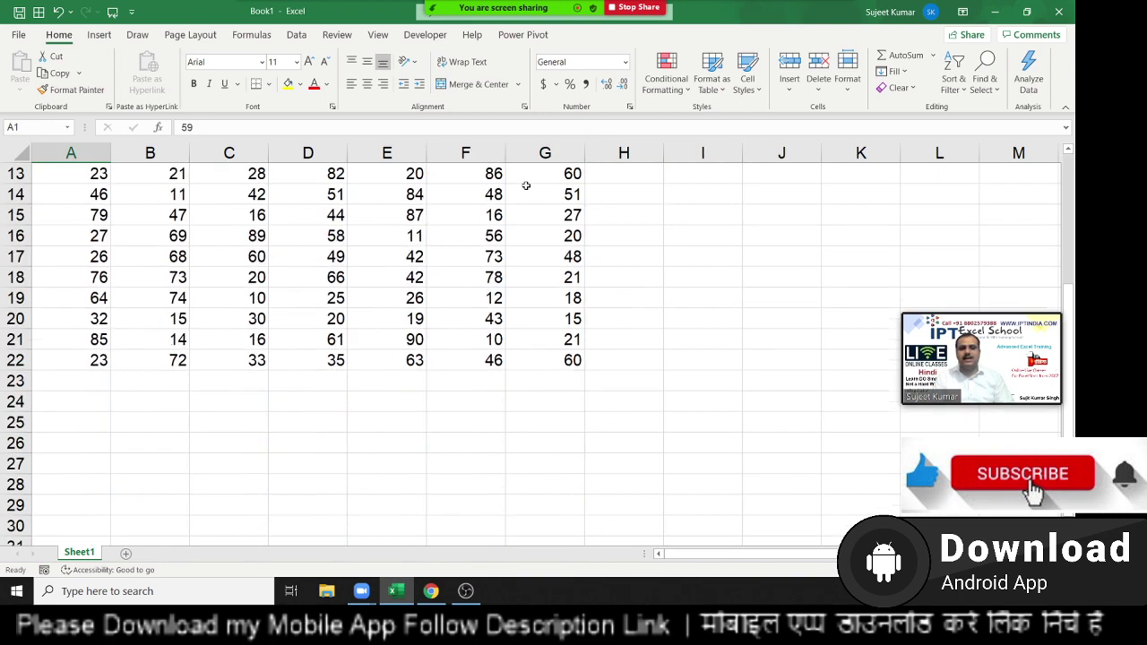
{"action": "scroll", "coordinate": [520, 184], "scroll_direction": "up", "scroll_amount": 3}
{"action": "scroll", "coordinate": [519, 183], "scroll_direction": "up", "scroll_amount": 1}
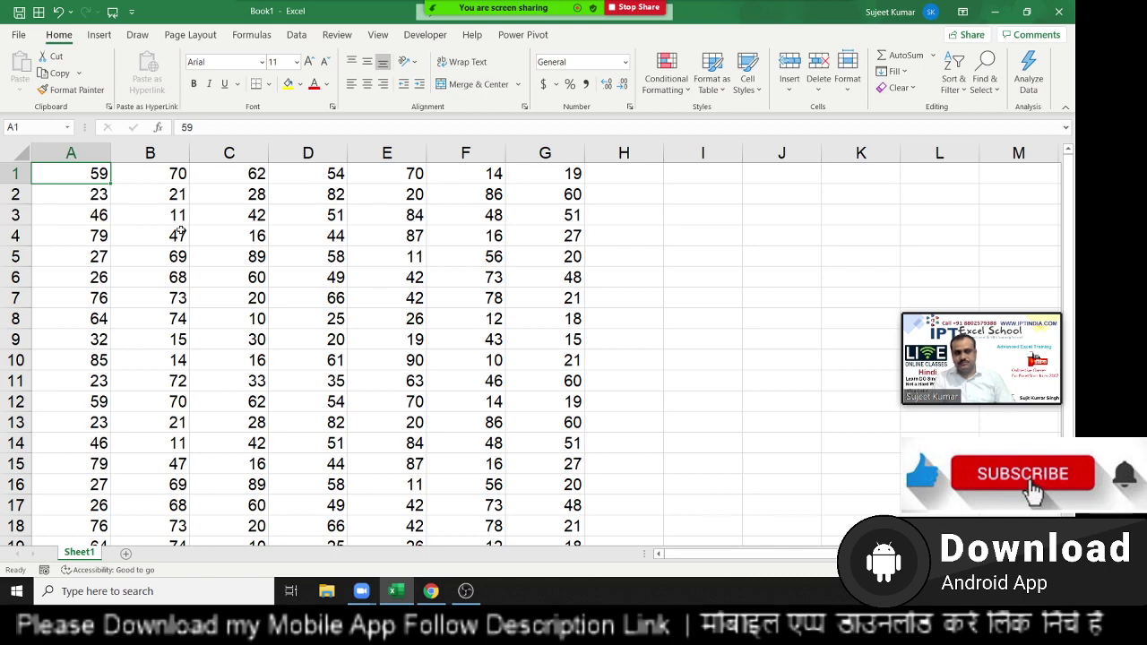
{"action": "left_click", "coordinate": [100, 215]}
{"action": "left_click", "coordinate": [86, 182]}
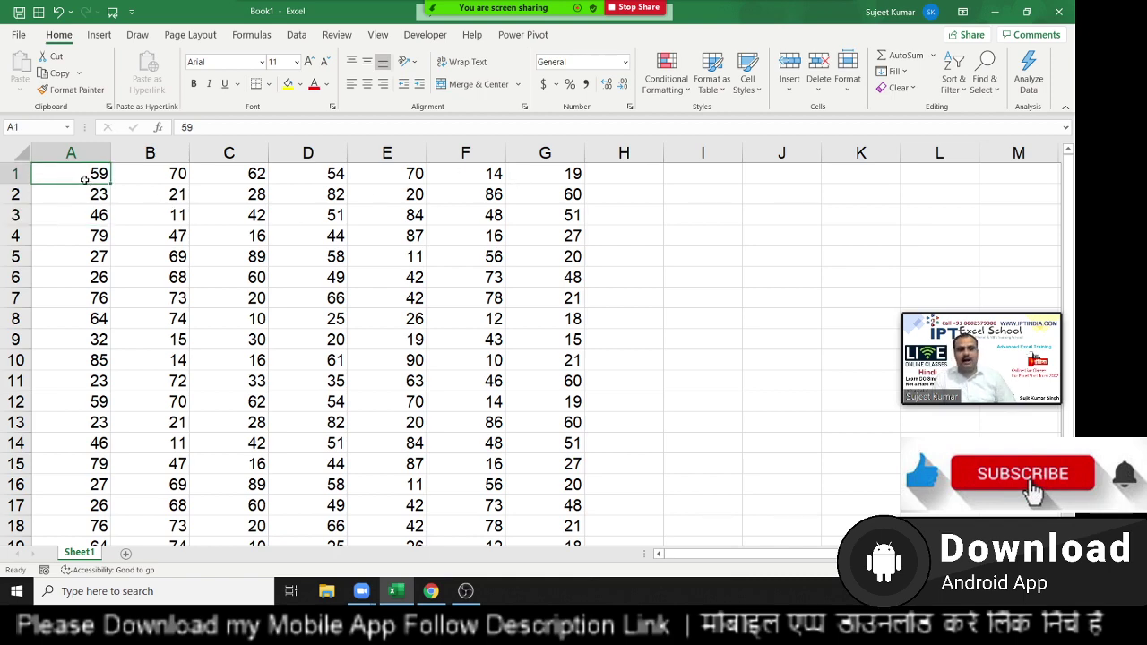
{"action": "scroll", "coordinate": [92, 199], "scroll_direction": "down", "scroll_amount": 2}
{"action": "scroll", "coordinate": [98, 218], "scroll_direction": "down", "scroll_amount": 5}
{"action": "scroll", "coordinate": [99, 235], "scroll_direction": "up", "scroll_amount": 1}
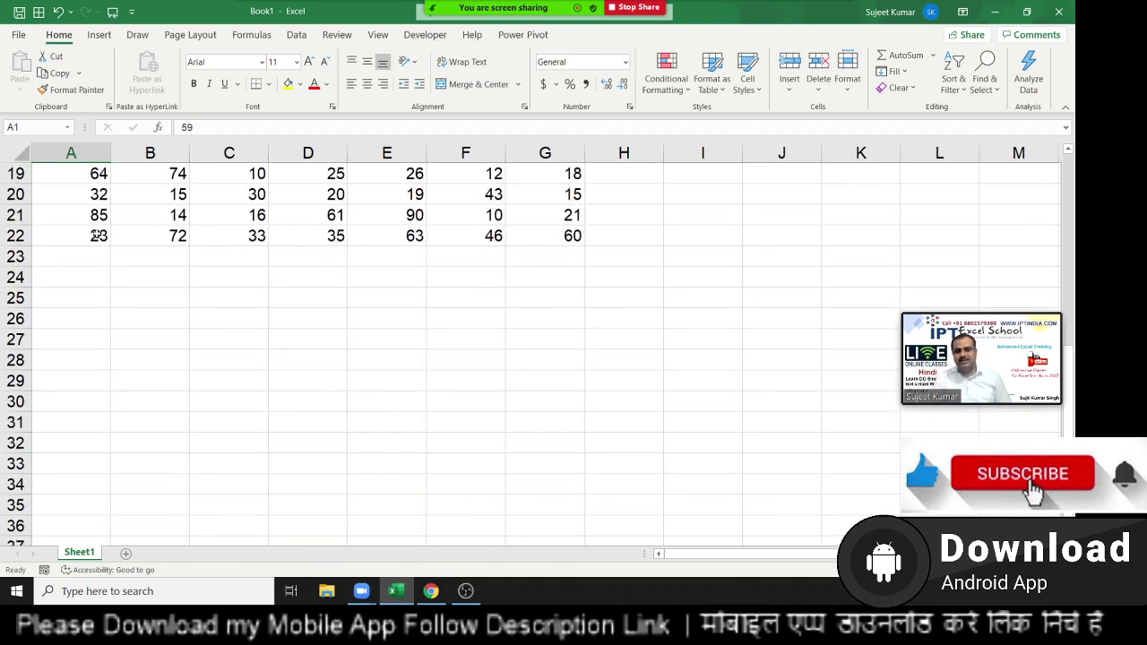
{"action": "scroll", "coordinate": [98, 233], "scroll_direction": "up", "scroll_amount": 1}
{"action": "left_click", "coordinate": [99, 235]}
{"action": "scroll", "coordinate": [104, 235], "scroll_direction": "up", "scroll_amount": 5}
{"action": "left_click", "coordinate": [104, 234]}
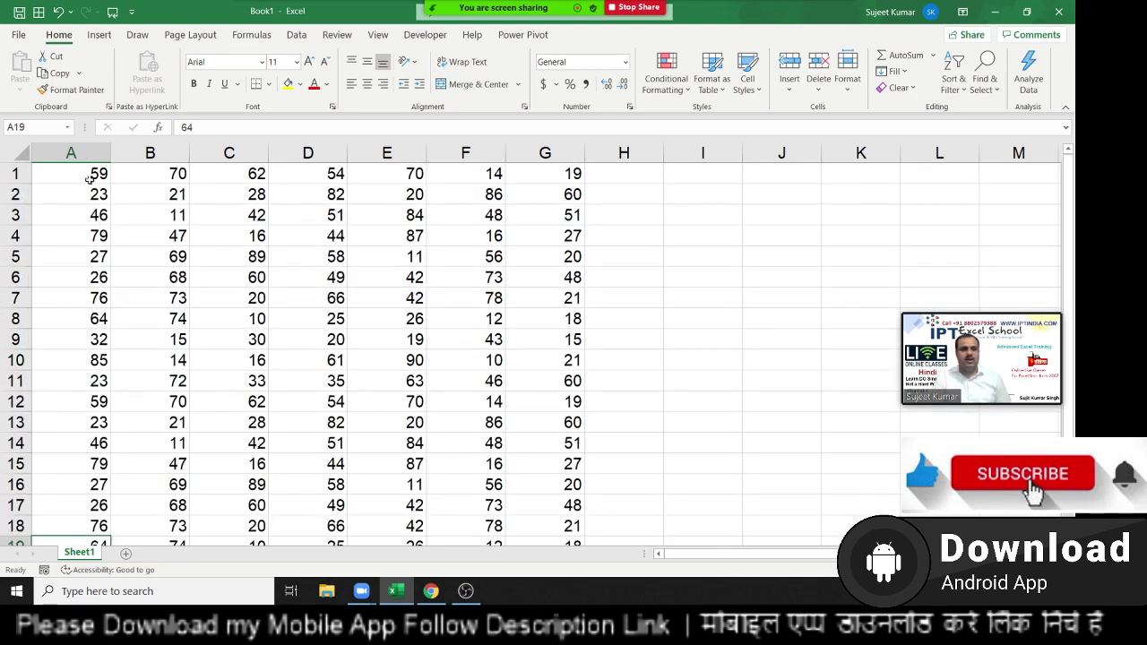
{"action": "left_click", "coordinate": [106, 173]}
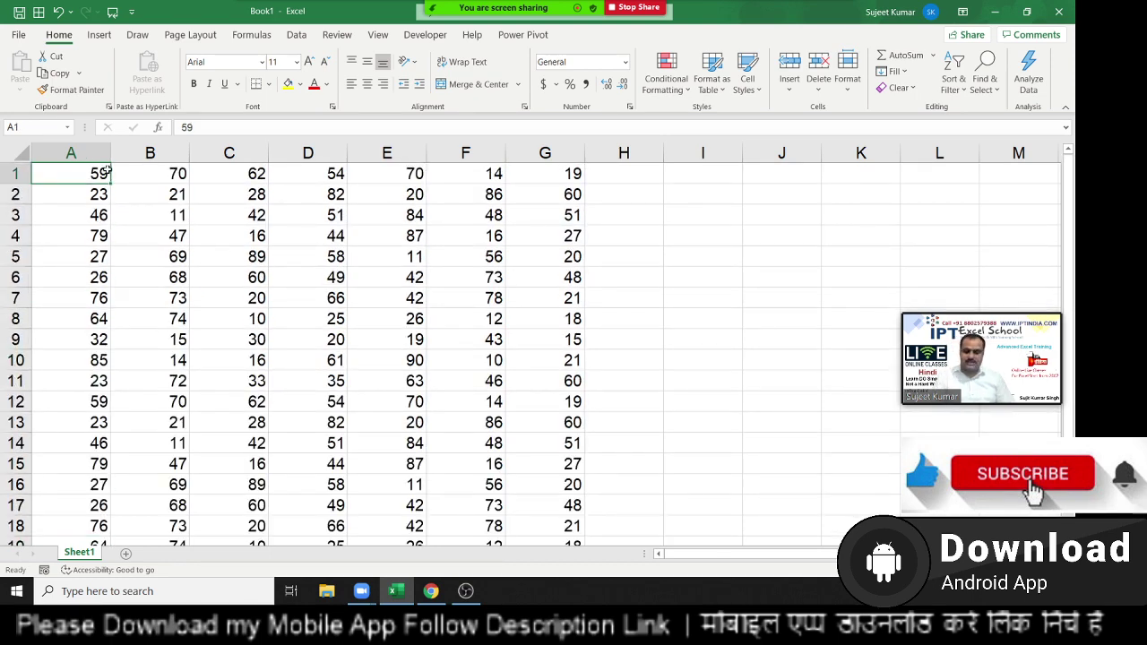
Jump between the grid corners A1, A22, G22 and G1 with Ctrl+arrow keys.
{"action": "key", "text": "ctrl+Down"}
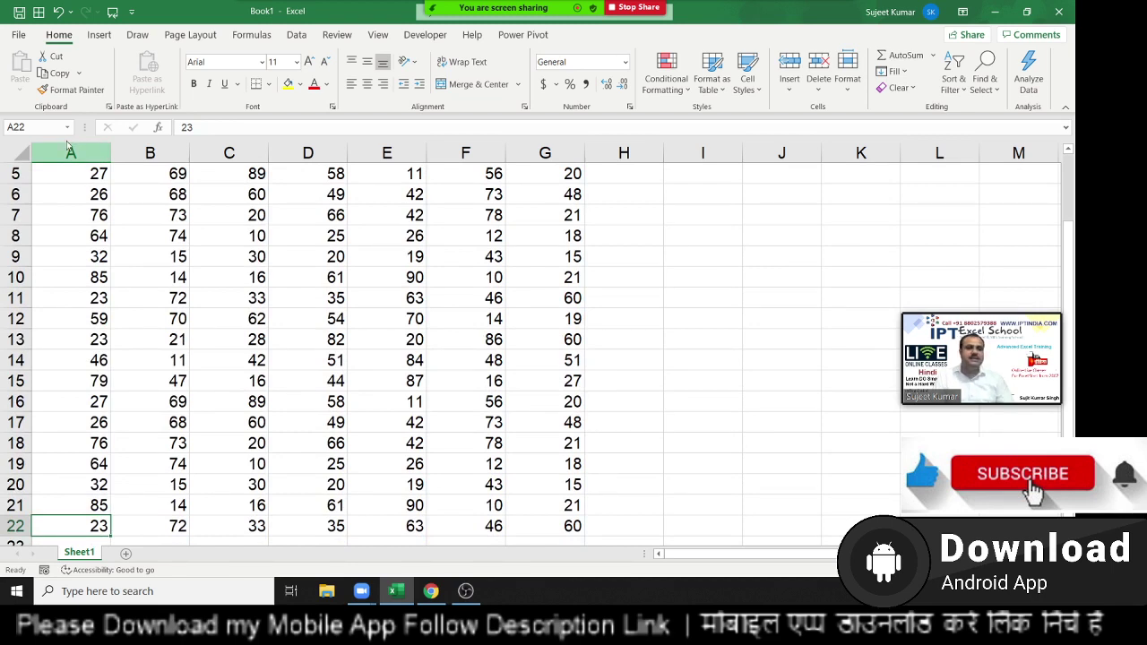
{"action": "scroll", "coordinate": [67, 225], "scroll_direction": "down", "scroll_amount": 4}
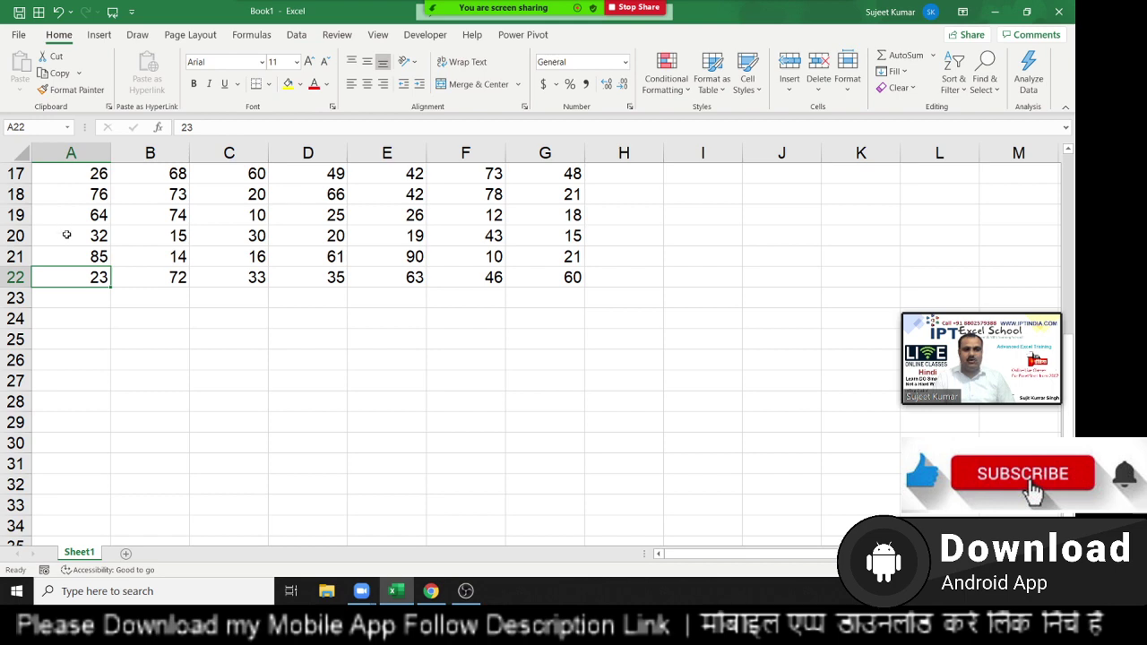
{"action": "scroll", "coordinate": [65, 247], "scroll_direction": "up", "scroll_amount": 4}
{"action": "scroll", "coordinate": [63, 260], "scroll_direction": "up", "scroll_amount": 2}
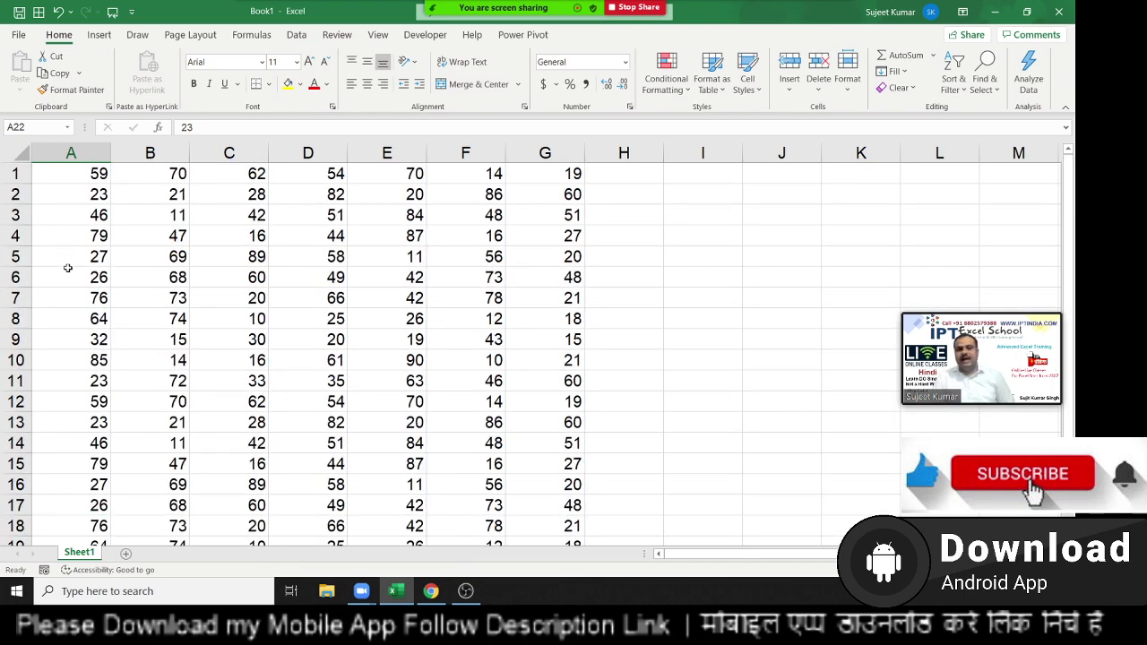
{"action": "key", "text": "ctrl+Right"}
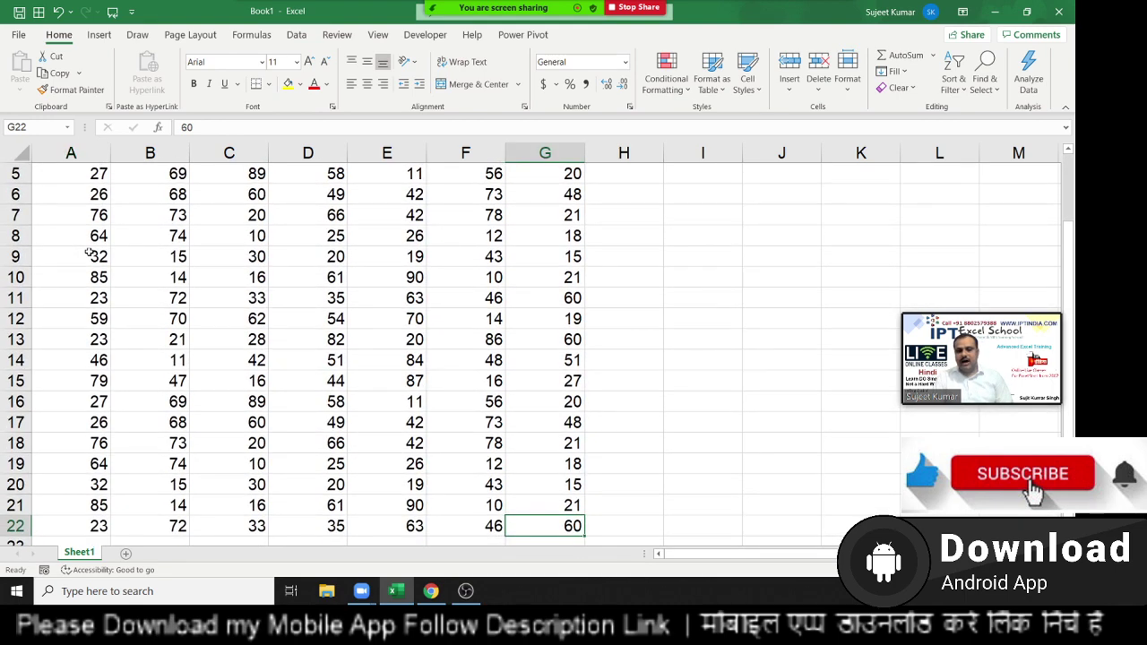
{"action": "key", "text": "ctrl+Up"}
{"action": "key", "text": "ctrl+Left"}
{"action": "key", "text": "ctrl+Down"}
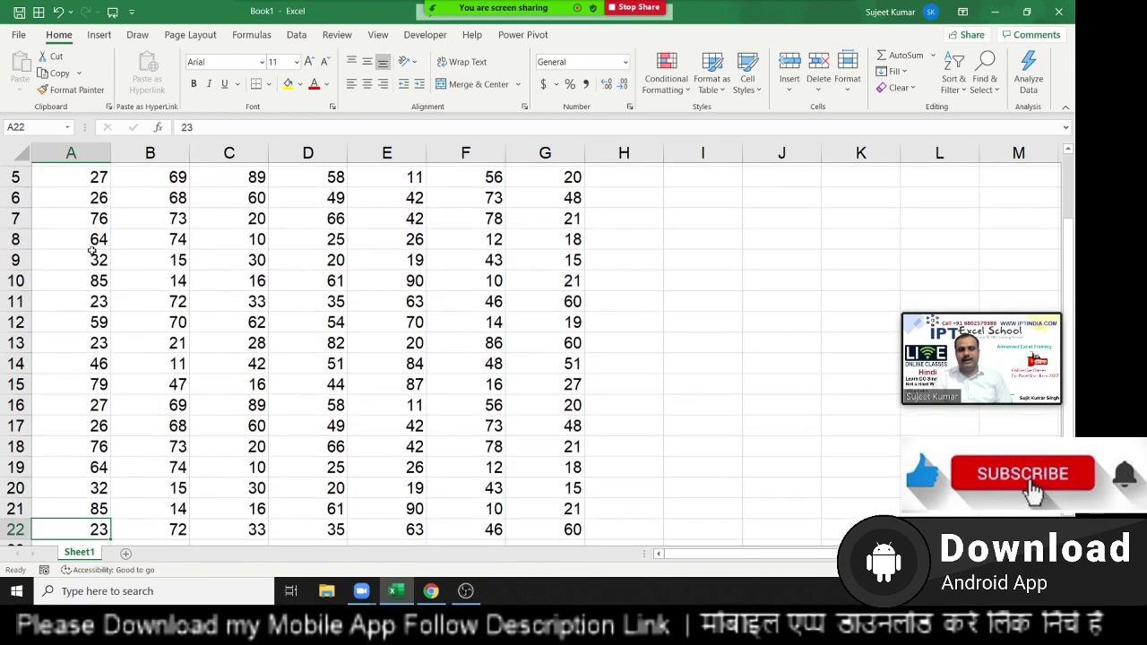
{"action": "key", "text": "ctrl+Right"}
{"action": "key", "text": "ctrl+Up"}
{"action": "key", "text": "ctrl+Left"}
{"action": "key", "text": "ctrl+Down"}
{"action": "key", "text": "ctrl+Right"}
{"action": "key", "text": "ctrl+Up"}
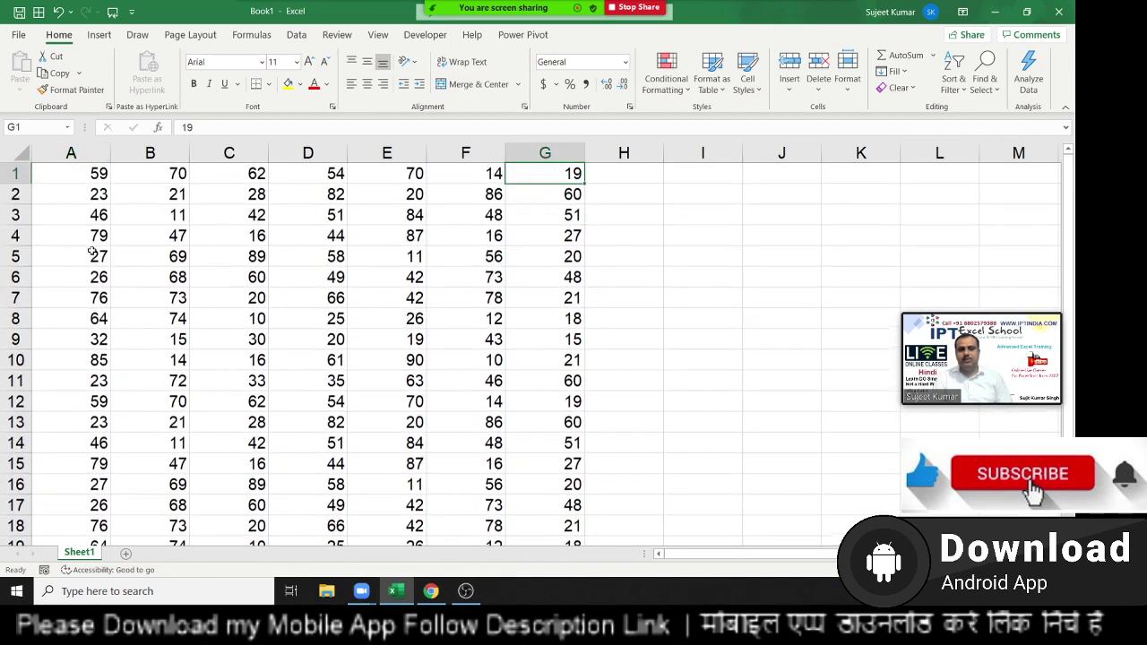
{"action": "key", "text": "ctrl+Left"}
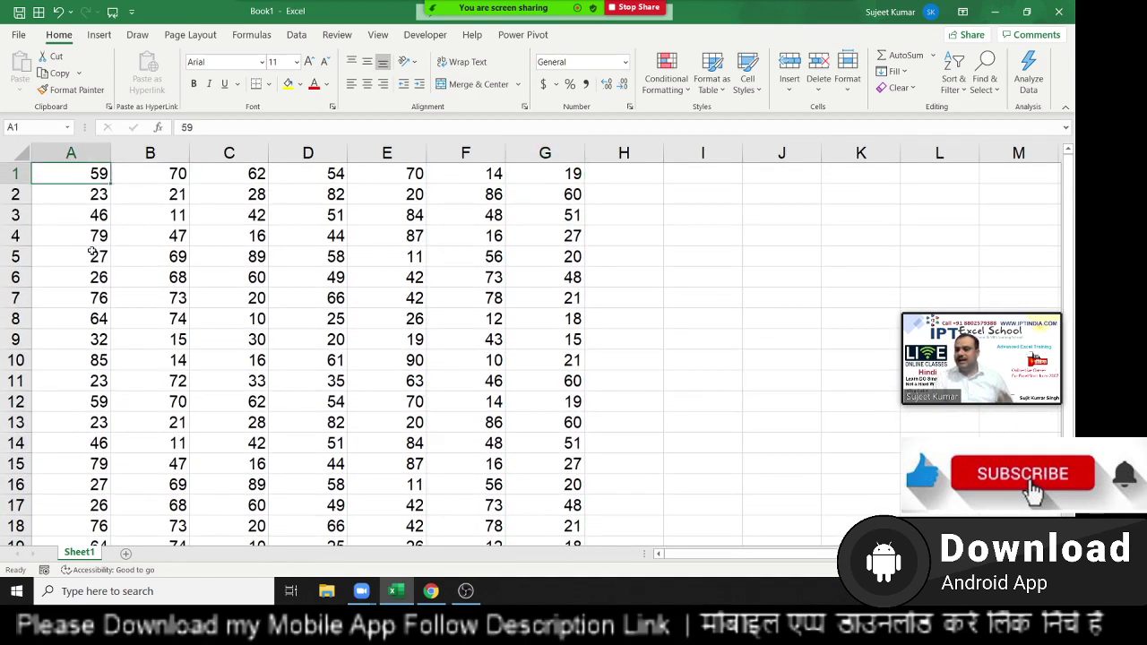
Clear 85 from A10, reach the gap with Ctrl+Down, then undo to restore it.
{"action": "left_click", "coordinate": [68, 360]}
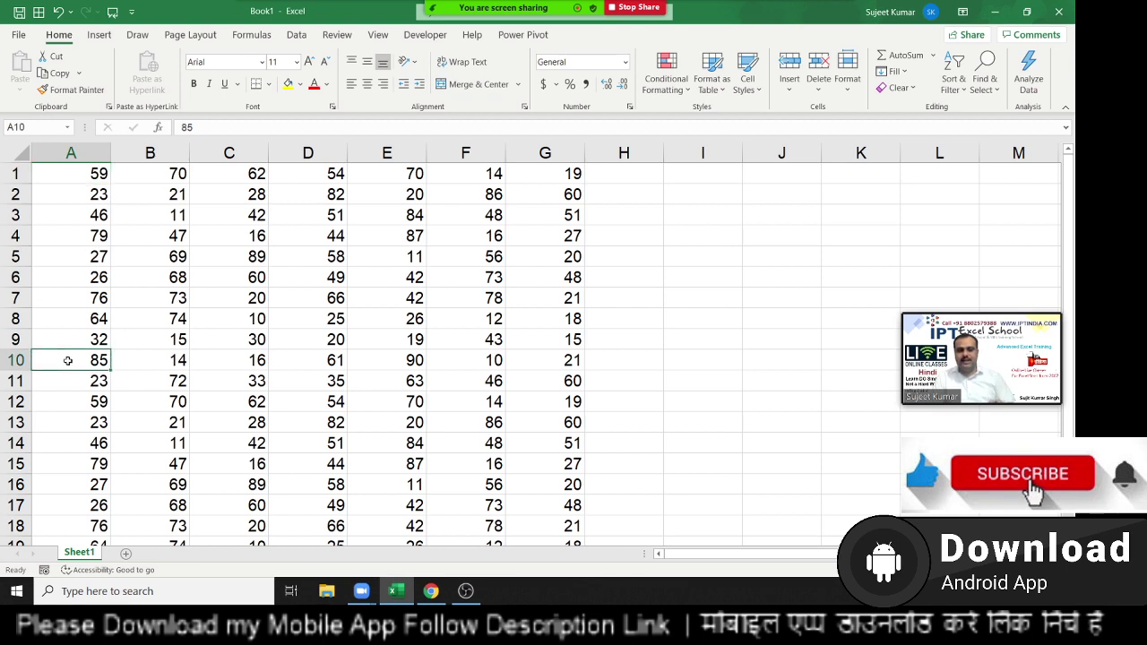
{"action": "key", "text": "Delete"}
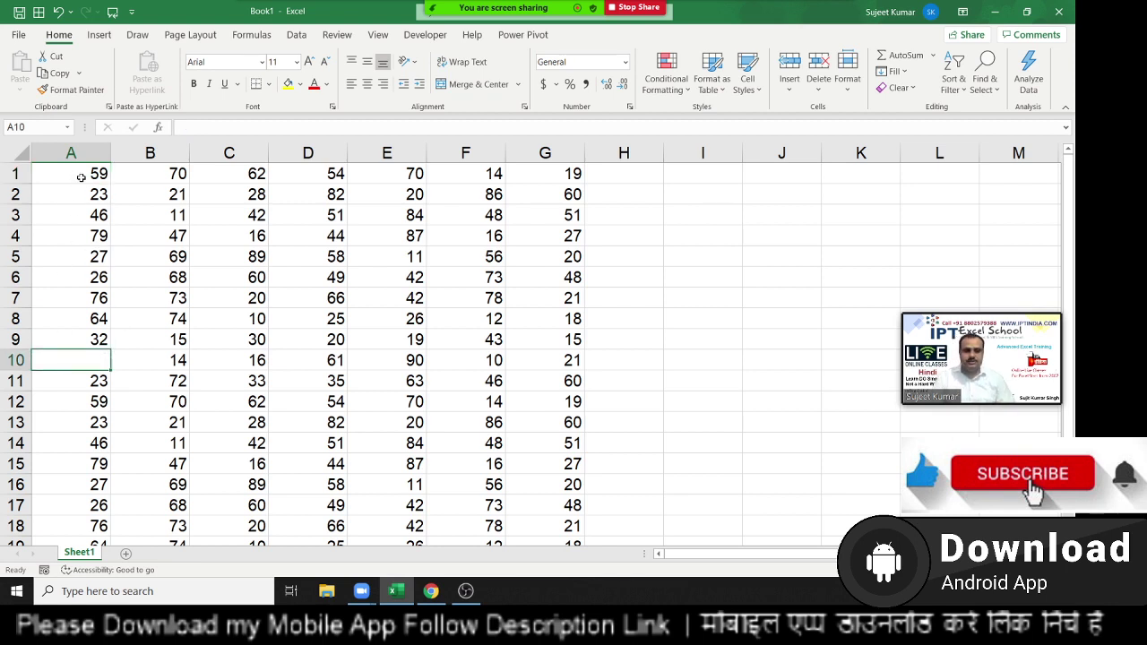
{"action": "left_click", "coordinate": [80, 177]}
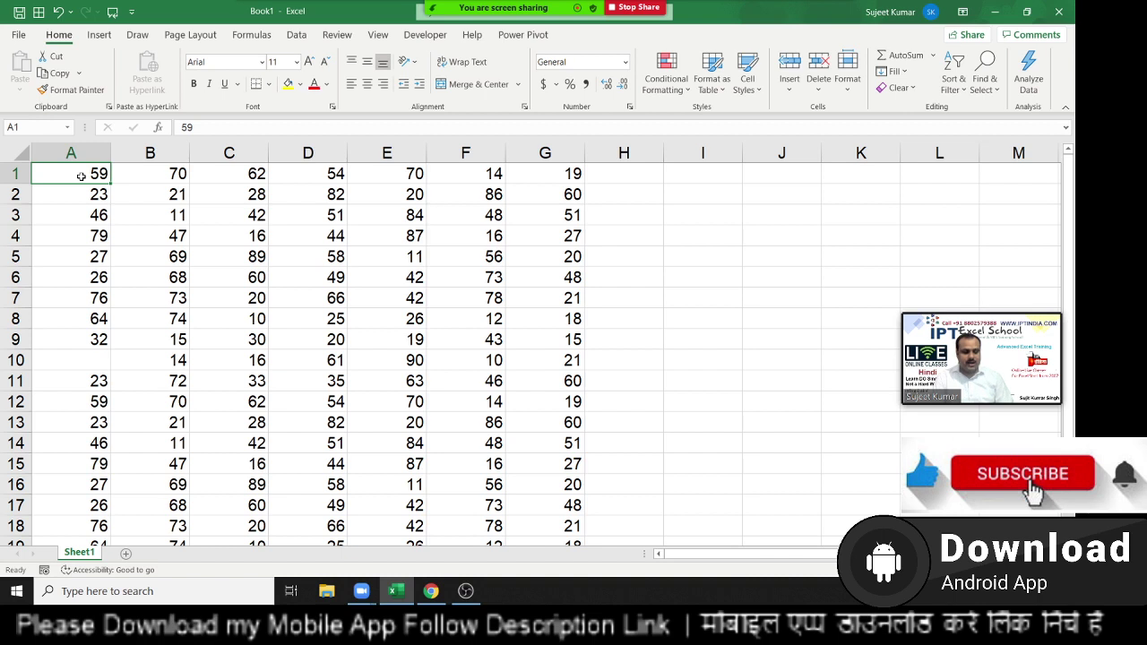
{"action": "key", "text": "ctrl+Down"}
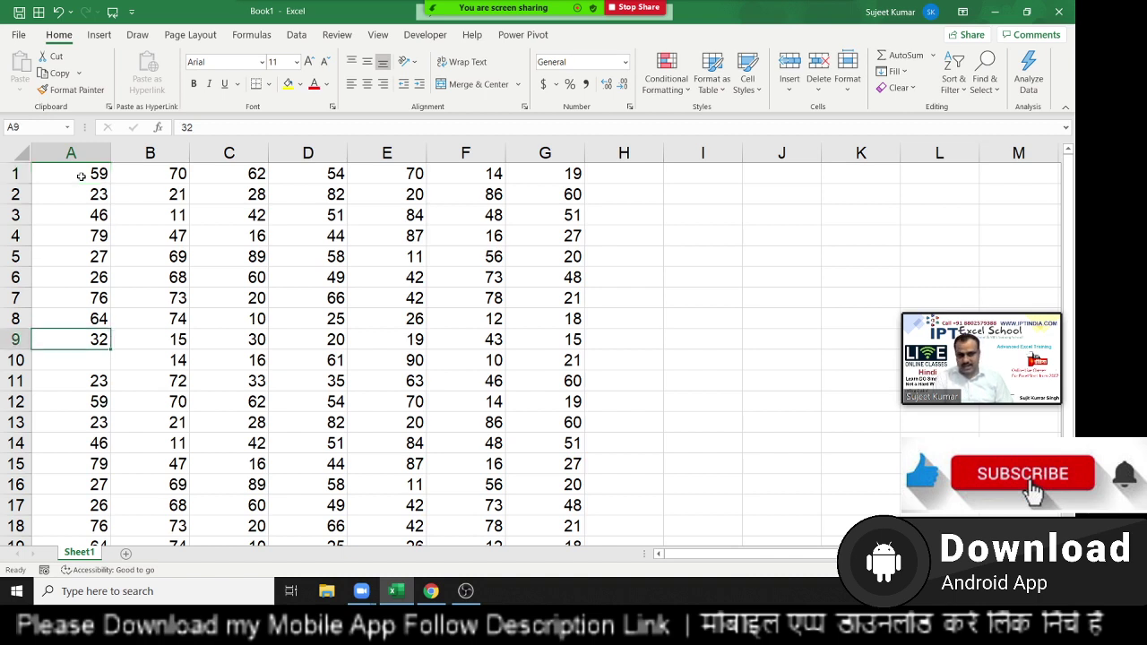
{"action": "key", "text": "Down"}
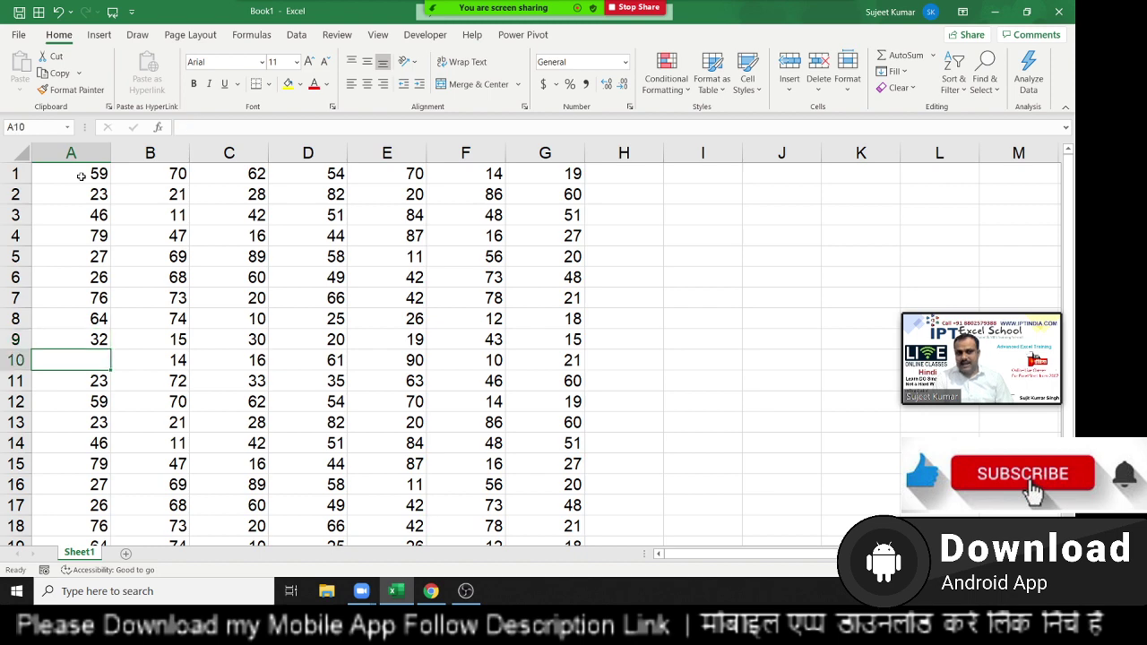
{"action": "key", "text": "ctrl+z"}
Copy A1:G22 and paste it at A23 and again at A45.
{"action": "left_click", "coordinate": [81, 176]}
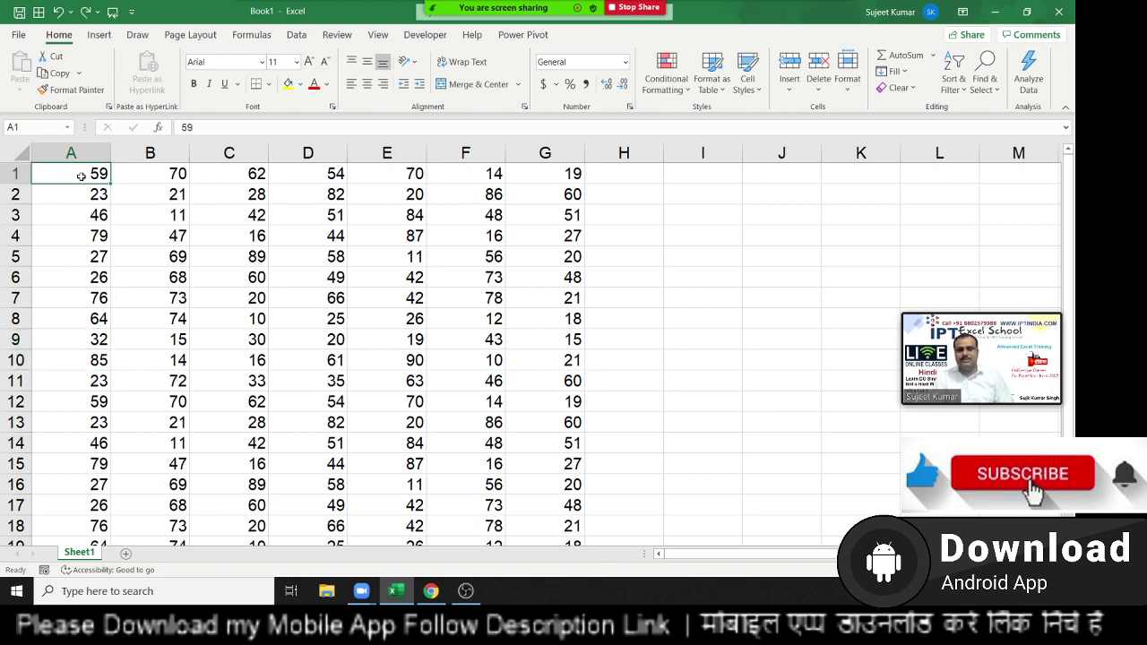
{"action": "key", "text": "ctrl+shift+Right"}
{"action": "key", "text": "ctrl+shift+Down"}
{"action": "key", "text": "ctrl+c"}
{"action": "key", "text": "ctrl+Down"}
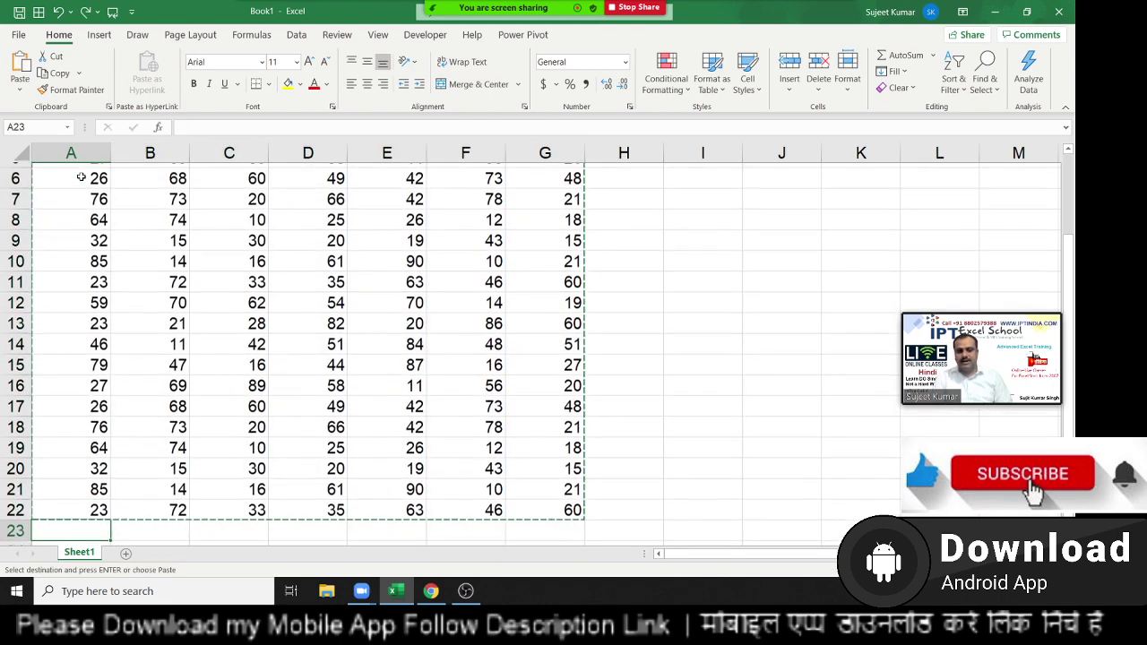
{"action": "key", "text": "Down"}
{"action": "key", "text": "ctrl+v"}
{"action": "key", "text": "ctrl+Down"}
{"action": "key", "text": "Down"}
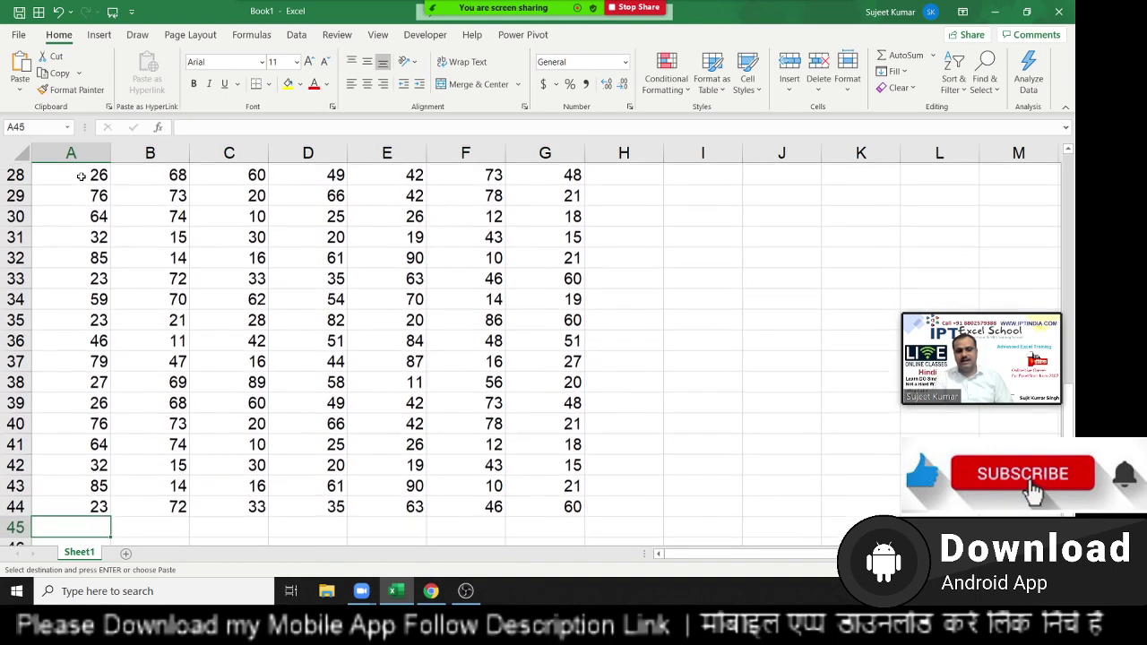
{"action": "key", "text": "ctrl+v"}
Confirm the grid now ends at row 66 and return to A1.
{"action": "key", "text": "ctrl+Down"}
{"action": "key", "text": "Down"}
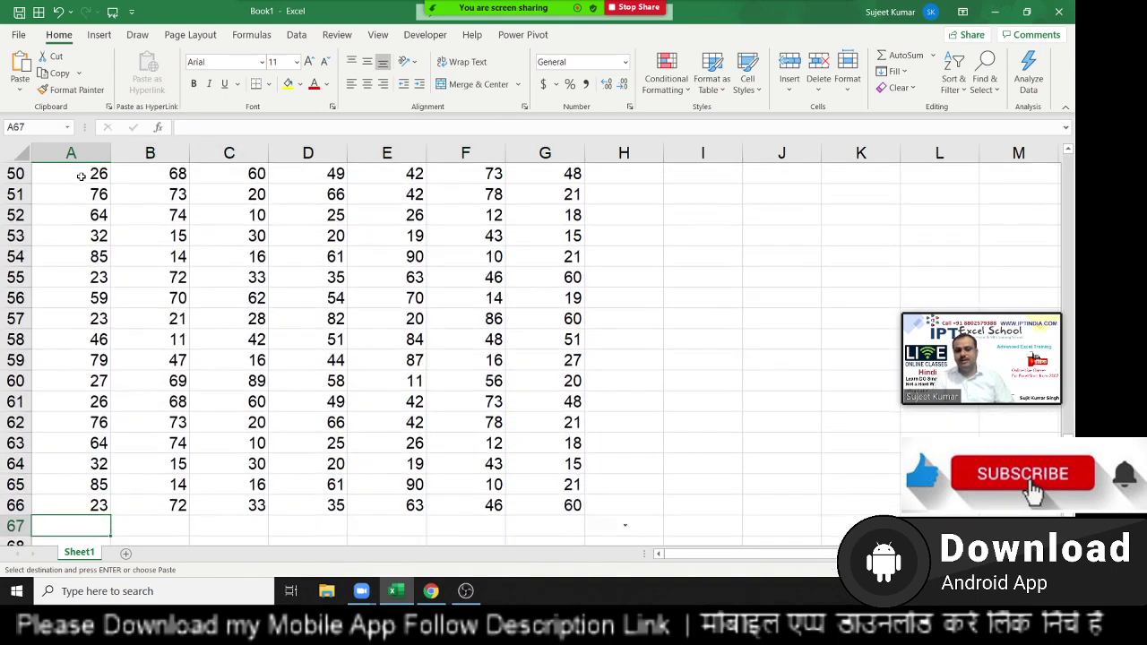
{"action": "key", "text": "Up"}
{"action": "key", "text": "ctrl+Up"}
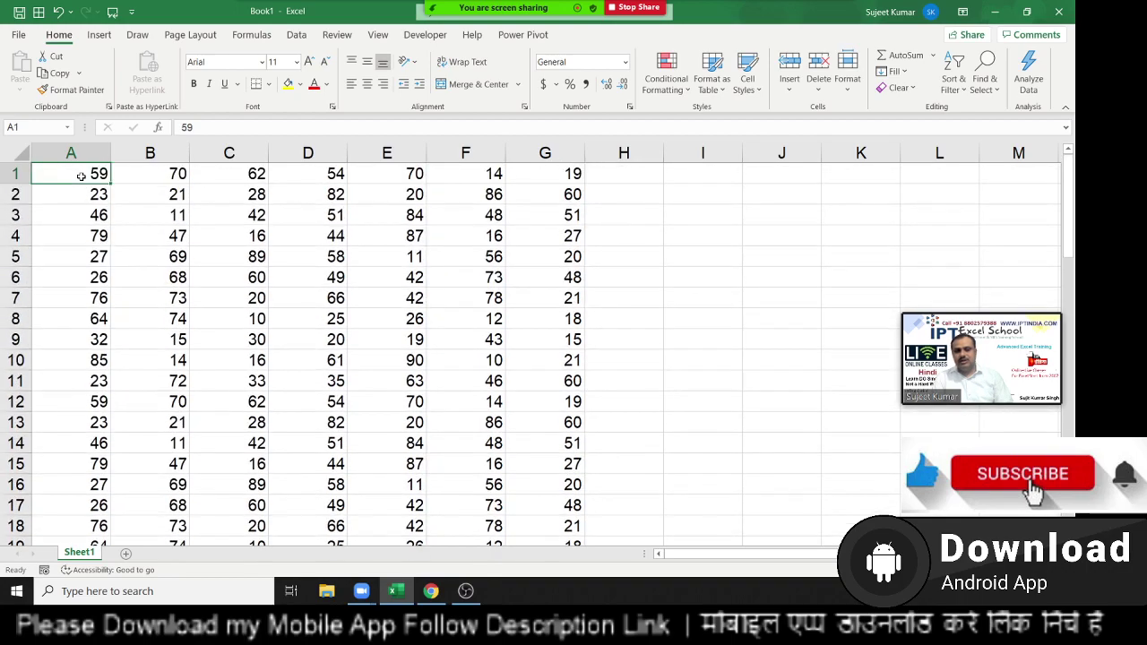
{"action": "key", "text": "Down"}
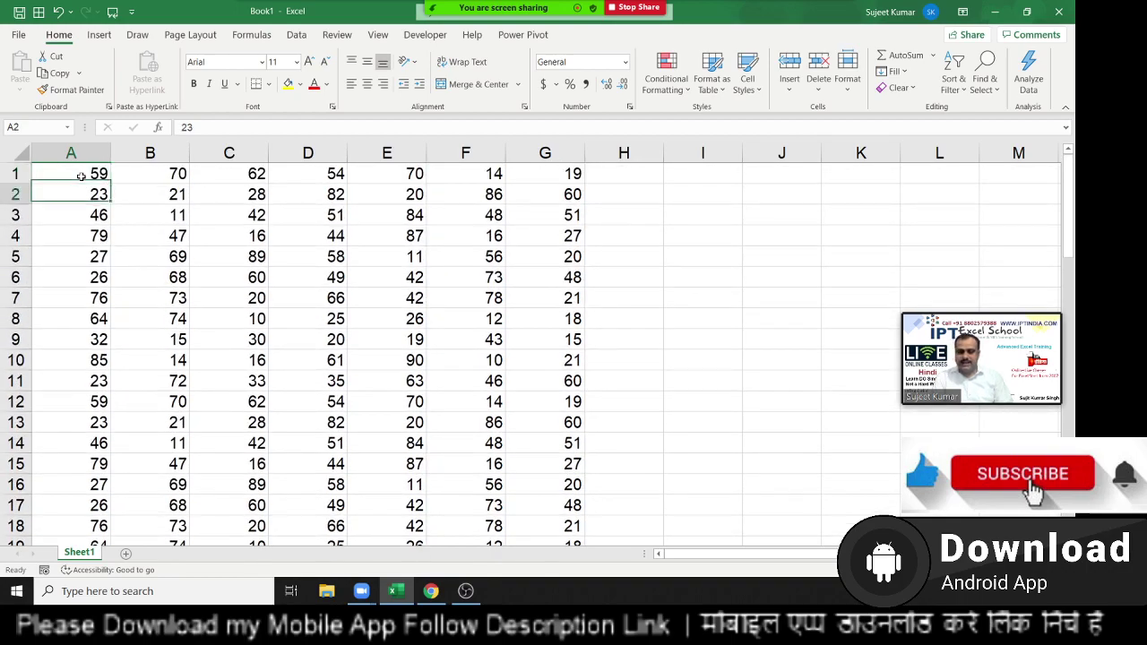
{"action": "key", "text": "Down"}
{"action": "key", "text": "Down"}
{"action": "key", "text": "Down"}
{"action": "key", "text": "Down"}
{"action": "key", "text": "Down"}
{"action": "key", "text": "Down"}
{"action": "key", "text": "Down"}
{"action": "key", "text": "Down"}
{"action": "key", "text": "Down"}
{"action": "key", "text": "Down"}
{"action": "key", "text": "Down"}
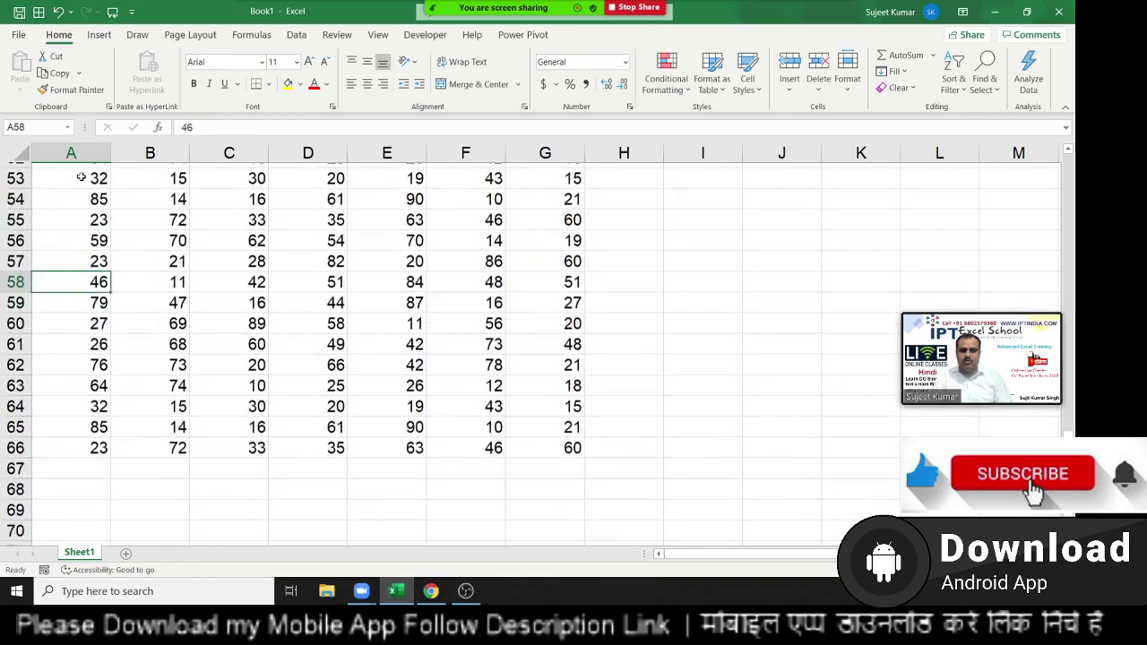
{"action": "key", "text": "ctrl+Up"}
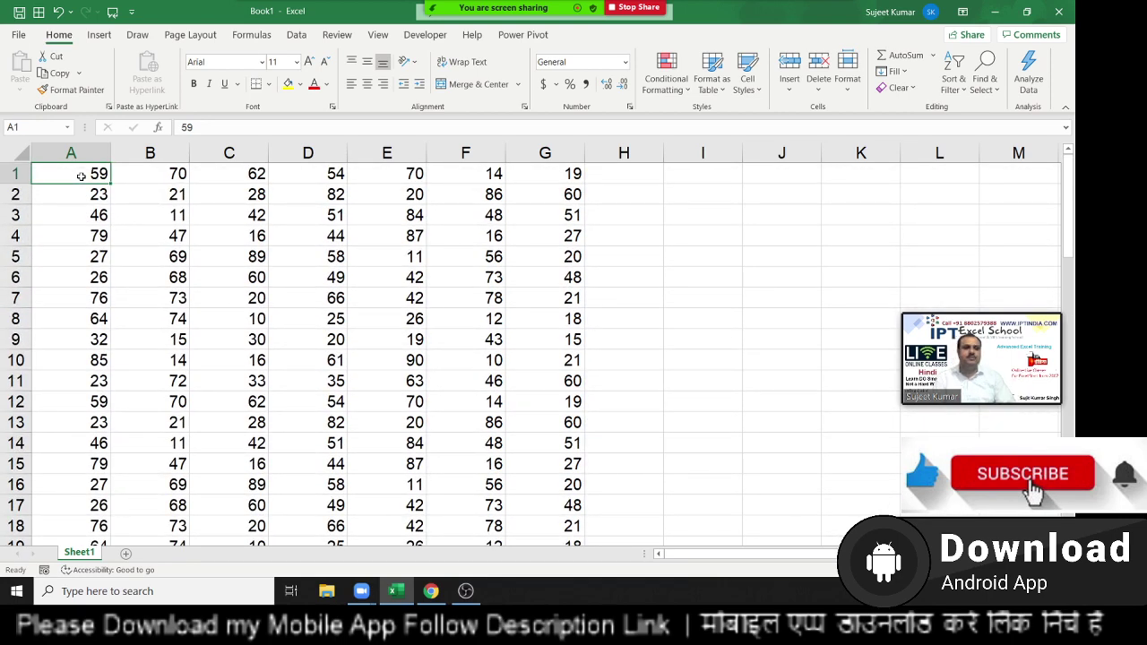
{"action": "left_click", "coordinate": [96, 211]}
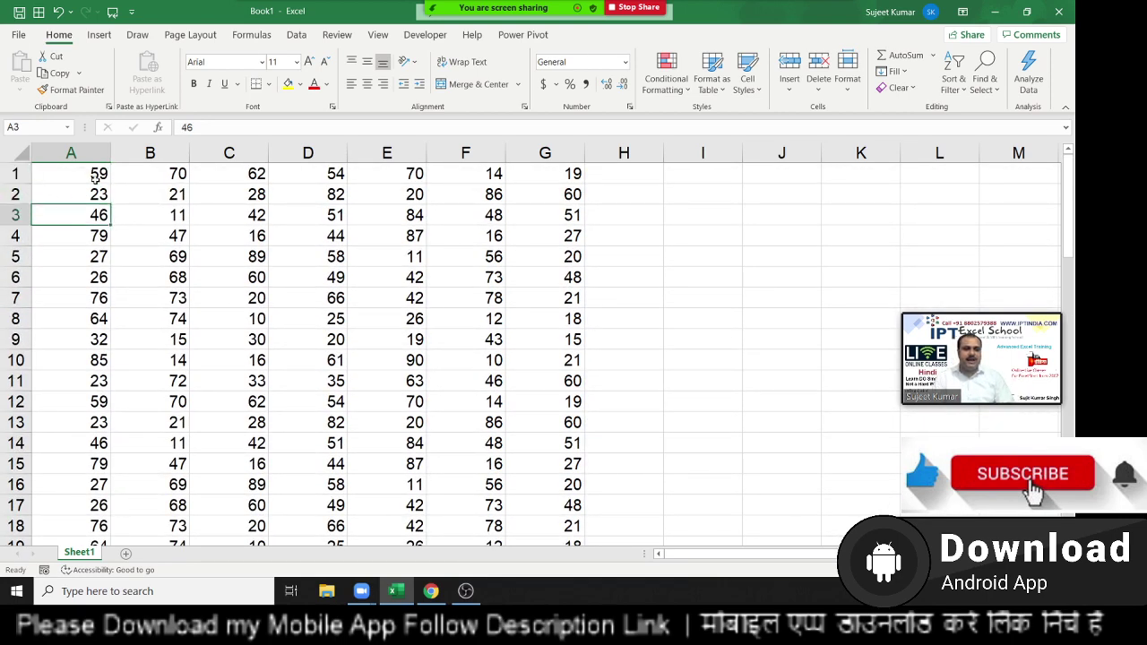
{"action": "left_click", "coordinate": [14, 128]}
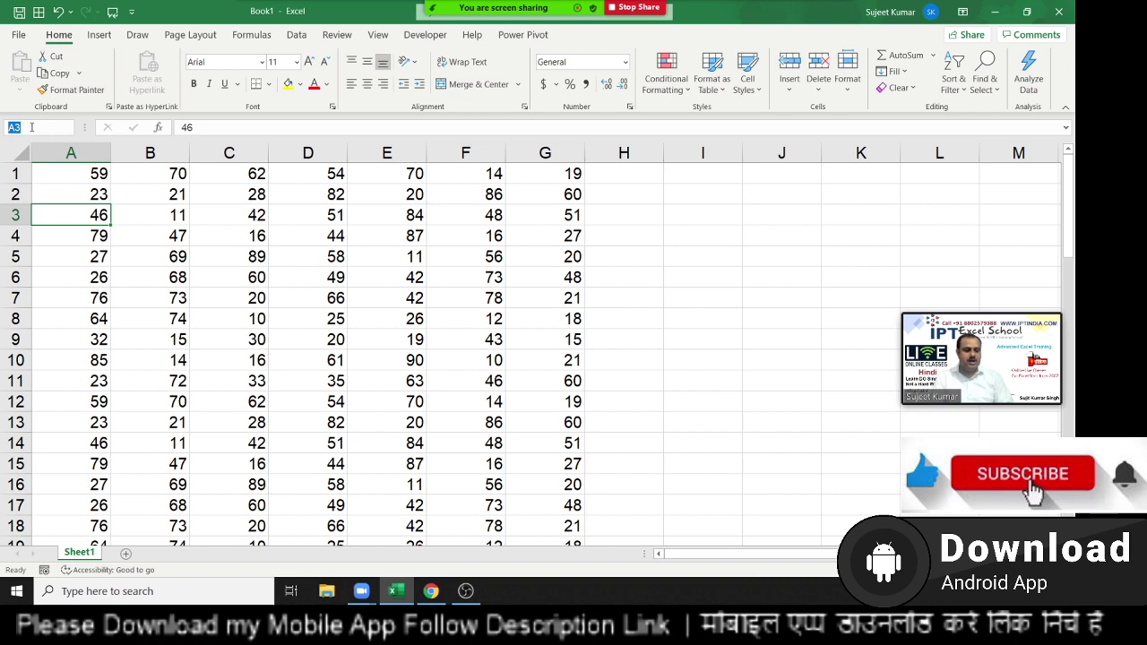
{"action": "type", "text": "a65000"}
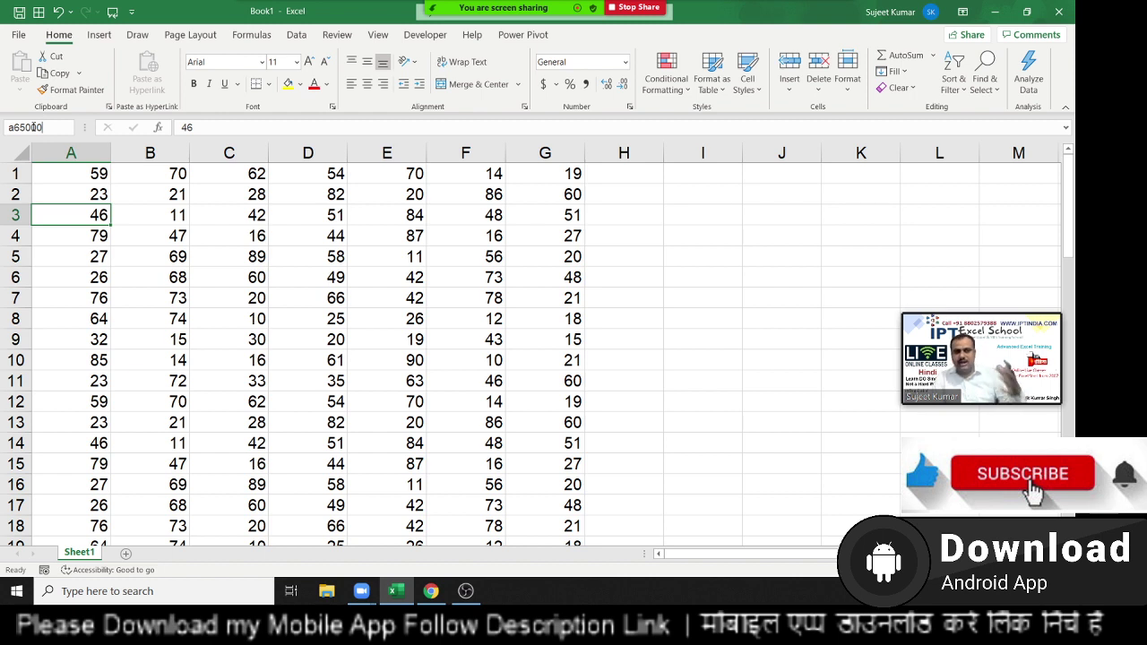
{"action": "key", "text": "Return"}
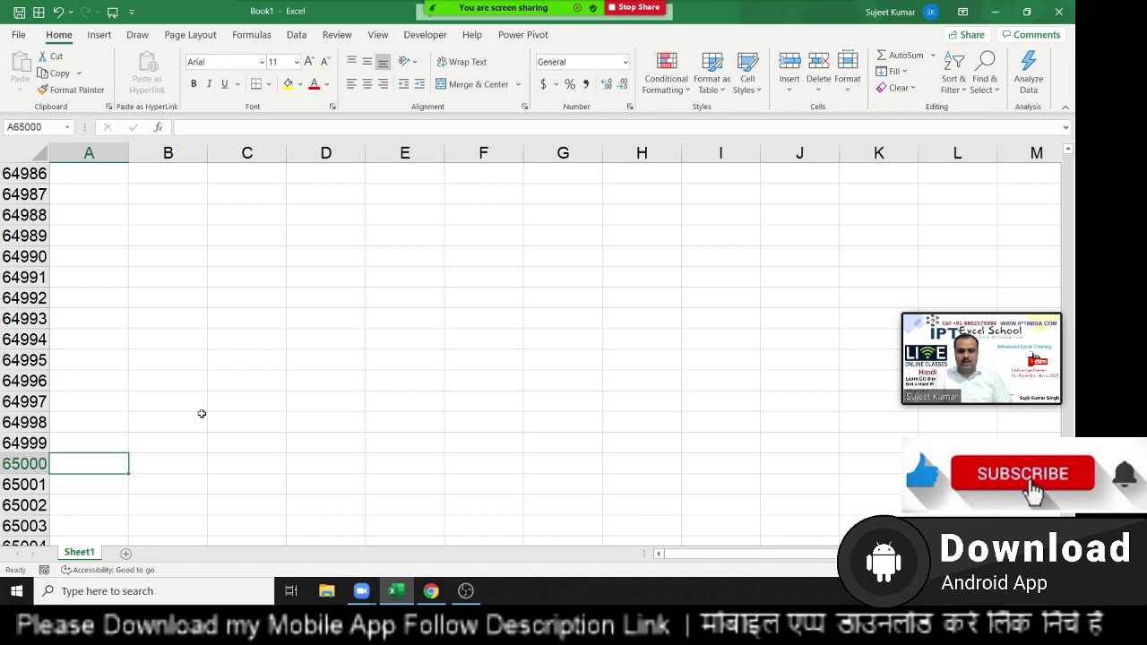
{"action": "key", "text": "ctrl+Up"}
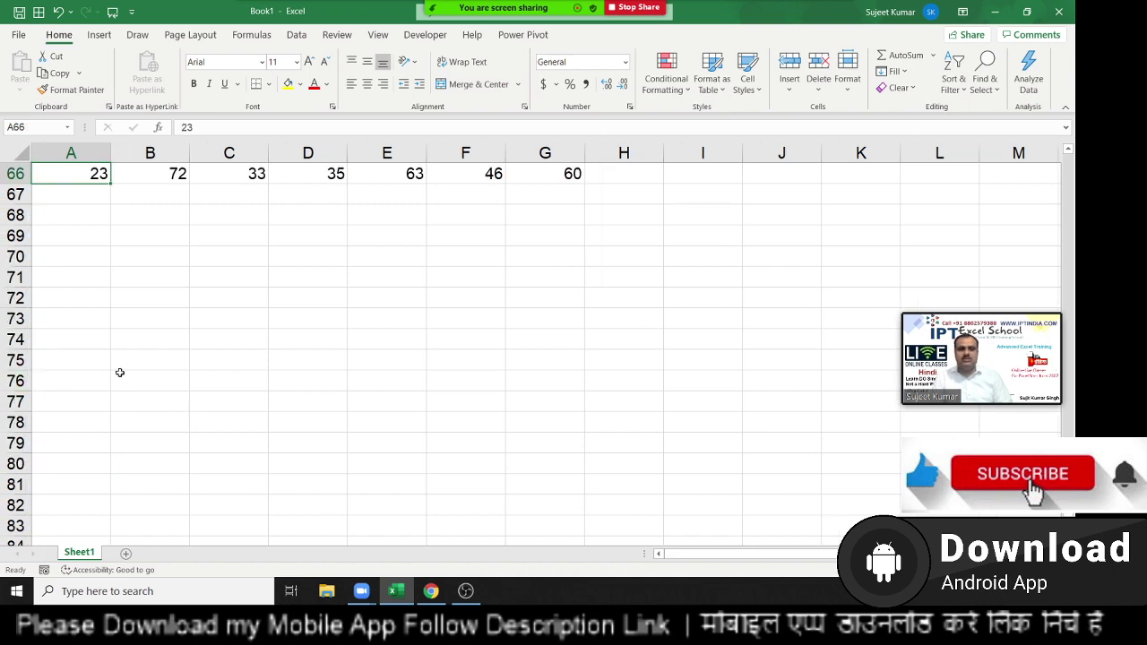
{"action": "scroll", "coordinate": [215, 356], "scroll_direction": "up", "scroll_amount": 2}
{"action": "scroll", "coordinate": [218, 355], "scroll_direction": "up", "scroll_amount": 2}
{"action": "scroll", "coordinate": [218, 355], "scroll_direction": "up", "scroll_amount": 1}
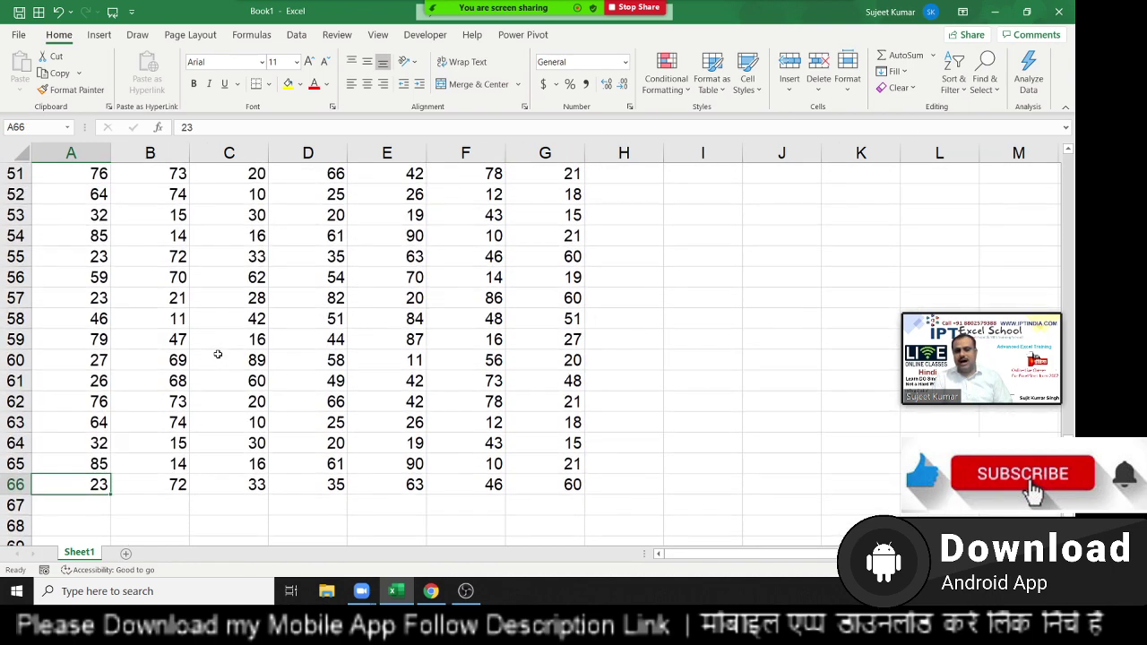
{"action": "scroll", "coordinate": [218, 354], "scroll_direction": "up", "scroll_amount": 2}
{"action": "scroll", "coordinate": [223, 353], "scroll_direction": "up", "scroll_amount": 7}
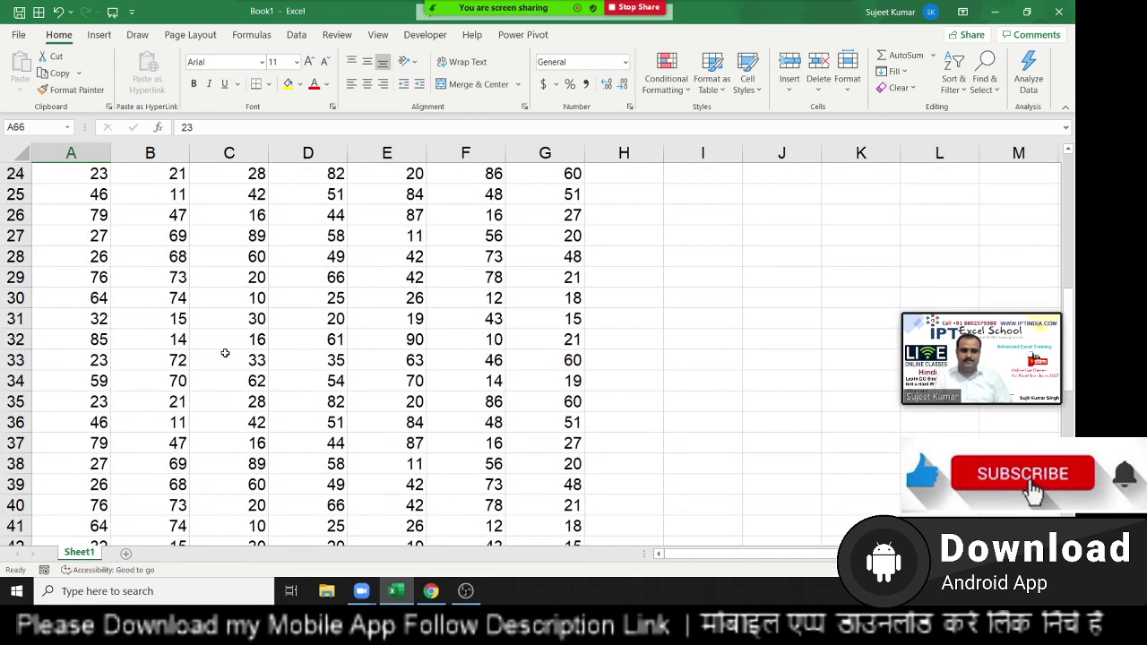
{"action": "scroll", "coordinate": [223, 354], "scroll_direction": "up", "scroll_amount": 6}
{"action": "scroll", "coordinate": [226, 353], "scroll_direction": "up", "scroll_amount": 2}
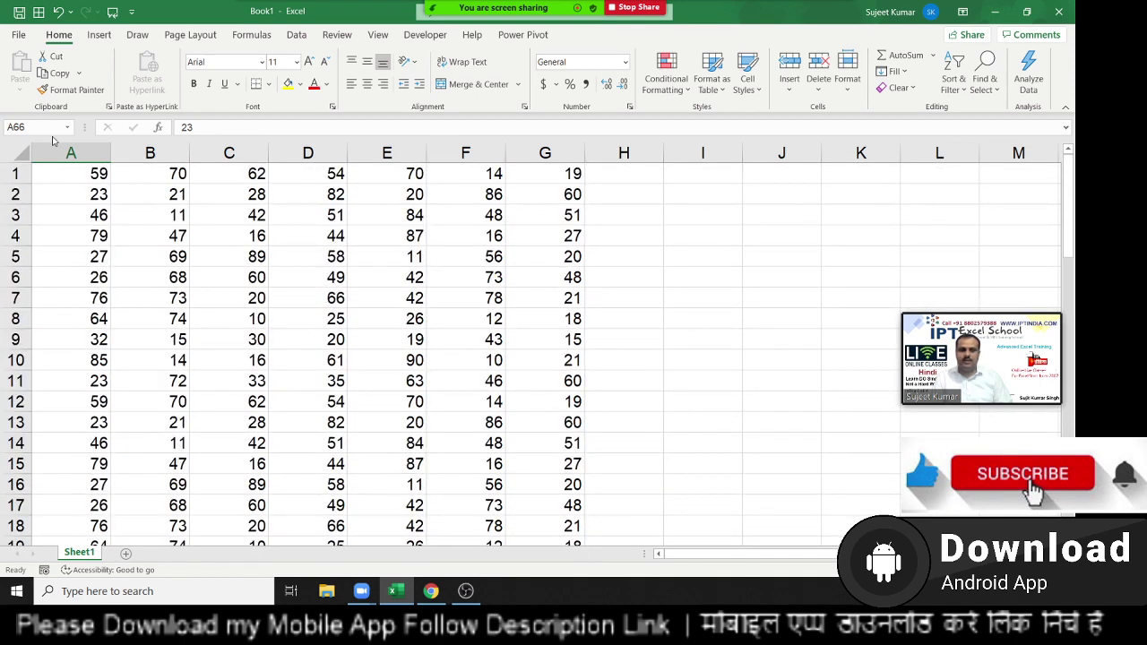
{"action": "left_click", "coordinate": [74, 174]}
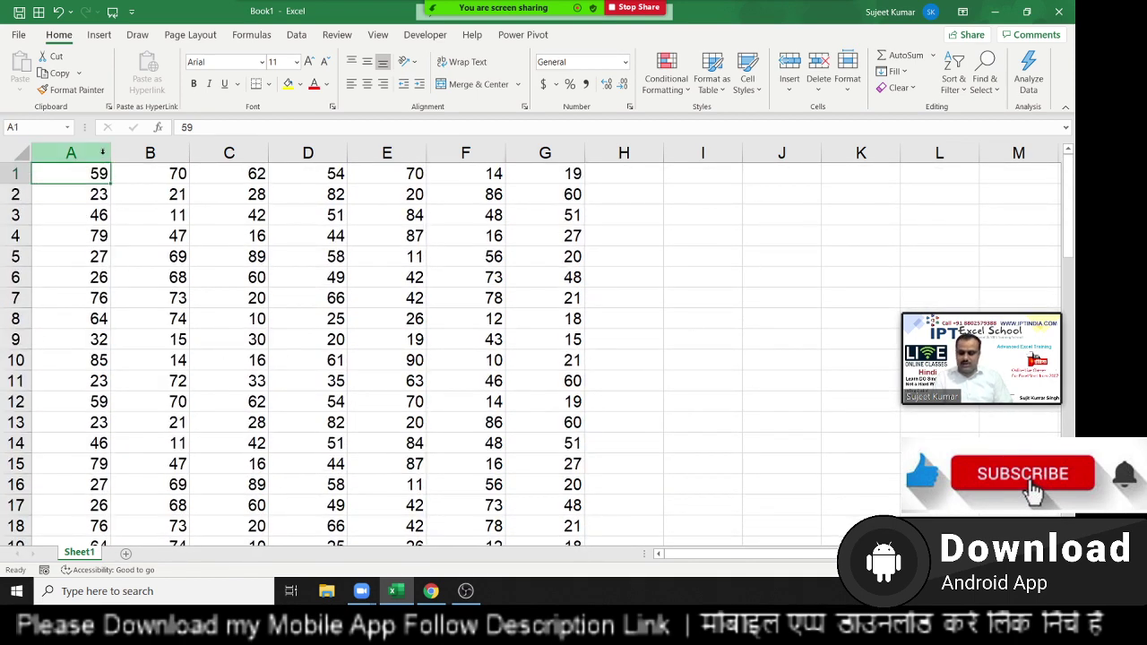
{"action": "key", "text": "ctrl+Right"}
{"action": "key", "text": "ctrl+Left"}
{"action": "key", "text": "ctrl+Right"}
{"action": "key", "text": "ctrl+Left"}
{"action": "key", "text": "Right"}
{"action": "key", "text": "Right"}
{"action": "key", "text": "Right"}
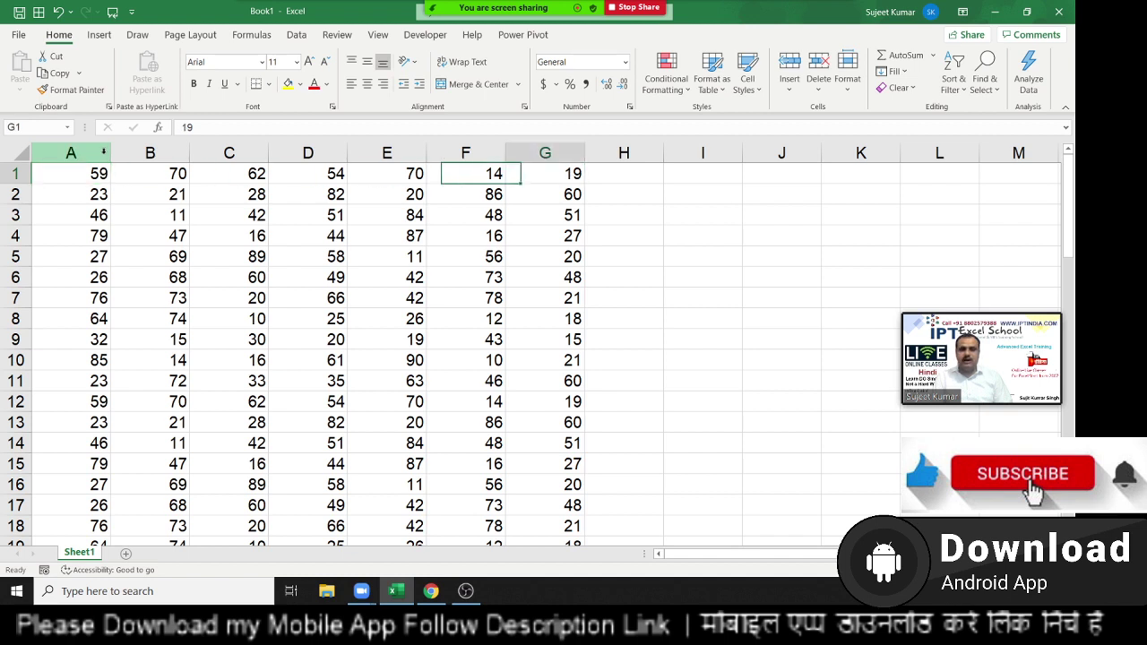
{"action": "key", "text": "Left"}
{"action": "key", "text": "Left"}
{"action": "key", "text": "Left"}
{"action": "key", "text": "ctrl+Right"}
{"action": "key", "text": "ctrl+Left"}
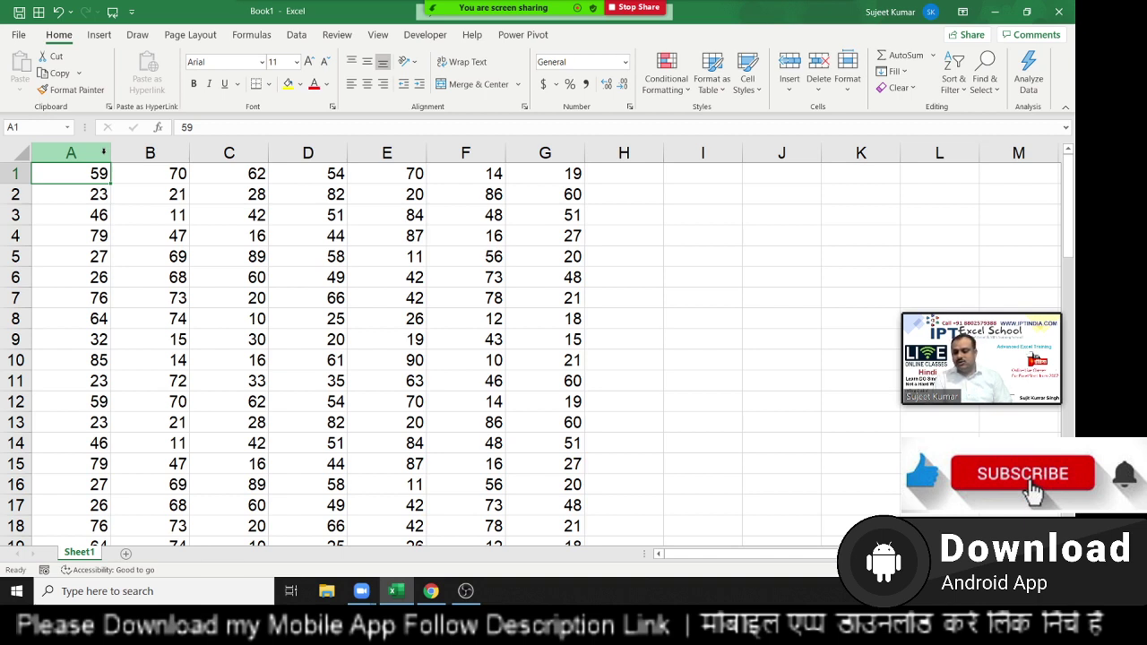
{"action": "key", "text": "ctrl+shift+Right"}
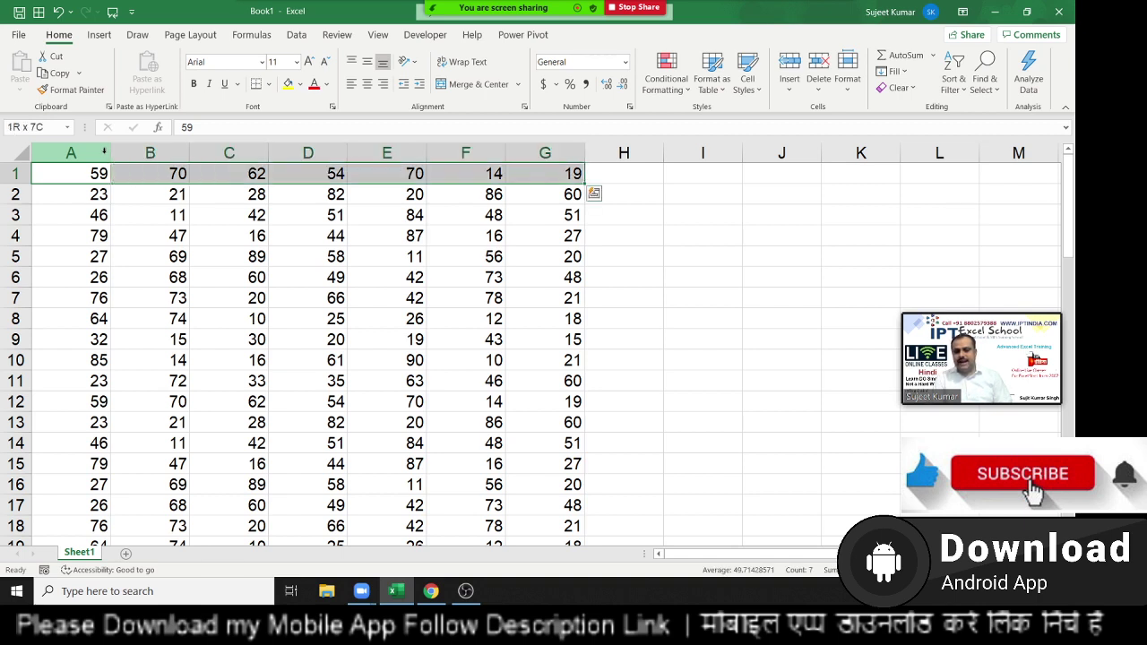
{"action": "key", "text": "ctrl+shift+Down"}
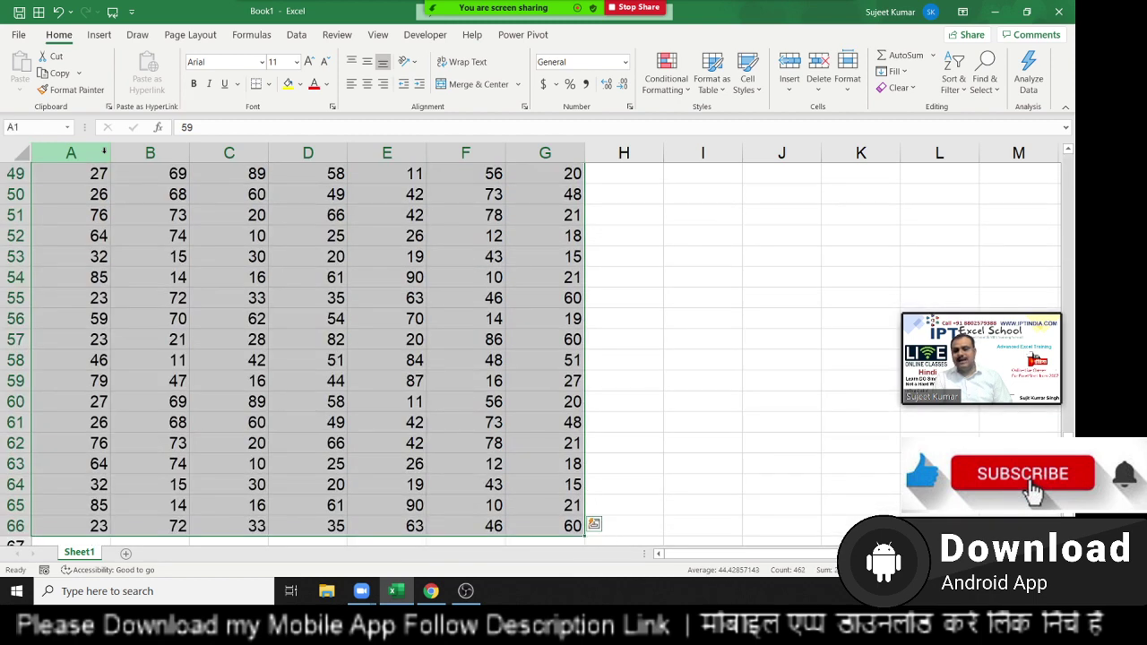
{"action": "key", "text": "ctrl+shift+Up"}
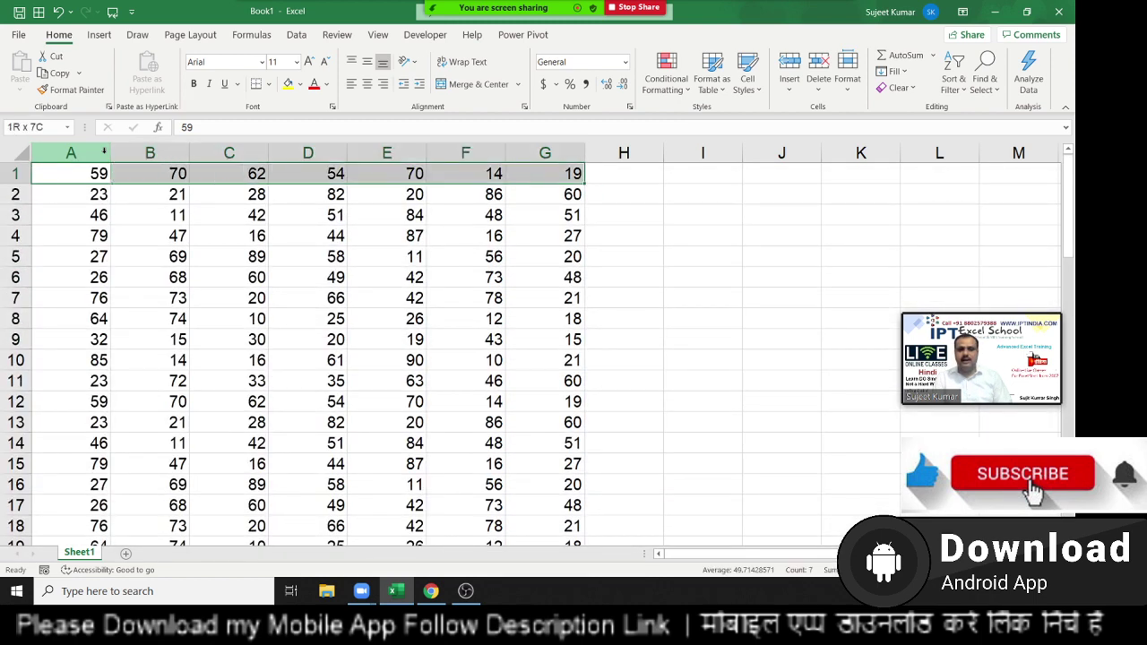
{"action": "key", "text": "ctrl+shift+Down"}
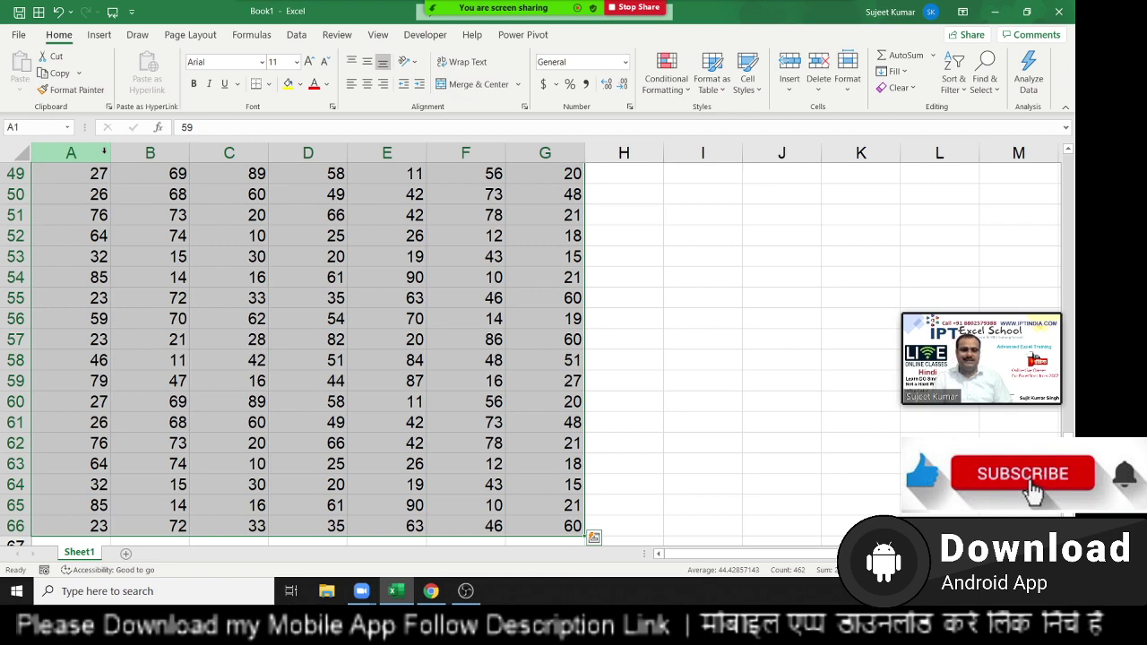
{"action": "key", "text": "ctrl+Home"}
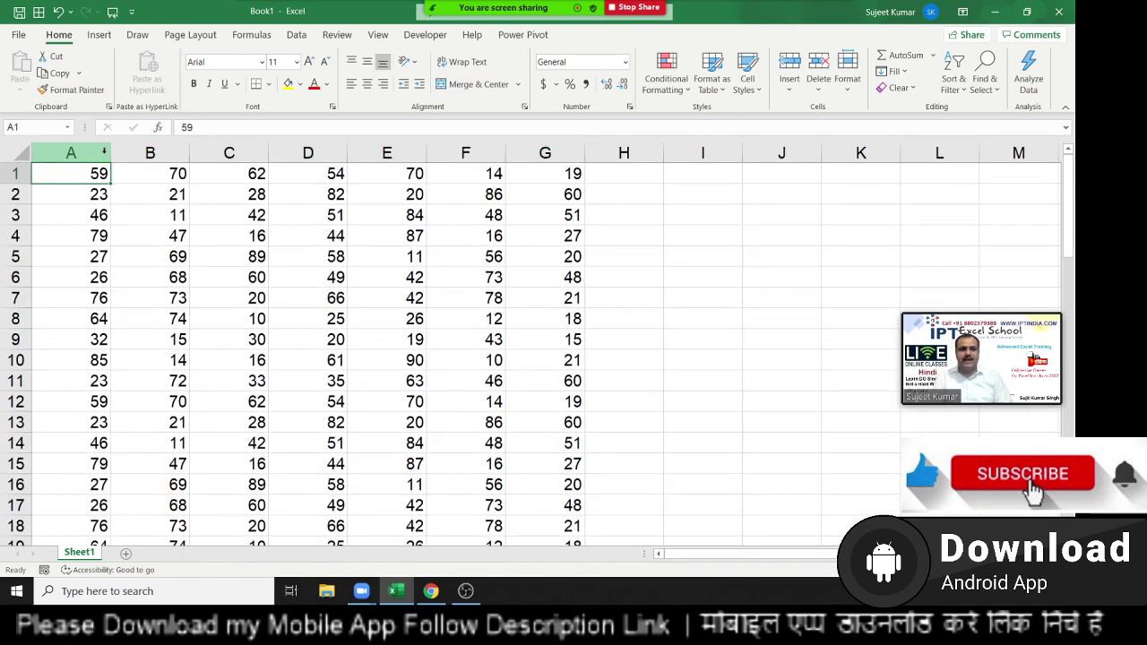
{"action": "key", "text": "Right"}
{"action": "key", "text": "Right"}
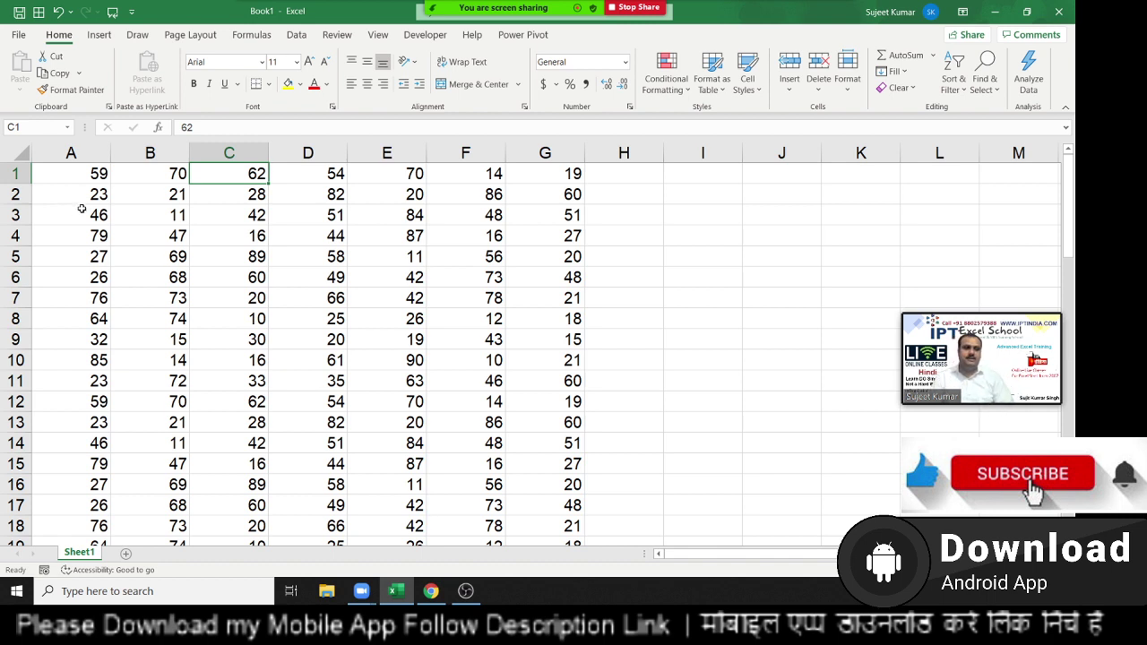
{"action": "left_click", "coordinate": [81, 211]}
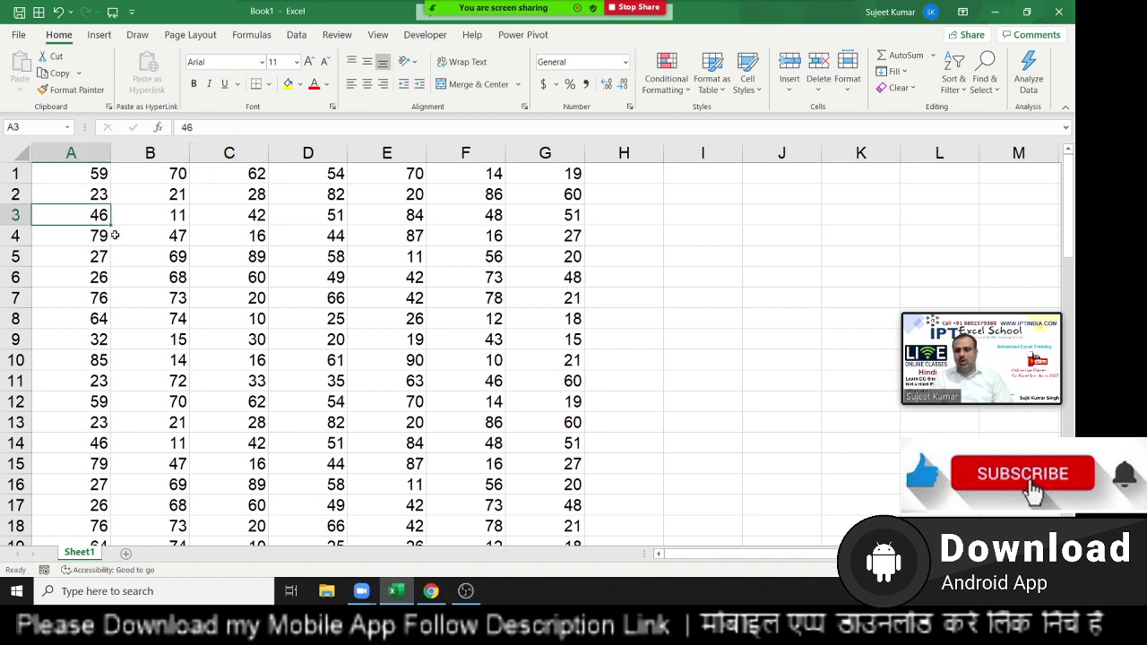
Ctrl-select scattered cells from C6, D3:E3, E7 and F11 through G16, G13 and C10.
{"action": "left_click", "coordinate": [224, 273], "text": "ctrl"}
{"action": "left_click_drag", "start_coordinate": [312, 223], "coordinate": [390, 216], "text": "ctrl"}
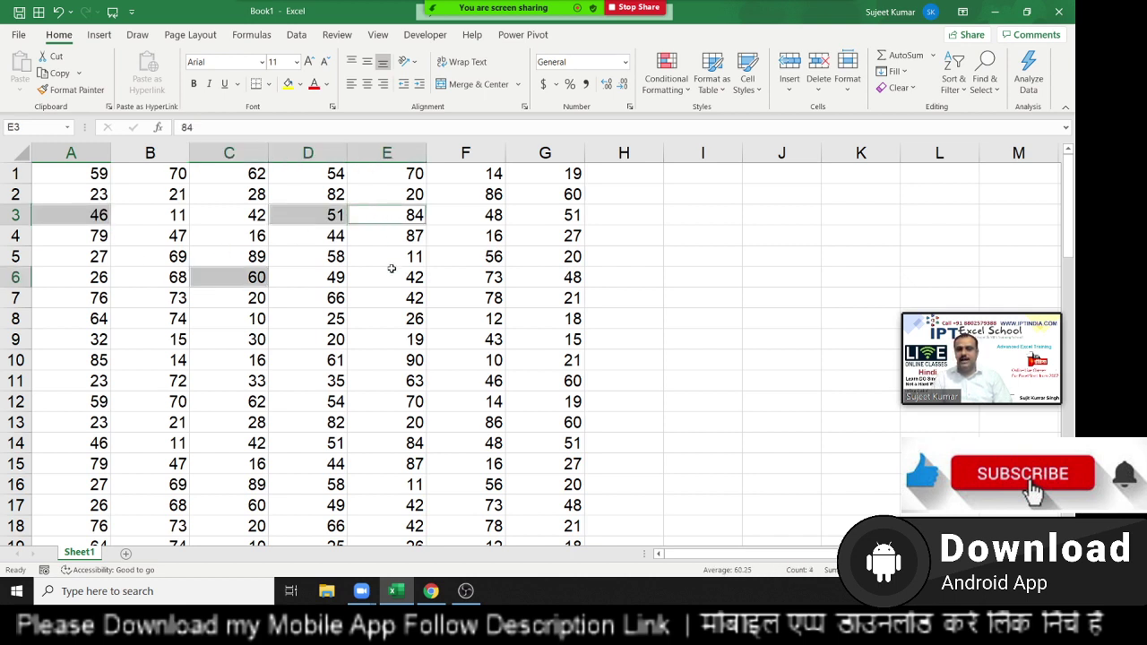
{"action": "left_click", "coordinate": [391, 301], "text": "ctrl"}
{"action": "left_click", "coordinate": [472, 376], "text": "ctrl"}
{"action": "left_click", "coordinate": [543, 222], "text": "ctrl"}
{"action": "left_click", "coordinate": [557, 323], "text": "ctrl"}
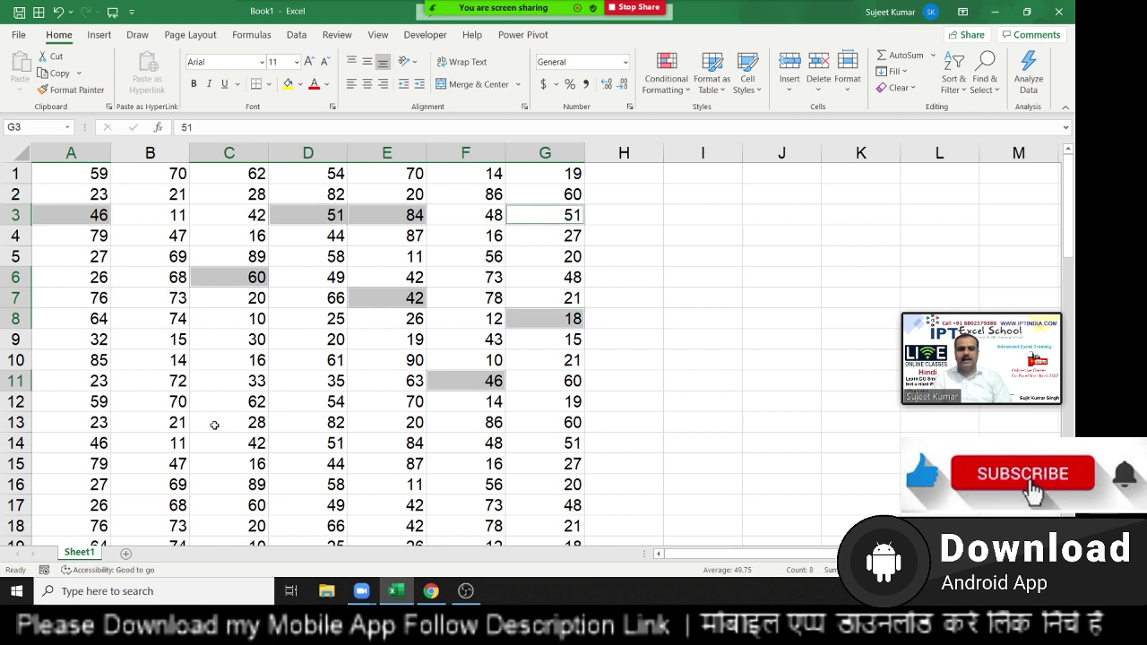
{"action": "left_click", "coordinate": [161, 425], "text": "ctrl"}
{"action": "left_click", "coordinate": [76, 384], "text": "ctrl"}
{"action": "left_click", "coordinate": [89, 459], "text": "ctrl"}
{"action": "left_click", "coordinate": [186, 482], "text": "ctrl"}
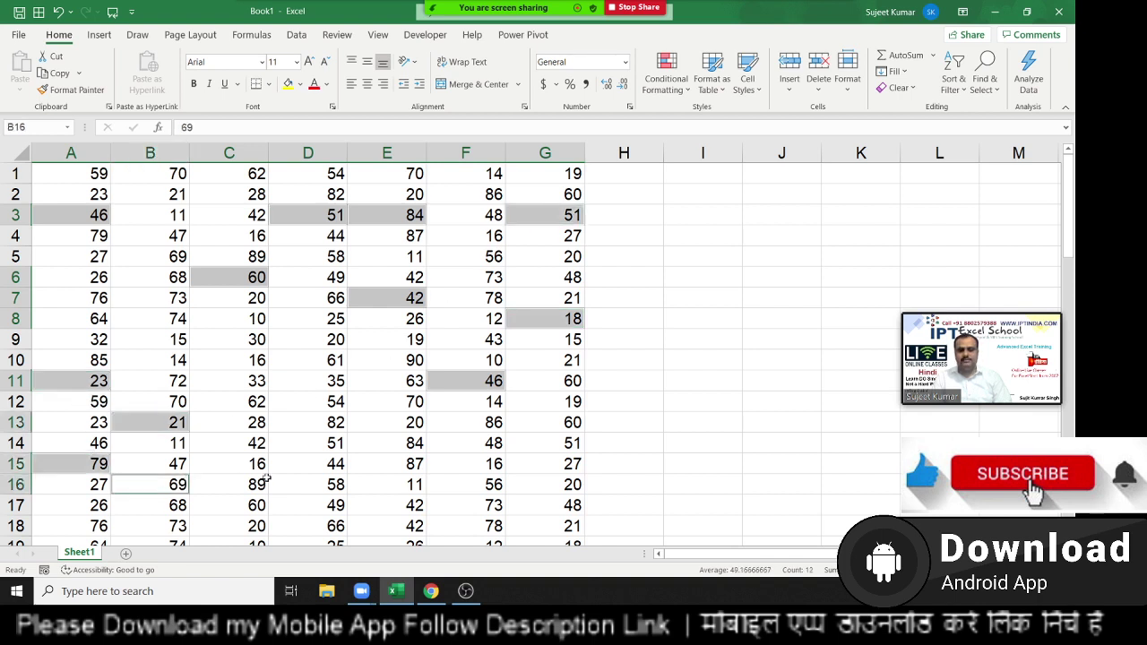
{"action": "left_click", "coordinate": [327, 466], "text": "ctrl"}
{"action": "left_click", "coordinate": [459, 480], "text": "ctrl"}
{"action": "left_click", "coordinate": [548, 482], "text": "ctrl"}
{"action": "left_click", "coordinate": [555, 417], "text": "ctrl"}
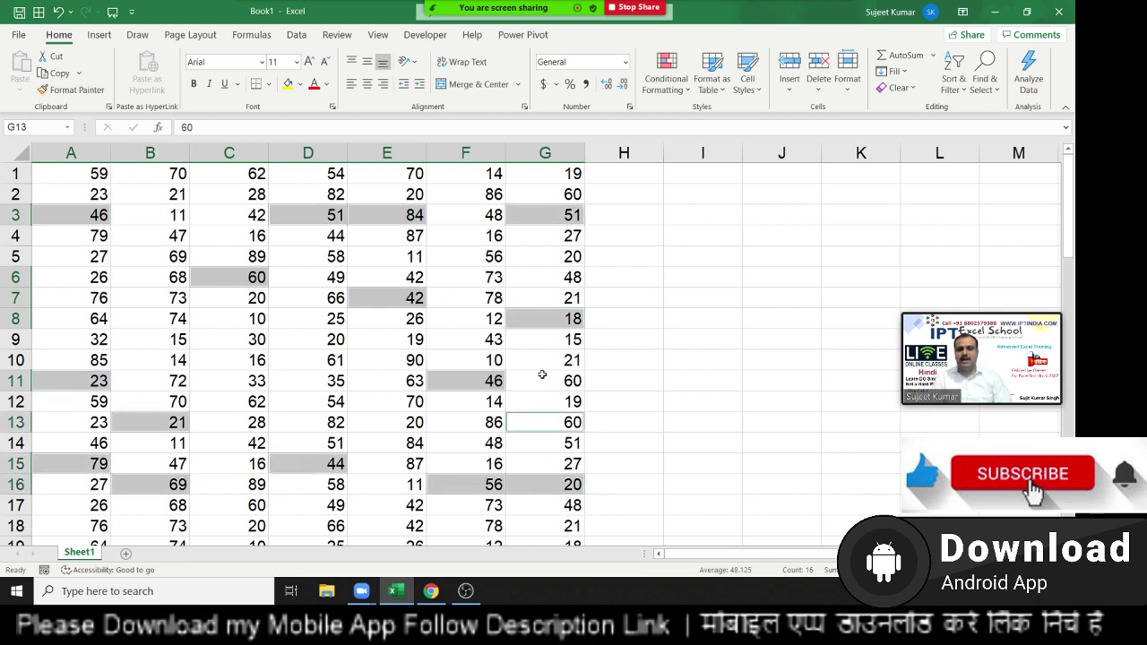
{"action": "left_click", "coordinate": [254, 358], "text": "ctrl"}
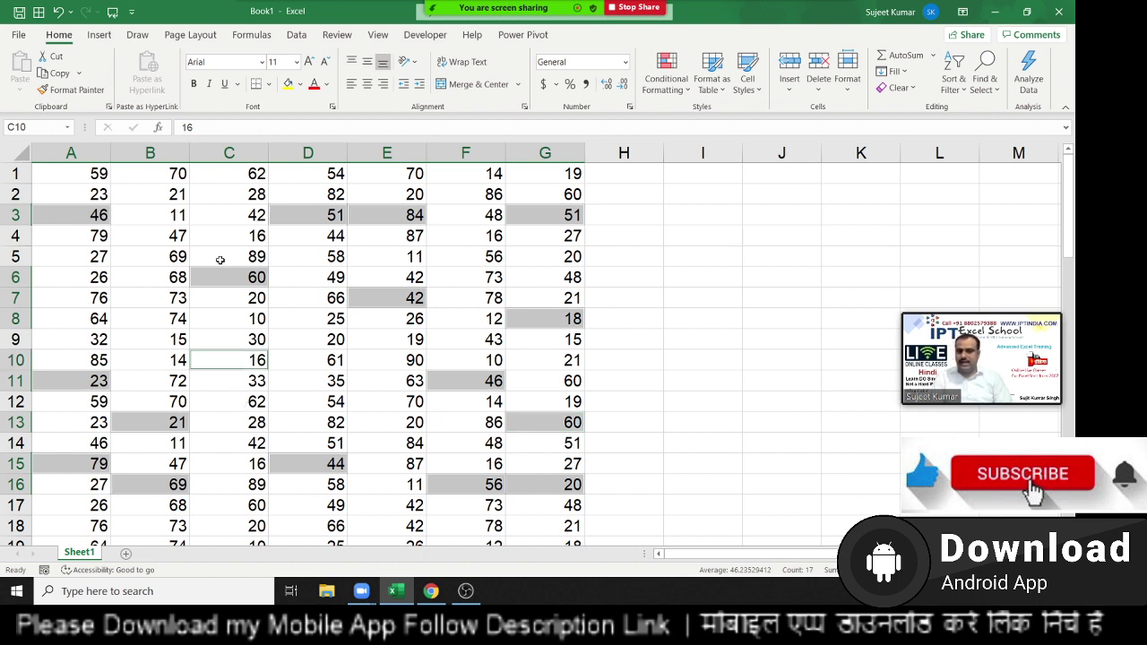
Copy the scattered cells, dismiss the multiple-selections warning, and clear the selection.
{"action": "key", "text": "ctrl+c"}
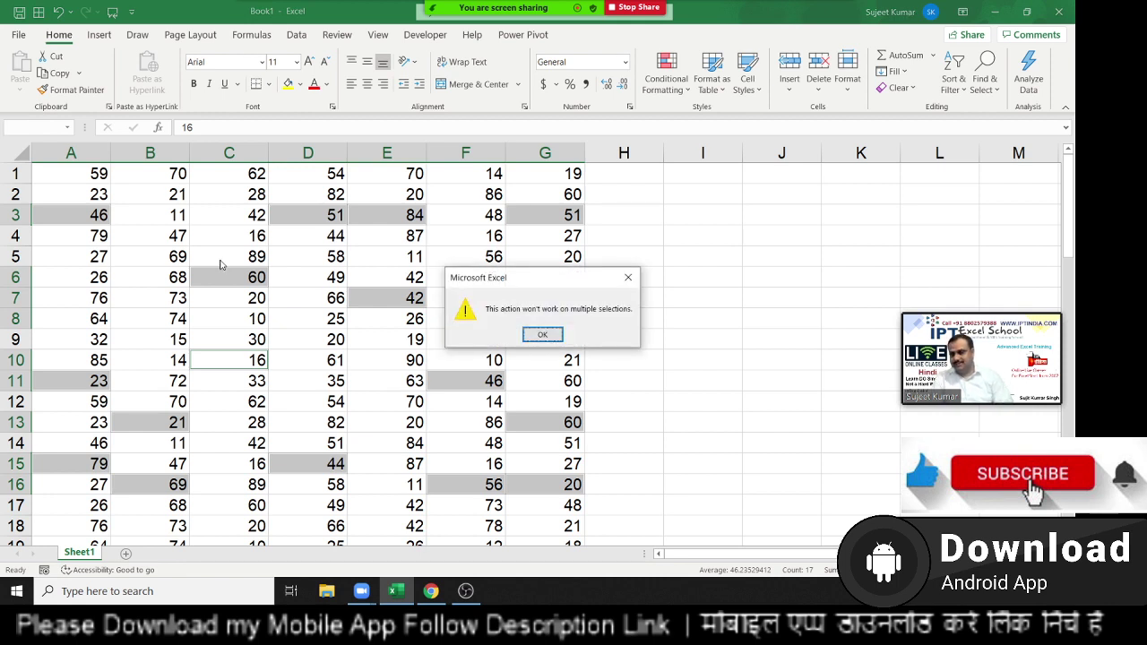
{"action": "key", "text": "Return"}
{"action": "left_click", "coordinate": [180, 256]}
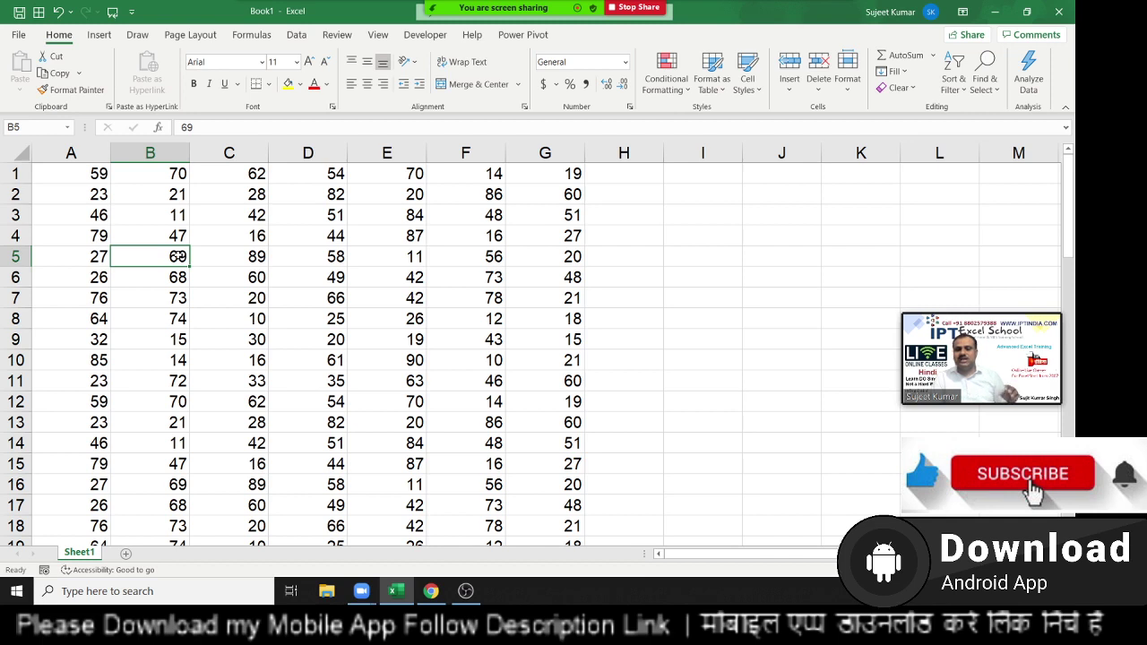
Copy the row 1 cells A1, C1, E1 and G1 as one multi-cell selection, then cancel.
{"action": "left_click", "coordinate": [70, 176]}
{"action": "left_click", "coordinate": [231, 177], "text": "ctrl"}
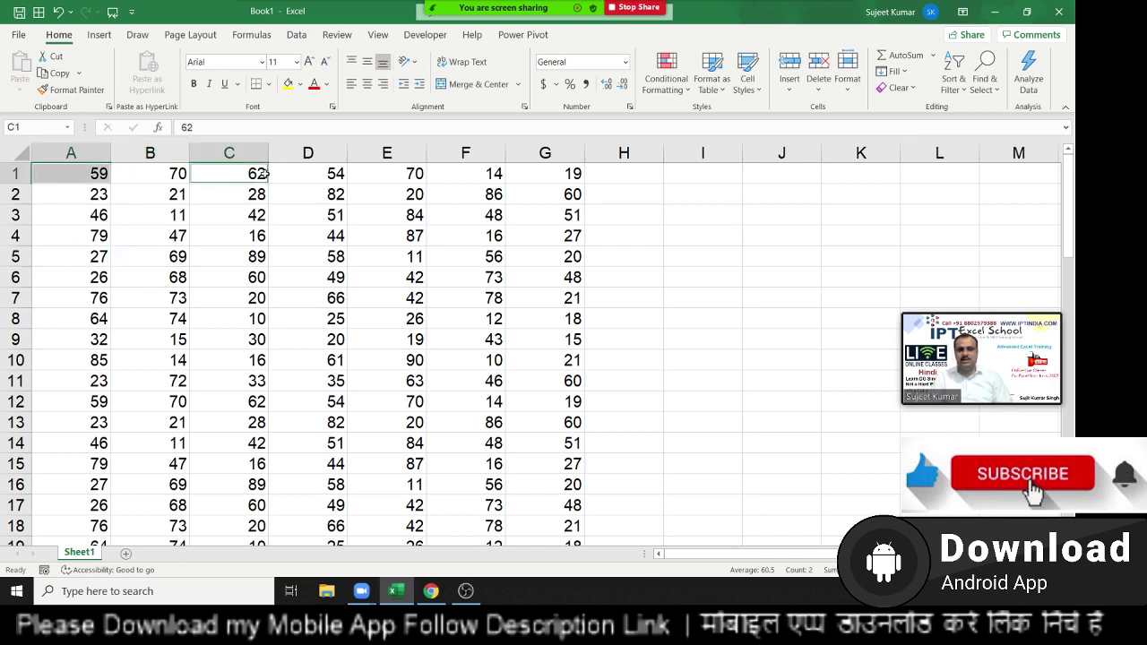
{"action": "left_click", "coordinate": [389, 171], "text": "ctrl"}
{"action": "left_click", "coordinate": [539, 170], "text": "ctrl"}
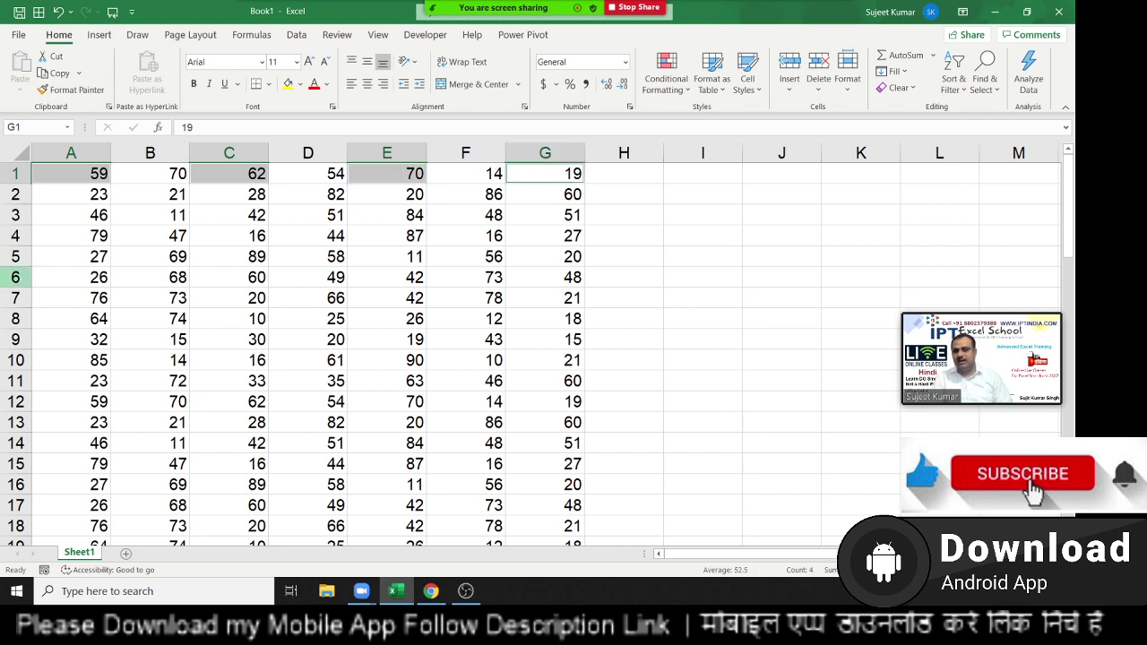
{"action": "key", "text": "ctrl+c"}
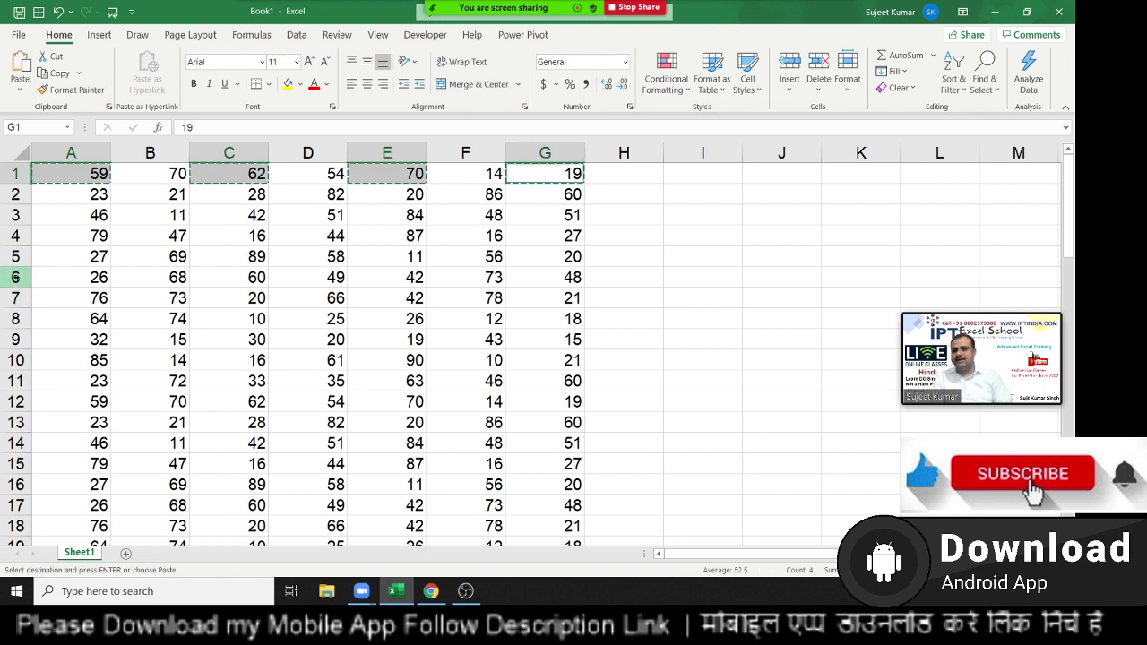
{"action": "key", "text": "Escape"}
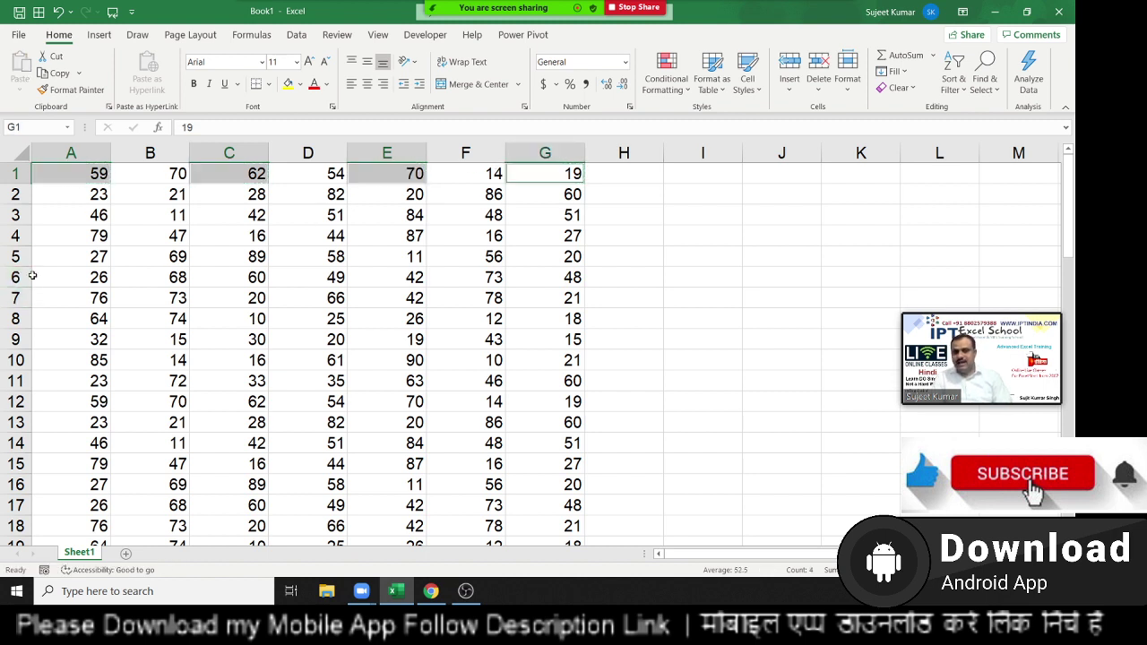
Add A4, C4, E4 and G4 past the warning and copy all eight cells.
{"action": "left_click", "coordinate": [86, 239], "text": "ctrl"}
{"action": "key", "text": "ctrl+c"}
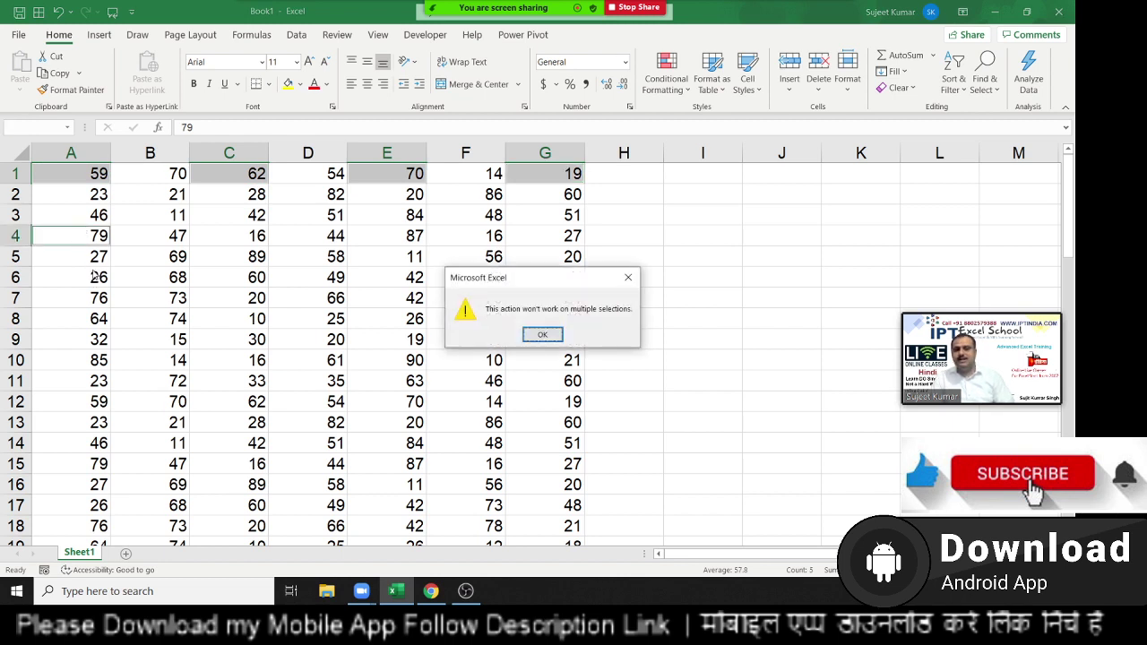
{"action": "key", "text": "Return"}
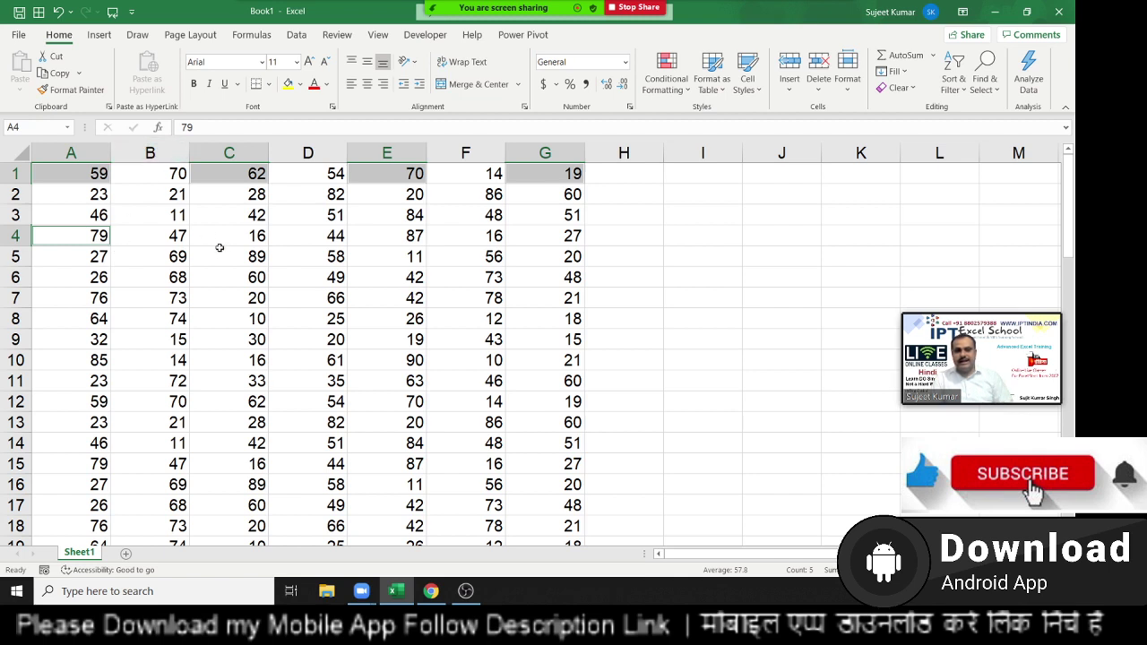
{"action": "left_click", "coordinate": [237, 235], "text": "ctrl"}
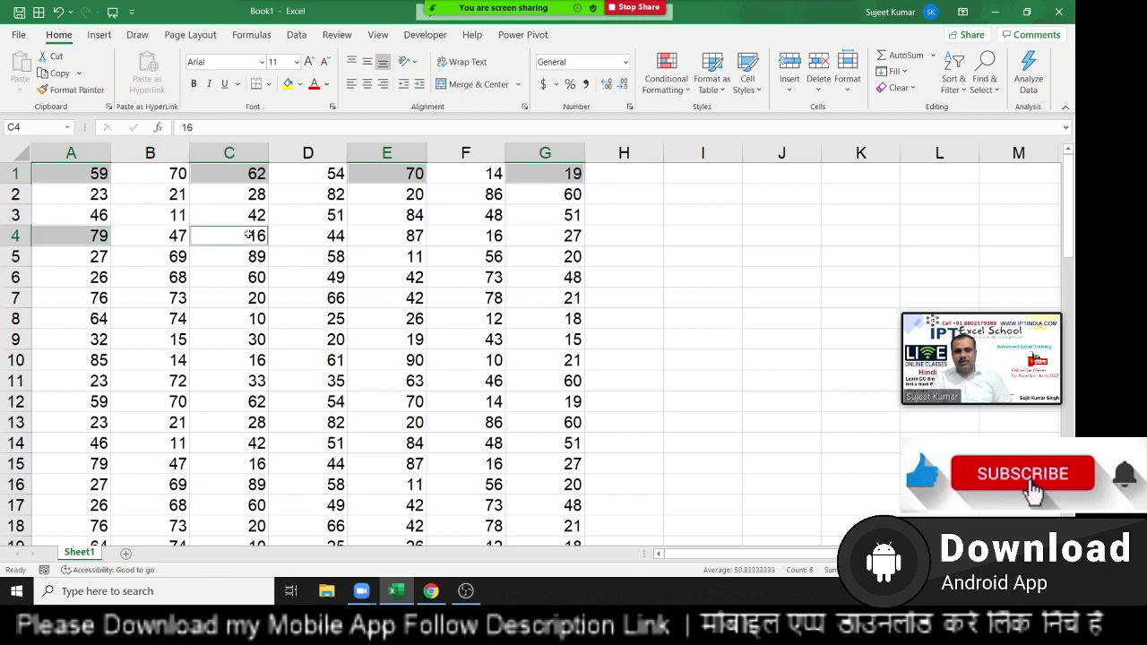
{"action": "left_click", "coordinate": [394, 240], "text": "ctrl"}
{"action": "left_click", "coordinate": [535, 240], "text": "ctrl"}
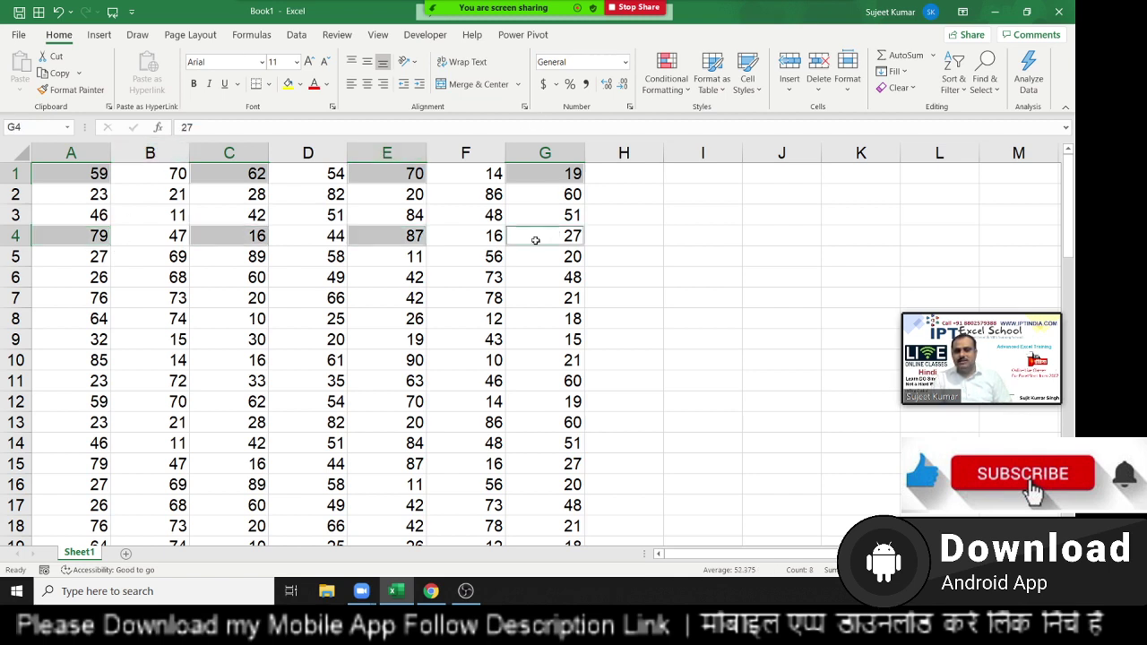
{"action": "key", "text": "ctrl+c"}
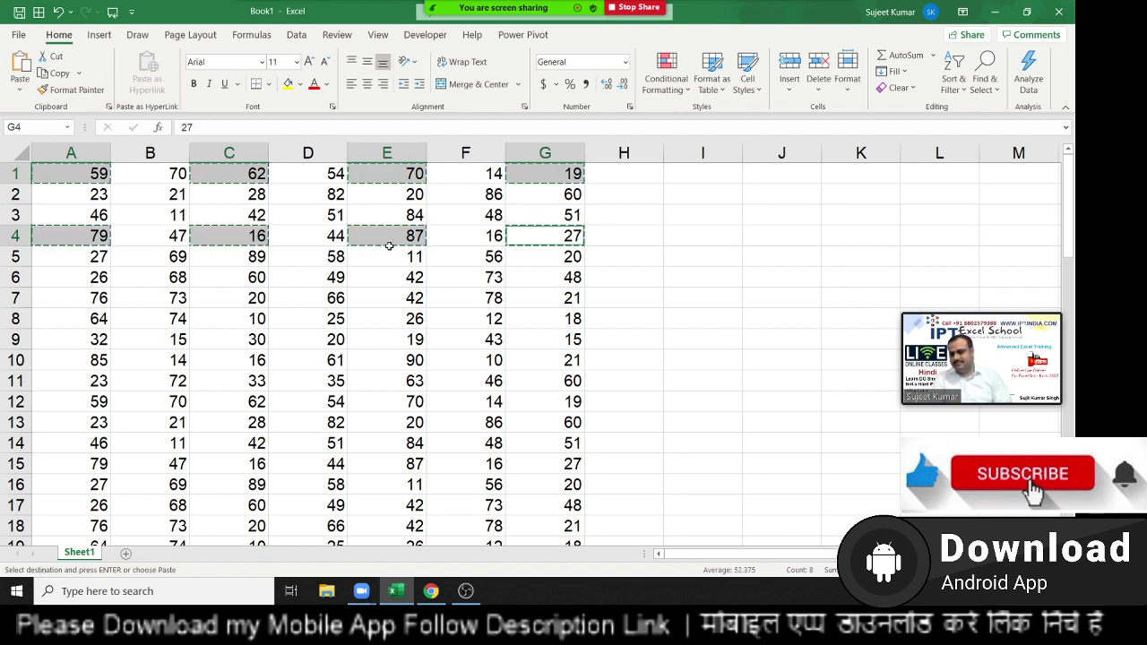
{"action": "key", "text": "Escape"}
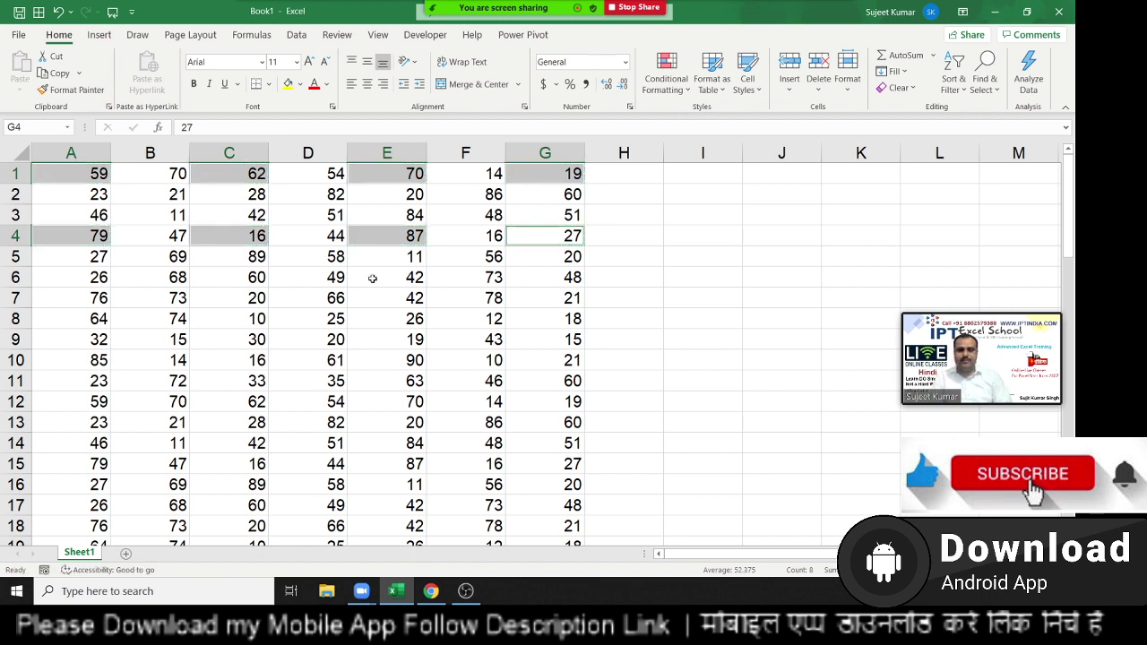
Select the range A1:A5 as a fresh selection.
{"action": "left_click", "coordinate": [373, 279]}
{"action": "left_click", "coordinate": [98, 173]}
{"action": "left_click_drag", "start_coordinate": [99, 173], "coordinate": [93, 260]}
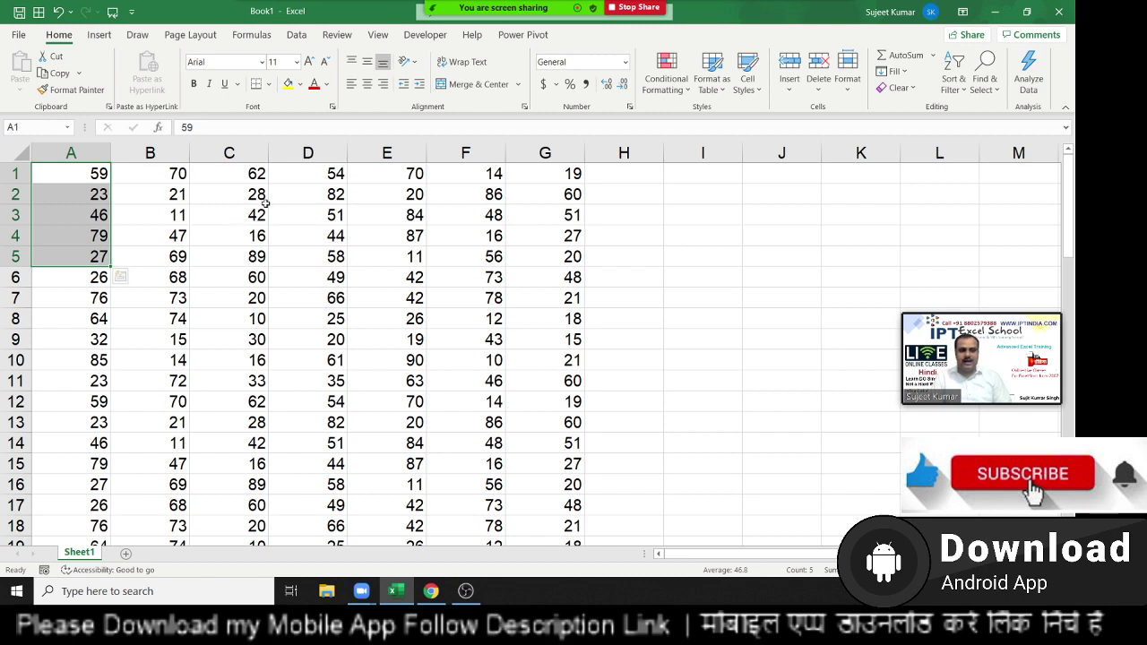
Add D1:D5 to the A1:A5 selection and copy both ranges together.
{"action": "key", "text": "ctrl+q"}
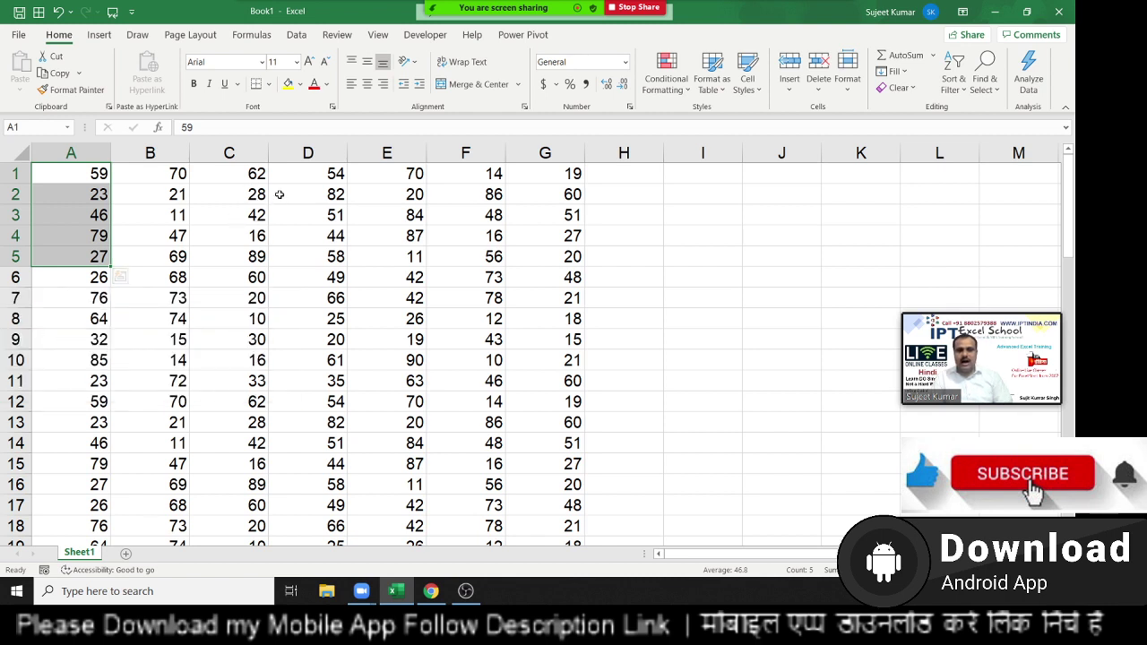
{"action": "left_click", "coordinate": [306, 180], "text": "ctrl"}
{"action": "left_click_drag", "start_coordinate": [306, 185], "coordinate": [307, 249]}
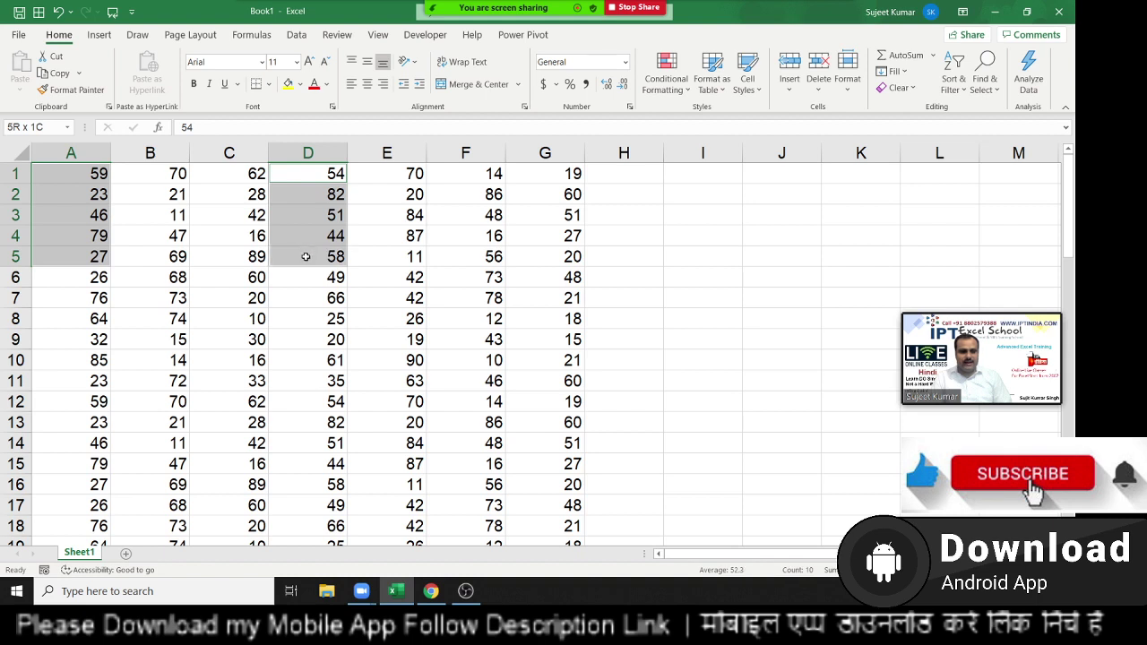
{"action": "key", "text": "ctrl+c"}
{"action": "key", "text": "Escape"}
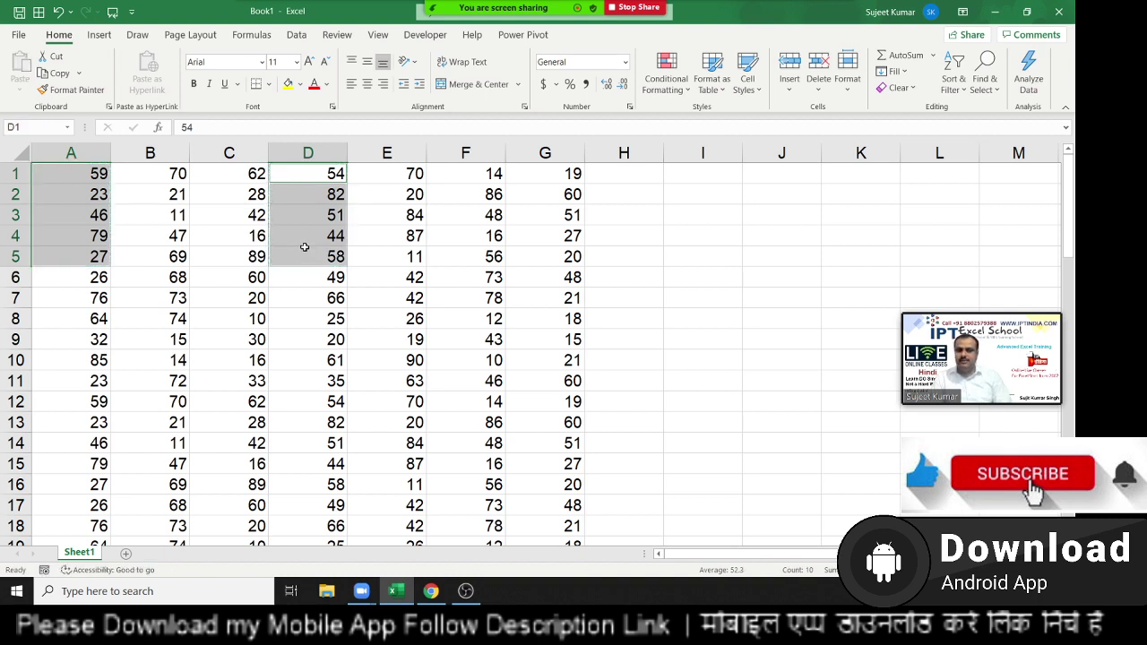
Add F1:F5 and copy the A, D and F ranges as one selection.
{"action": "left_click", "coordinate": [474, 180], "text": "ctrl"}
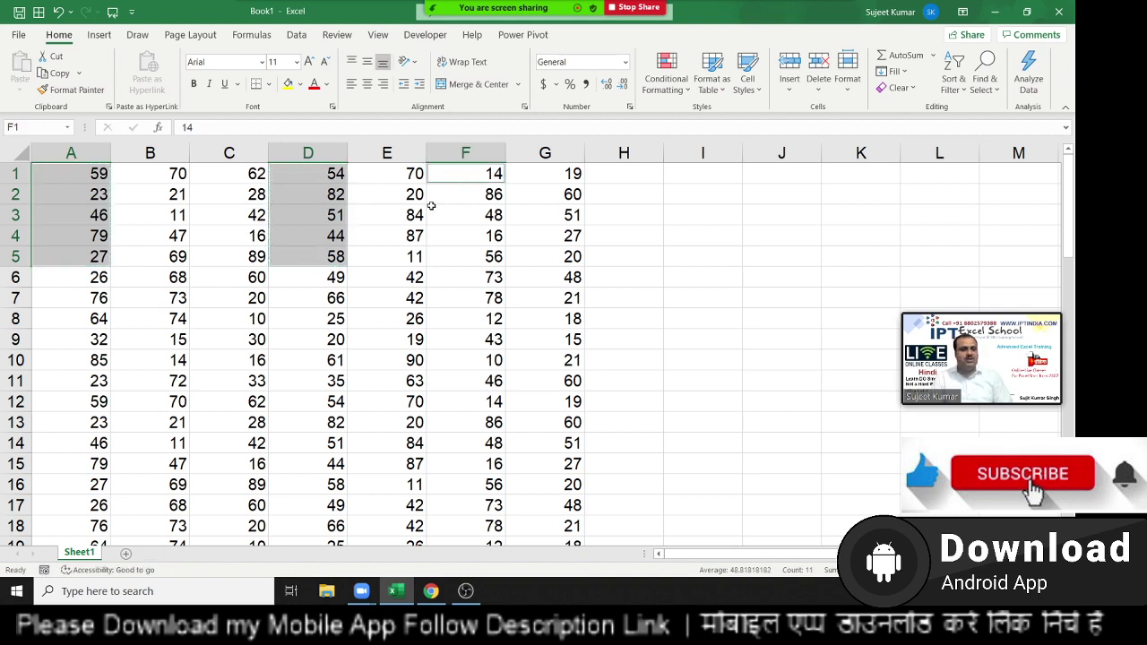
{"action": "left_click_drag", "start_coordinate": [449, 179], "coordinate": [454, 252]}
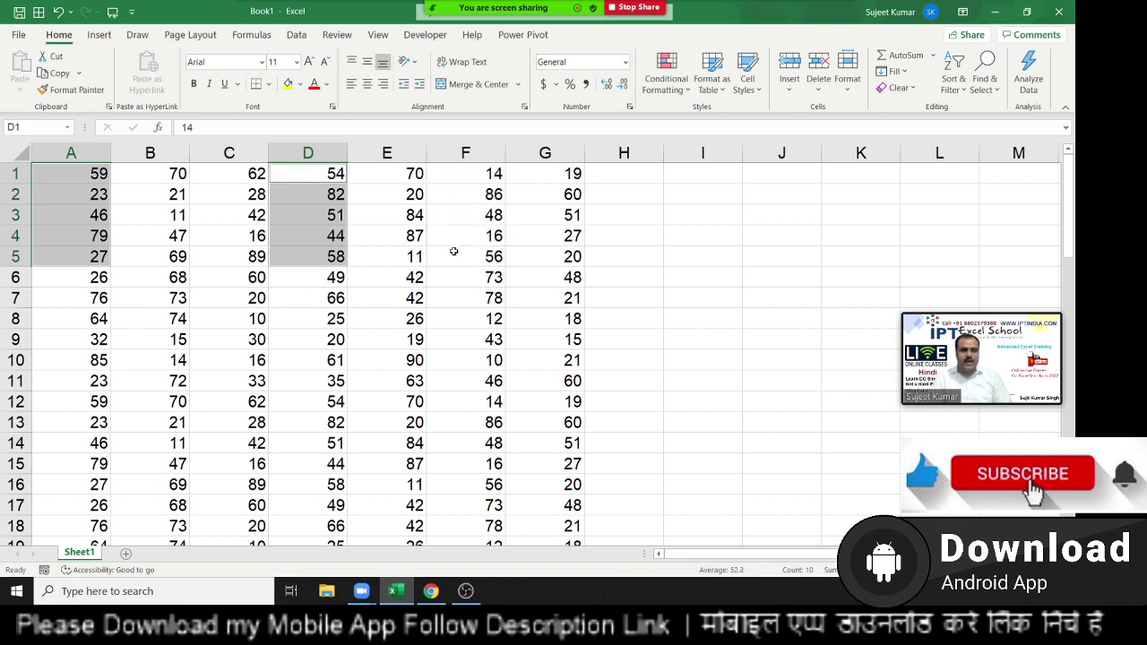
{"action": "left_click_drag", "start_coordinate": [455, 180], "coordinate": [456, 263]}
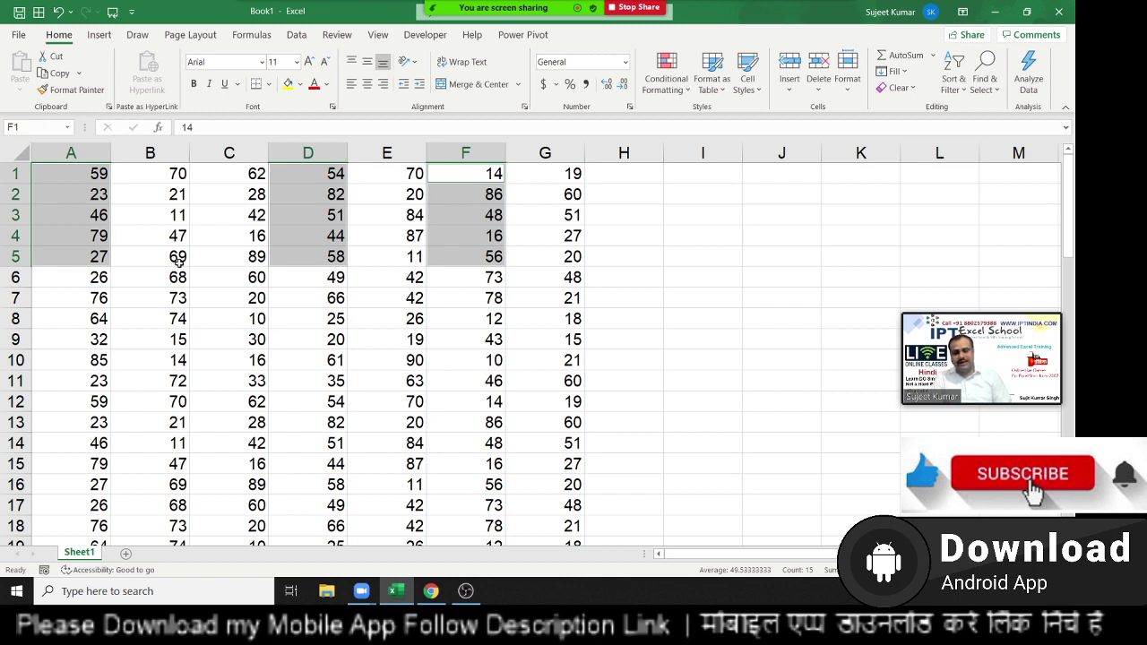
{"action": "key", "text": "ctrl+c"}
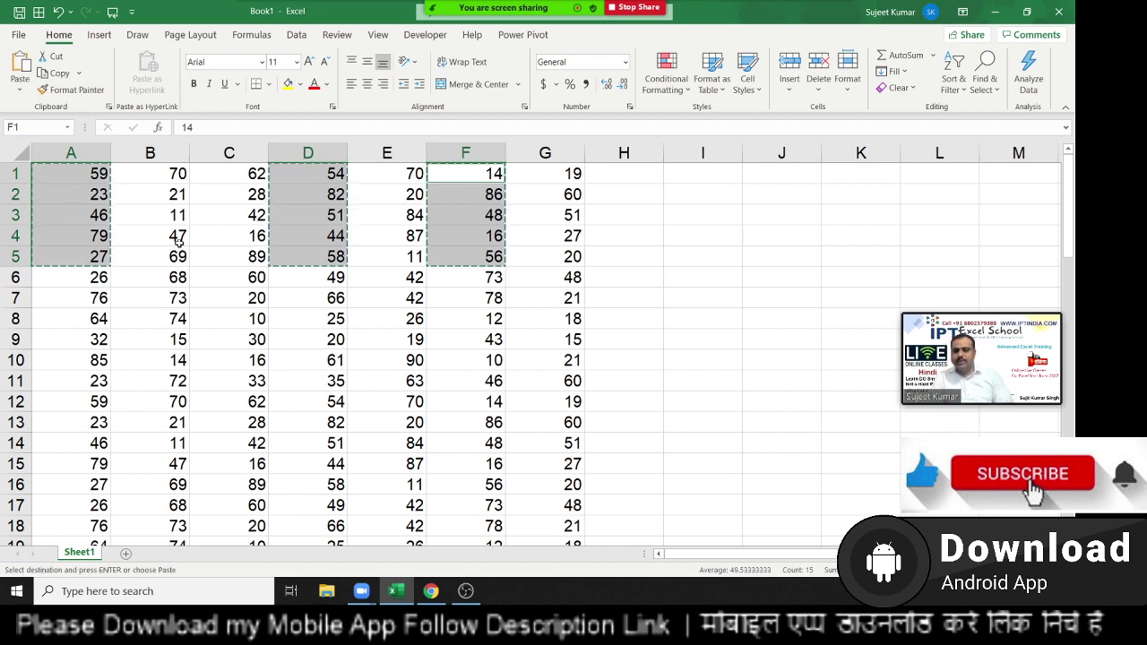
{"action": "key", "text": "Escape"}
{"action": "left_click", "coordinate": [182, 270]}
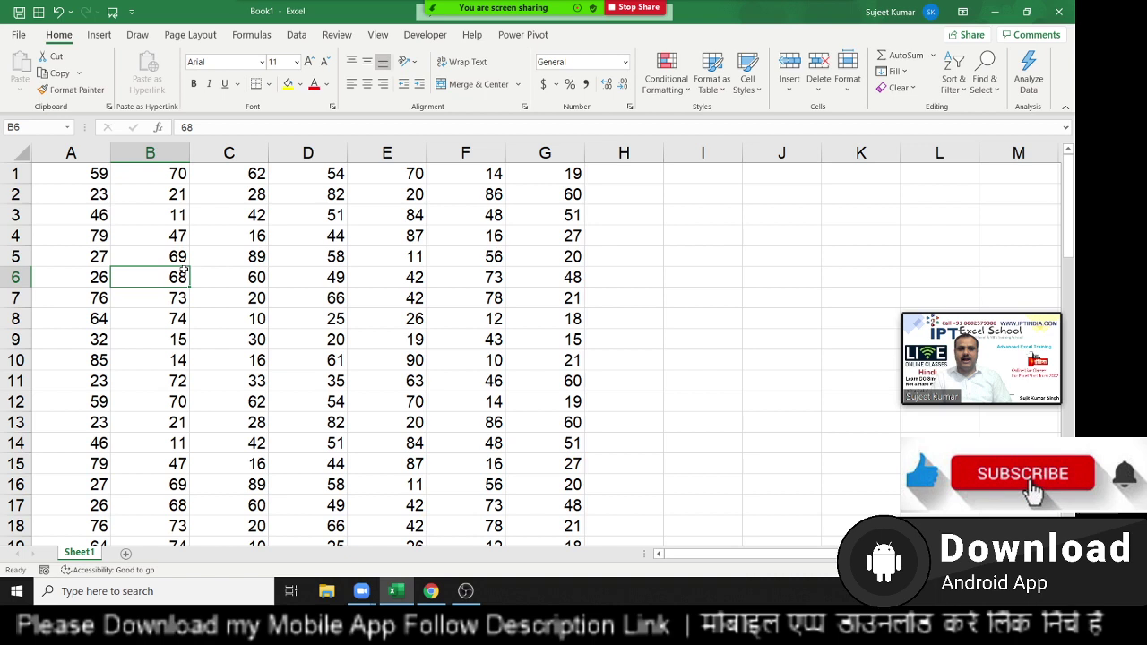
Copy A1, C1, D1 and F1 and paste them side by side into I2:L2.
{"action": "left_click", "coordinate": [72, 170]}
{"action": "left_click", "coordinate": [218, 167], "text": "ctrl"}
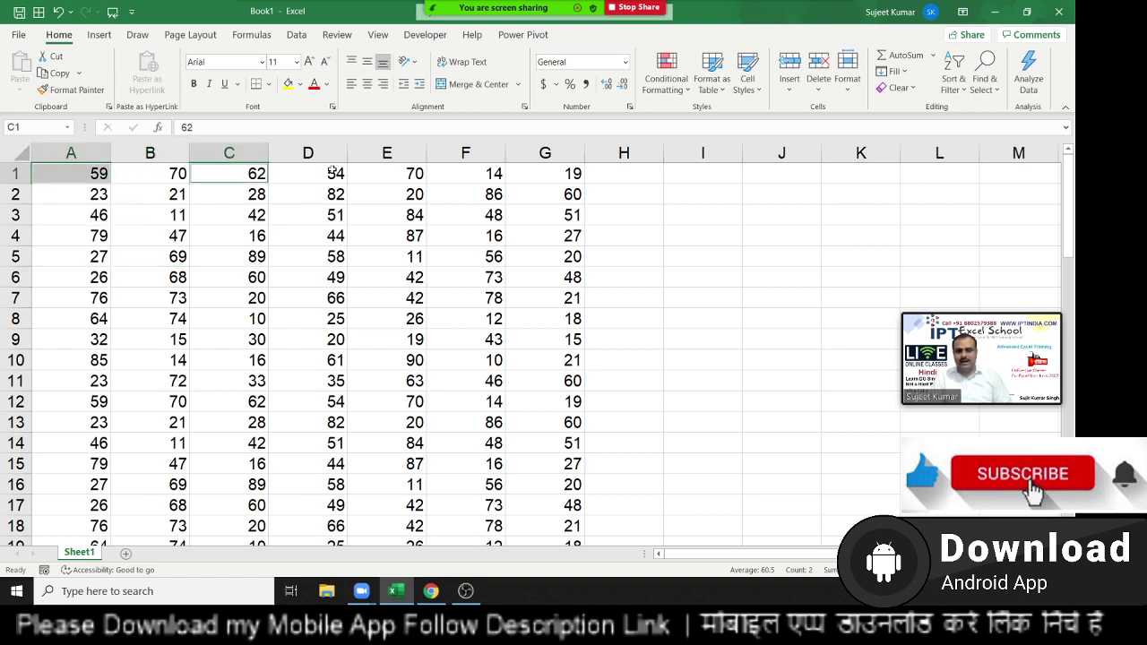
{"action": "left_click", "coordinate": [331, 170], "text": "ctrl"}
{"action": "left_click", "coordinate": [483, 174], "text": "ctrl"}
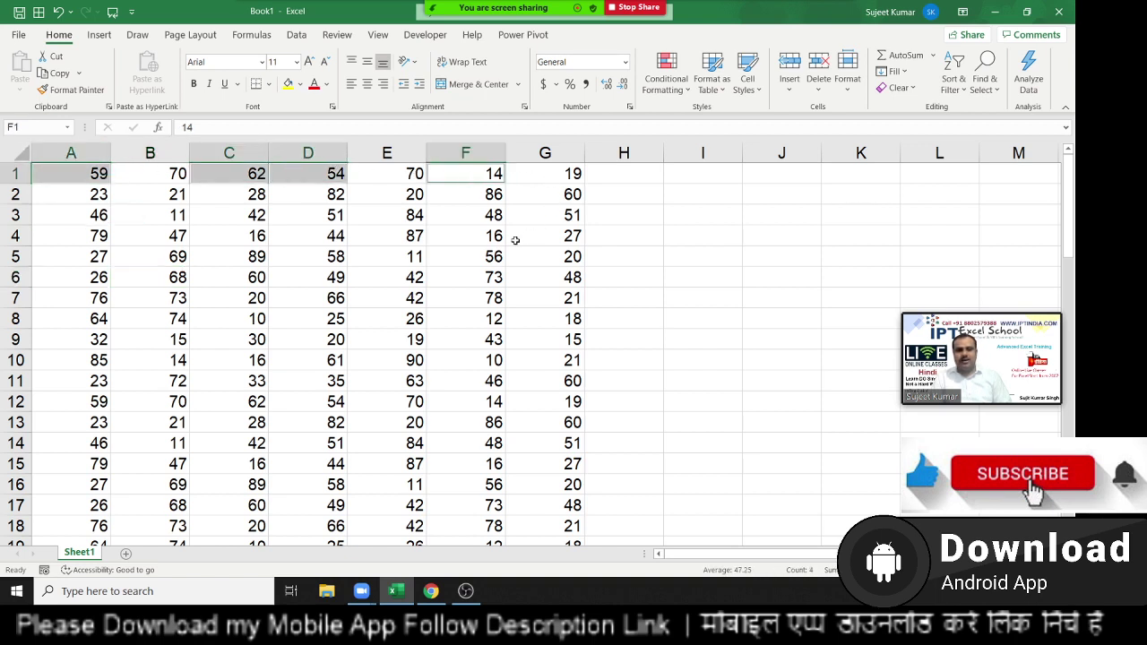
{"action": "key", "text": "ctrl+c"}
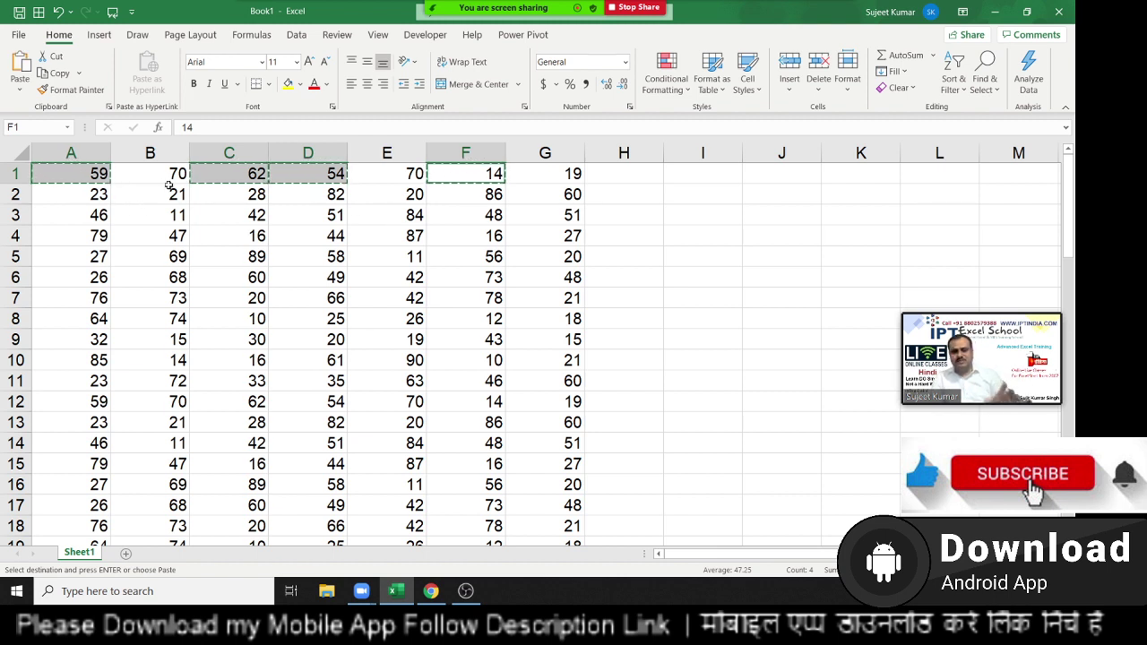
{"action": "left_click", "coordinate": [693, 195]}
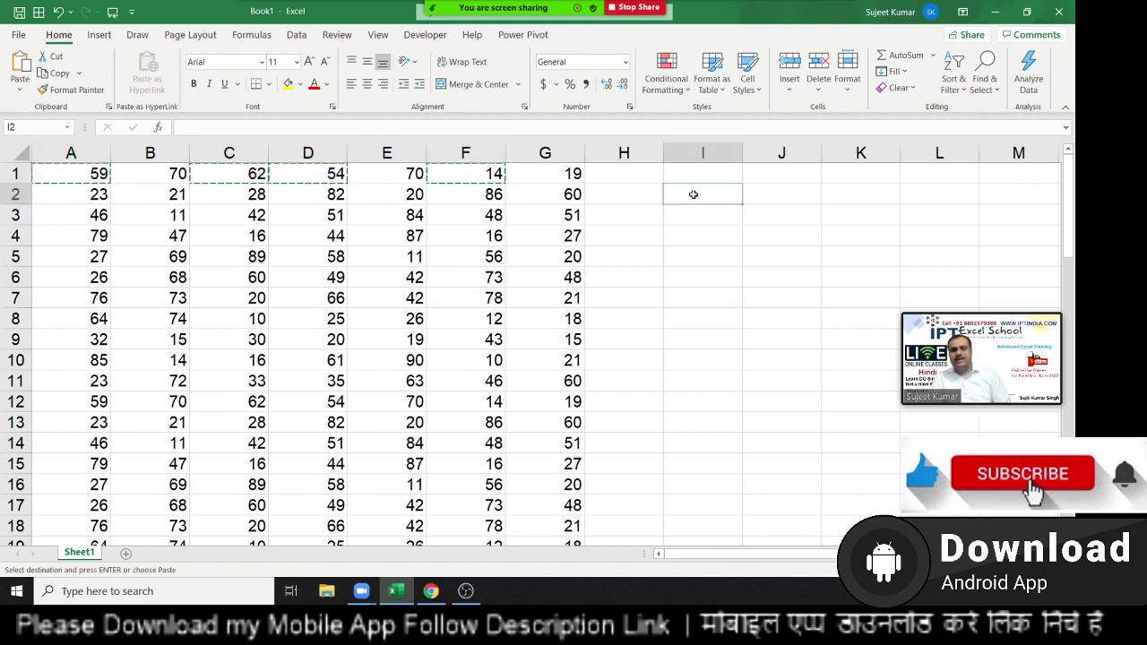
{"action": "key", "text": "ctrl+v"}
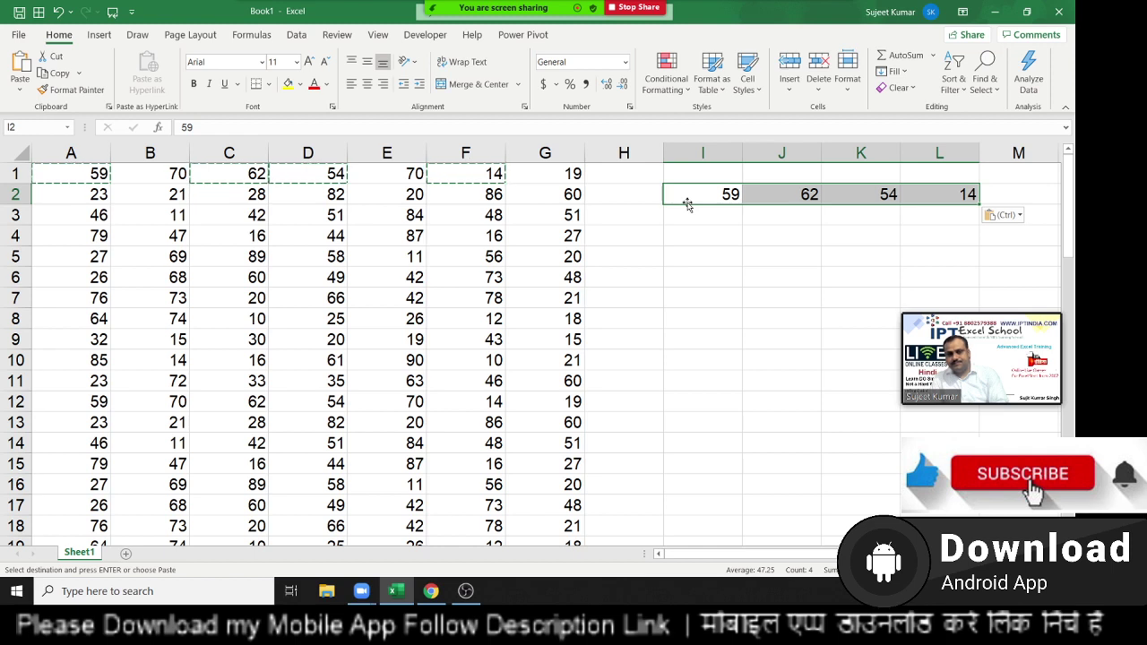
Remove the pasted 59, 62, 54, 14 values and create a new blank workbook.
{"action": "key", "text": "Delete"}
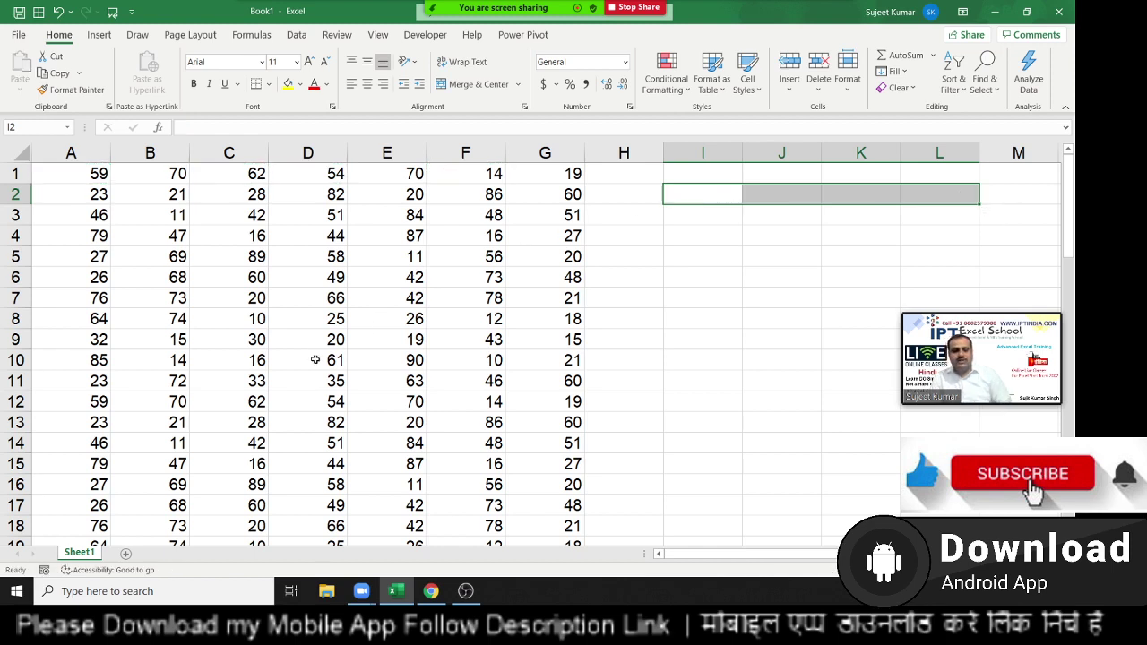
{"action": "left_click", "coordinate": [314, 359]}
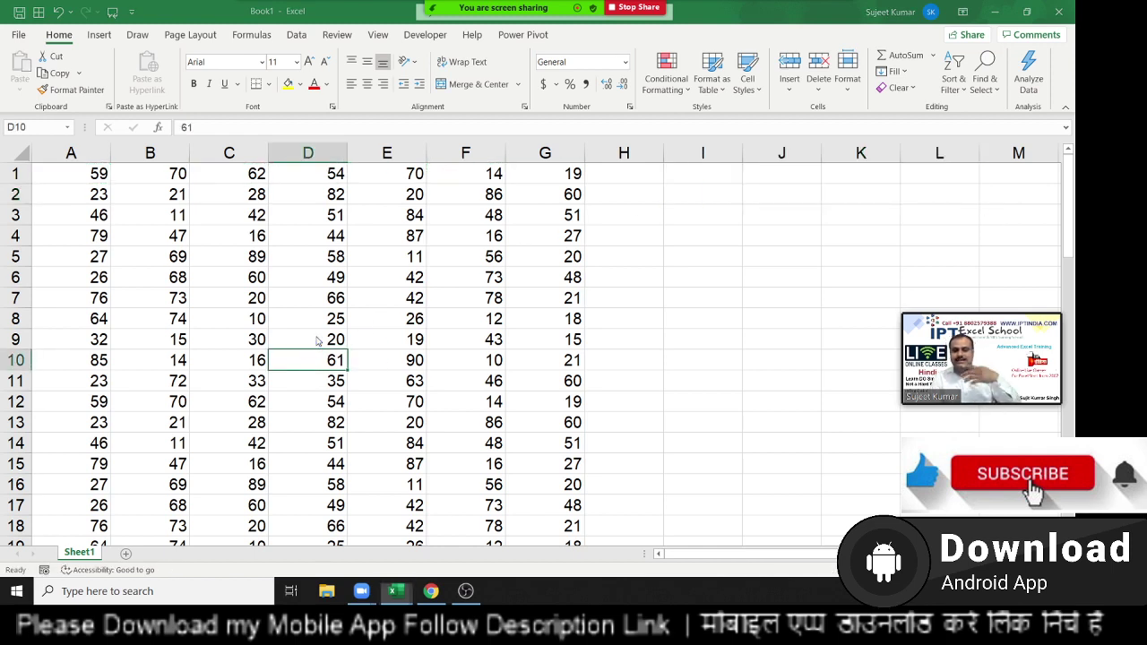
{"action": "key", "text": "ctrl+n"}
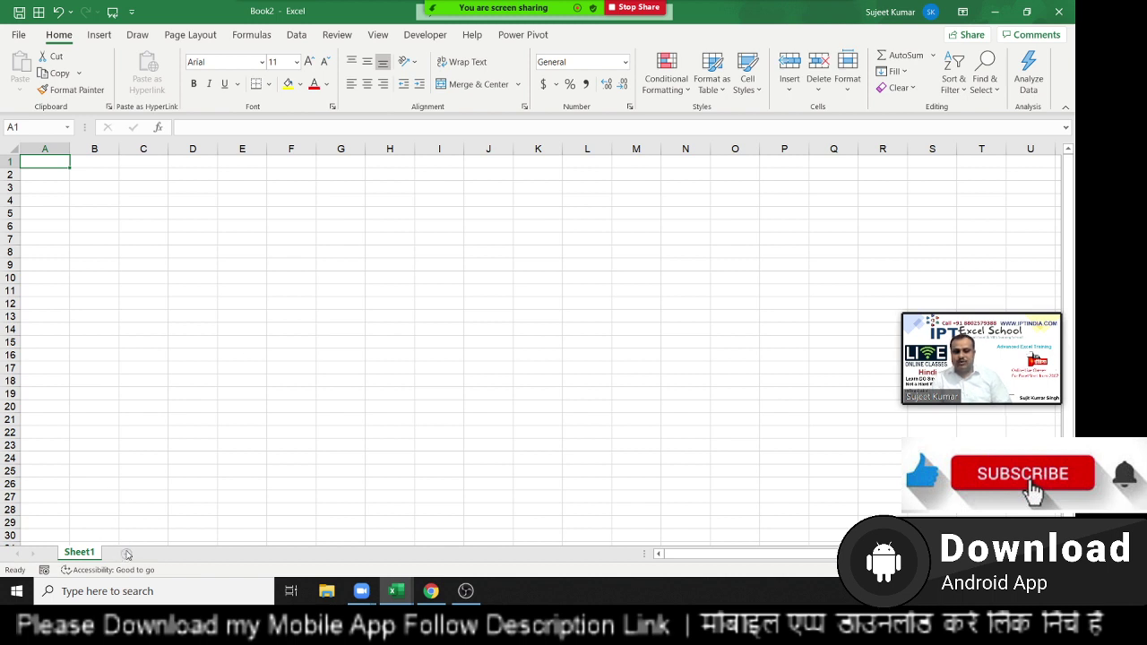
Add new worksheets to Book2 until Sheet6 exists.
{"action": "left_click", "coordinate": [127, 555]}
{"action": "left_click", "coordinate": [169, 554]}
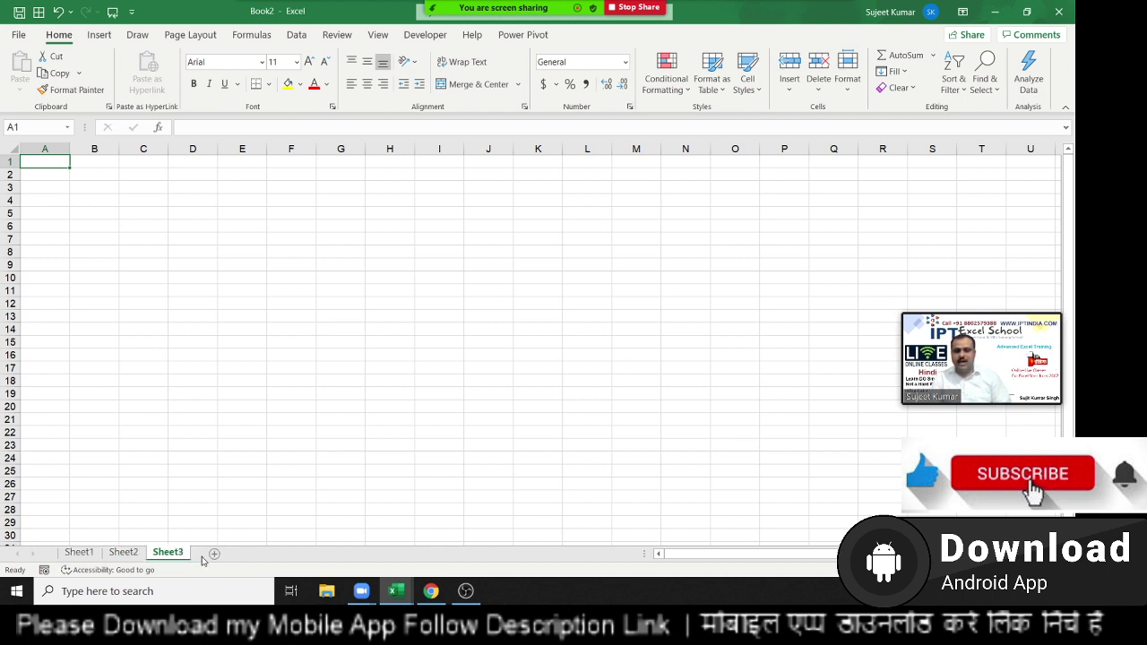
{"action": "left_click", "coordinate": [214, 554]}
{"action": "left_click", "coordinate": [258, 554]}
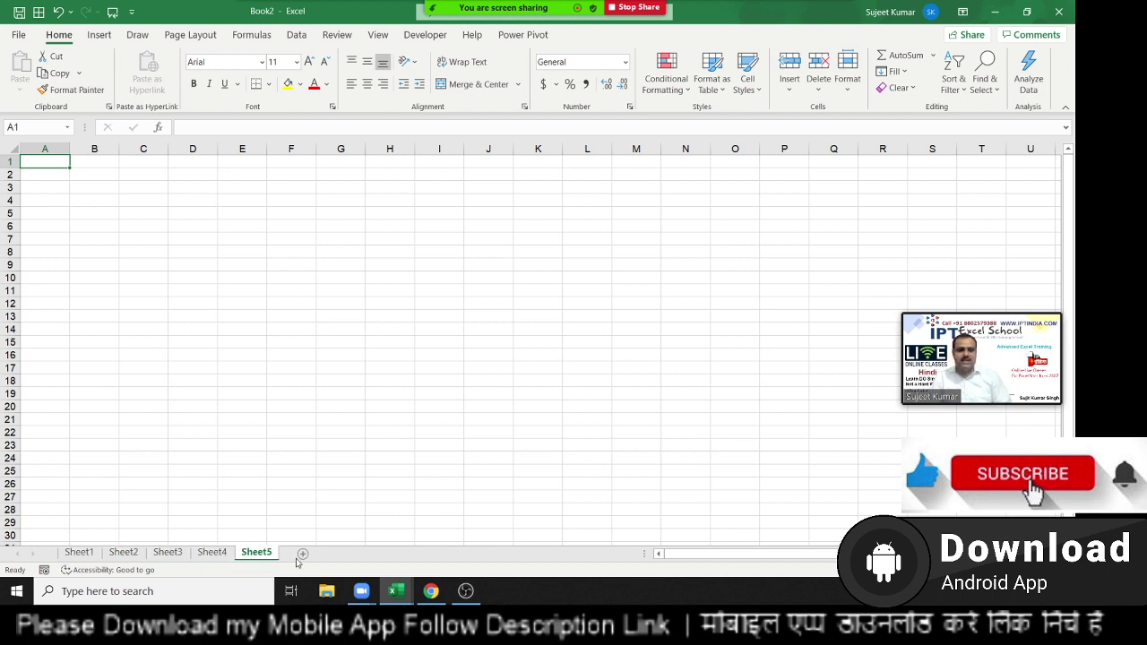
{"action": "left_click", "coordinate": [302, 554]}
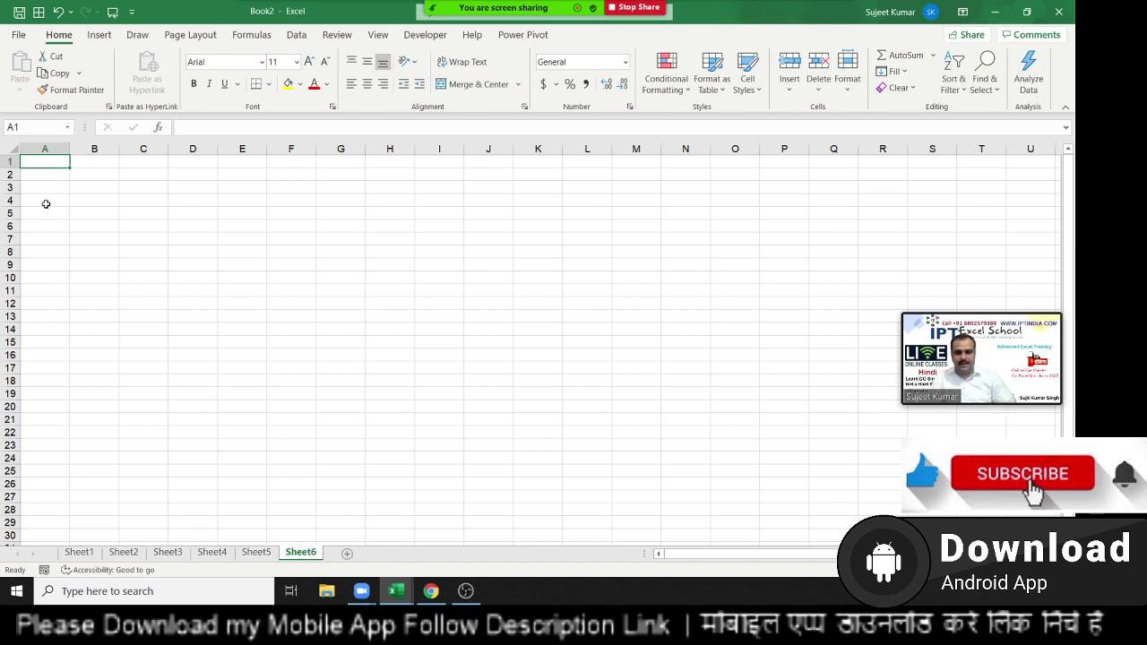
Browse Sheet1 through Sheet6, then return to Sheet1.
{"action": "left_click", "coordinate": [77, 553]}
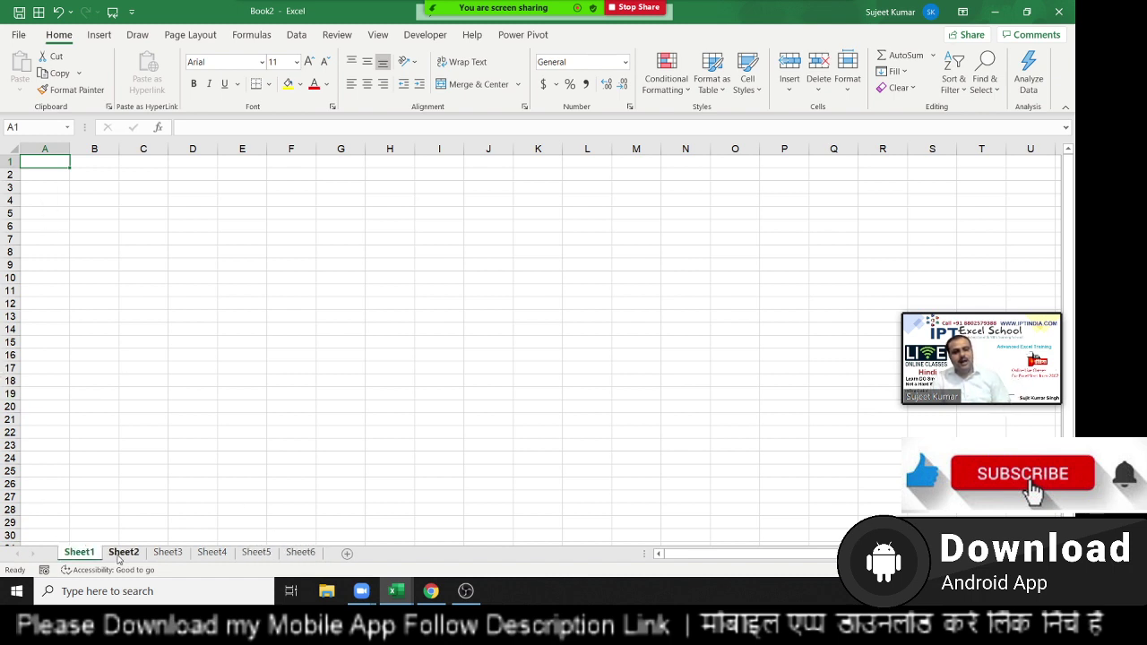
{"action": "left_click", "coordinate": [123, 553]}
{"action": "left_click", "coordinate": [167, 553]}
{"action": "left_click", "coordinate": [212, 553]}
{"action": "left_click", "coordinate": [255, 553]}
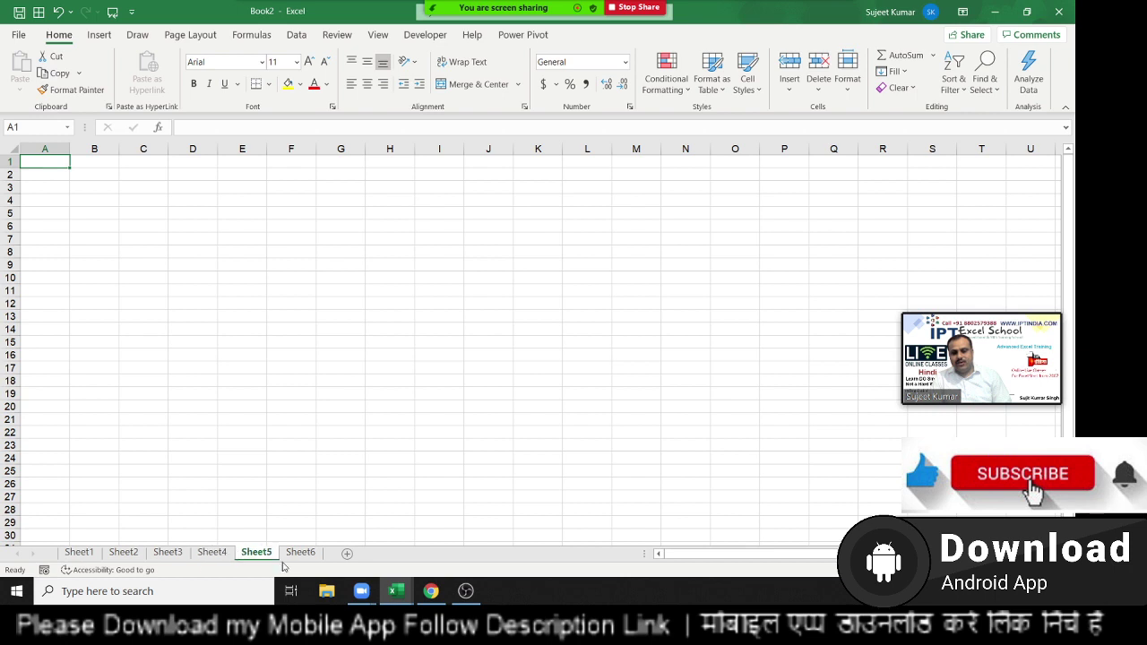
{"action": "left_click", "coordinate": [296, 556]}
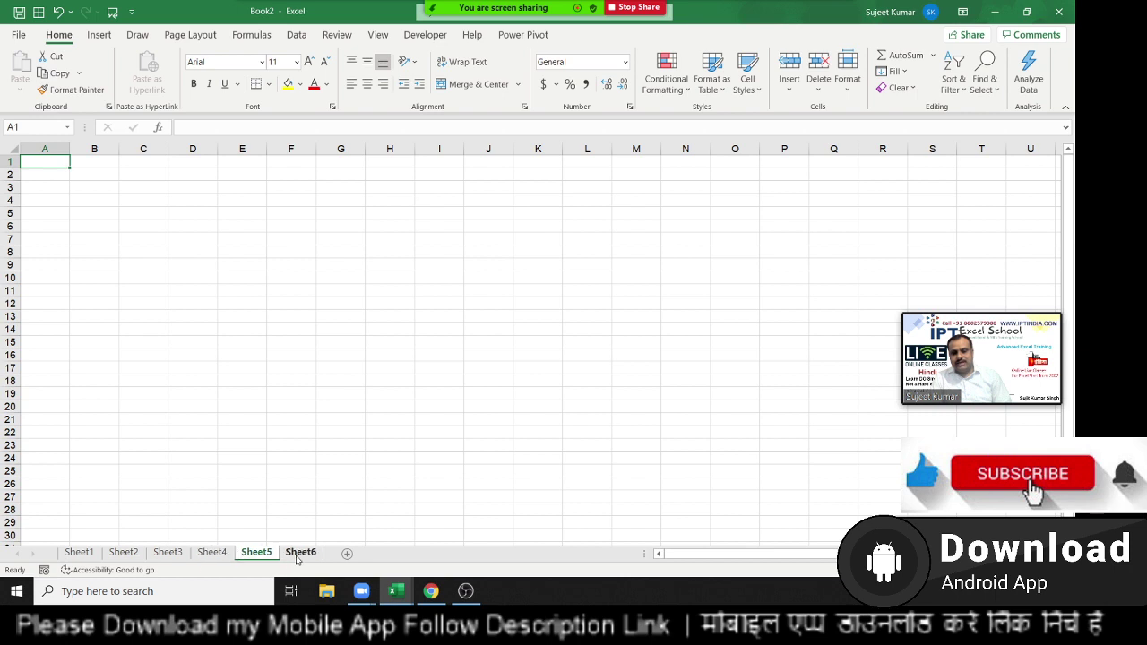
{"action": "left_click", "coordinate": [80, 553]}
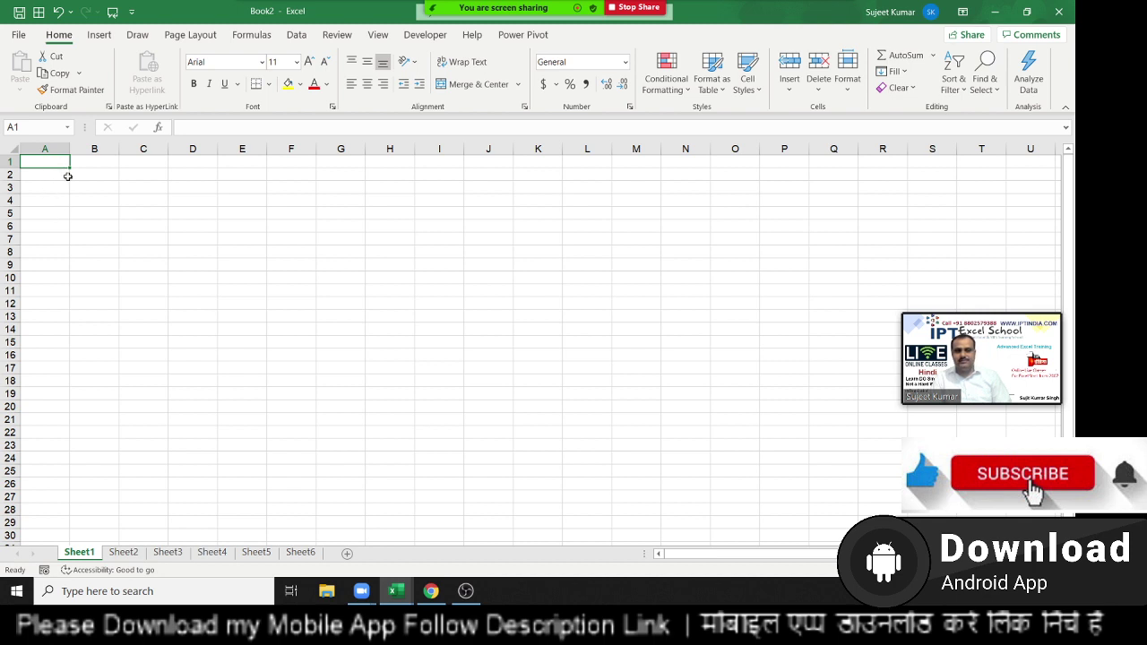
{"action": "left_click_drag", "start_coordinate": [49, 162], "coordinate": [412, 400]}
Enter 'Date' in A4 and today's date 3/10/2021 in B4, then copy A4:B4.
{"action": "left_click", "coordinate": [206, 433]}
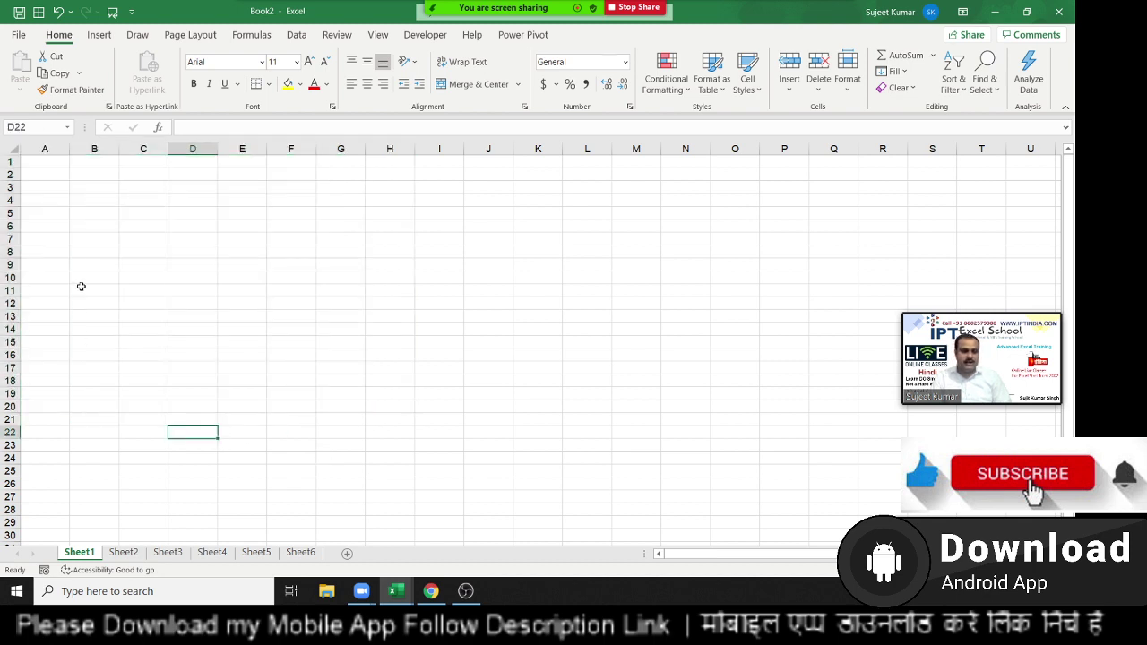
{"action": "left_click", "coordinate": [56, 201]}
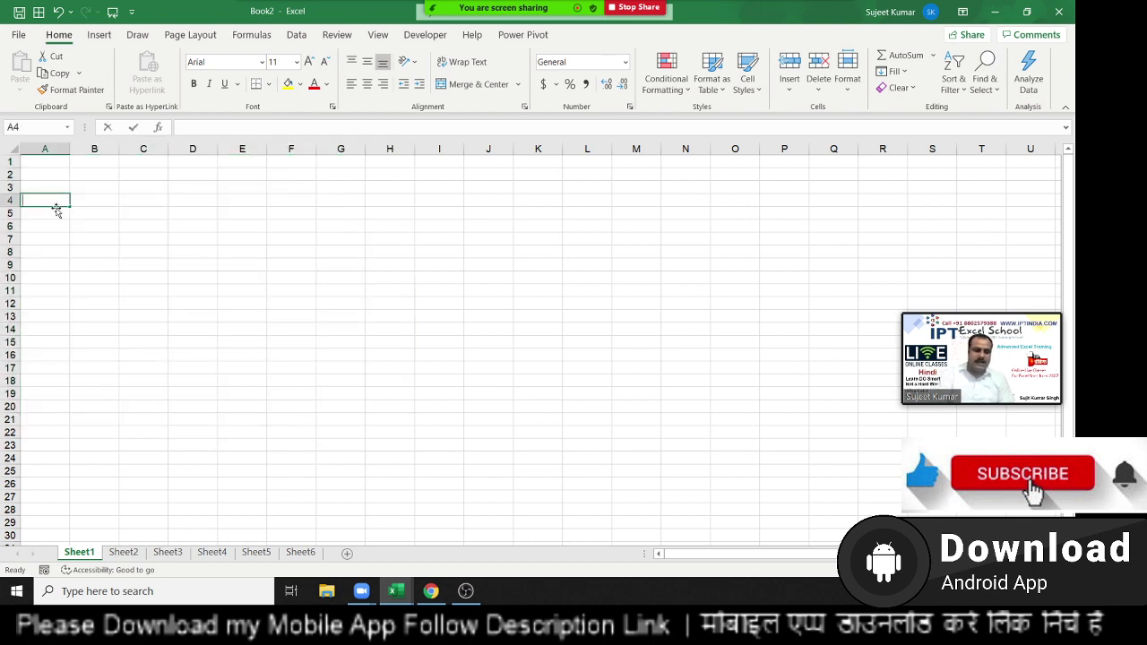
{"action": "type", "text": "Date"}
{"action": "key", "text": "Tab"}
{"action": "key", "text": "ctrl+semicolon"}
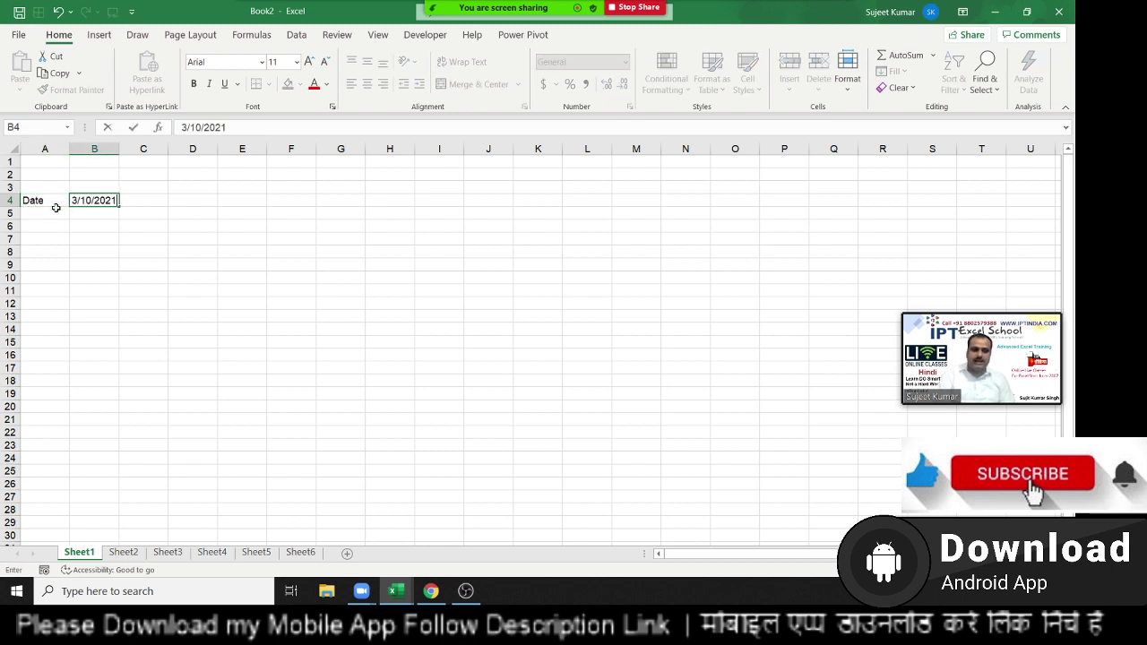
{"action": "key", "text": "Return"}
{"action": "left_click_drag", "start_coordinate": [61, 200], "coordinate": [81, 200]}
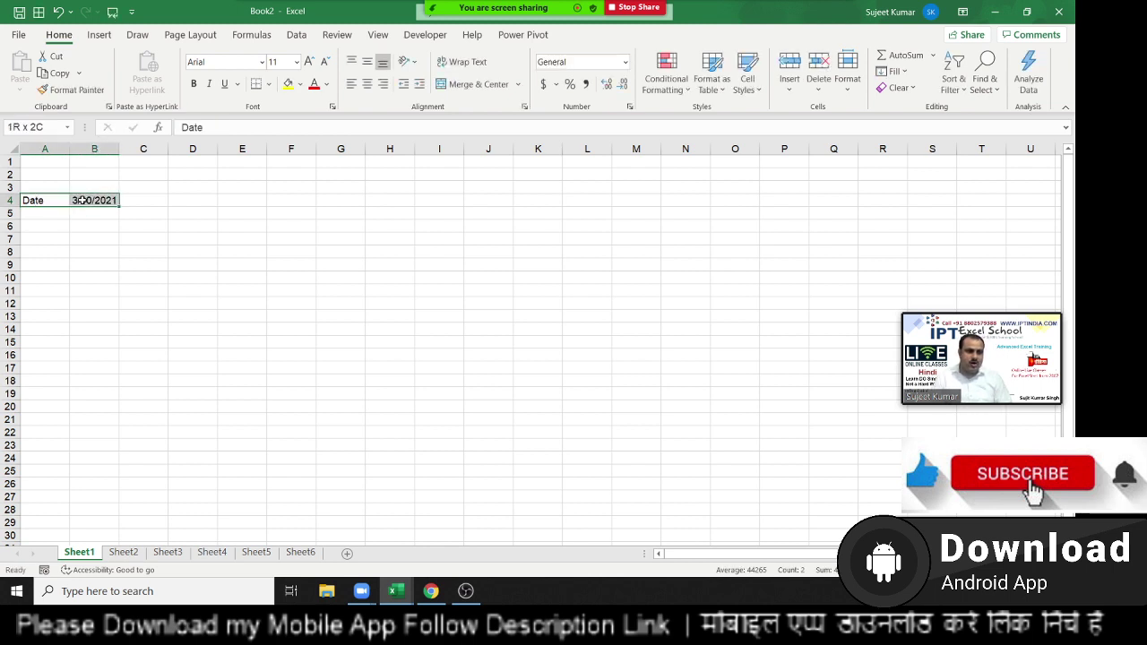
{"action": "key", "text": "ctrl+c"}
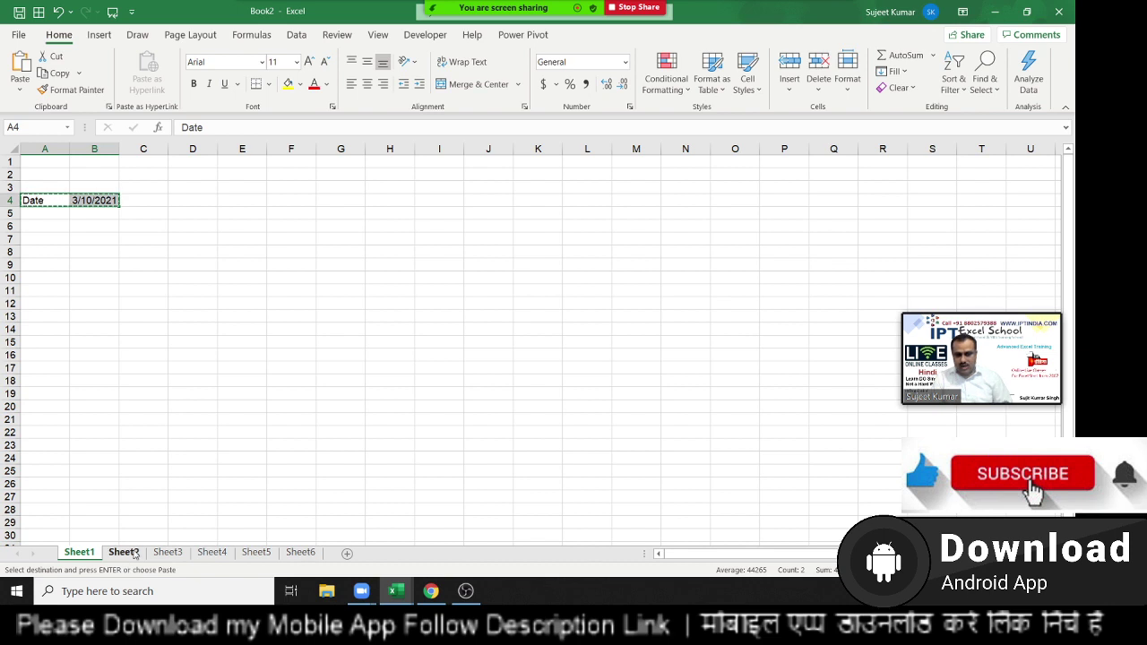
{"action": "left_click", "coordinate": [125, 552]}
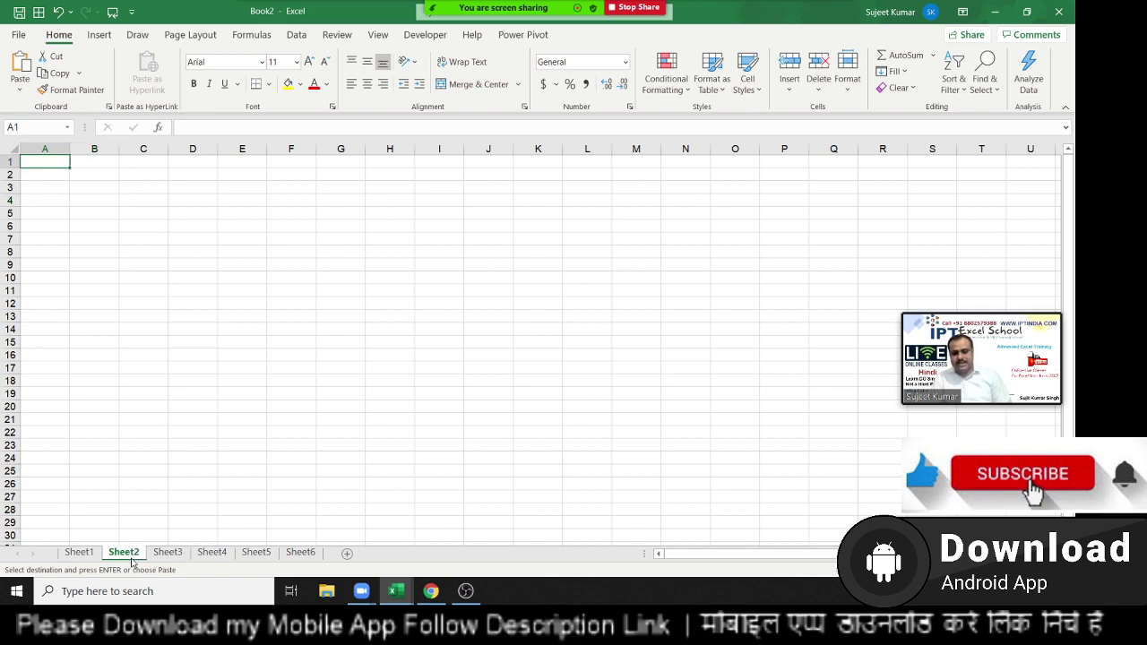
Group Sheet2 through Sheet6 and paste the Date pair into A2:B2.
{"action": "left_click", "coordinate": [302, 552], "text": "shift"}
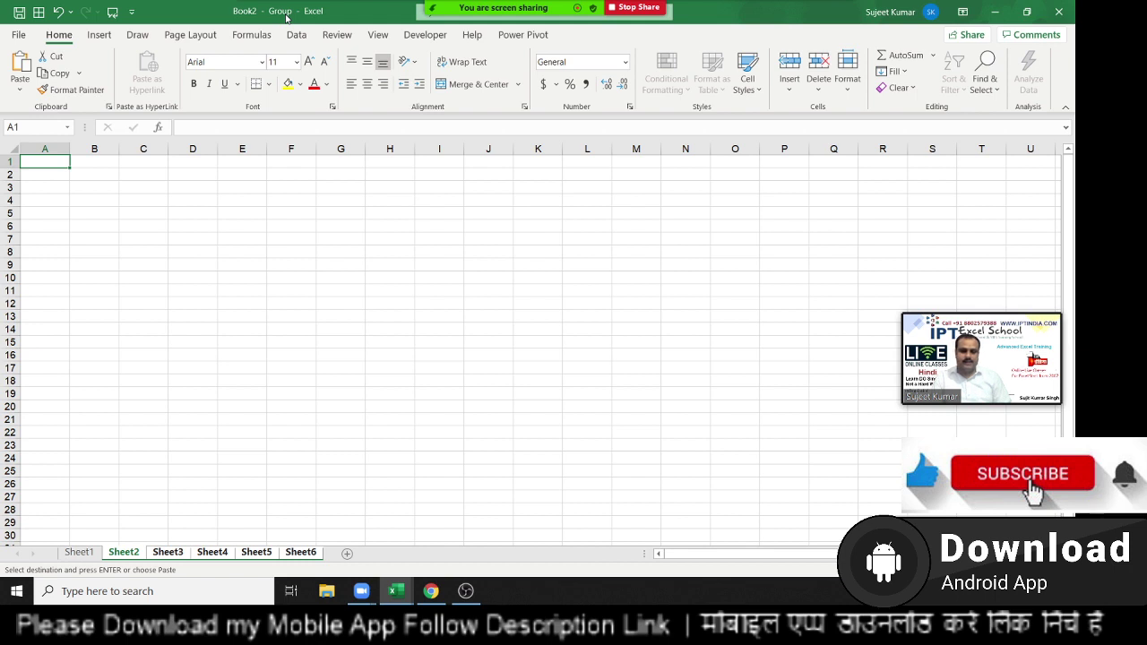
{"action": "left_click", "coordinate": [54, 177]}
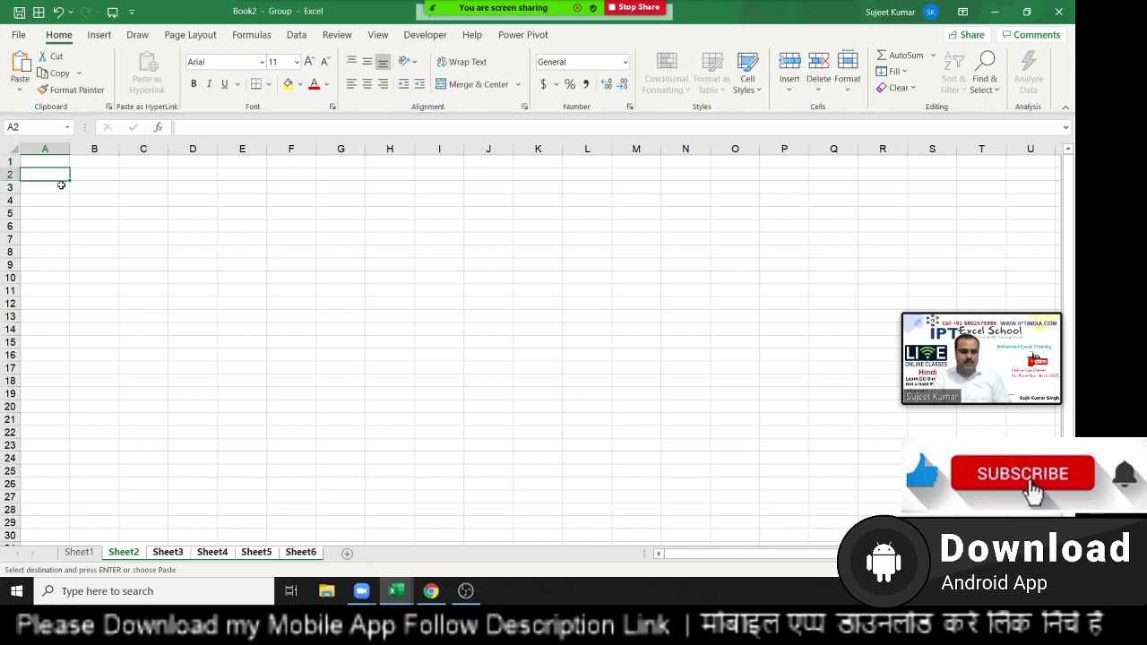
{"action": "key", "text": "ctrl+v"}
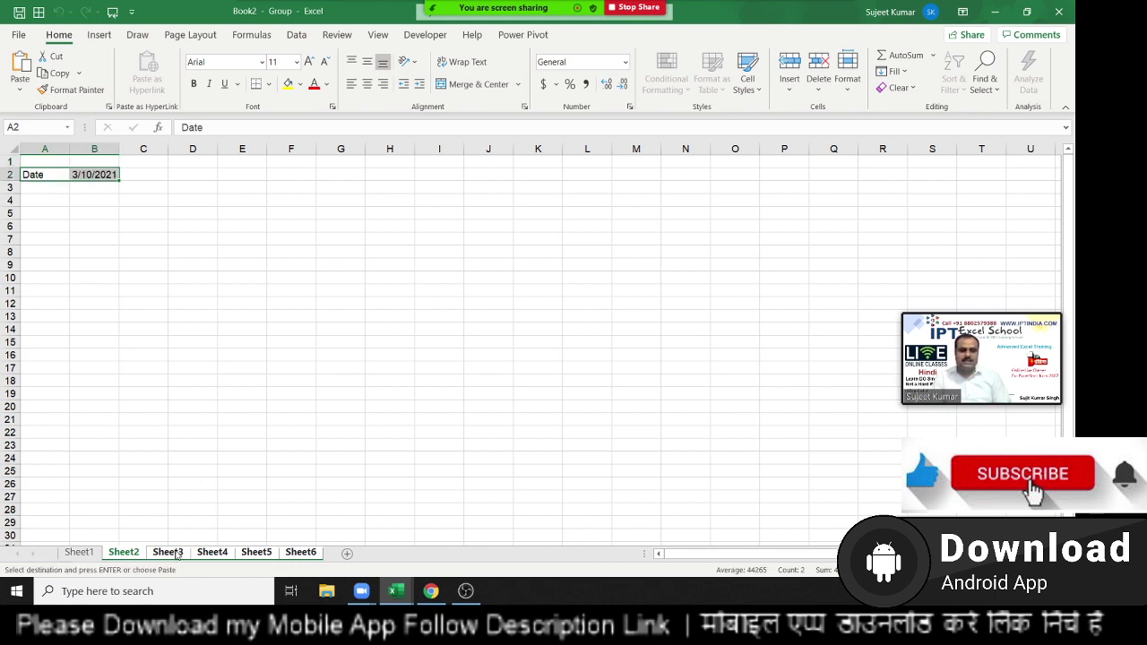
Check the pasted entry on Sheet3 to Sheet6, then ungroup by returning to Sheet1.
{"action": "left_click", "coordinate": [177, 556], "text": "ctrl"}
{"action": "left_click", "coordinate": [210, 556], "text": "ctrl"}
{"action": "left_click", "coordinate": [252, 553], "text": "ctrl"}
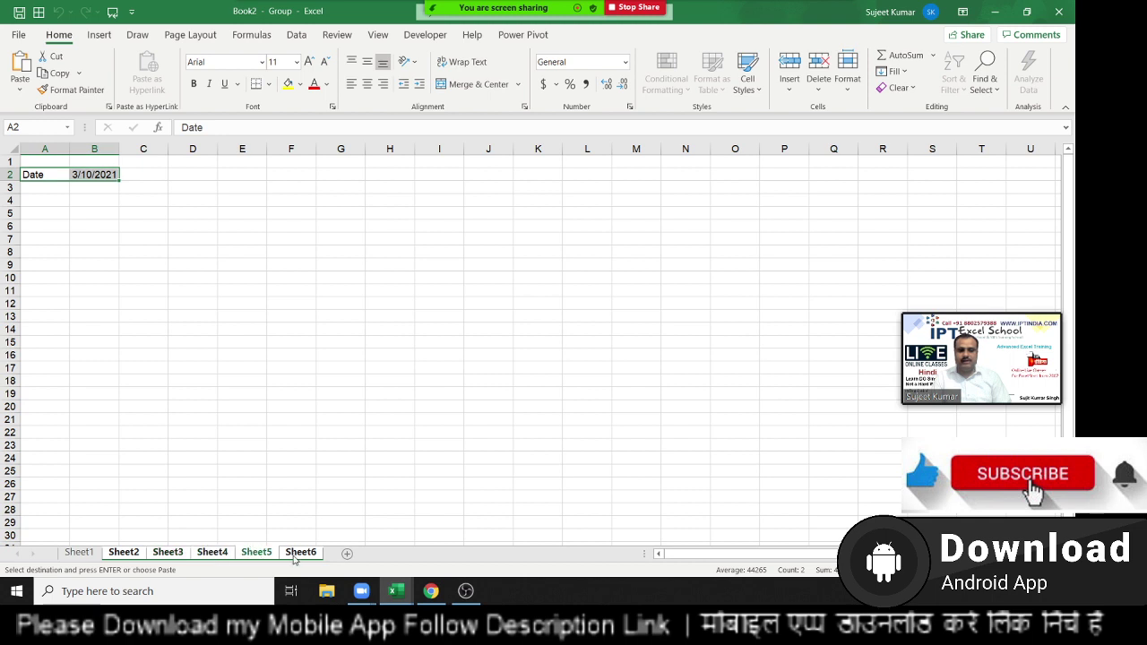
{"action": "left_click", "coordinate": [294, 556], "text": "ctrl"}
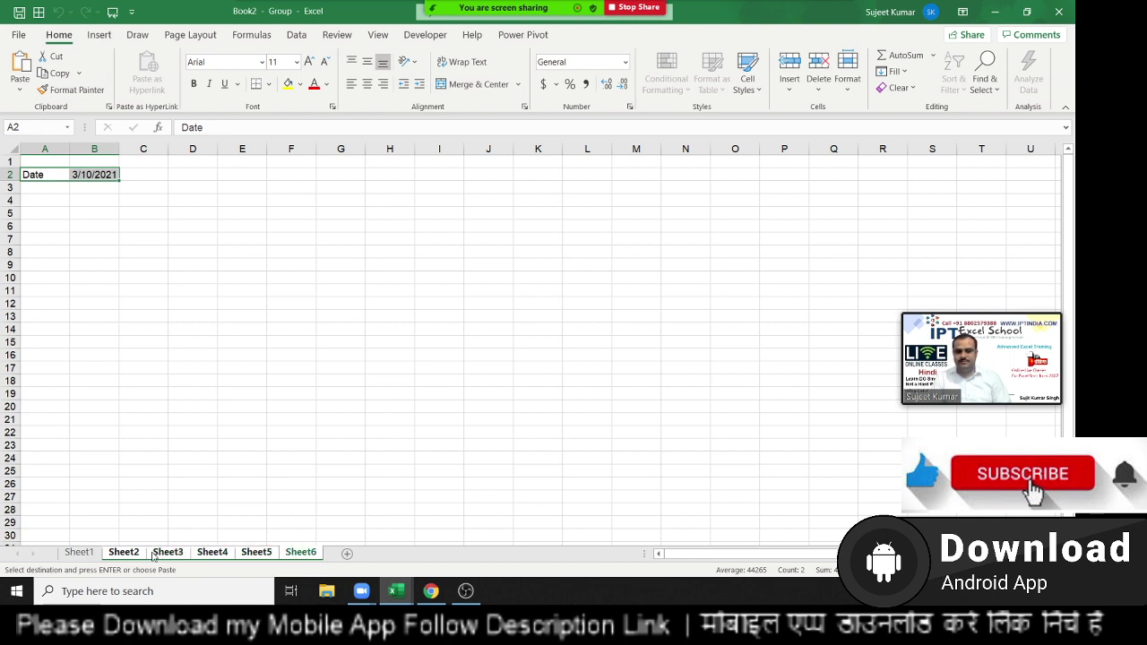
{"action": "left_click", "coordinate": [79, 553]}
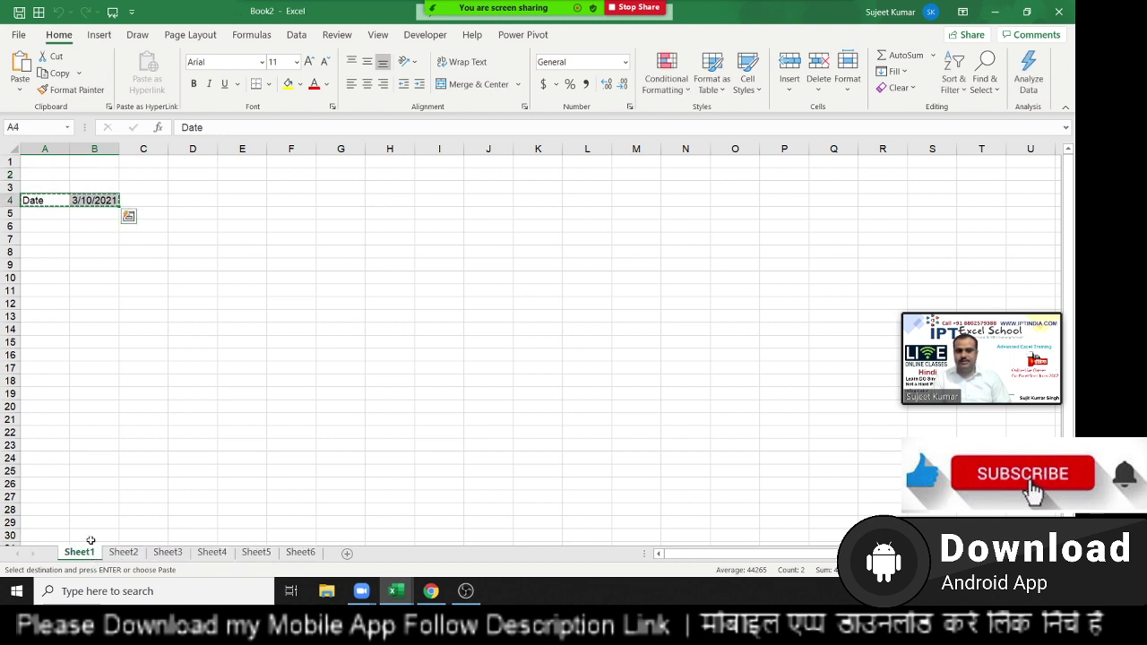
{"action": "key", "text": "Escape"}
{"action": "left_click", "coordinate": [40, 237]}
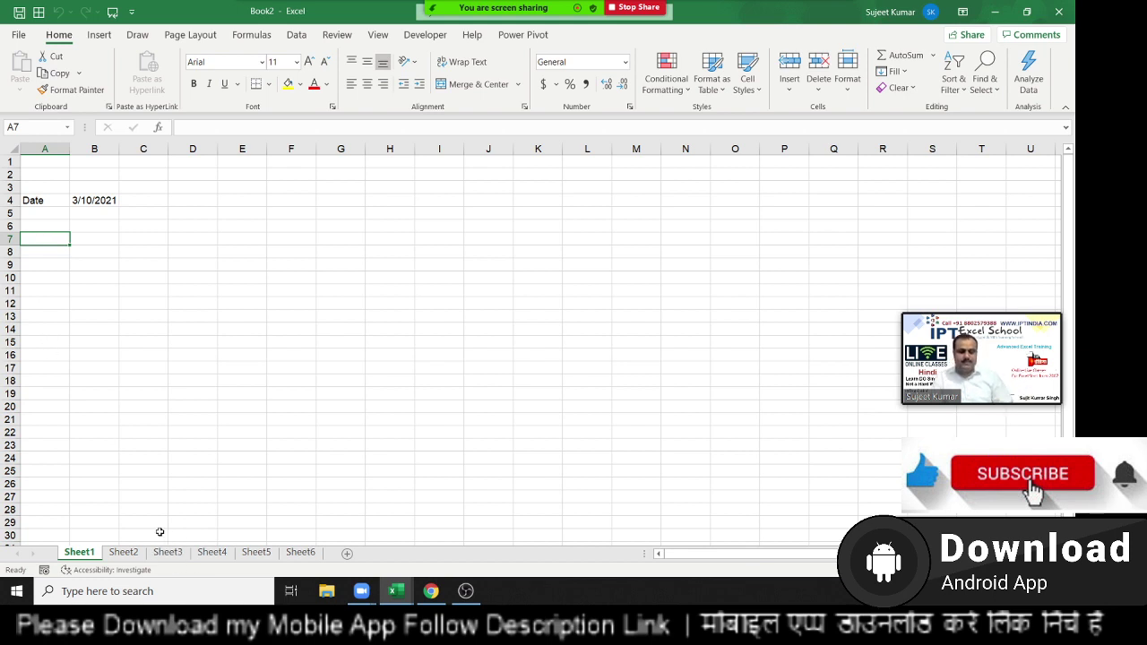
Group all six sheets and enter 'Time' in A7 with the current time 4:25 PM in B7.
{"action": "left_click", "coordinate": [300, 552], "text": "shift"}
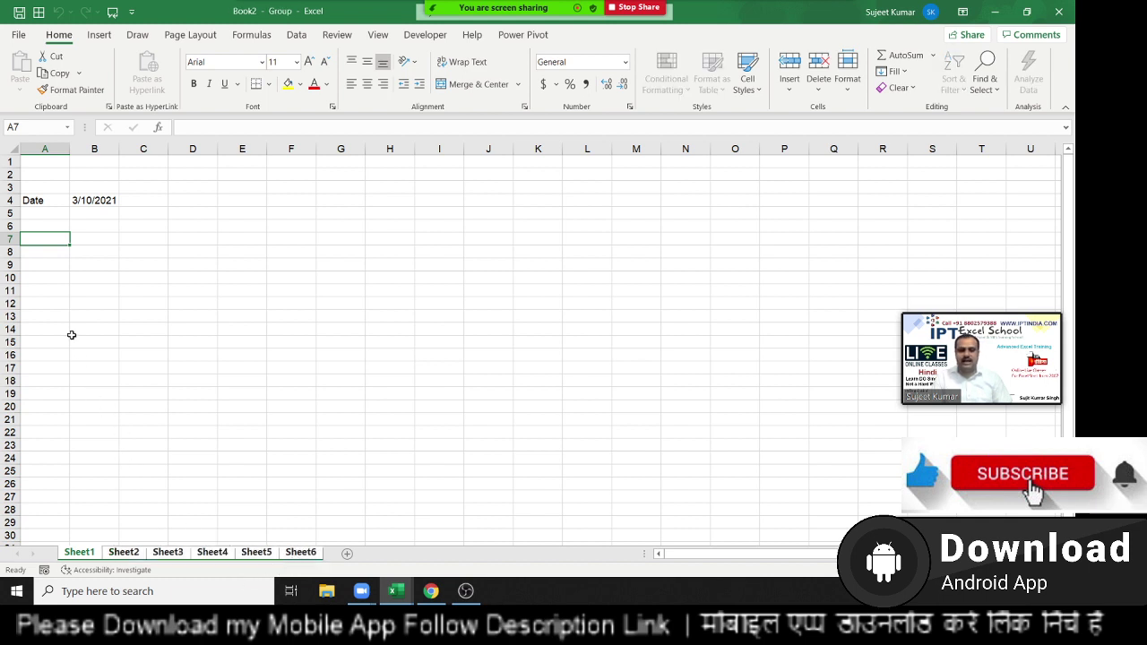
{"action": "type", "text": "Time"}
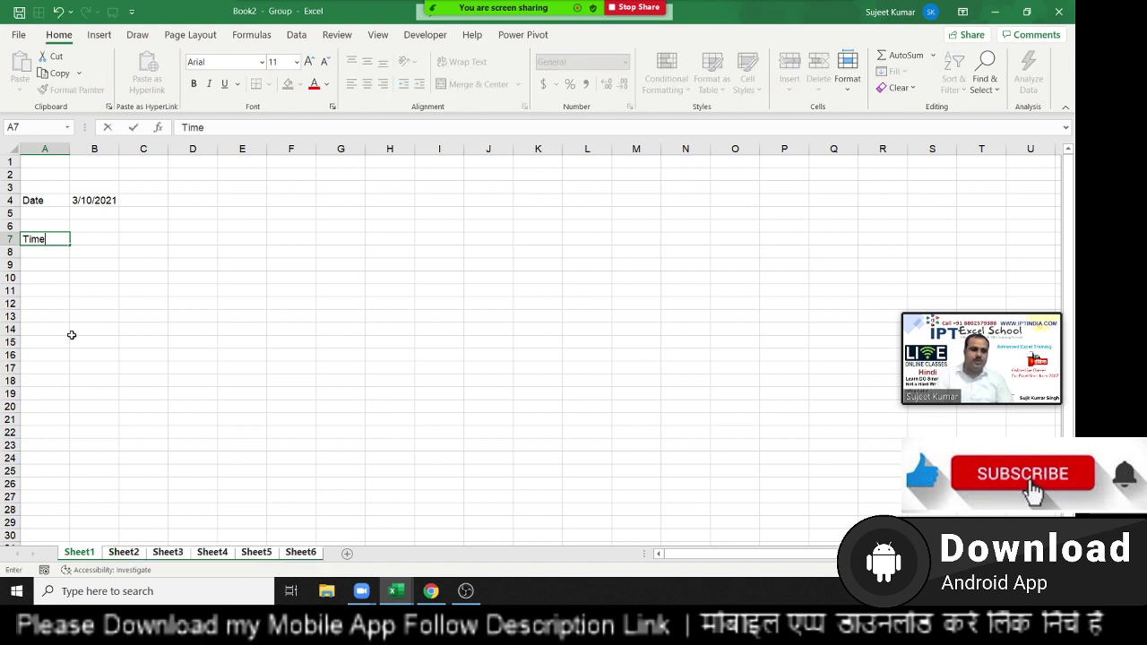
{"action": "key", "text": "Tab"}
{"action": "key", "text": "ctrl+semicolon"}
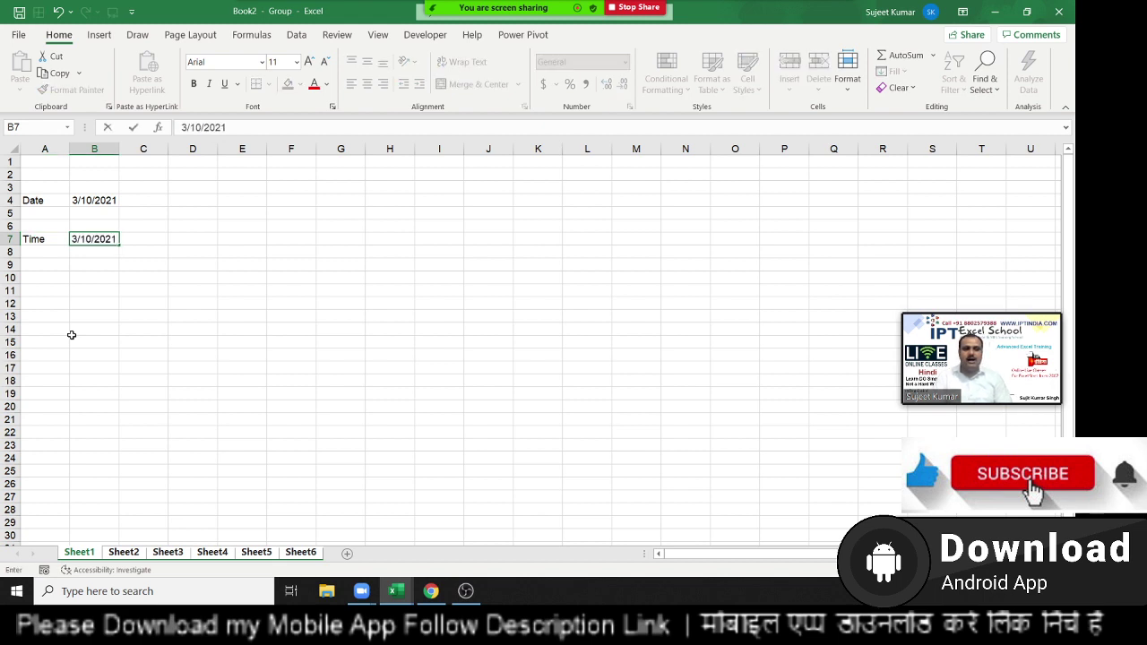
{"action": "key", "text": "Escape"}
{"action": "key", "text": "ctrl+shift+semicolon"}
{"action": "key", "text": "Return"}
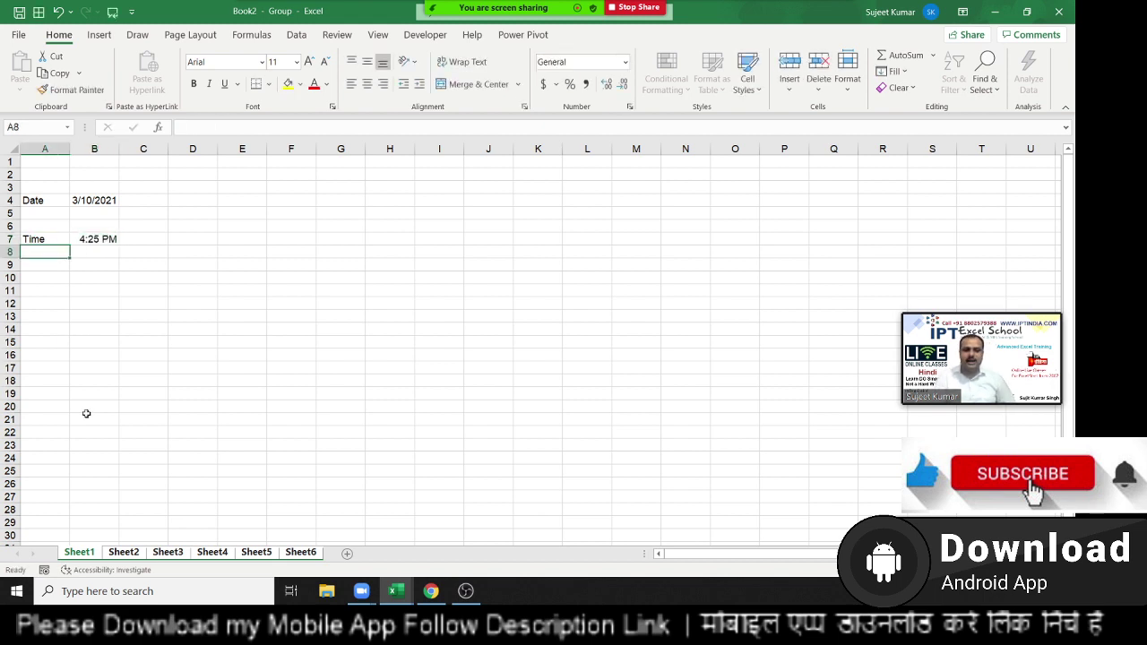
Check the Time entry on Sheet2 through Sheet6, then return to Sheet1.
{"action": "left_click", "coordinate": [130, 553]}
{"action": "left_click", "coordinate": [182, 557]}
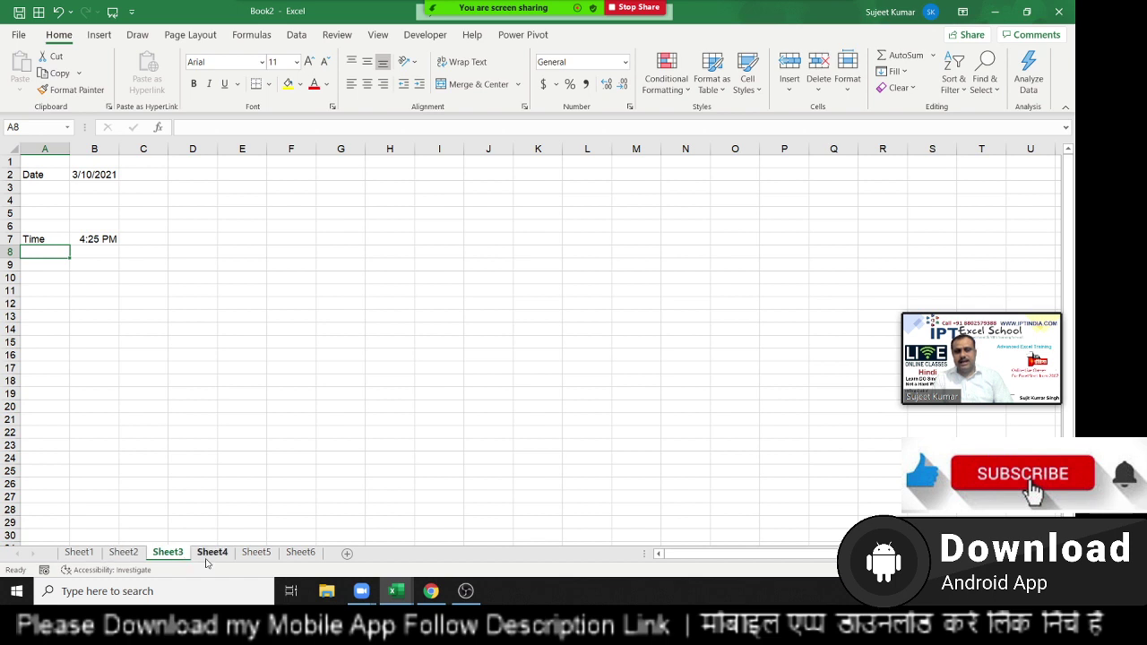
{"action": "left_click", "coordinate": [208, 556]}
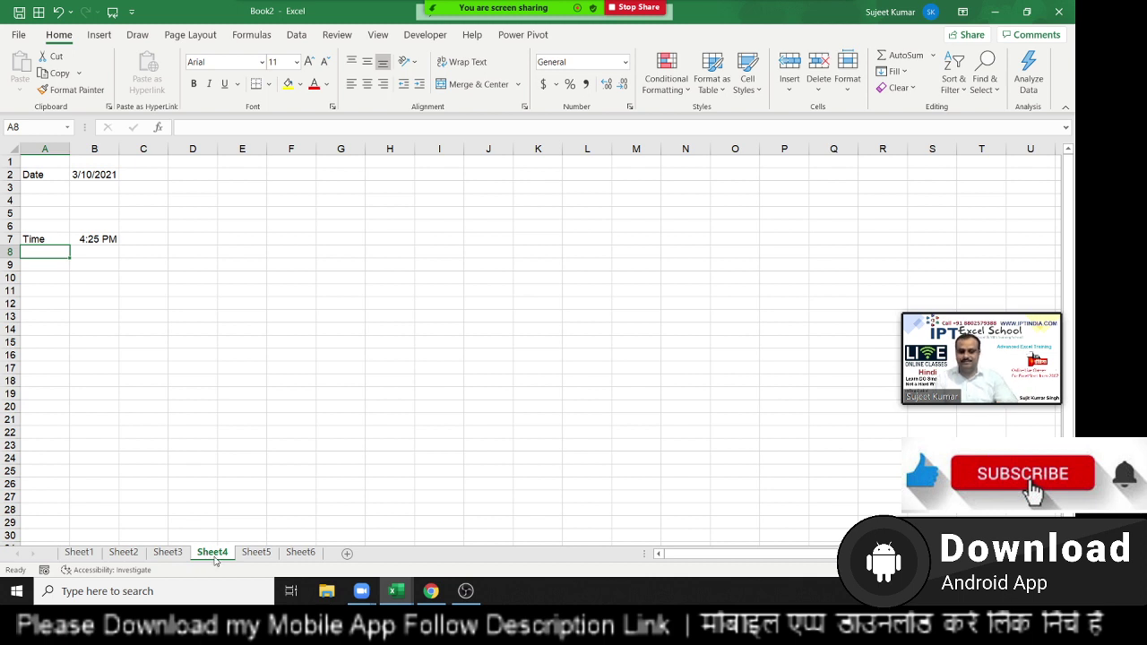
{"action": "left_click", "coordinate": [255, 553]}
{"action": "key", "text": "ctrl+Page_Down"}
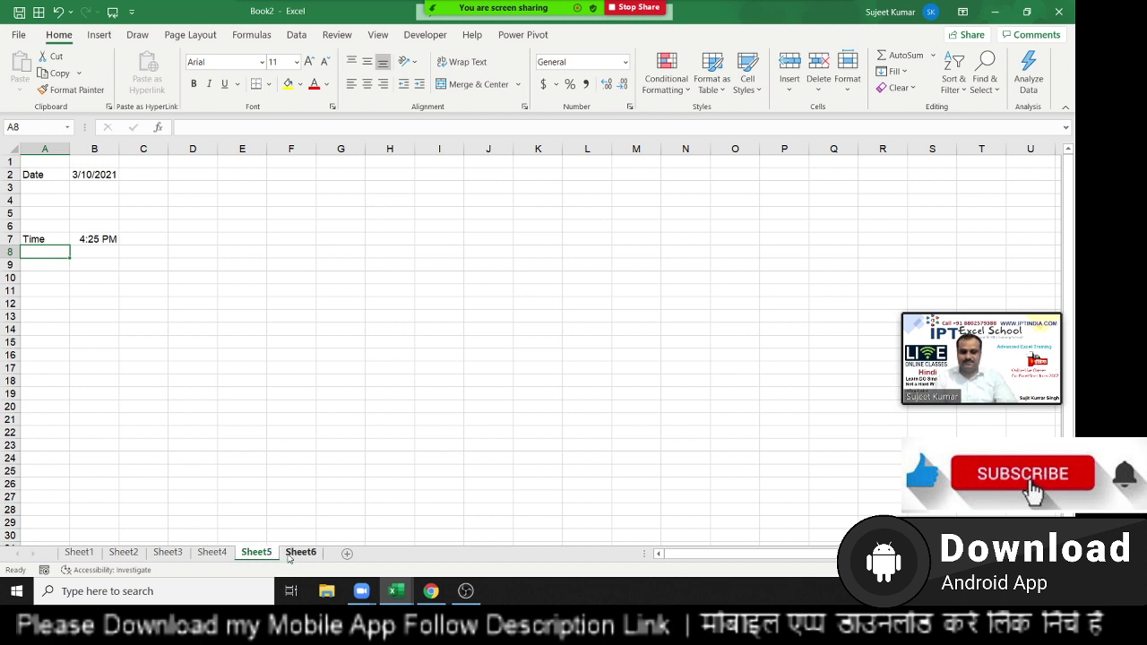
{"action": "left_click", "coordinate": [256, 555]}
{"action": "left_click", "coordinate": [207, 555]}
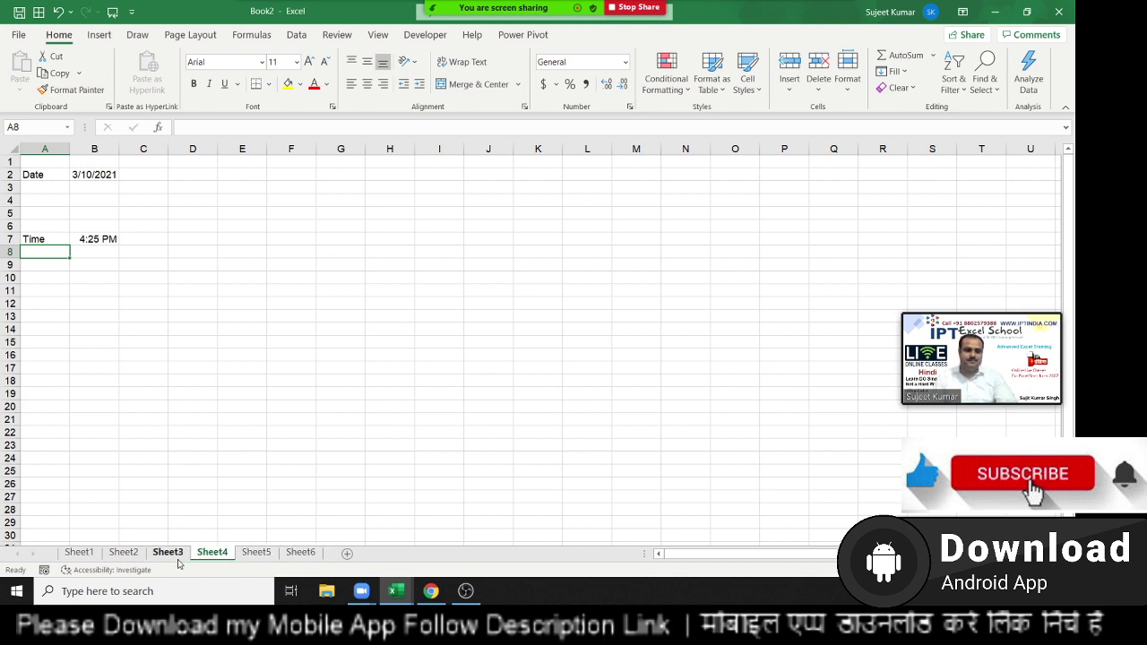
{"action": "left_click", "coordinate": [172, 555]}
{"action": "left_click", "coordinate": [139, 555]}
{"action": "left_click", "coordinate": [79, 553]}
{"action": "left_click", "coordinate": [95, 341]}
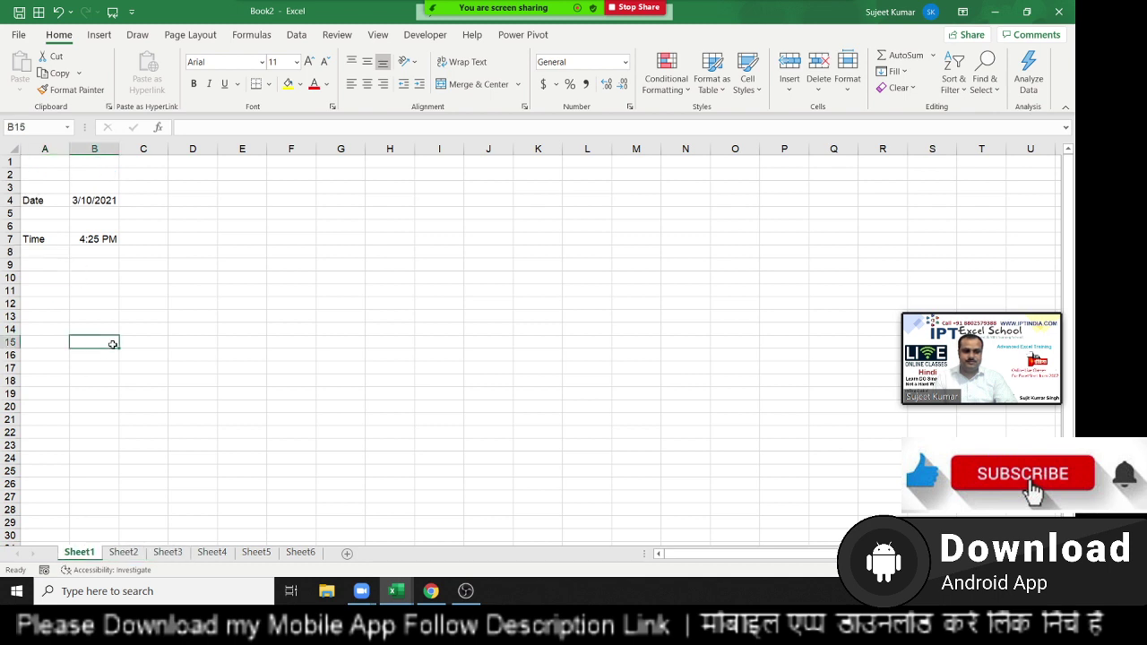
{"action": "left_click", "coordinate": [212, 279]}
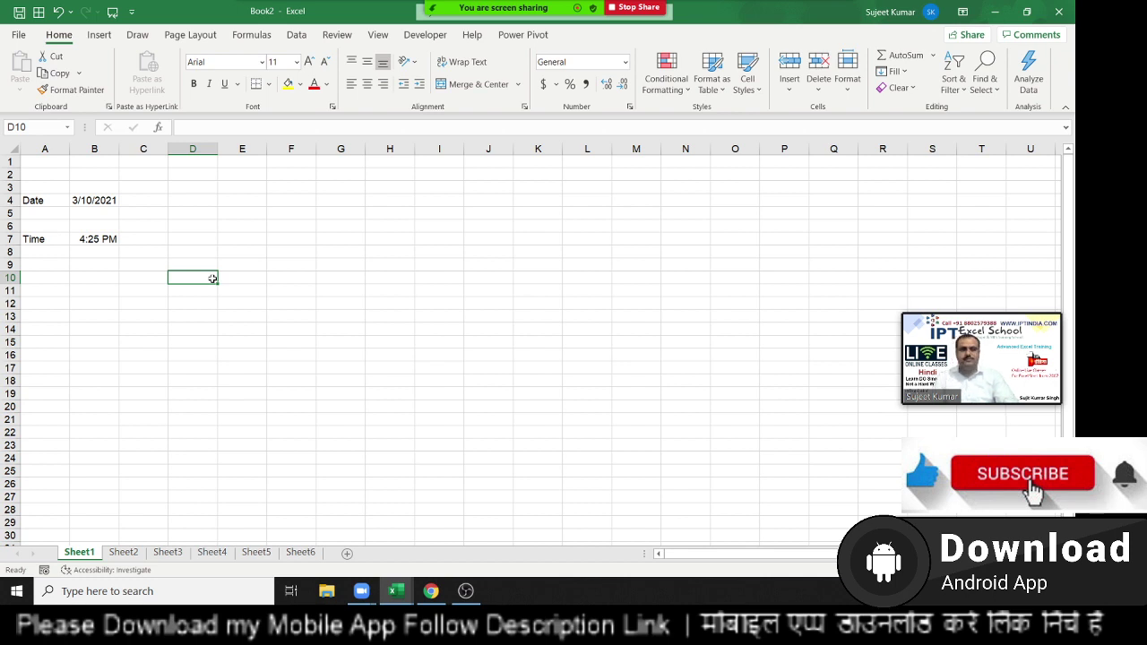
{"action": "left_click", "coordinate": [305, 215]}
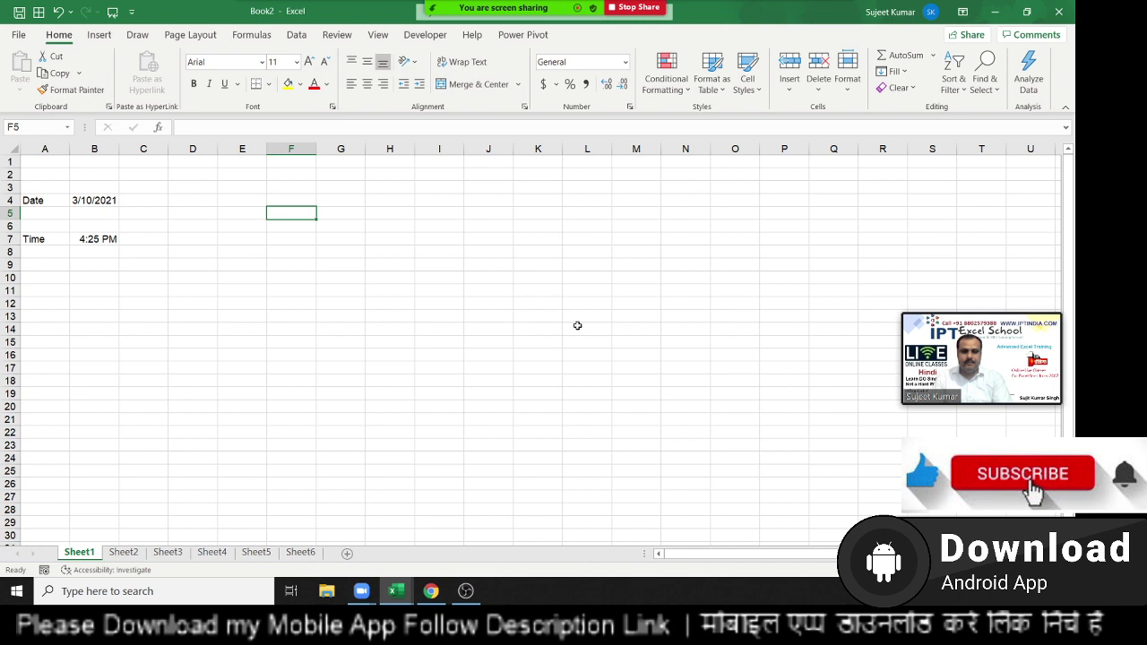
Close Book2 with Don't Save and select A5 in Book1's number grid.
{"action": "left_click", "coordinate": [1062, 12]}
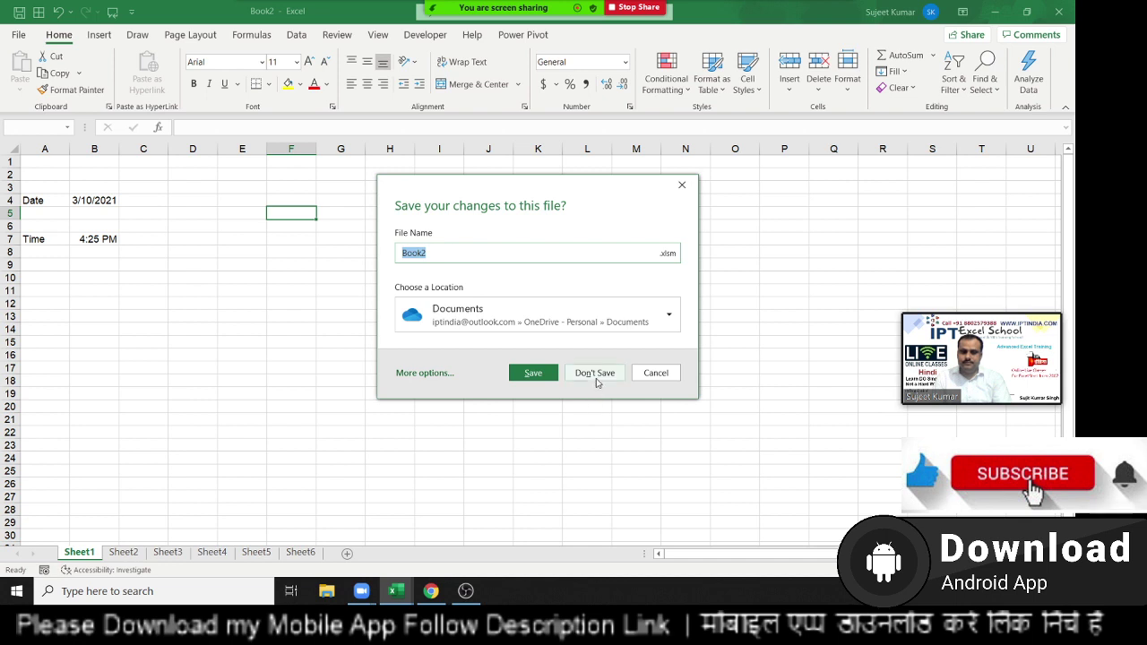
{"action": "left_click", "coordinate": [595, 375]}
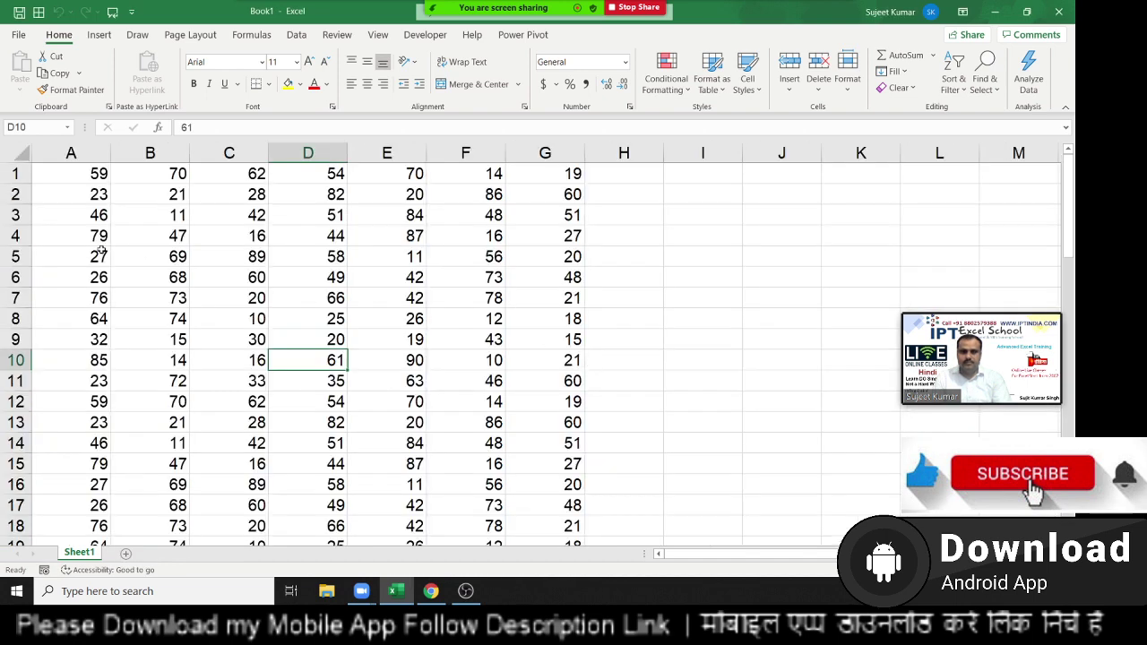
{"action": "left_click", "coordinate": [100, 256]}
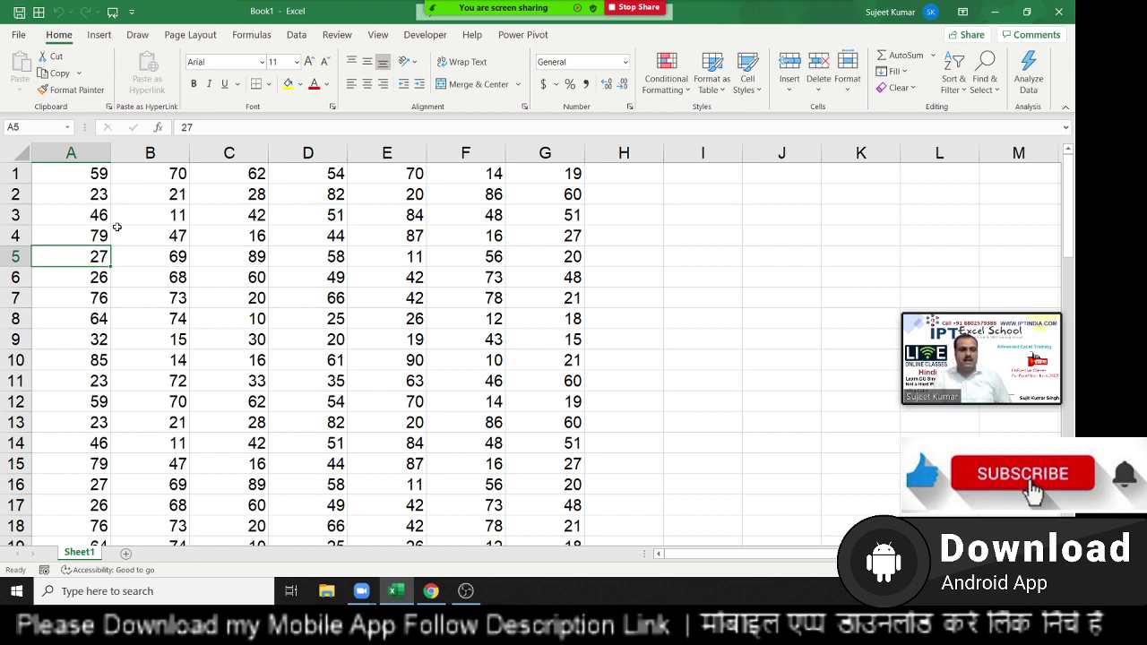
Insert a blank row at row 9 of the number grid.
{"action": "left_click", "coordinate": [117, 230]}
{"action": "key", "text": "ctrl+a"}
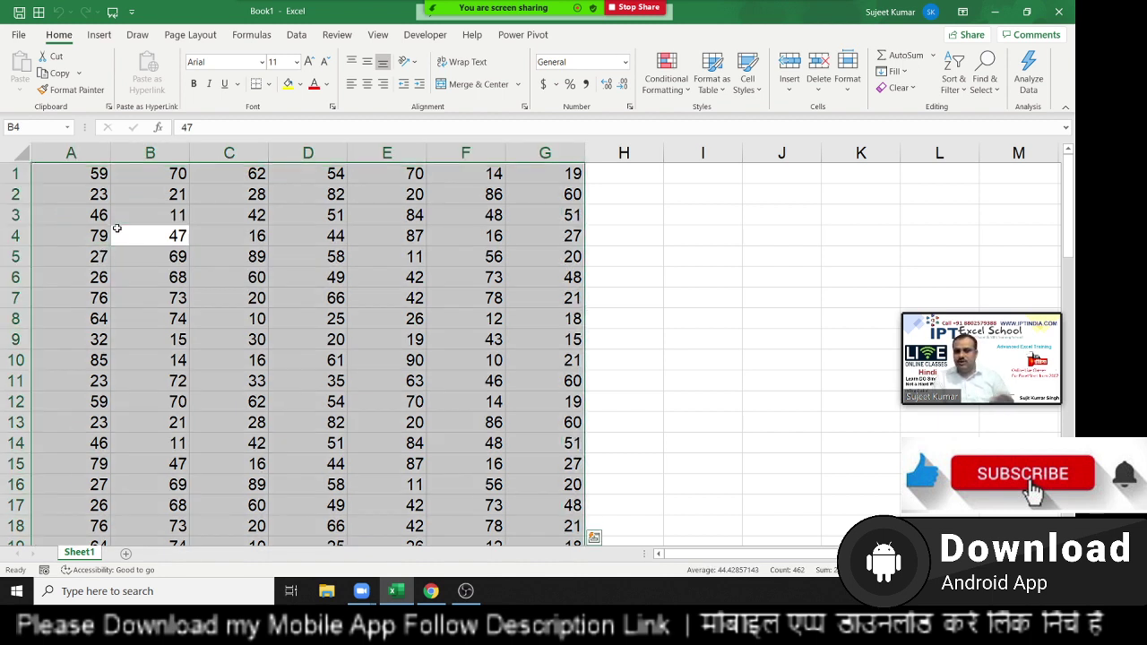
{"action": "left_click", "coordinate": [160, 319]}
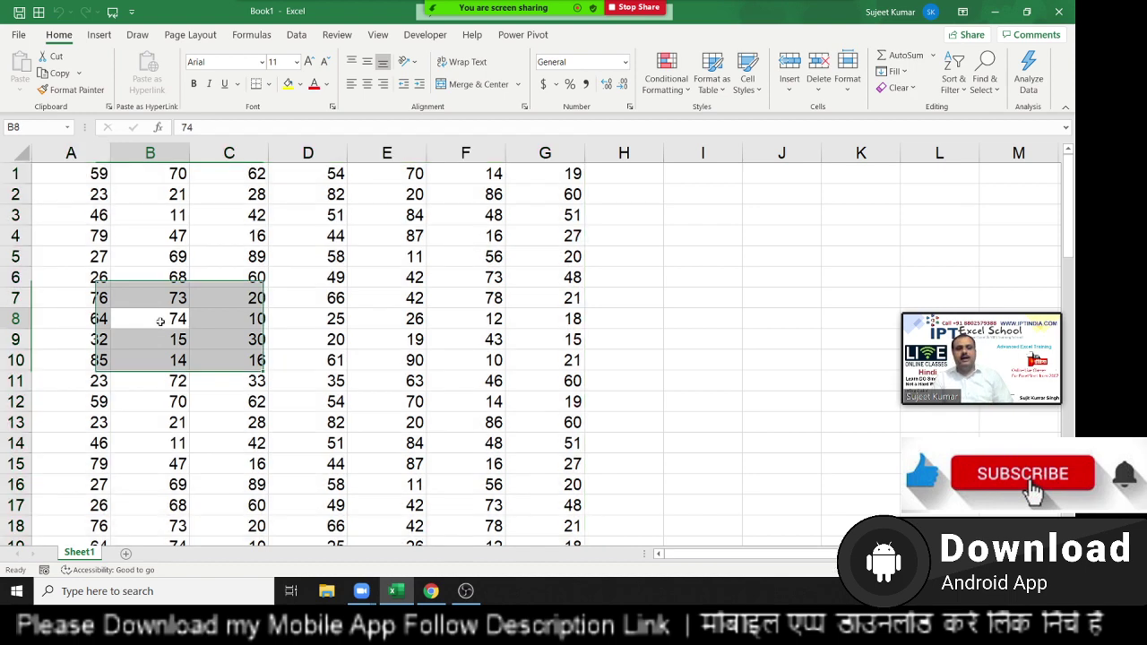
{"action": "left_click", "coordinate": [16, 340]}
{"action": "key", "text": "ctrl+plus"}
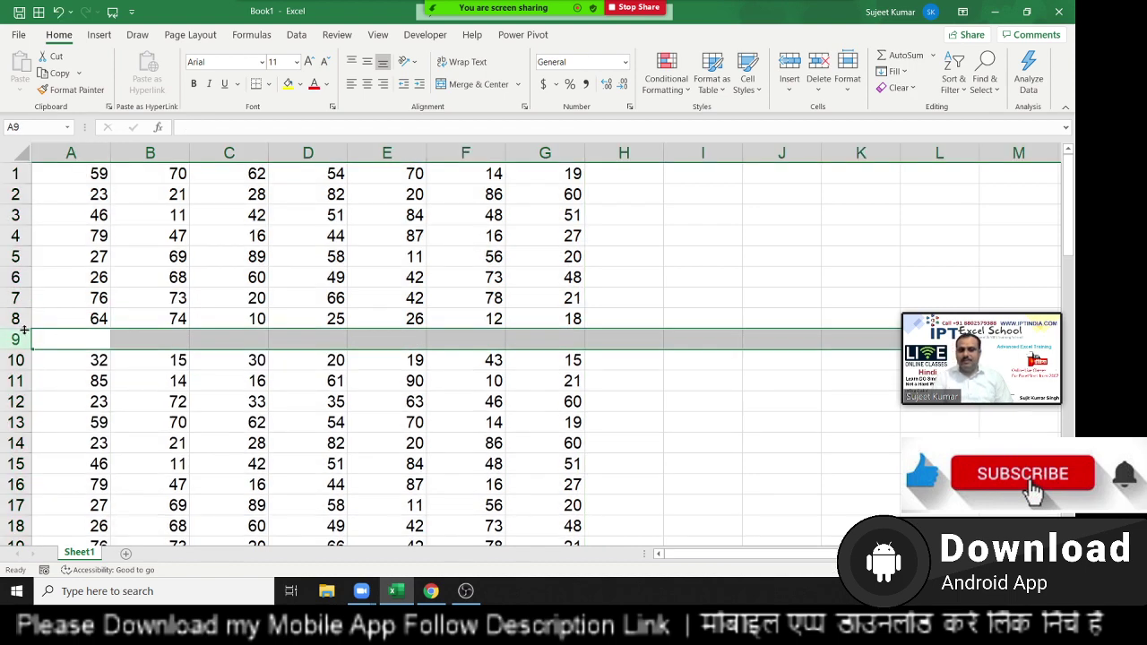
Use Ctrl+A from A2 to select only the upper block of numbers.
{"action": "left_click", "coordinate": [80, 187]}
{"action": "key", "text": "ctrl+a"}
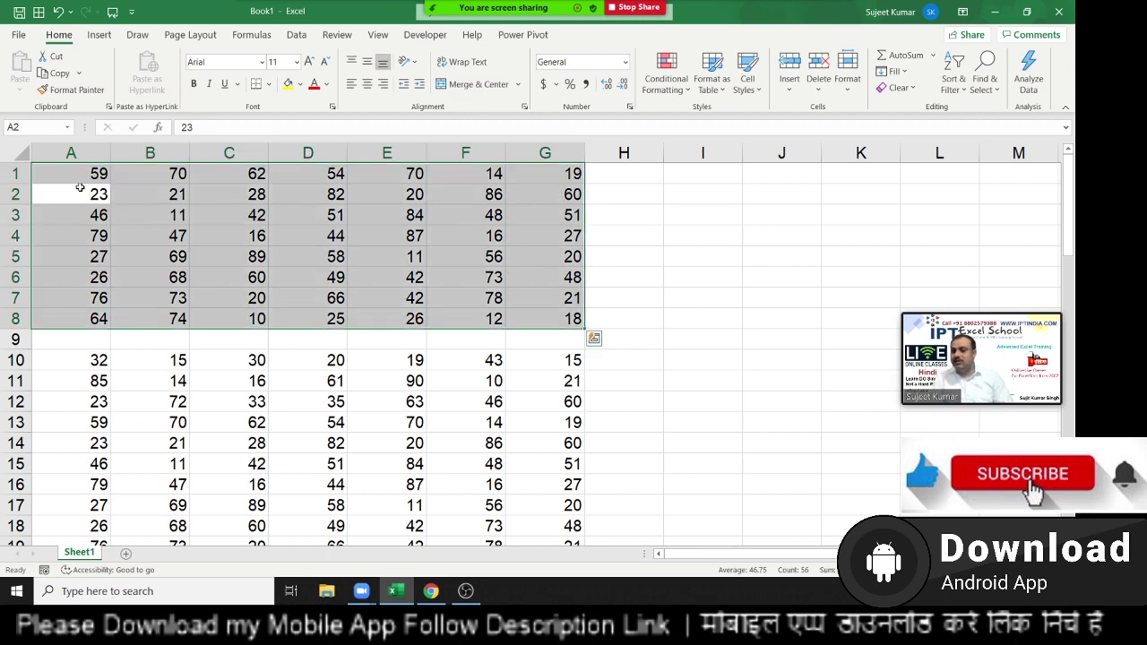
{"action": "left_click", "coordinate": [80, 175]}
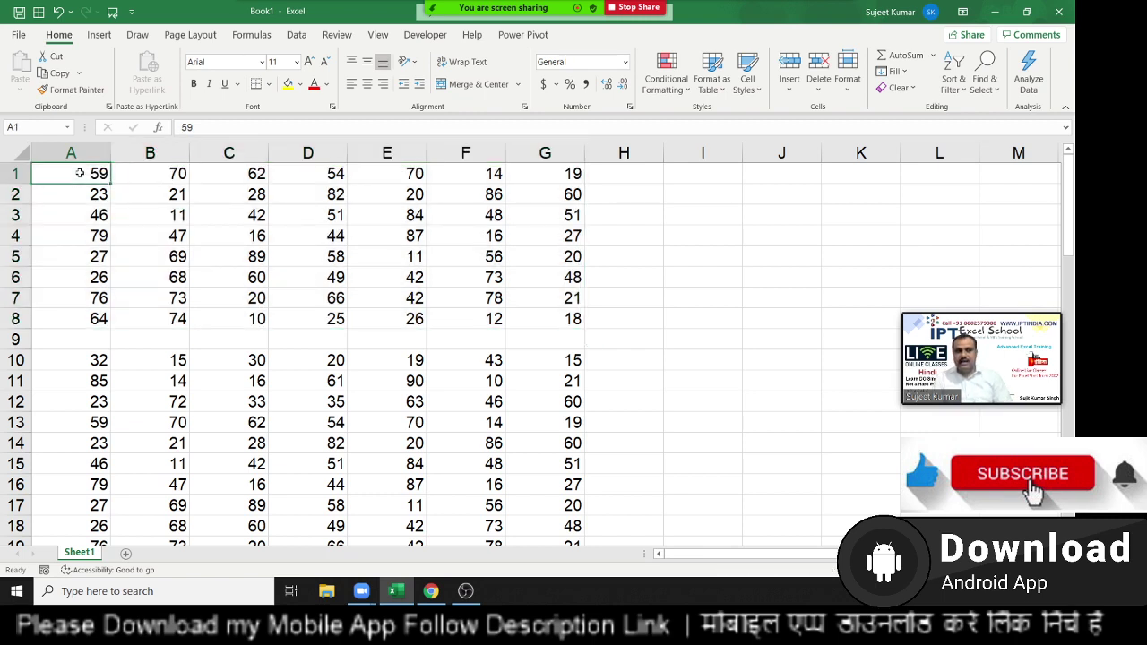
{"action": "scroll", "coordinate": [458, 379], "scroll_direction": "down", "scroll_amount": 2}
{"action": "scroll", "coordinate": [359, 341], "scroll_direction": "up", "scroll_amount": 2}
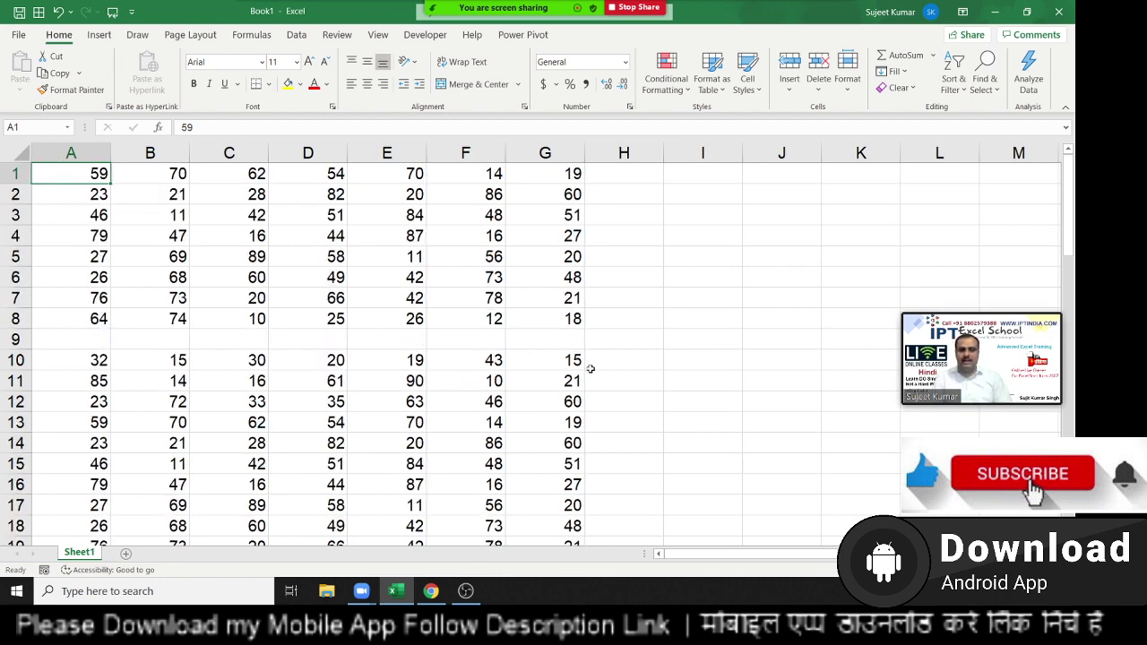
{"action": "scroll", "coordinate": [613, 488], "scroll_direction": "down", "scroll_amount": 7}
{"action": "scroll", "coordinate": [614, 488], "scroll_direction": "down", "scroll_amount": 5}
{"action": "scroll", "coordinate": [614, 487], "scroll_direction": "down", "scroll_amount": 8}
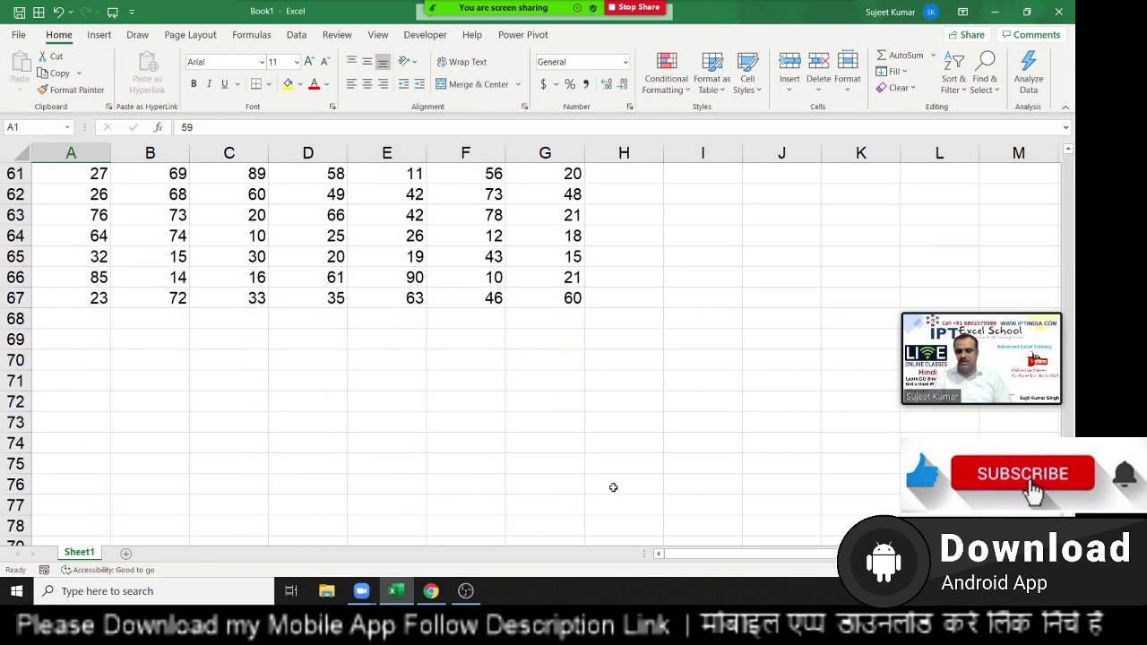
Select A1 through G67, then drag-select just the upper block A1:G8.
{"action": "left_click", "coordinate": [566, 303], "text": "shift"}
{"action": "scroll", "coordinate": [531, 361], "scroll_direction": "up", "scroll_amount": 5}
{"action": "scroll", "coordinate": [531, 361], "scroll_direction": "up", "scroll_amount": 6}
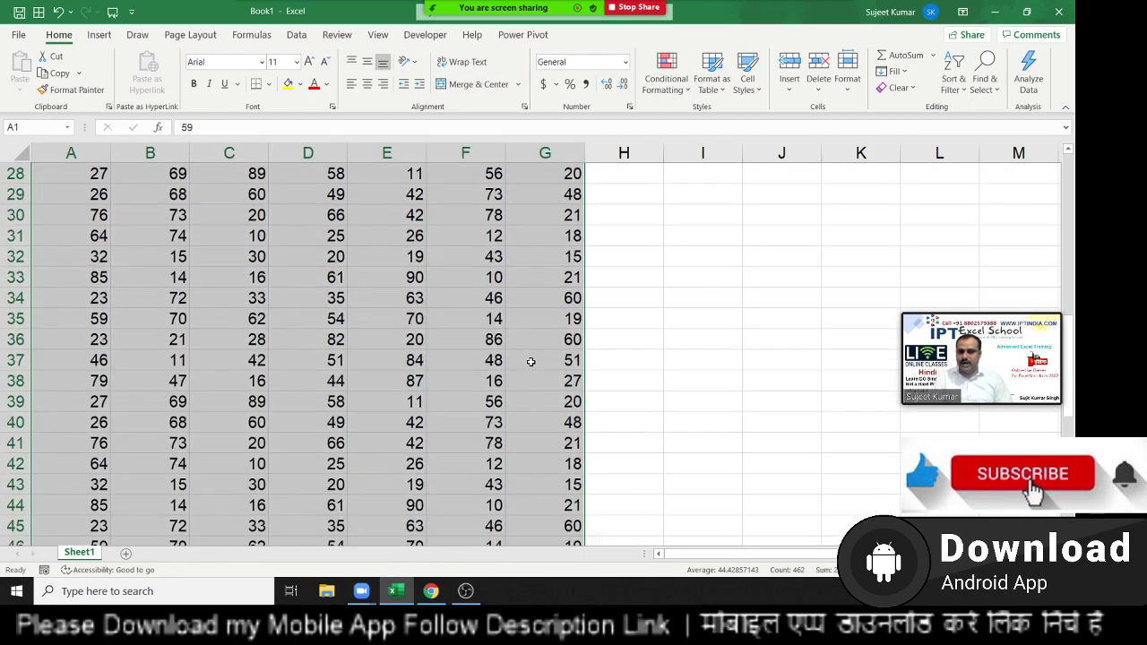
{"action": "scroll", "coordinate": [530, 361], "scroll_direction": "up", "scroll_amount": 5}
{"action": "scroll", "coordinate": [531, 361], "scroll_direction": "up", "scroll_amount": 4}
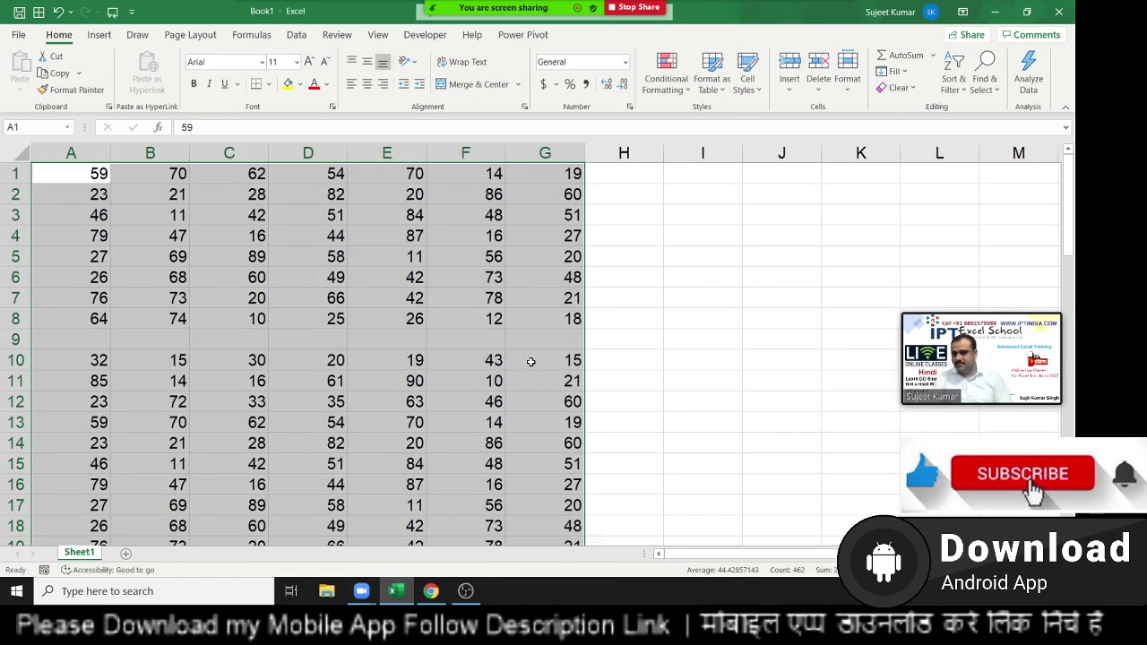
{"action": "left_click", "coordinate": [533, 342]}
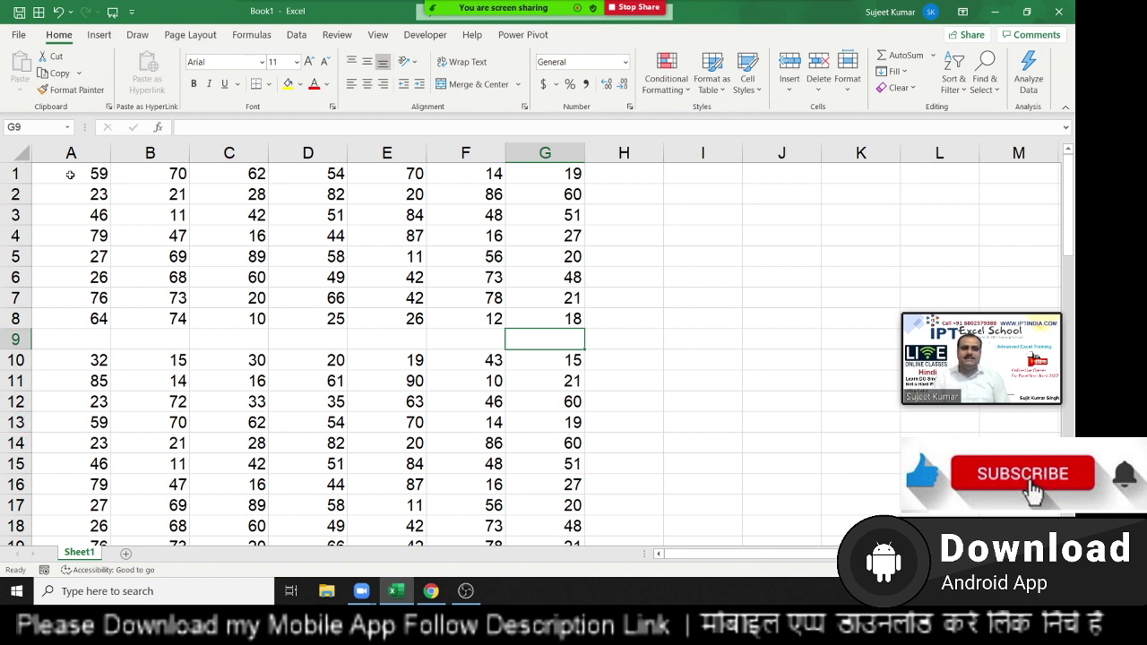
{"action": "mouse_move", "coordinate": [71, 174]}
{"action": "left_mouse_down"}
{"action": "mouse_move", "coordinate": [361, 239]}
{"action": "mouse_move", "coordinate": [552, 308]}
{"action": "left_mouse_up"}
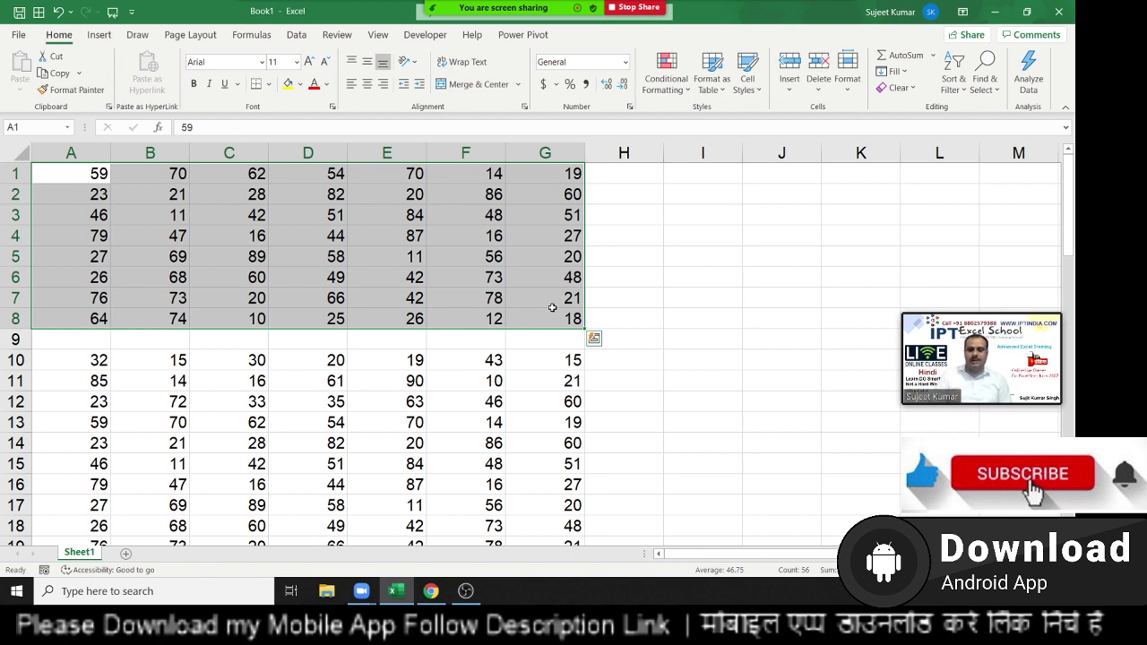
{"action": "left_click", "coordinate": [269, 221]}
{"action": "left_click", "coordinate": [93, 179]}
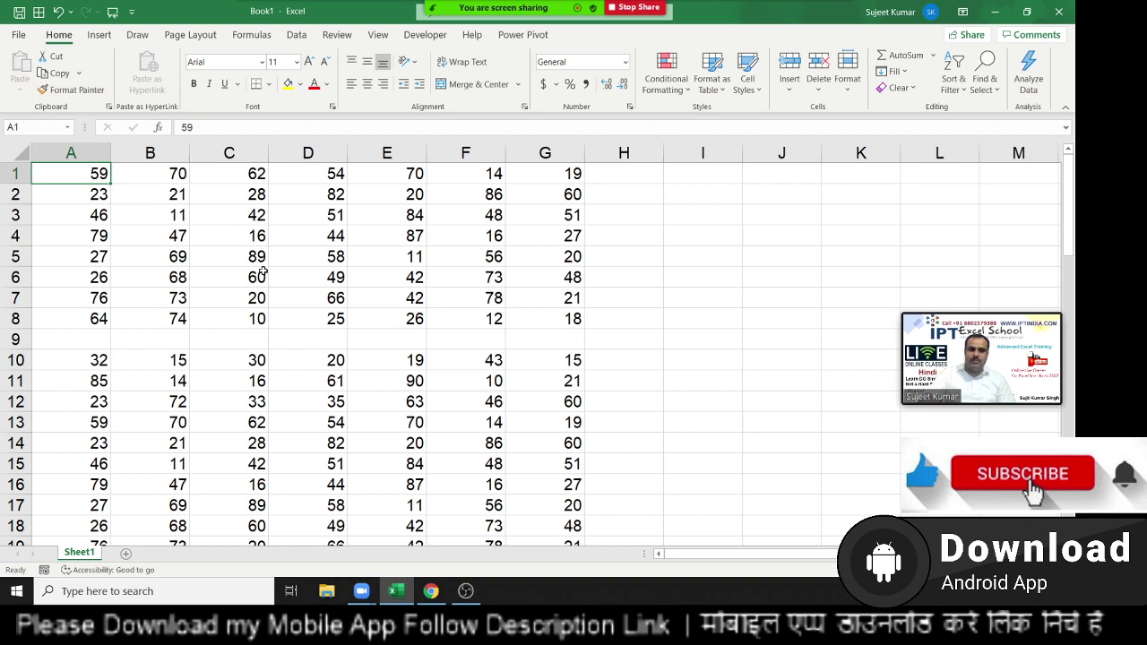
{"action": "key", "text": "ctrl+Down"}
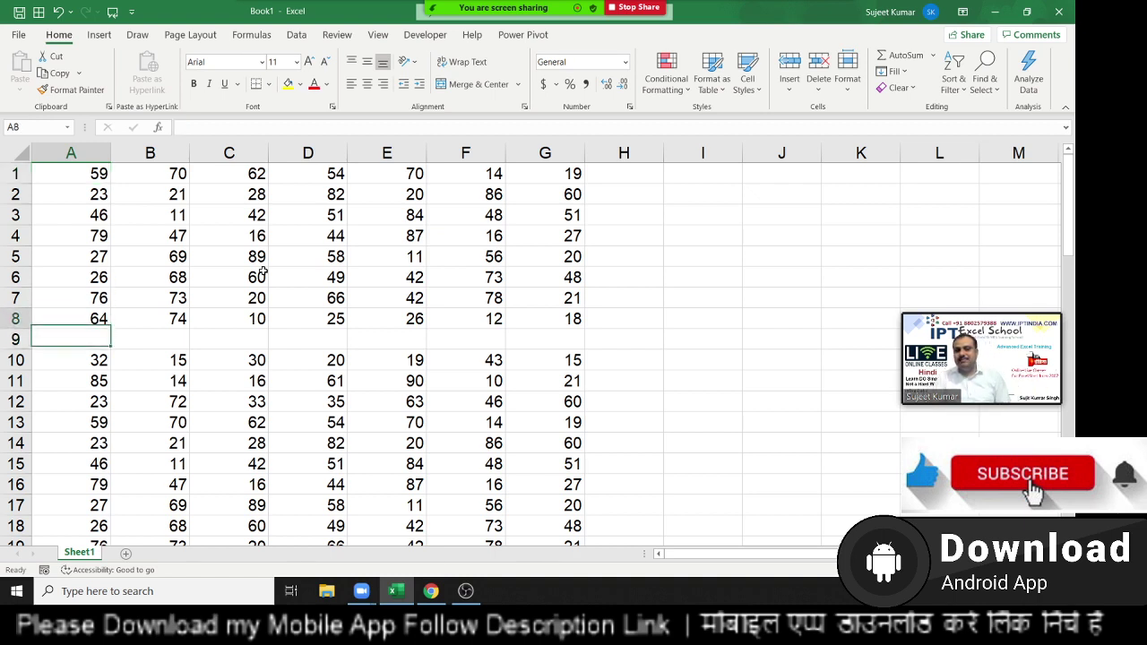
{"action": "key", "text": "Down"}
{"action": "key", "text": "Down"}
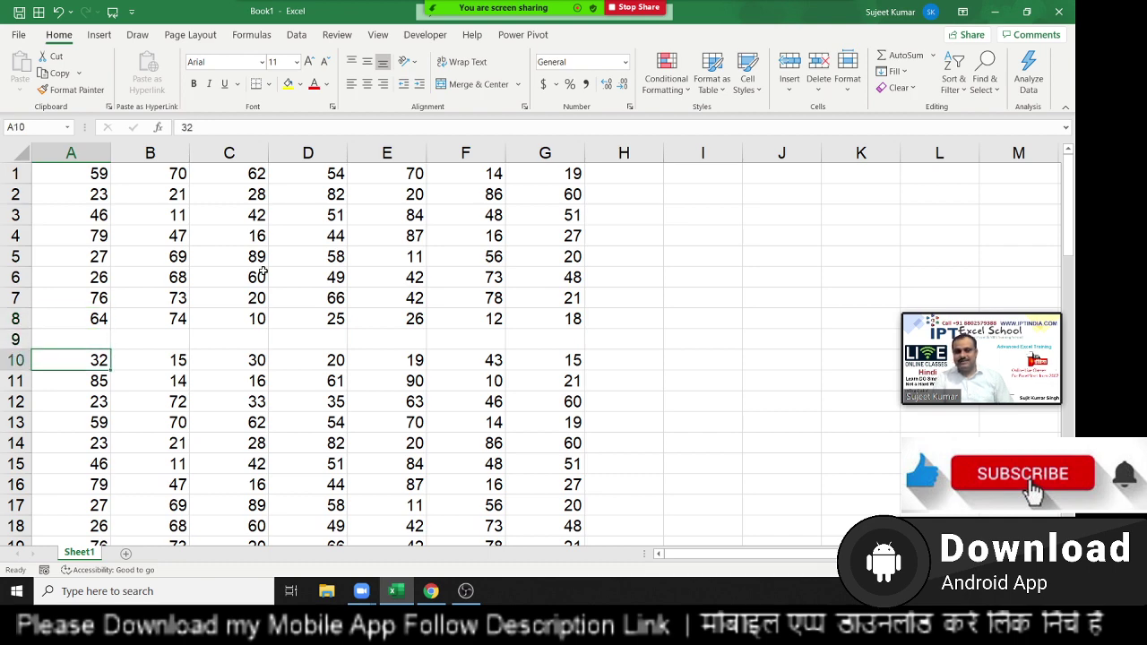
{"action": "key", "text": "ctrl+Down"}
{"action": "scroll", "coordinate": [262, 271], "scroll_direction": "down", "scroll_amount": 1}
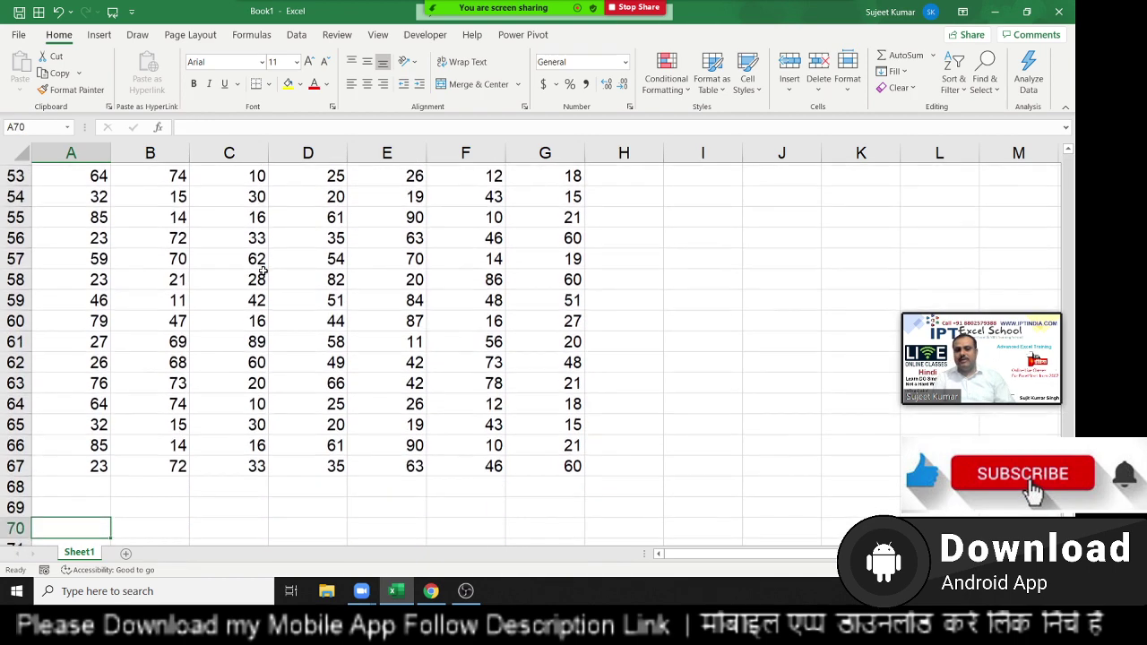
{"action": "key", "text": "ctrl+Up"}
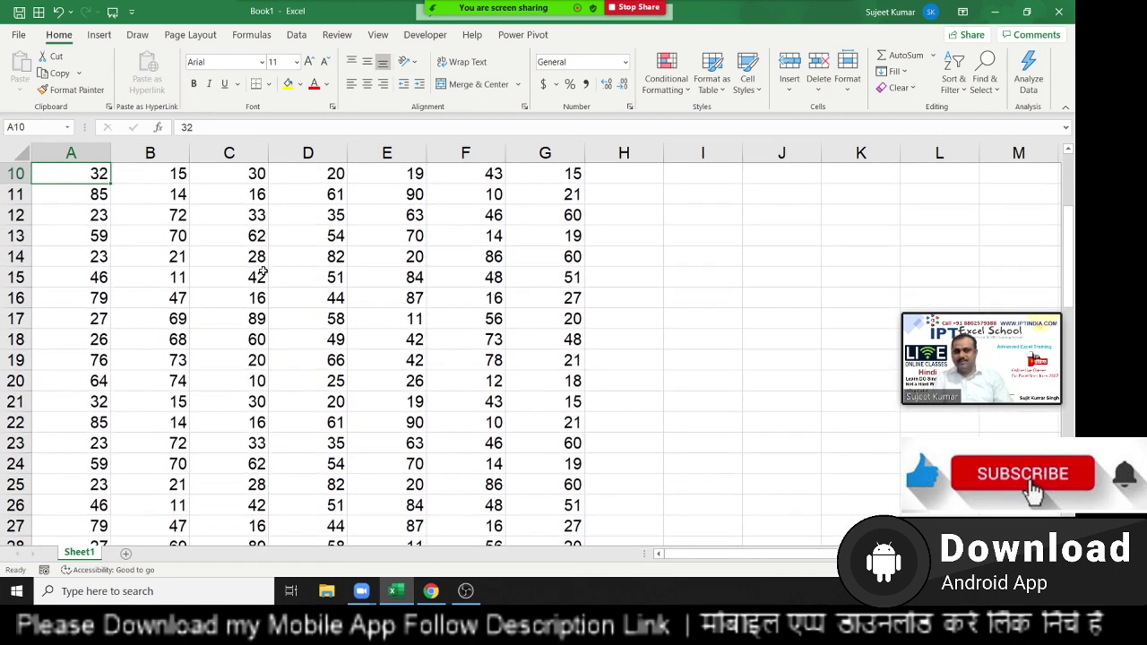
{"action": "key", "text": "ctrl+Up"}
{"action": "key", "text": "ctrl+Up"}
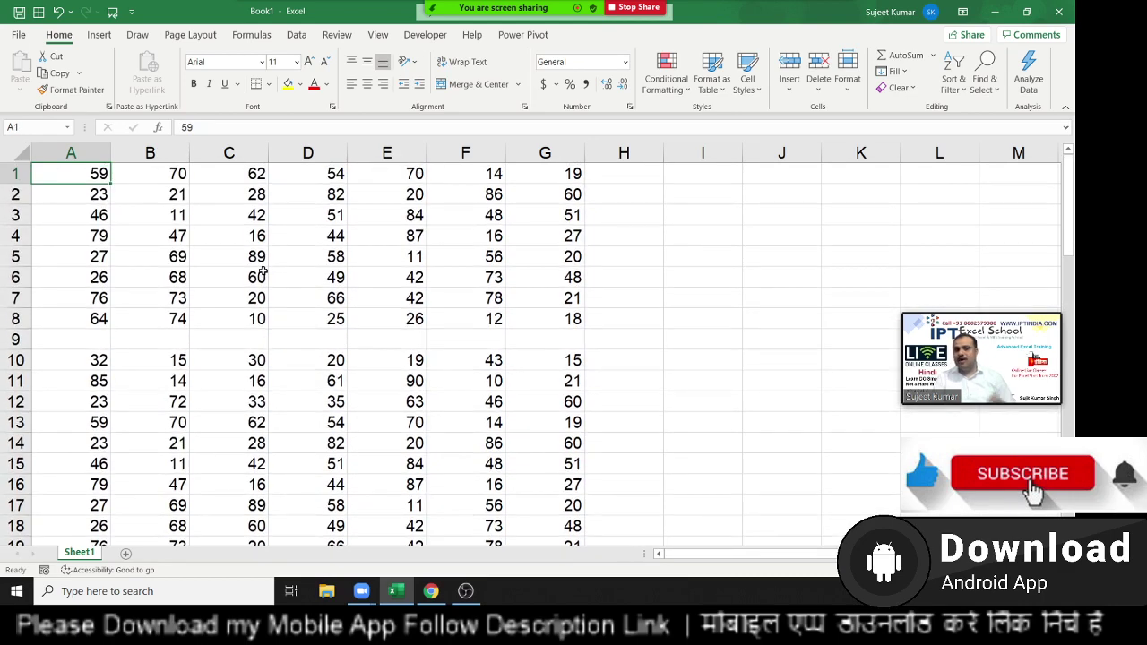
{"action": "left_click", "coordinate": [16, 339]}
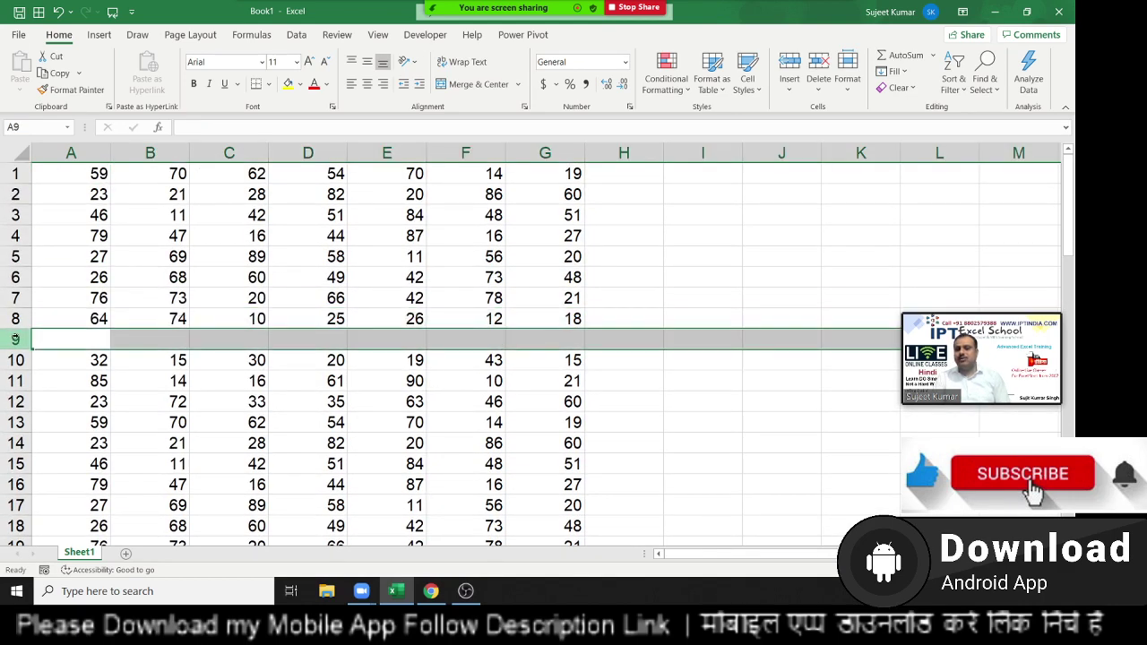
{"action": "left_click", "coordinate": [276, 339]}
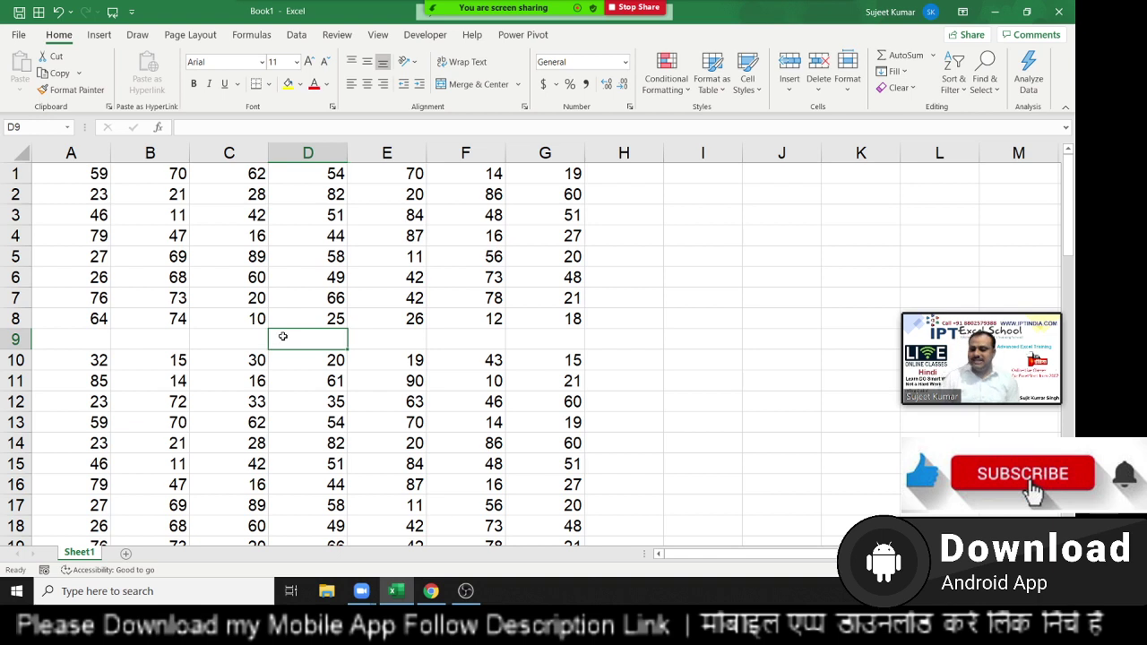
Enter 125 in D9 and Ctrl+A the now-joined data region, then select D8.
{"action": "type", "text": "125"}
{"action": "key", "text": "Return"}
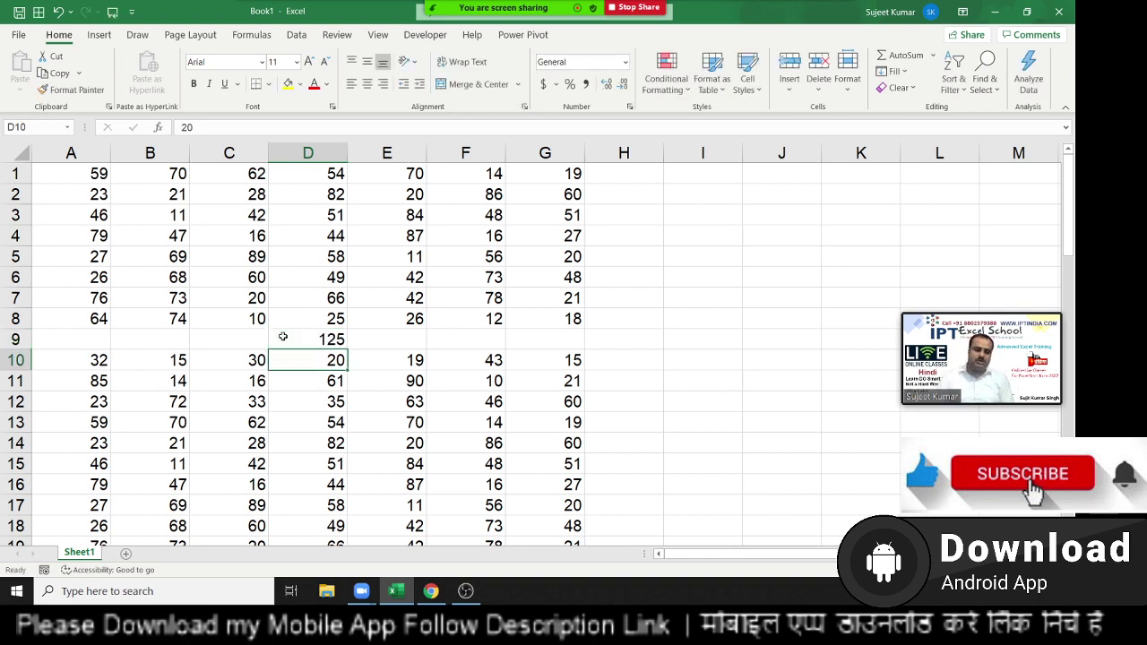
{"action": "key", "text": "ctrl+a"}
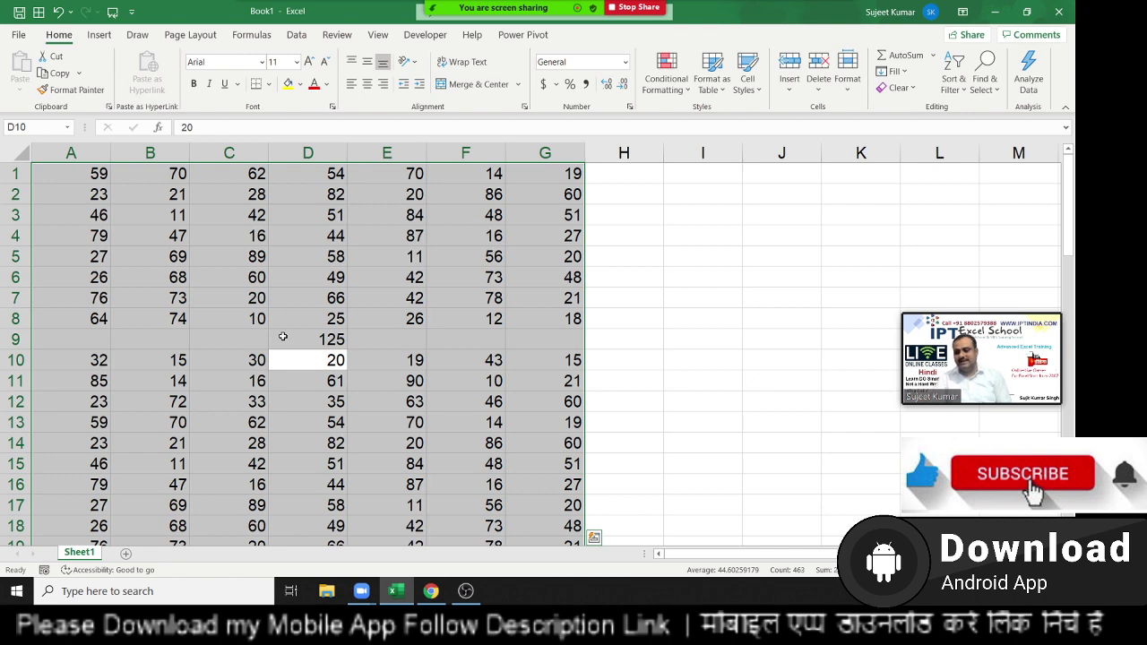
{"action": "mouse_move", "coordinate": [503, 8]}
{"action": "left_click", "coordinate": [381, 14]}
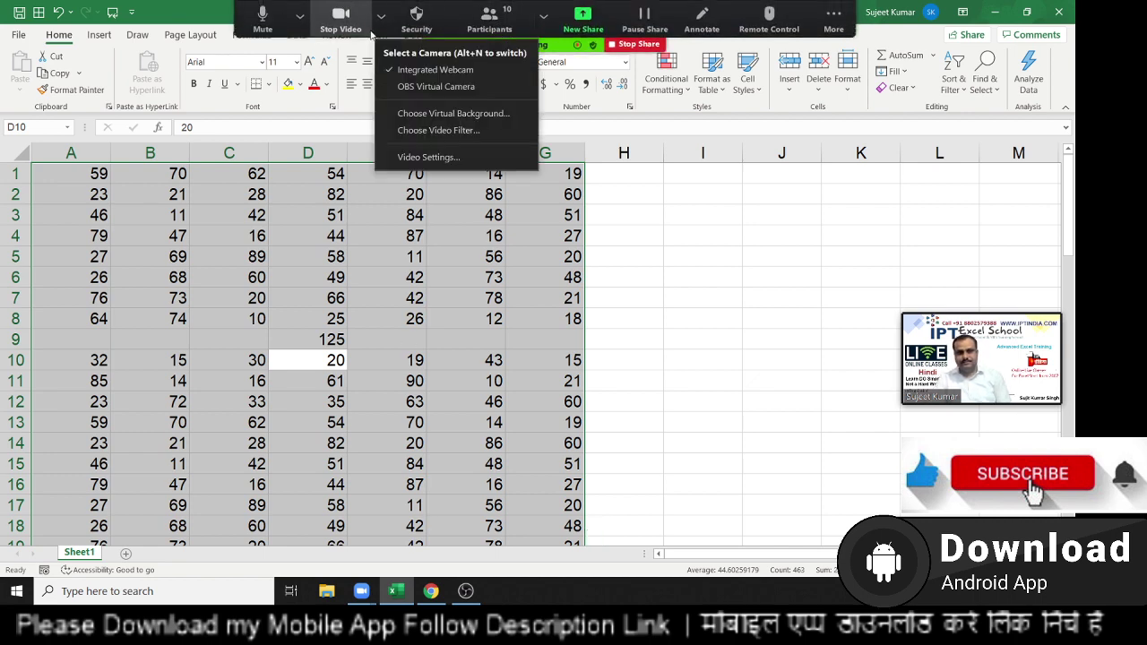
{"action": "left_click", "coordinate": [339, 321]}
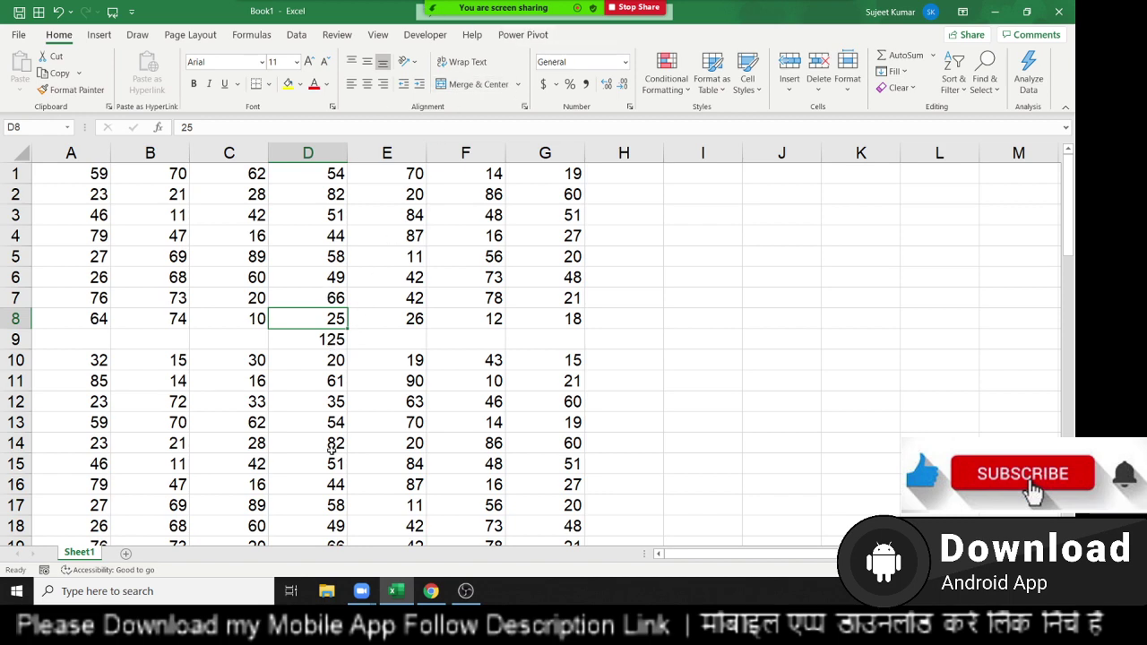
Start a new blank workbook with Ctrl+N.
{"action": "left_click", "coordinate": [399, 591]}
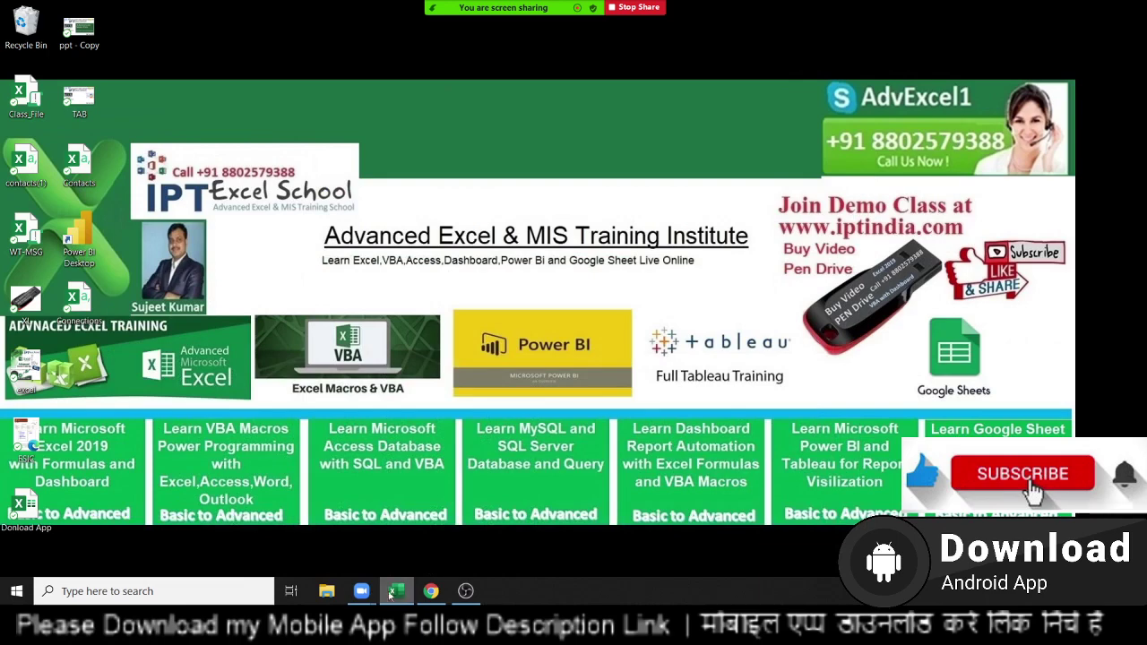
{"action": "left_click", "coordinate": [394, 590]}
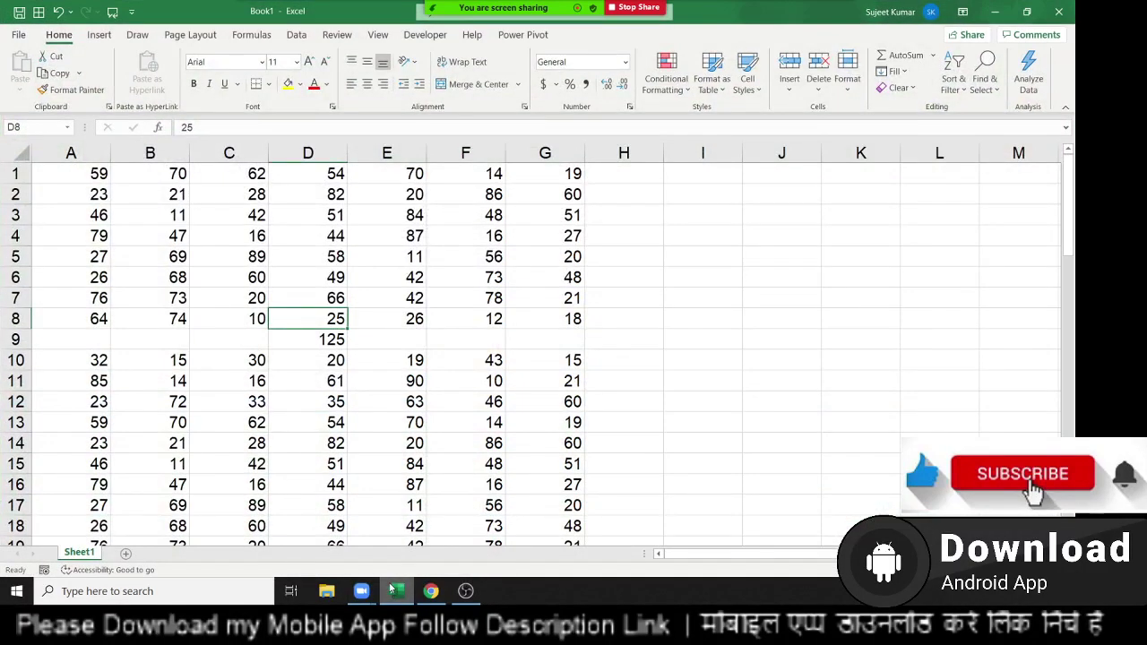
{"action": "key", "text": "ctrl+n"}
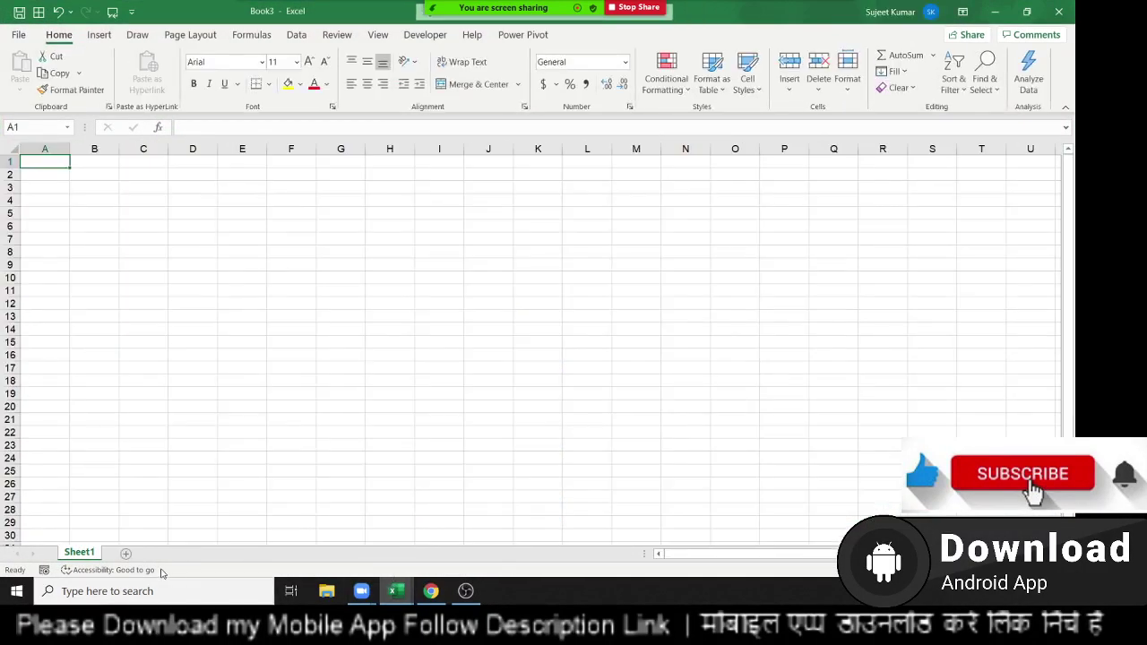
Add Sheet2 through Sheet5 and group all five sheets, Sheet1 to Sheet5.
{"action": "left_click", "coordinate": [125, 555]}
{"action": "left_click", "coordinate": [170, 554]}
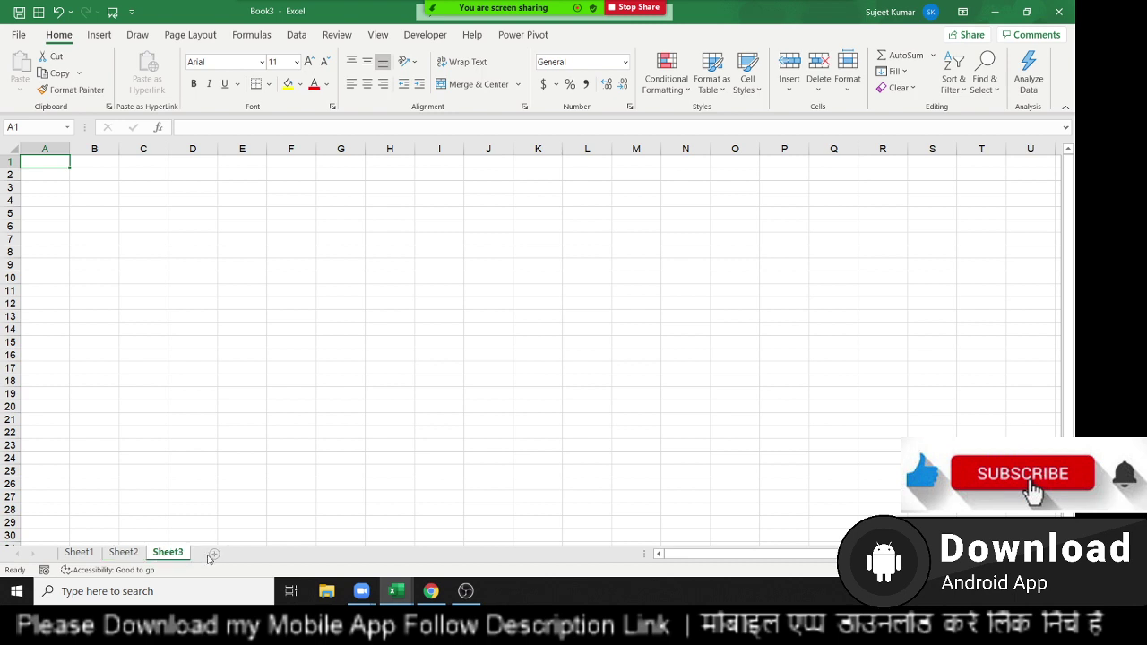
{"action": "left_click", "coordinate": [214, 555]}
{"action": "left_click", "coordinate": [257, 555]}
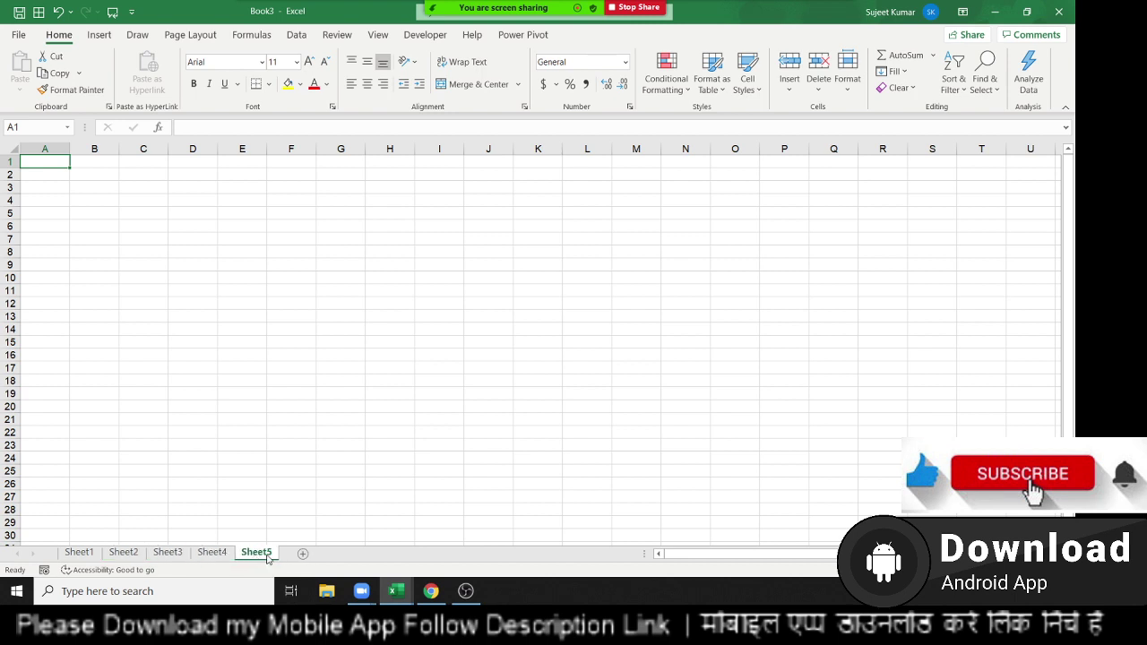
{"action": "left_click", "coordinate": [79, 554]}
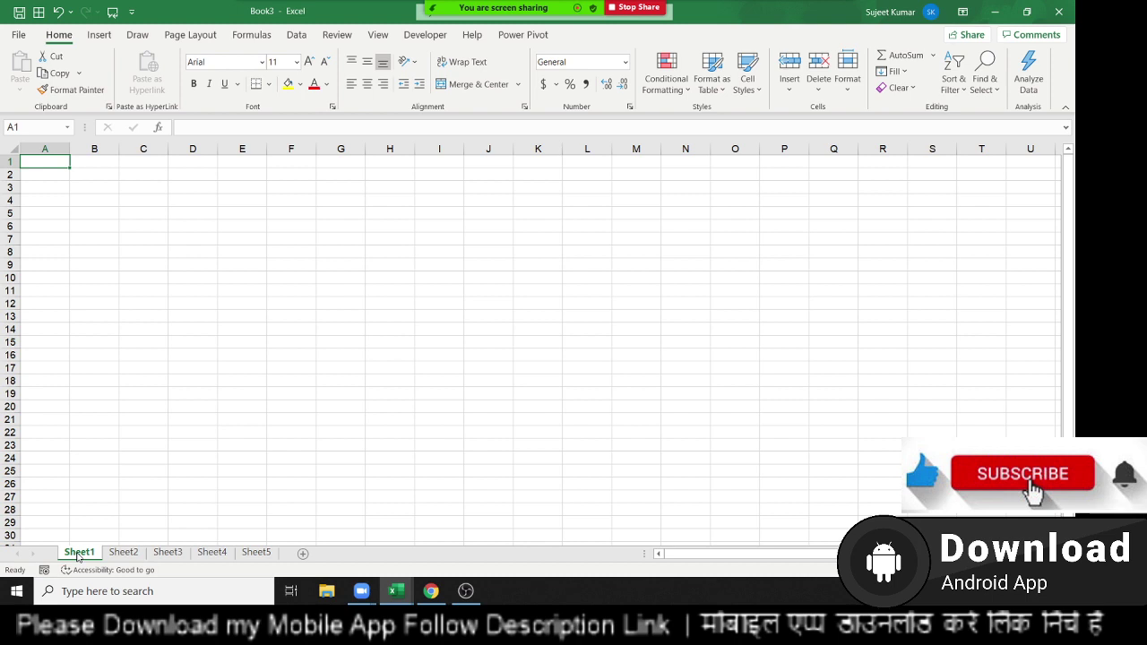
{"action": "left_click", "coordinate": [265, 554], "text": "shift"}
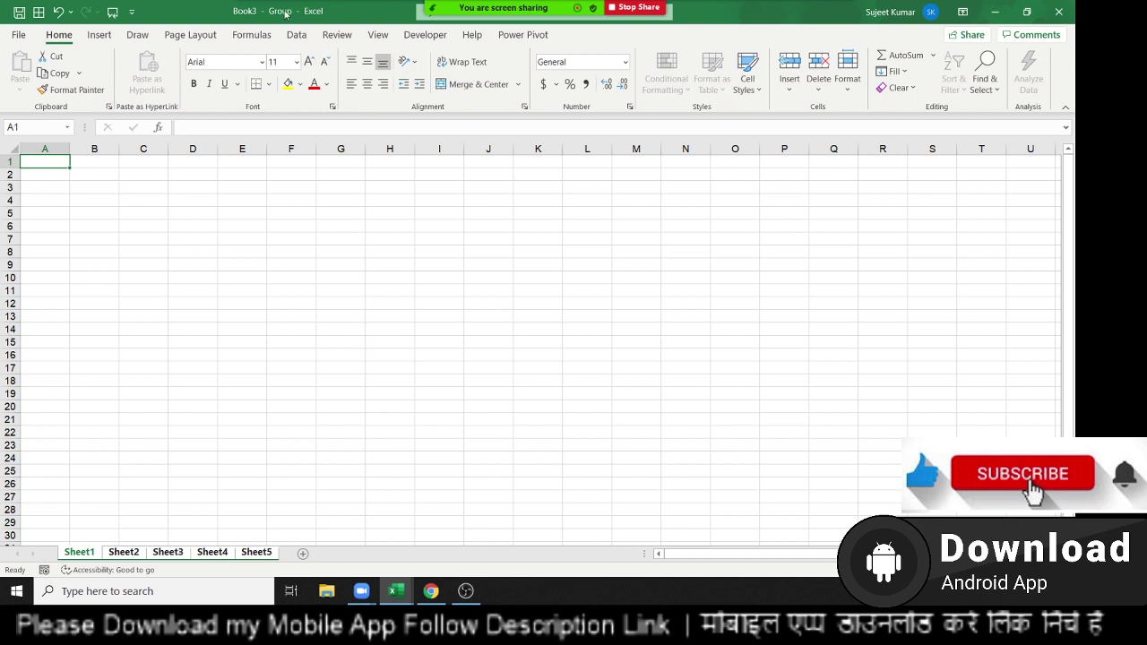
Enter the label 'Time' in A3 and the current time 4:28 PM in B3.
{"action": "left_click", "coordinate": [68, 189]}
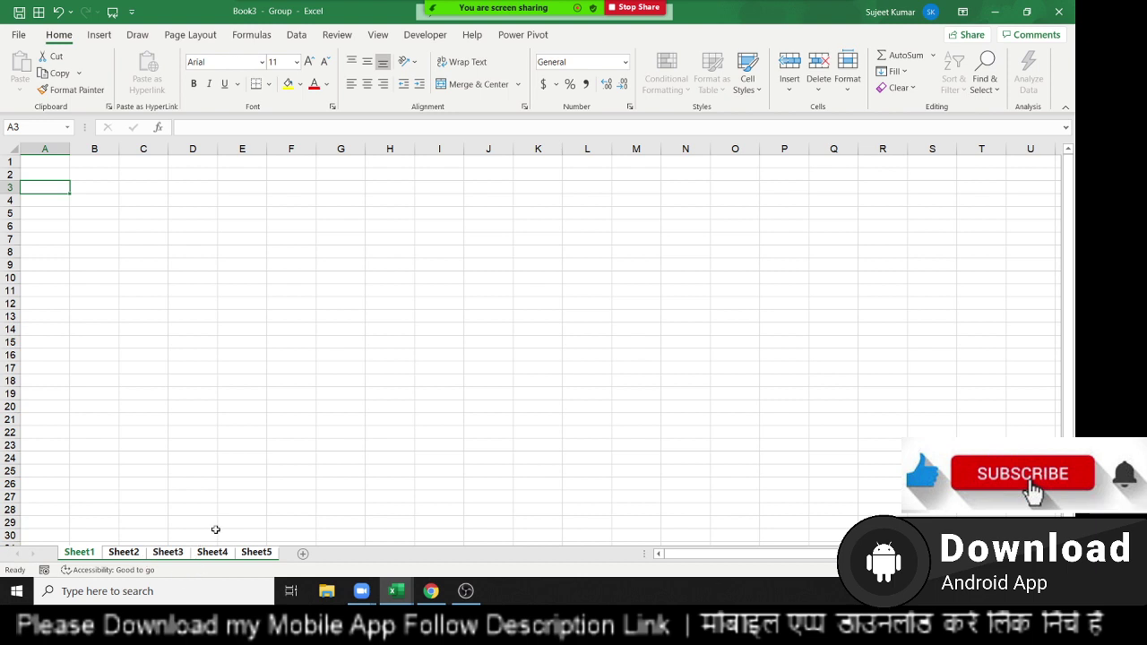
{"action": "type", "text": "Time"}
{"action": "key", "text": "Tab"}
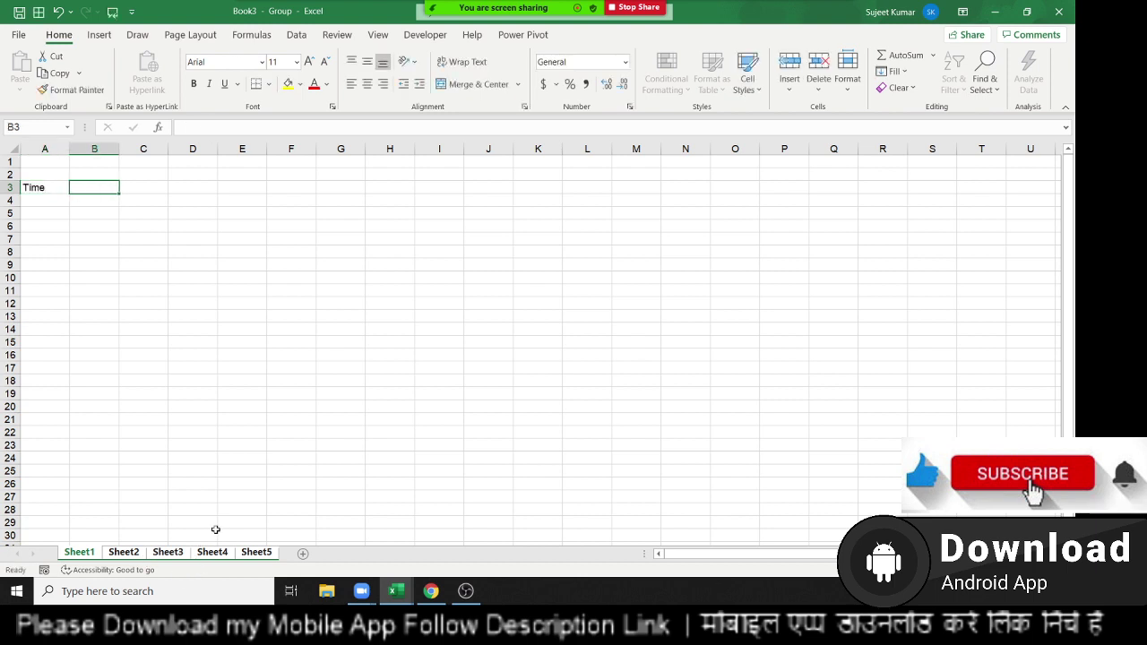
{"action": "key", "text": "ctrl+semicolon"}
{"action": "key", "text": "Return"}
{"action": "key", "text": "Up"}
{"action": "key", "text": "Right"}
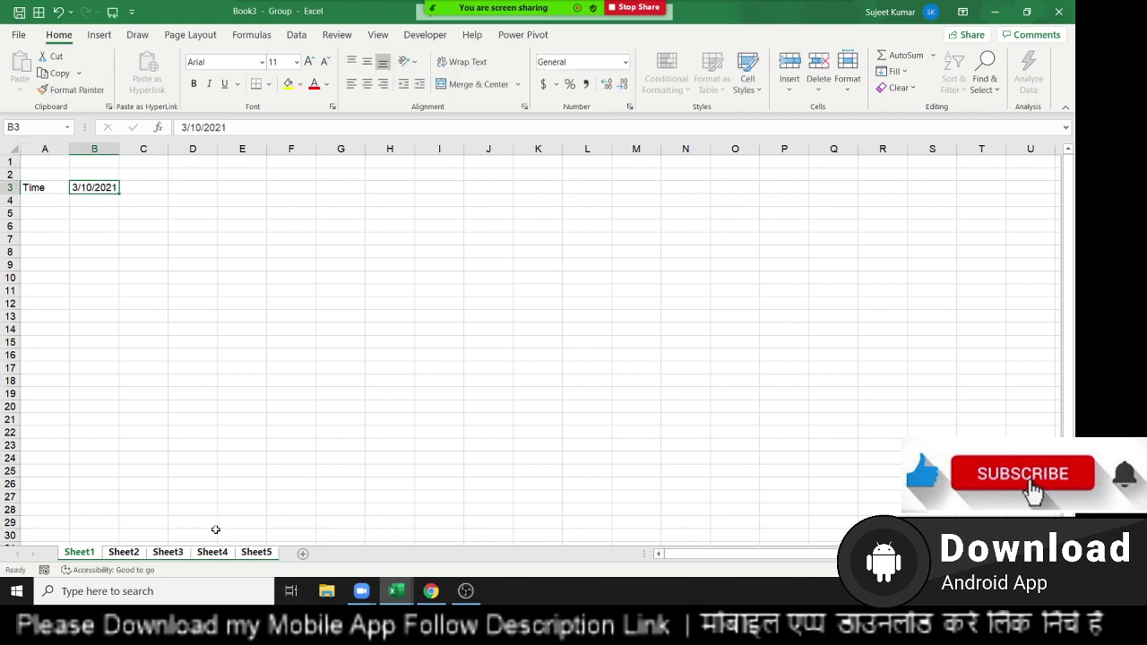
{"action": "key", "text": "ctrl+shift+semicolon"}
{"action": "key", "text": "Return"}
{"action": "key", "text": "Up"}
Fill A3:B3 yellow and confirm the entries appear on Sheet2 through Sheet5.
{"action": "key", "text": "Left"}
{"action": "key", "text": "shift+Right"}
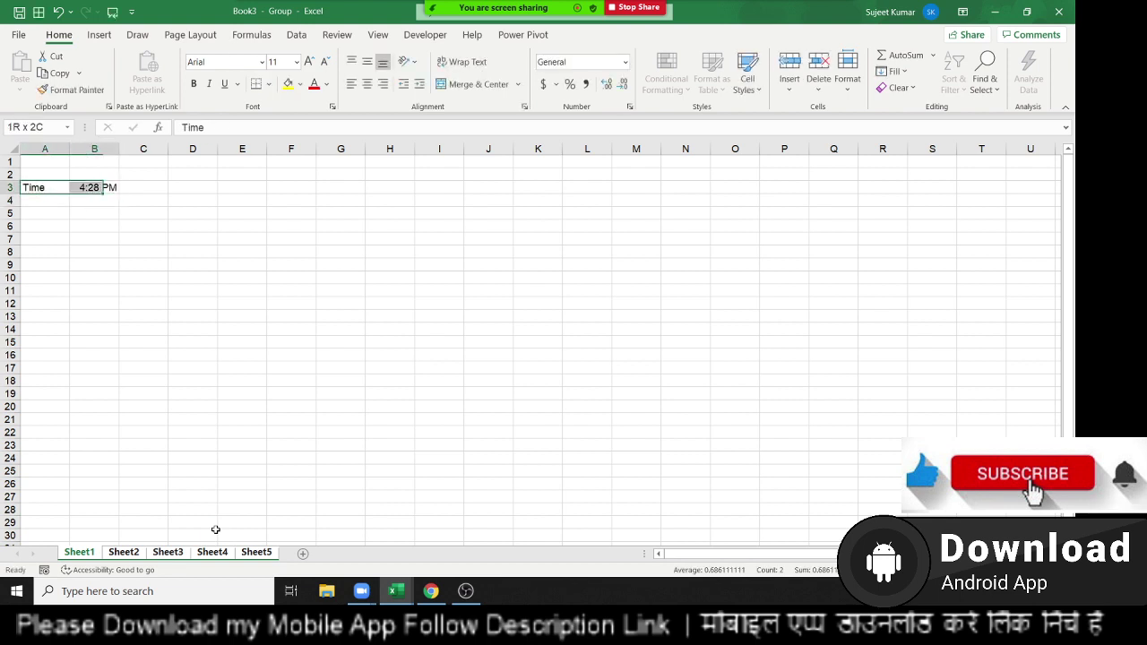
{"action": "left_click", "coordinate": [287, 83]}
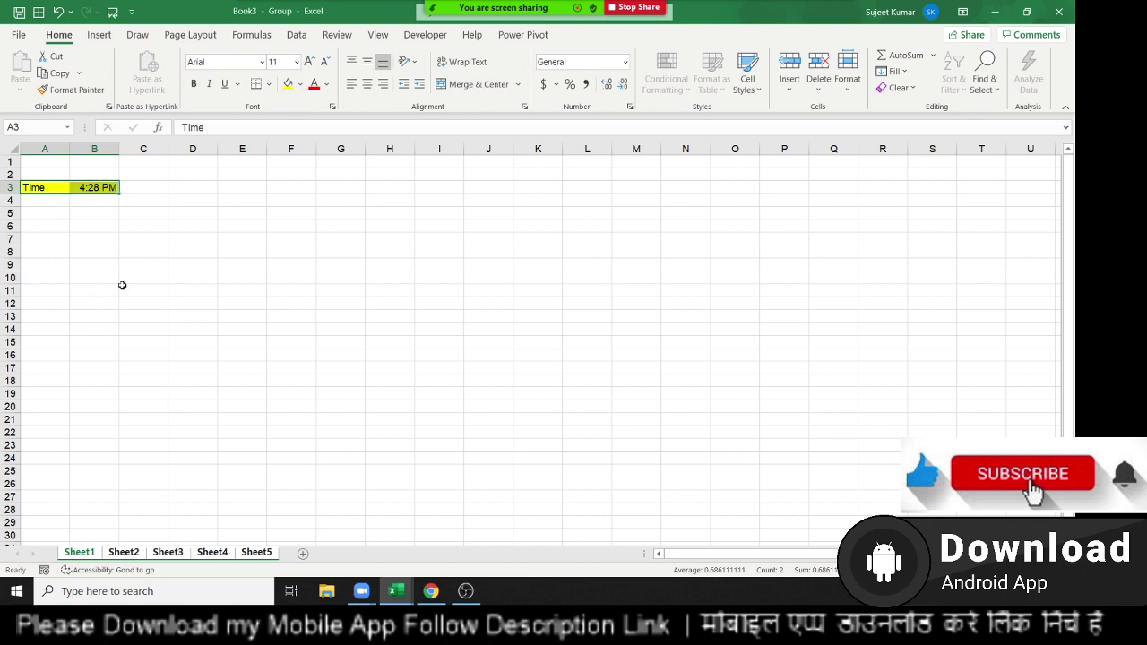
{"action": "left_click", "coordinate": [126, 552]}
{"action": "left_click", "coordinate": [167, 552]}
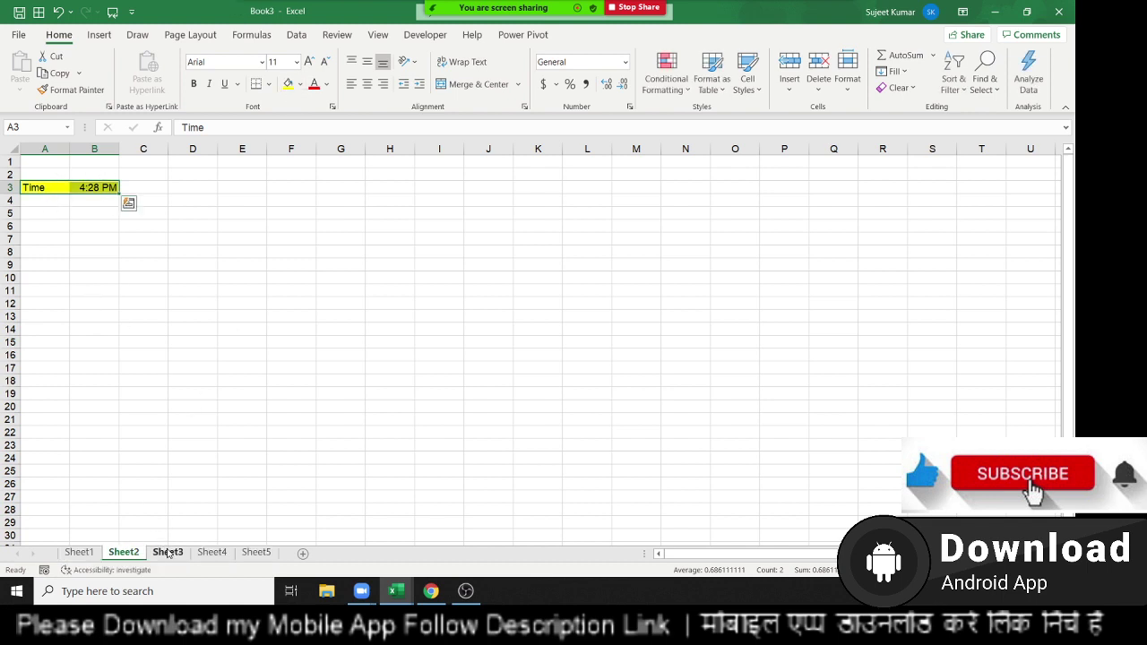
{"action": "left_click", "coordinate": [212, 552]}
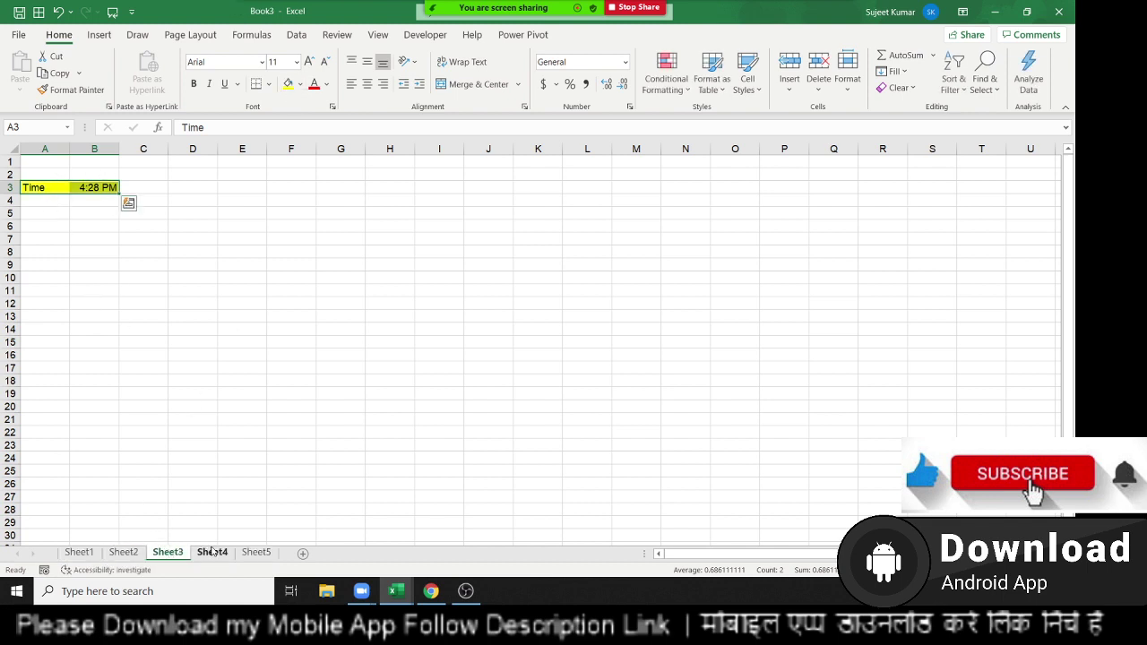
{"action": "left_click", "coordinate": [257, 550]}
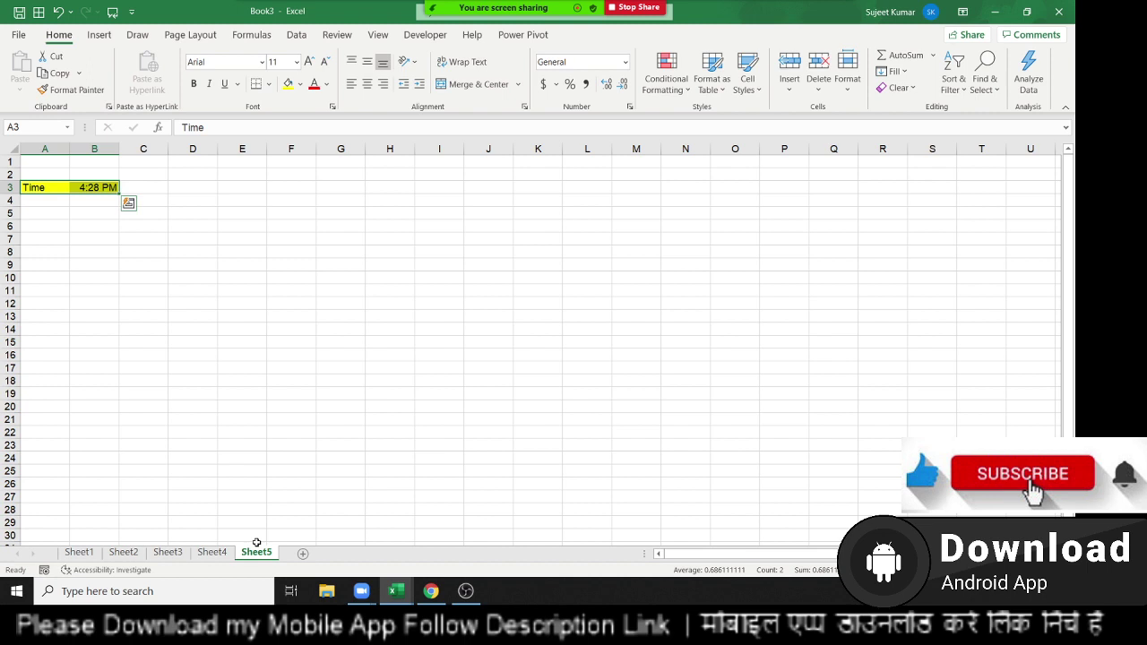
Regroup all five sheets and merge and centre the block C7:F10.
{"action": "left_click", "coordinate": [78, 552]}
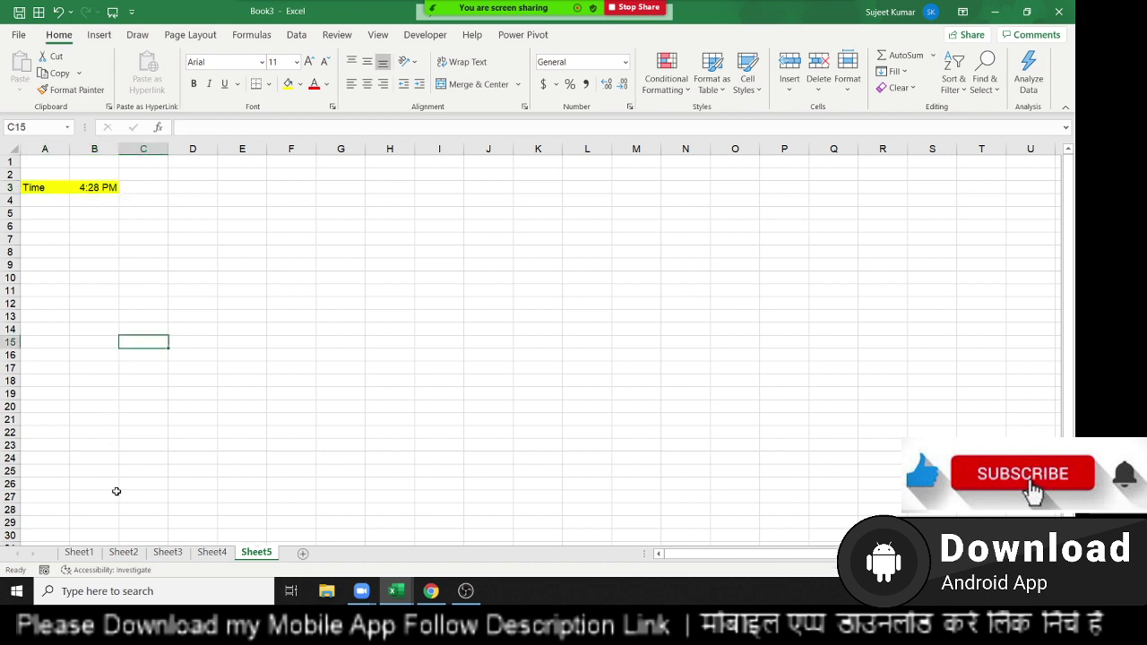
{"action": "left_click", "coordinate": [124, 552], "text": "ctrl"}
{"action": "left_click", "coordinate": [251, 553], "text": "shift"}
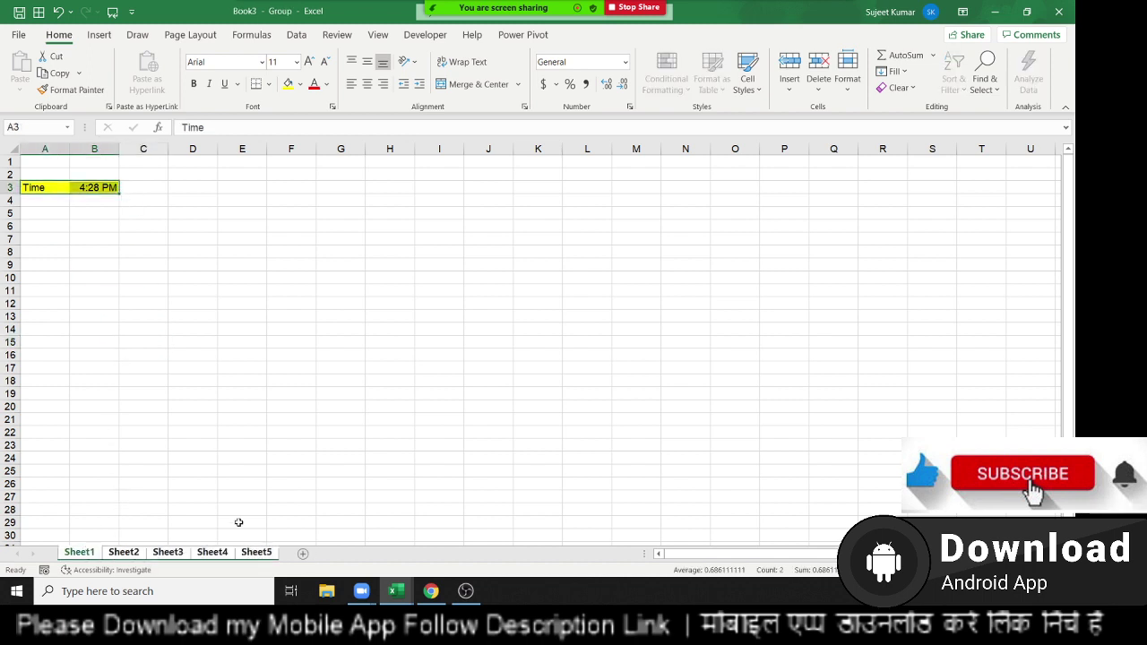
{"action": "left_click_drag", "start_coordinate": [135, 238], "coordinate": [291, 278]}
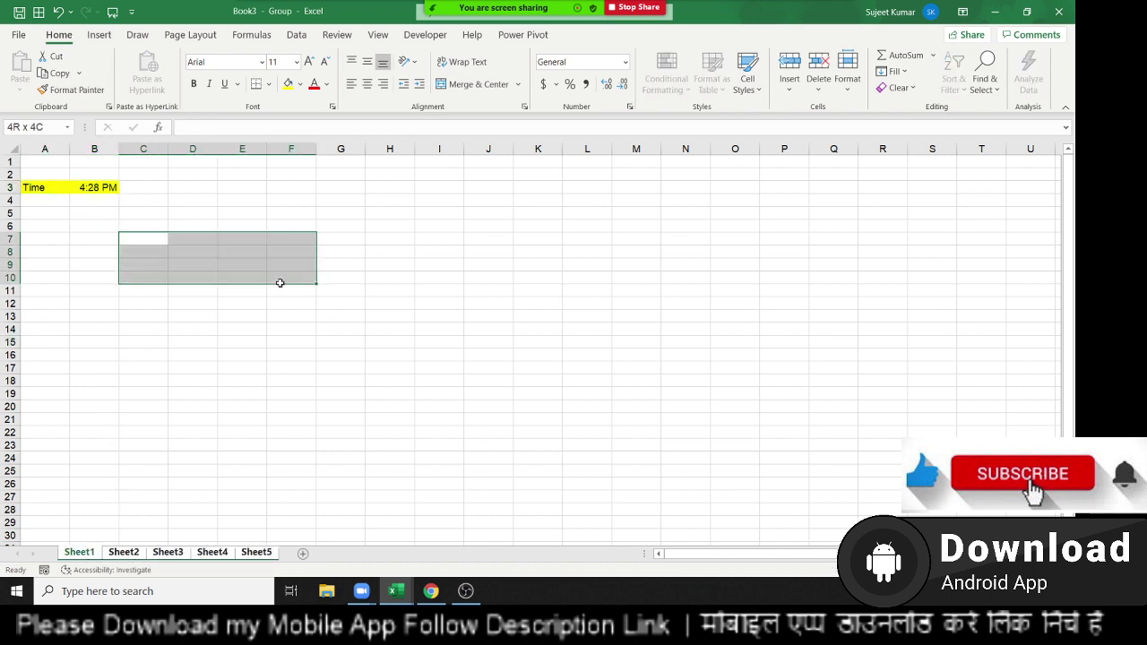
{"action": "left_click", "coordinate": [478, 83]}
Check Sheet2 through Sheet5 for the merged C7:F10 block.
{"action": "left_click", "coordinate": [126, 553]}
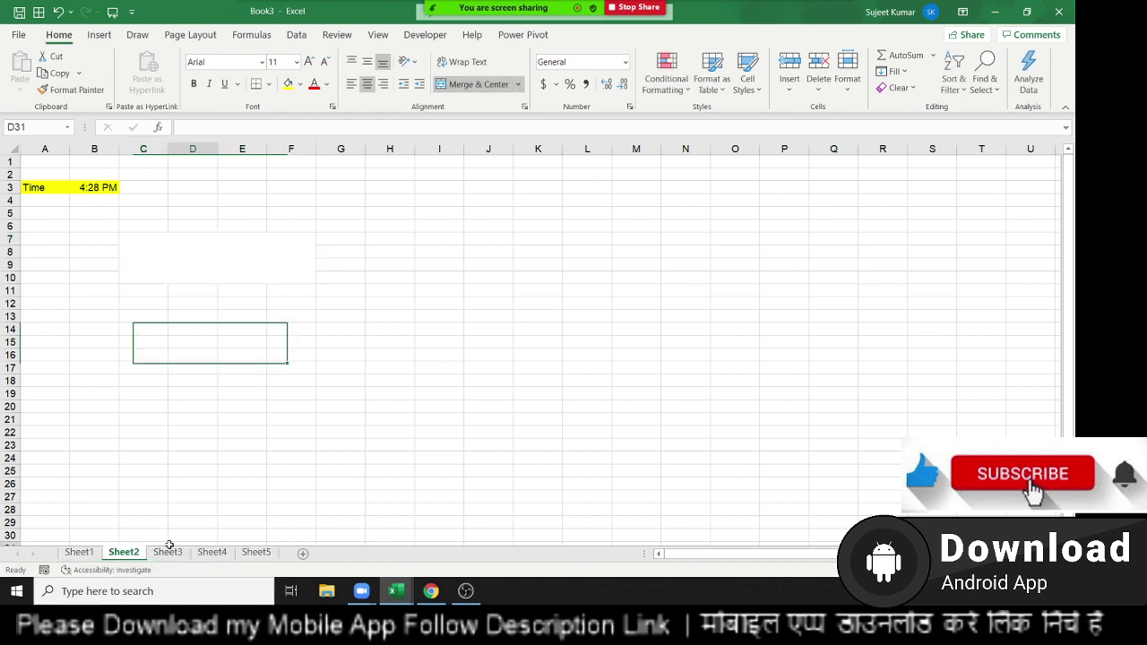
{"action": "left_click", "coordinate": [166, 553]}
{"action": "left_click", "coordinate": [212, 553]}
{"action": "left_click", "coordinate": [255, 553]}
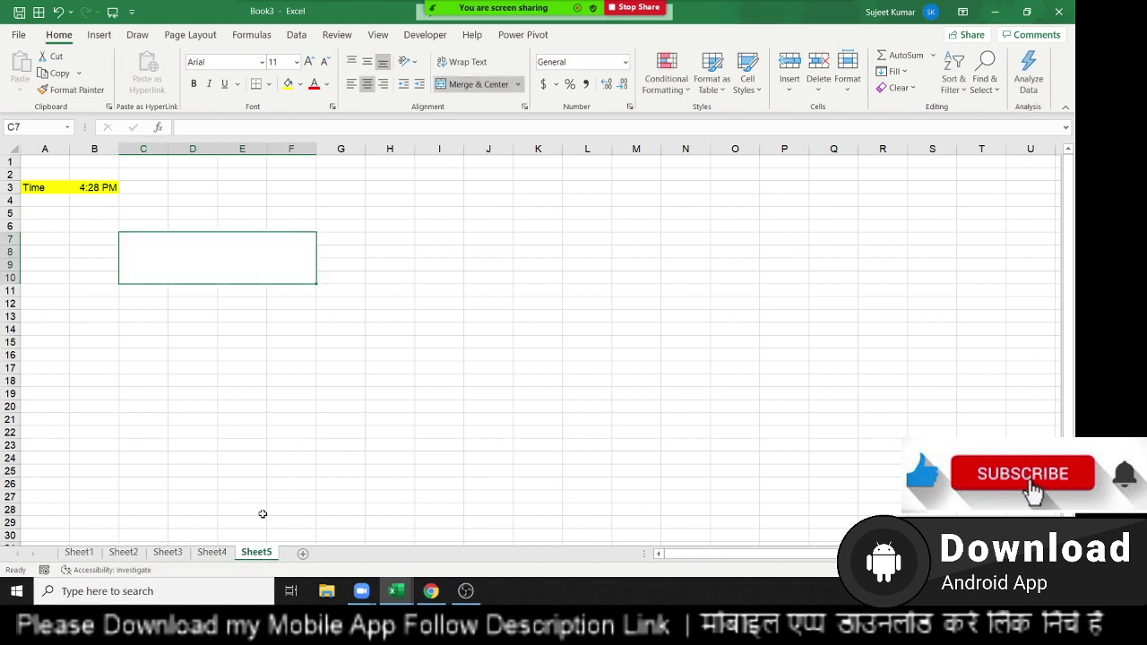
{"action": "left_click", "coordinate": [276, 409]}
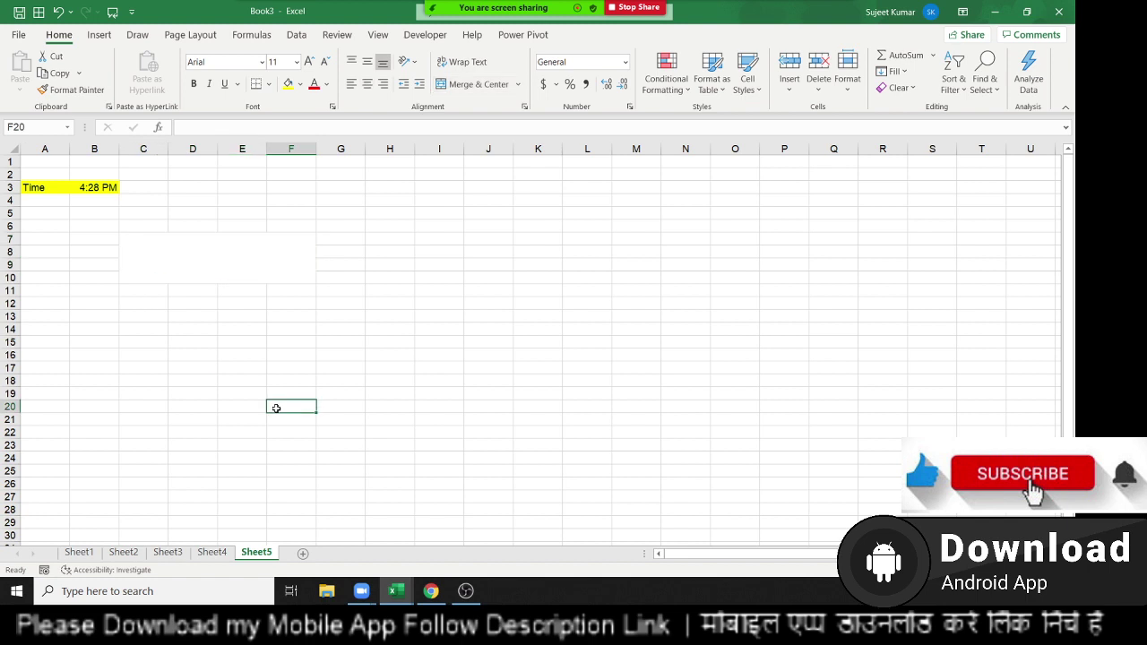
{"action": "left_click", "coordinate": [242, 281]}
Regroup the sheets from Sheet1 and reselect the range C7:F10.
{"action": "left_click", "coordinate": [78, 553]}
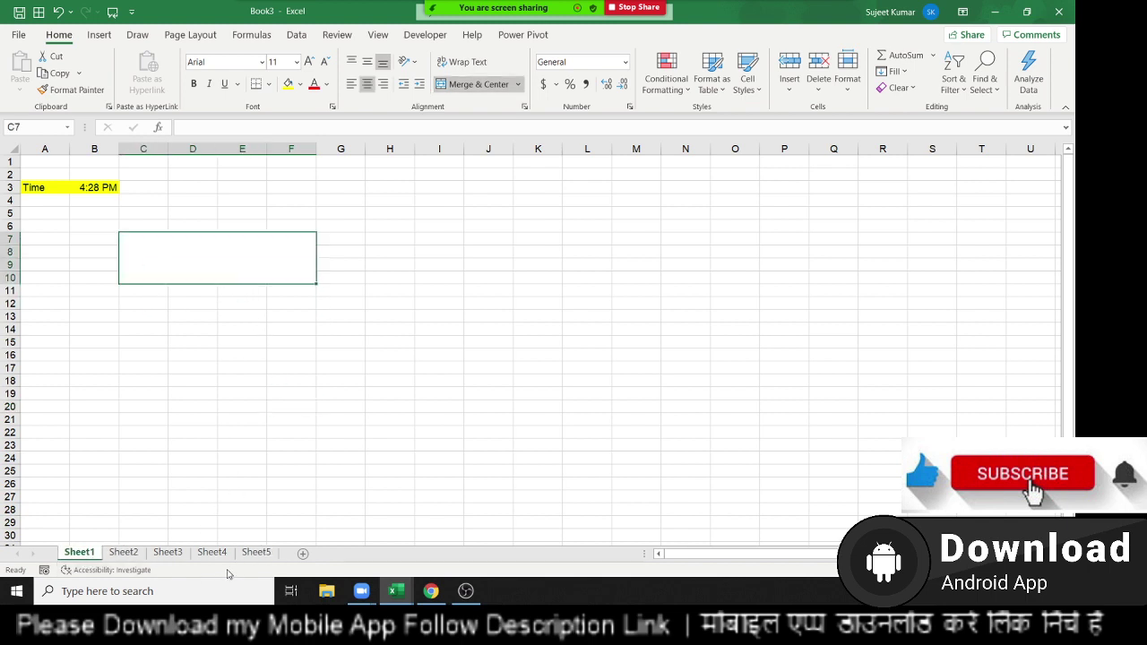
{"action": "left_click", "coordinate": [258, 553], "text": "shift"}
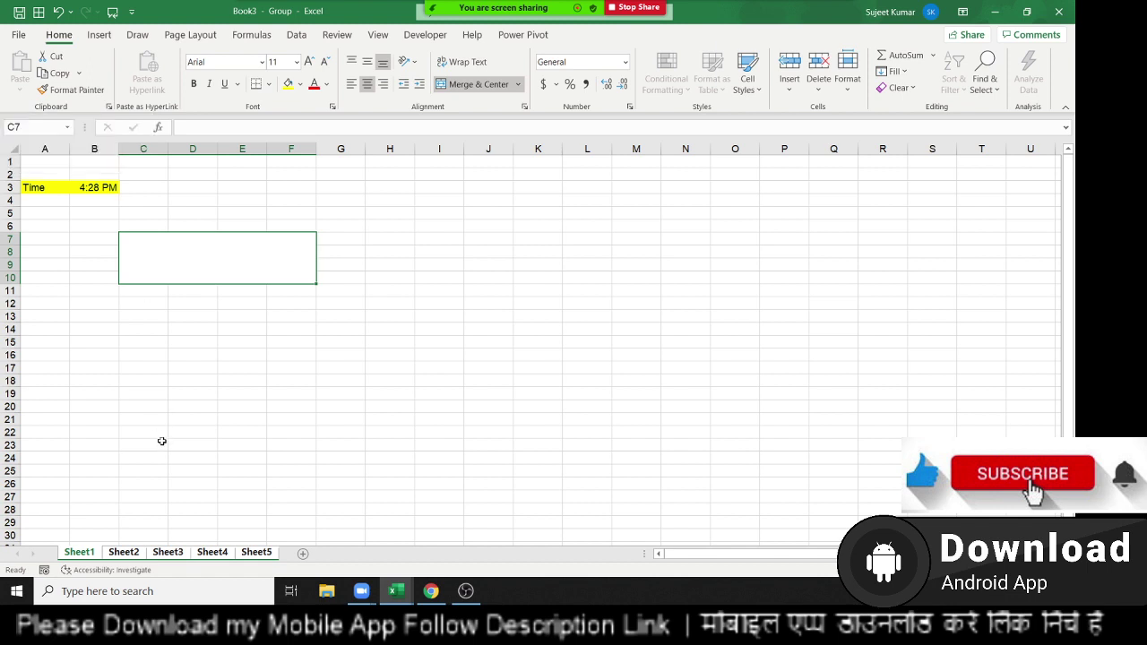
{"action": "left_click", "coordinate": [357, 340]}
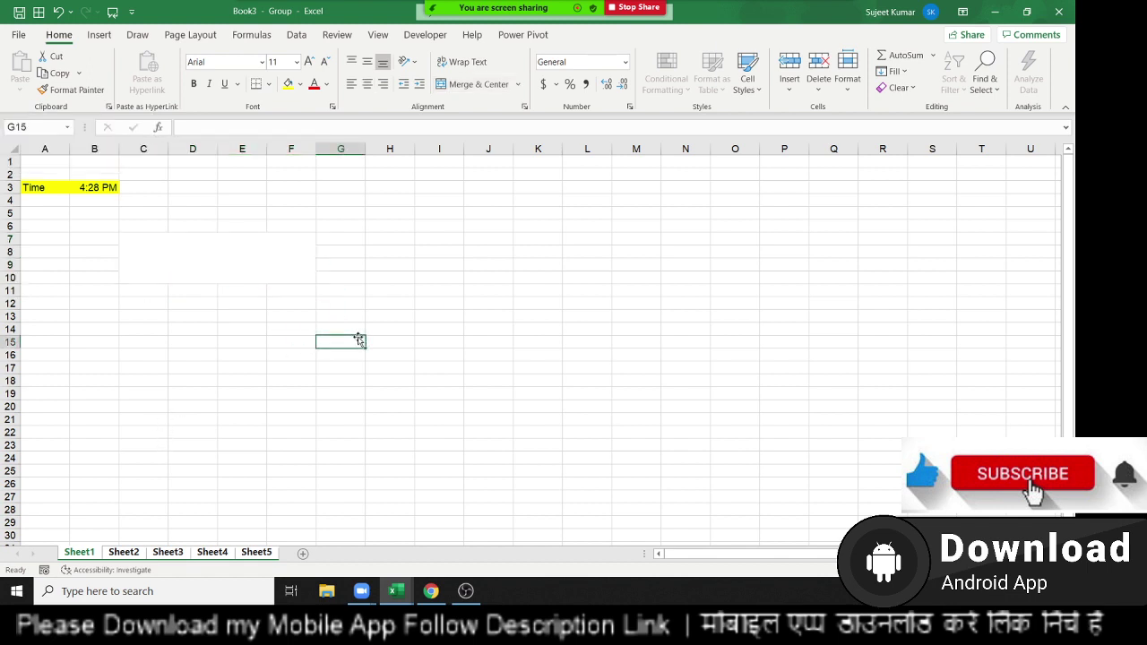
{"action": "left_click", "coordinate": [106, 39]}
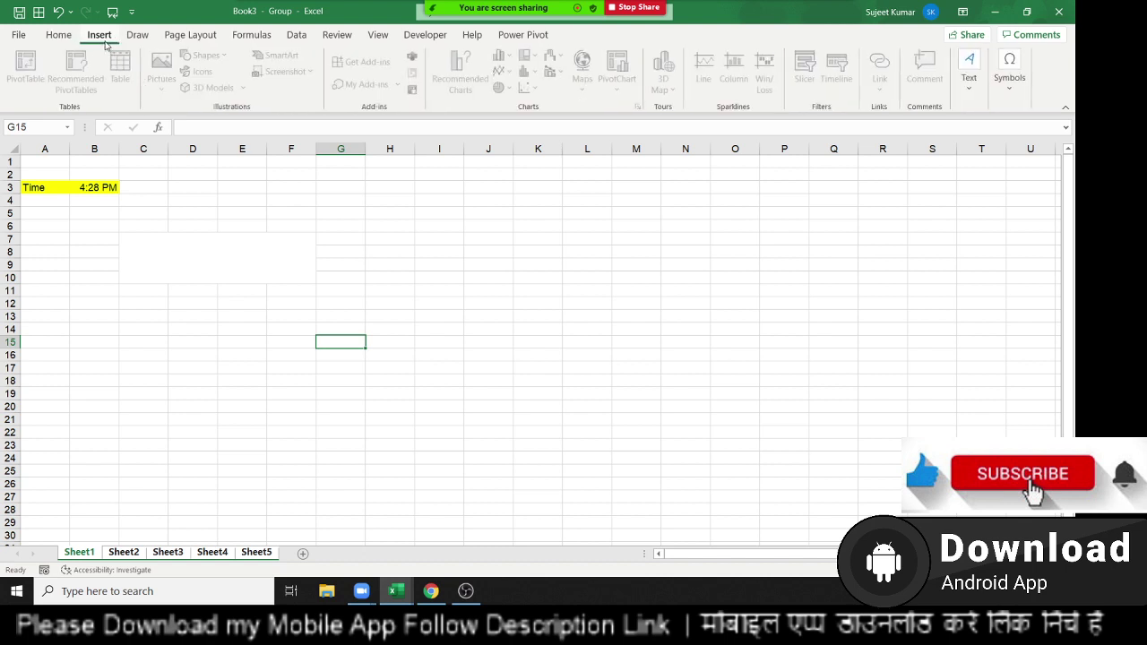
{"action": "left_click", "coordinate": [616, 316]}
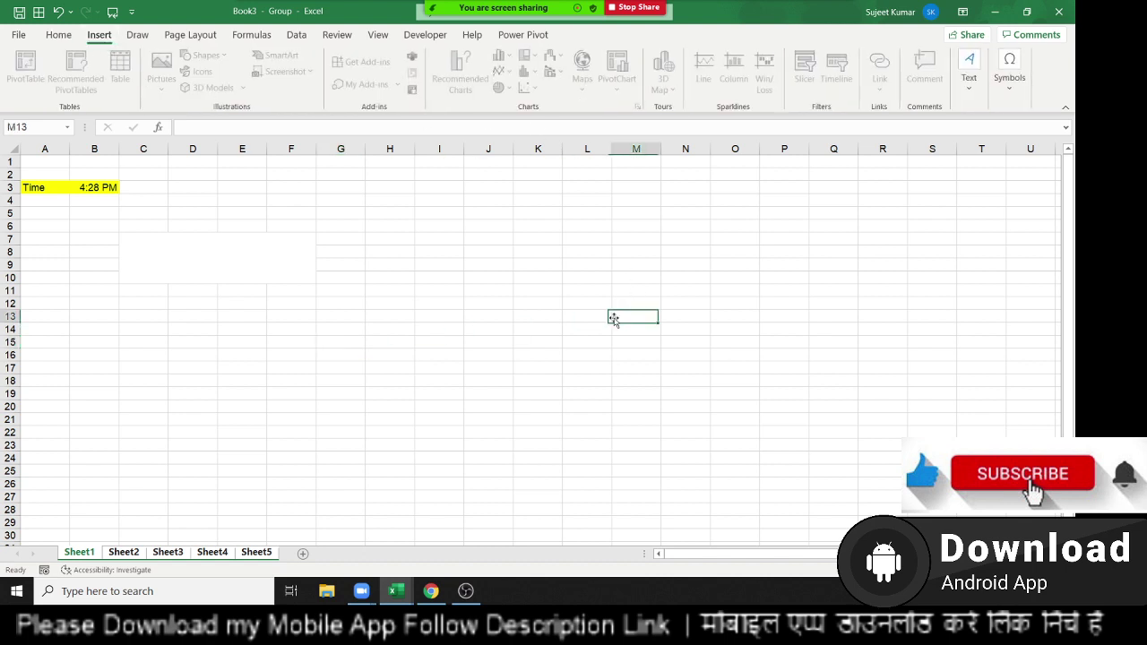
{"action": "left_click", "coordinate": [361, 238]}
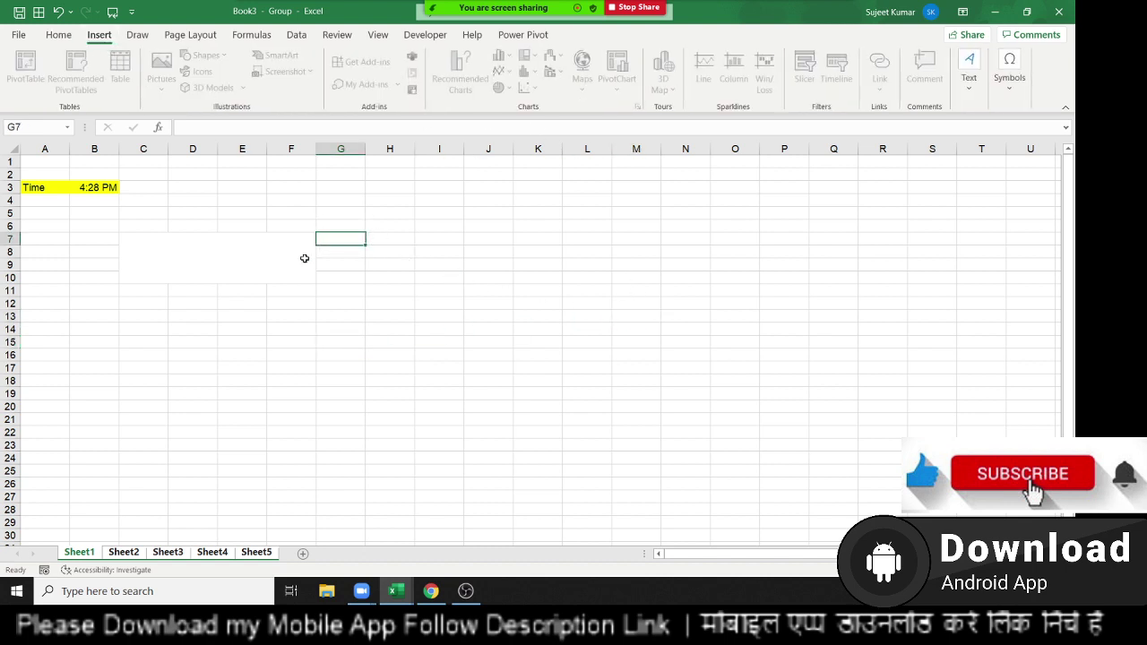
{"action": "left_click_drag", "start_coordinate": [134, 239], "coordinate": [312, 278]}
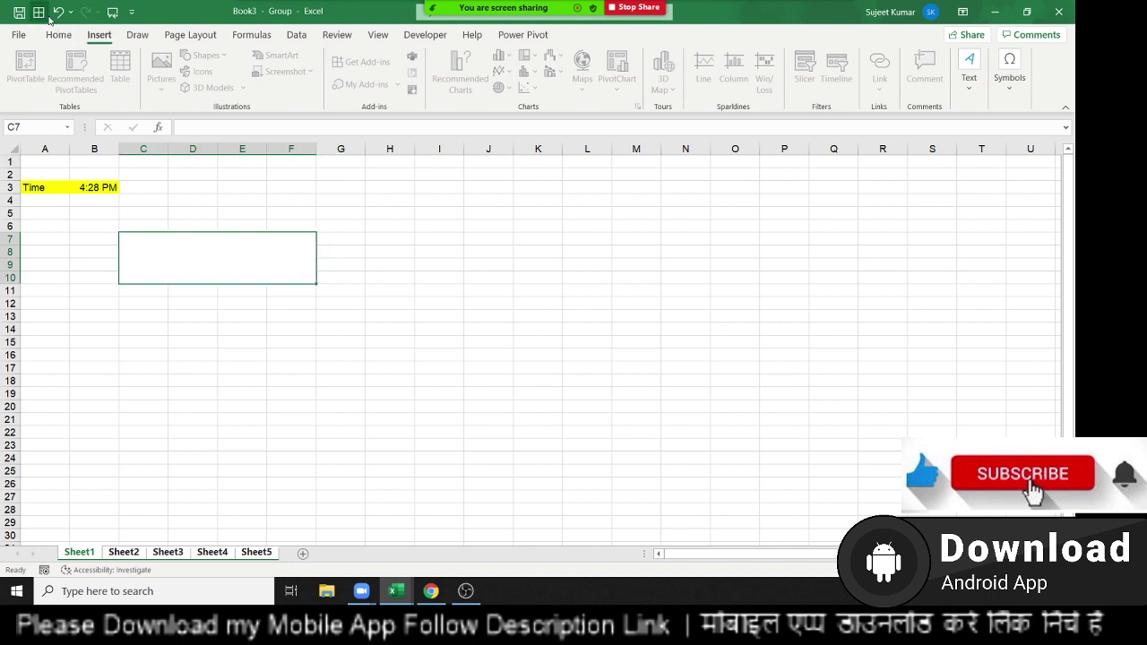
Close Book3 without saving its changes.
{"action": "left_click", "coordinate": [518, 274]}
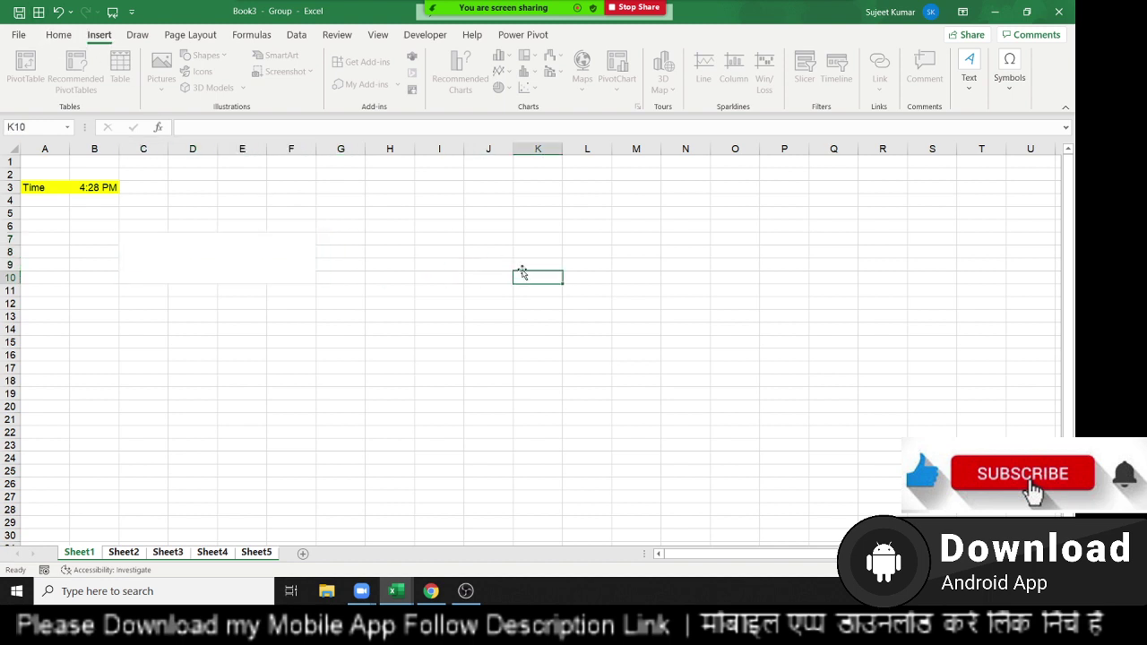
{"action": "left_click", "coordinate": [1059, 12]}
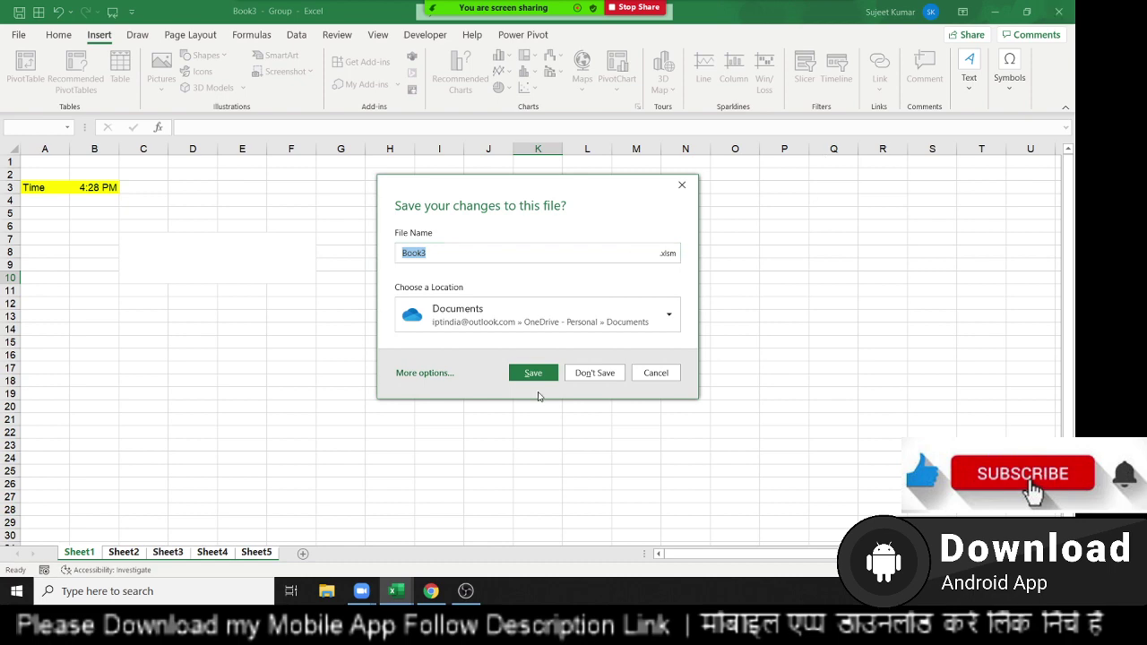
{"action": "left_click", "coordinate": [595, 373]}
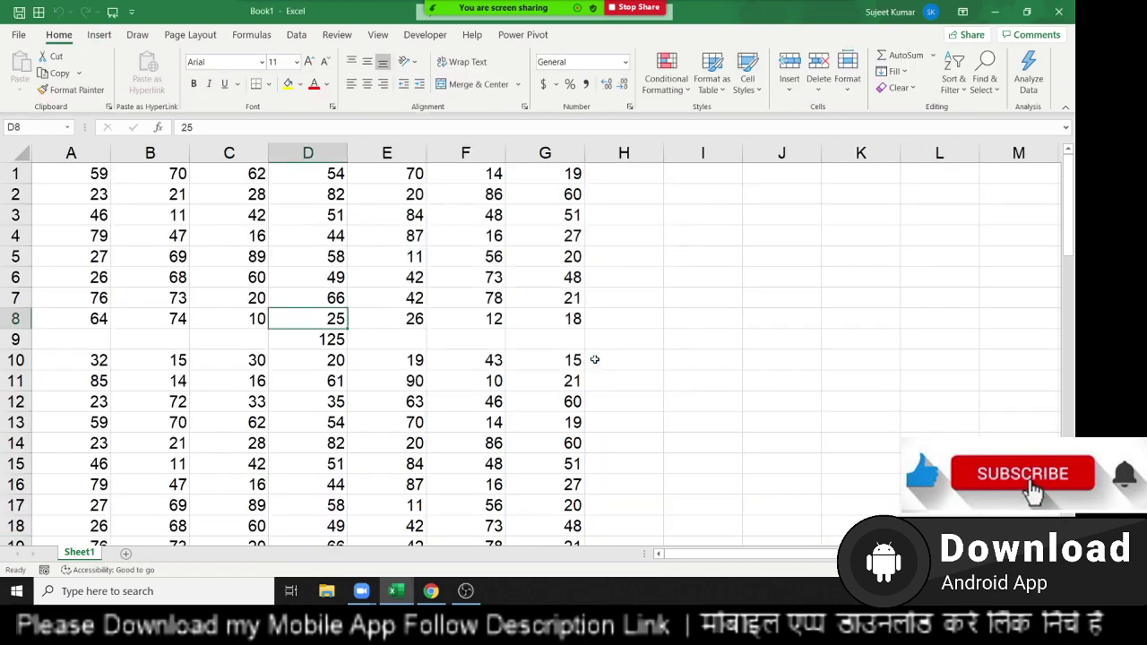
Add a blank Sheet2 to Book1 and admit the waiting meeting participant.
{"action": "left_click", "coordinate": [128, 557]}
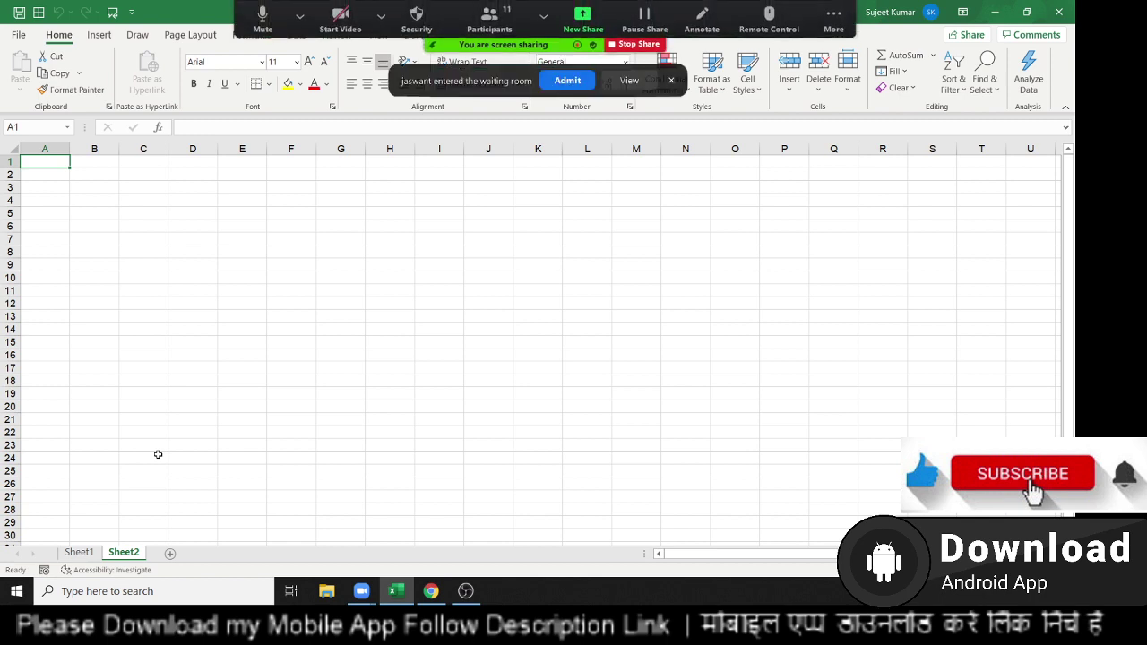
{"action": "left_click", "coordinate": [567, 80]}
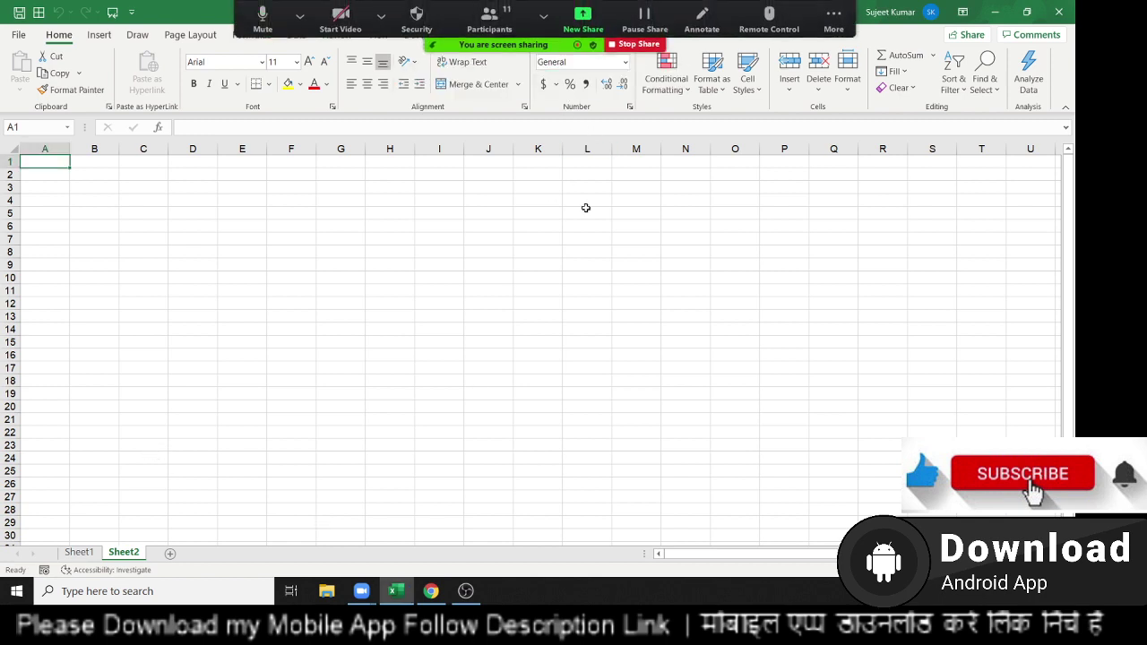
{"action": "left_click", "coordinate": [583, 252]}
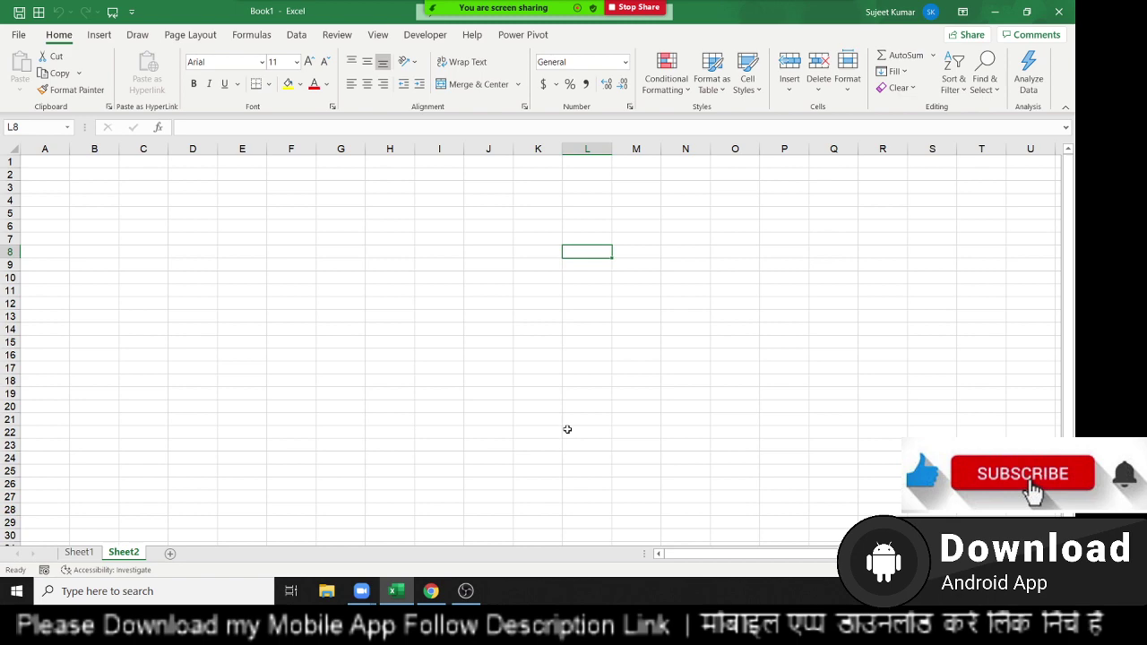
{"action": "key", "text": "super+d"}
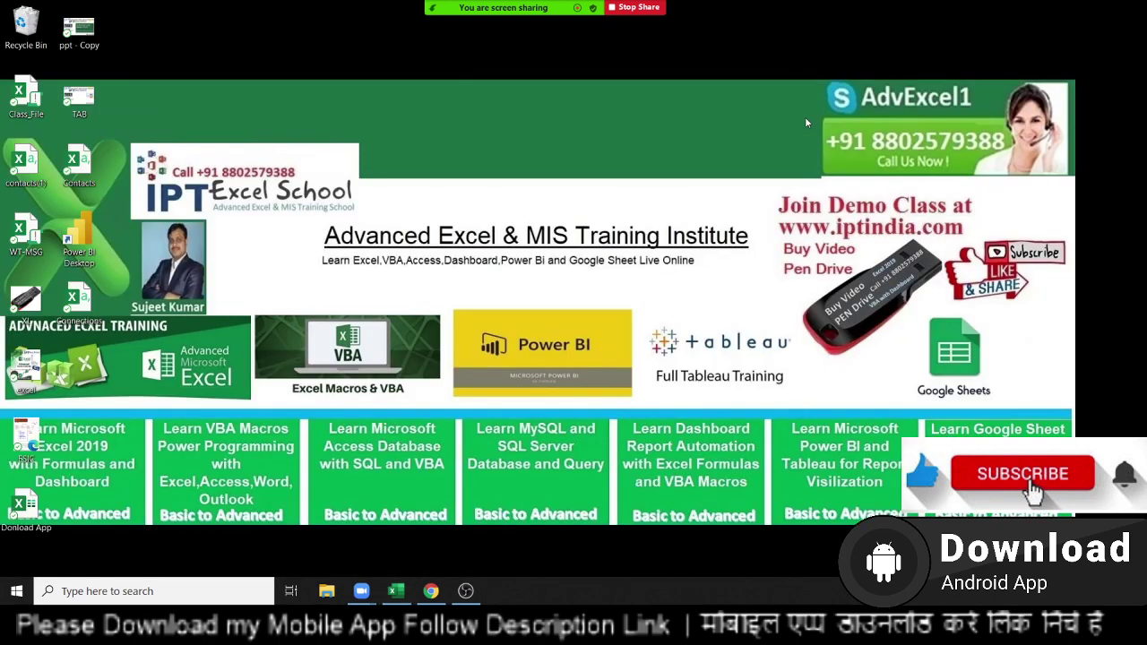
{"action": "left_click_drag", "start_coordinate": [807, 117], "coordinate": [1024, 180]}
{"action": "key", "text": "alt+Tab"}
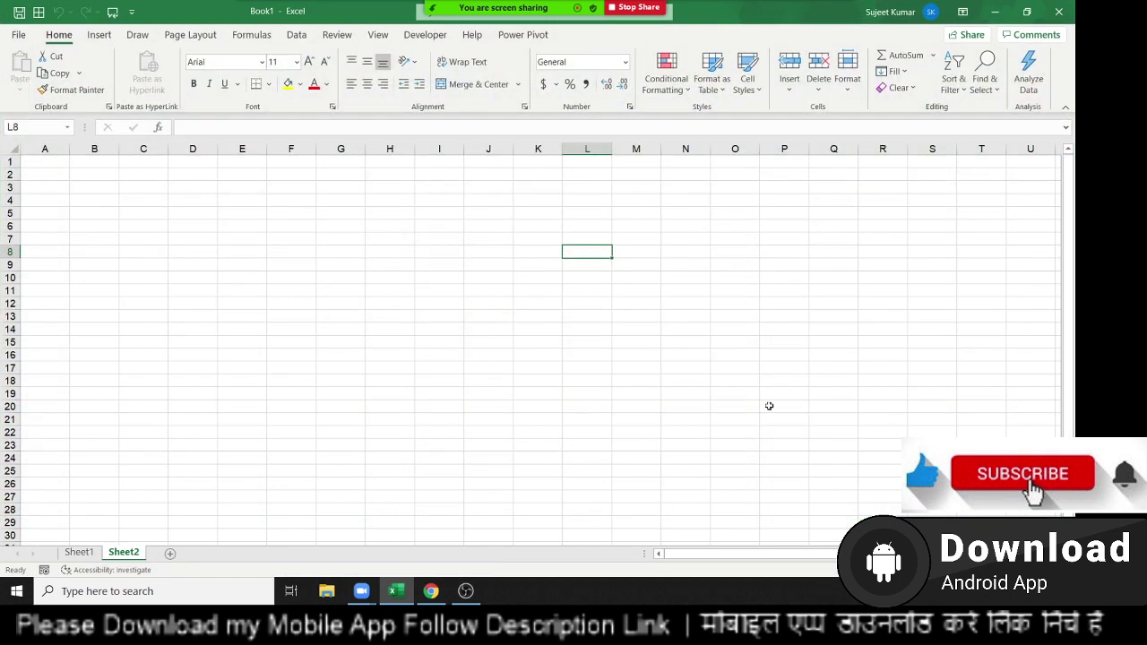
{"action": "left_click", "coordinate": [682, 253]}
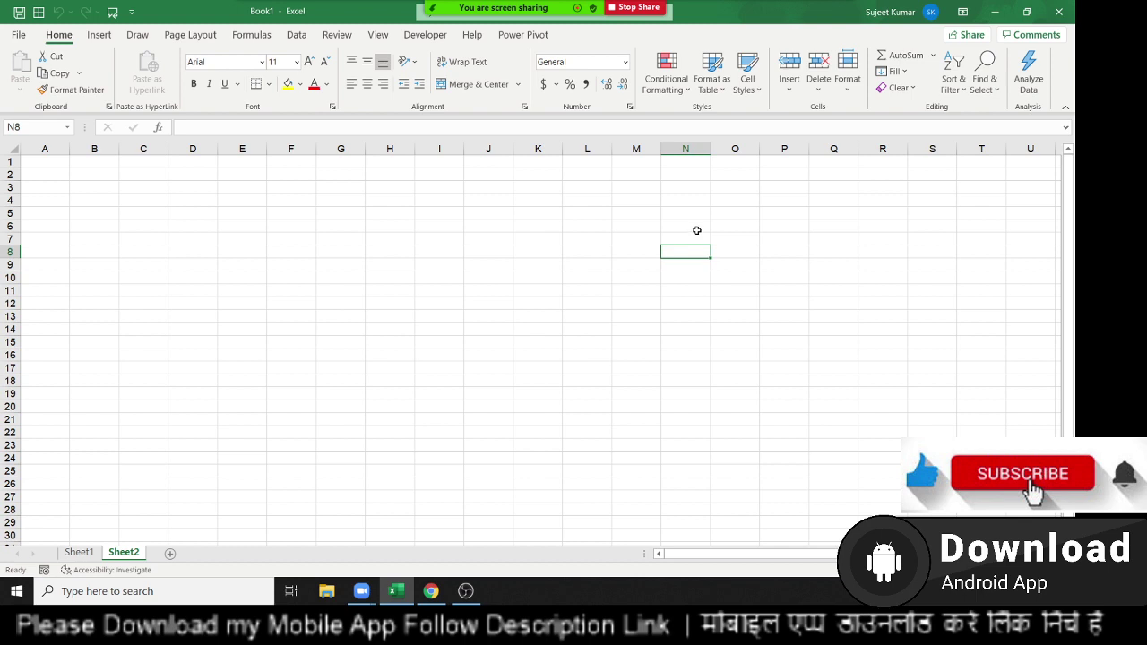
{"action": "mouse_move", "coordinate": [665, 76]}
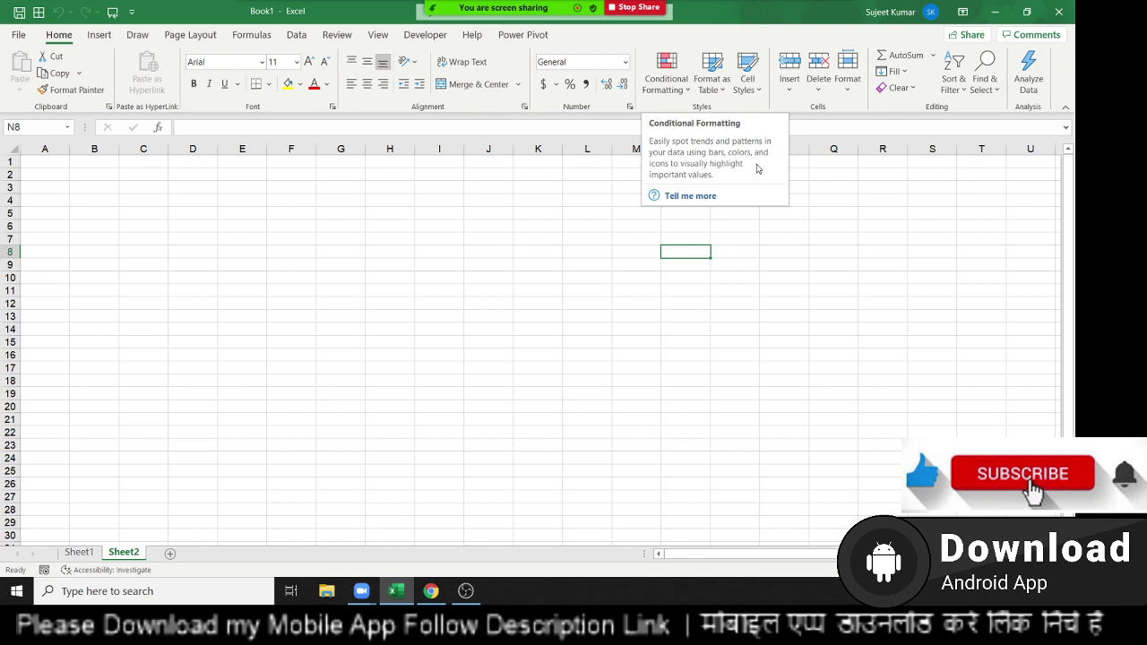
Open the 'Use conditional formatting to highlight information' help article and scroll through it.
{"action": "left_click", "coordinate": [697, 197]}
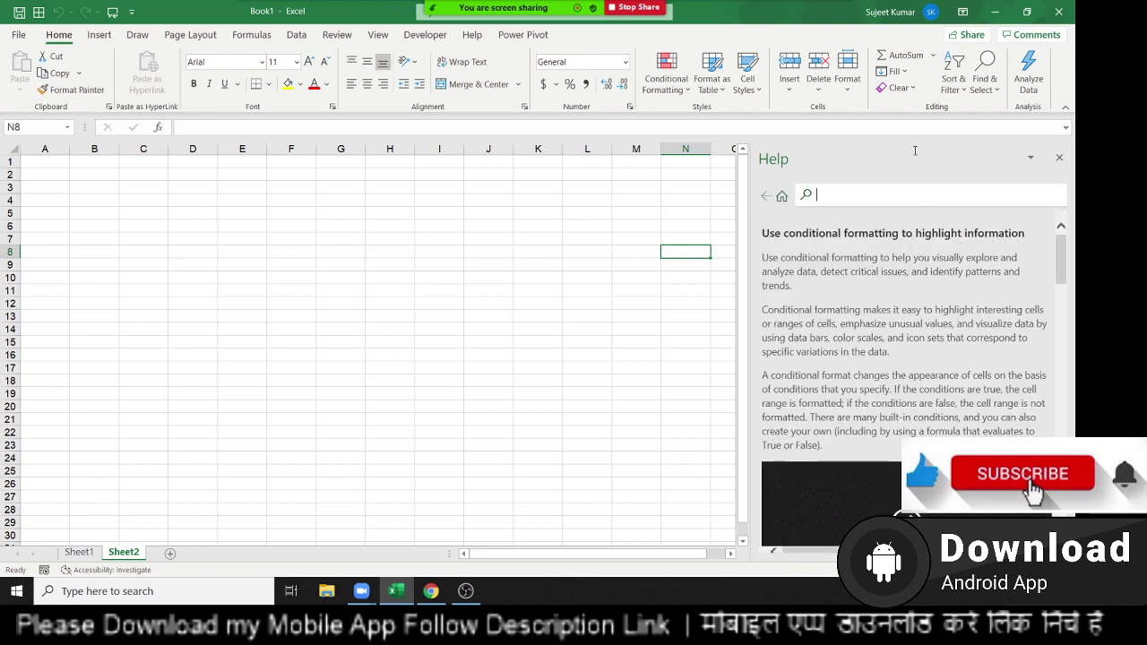
{"action": "scroll", "coordinate": [845, 307], "scroll_direction": "down", "scroll_amount": 3}
{"action": "scroll", "coordinate": [850, 308], "scroll_direction": "down", "scroll_amount": 3}
{"action": "scroll", "coordinate": [855, 311], "scroll_direction": "down", "scroll_amount": 3}
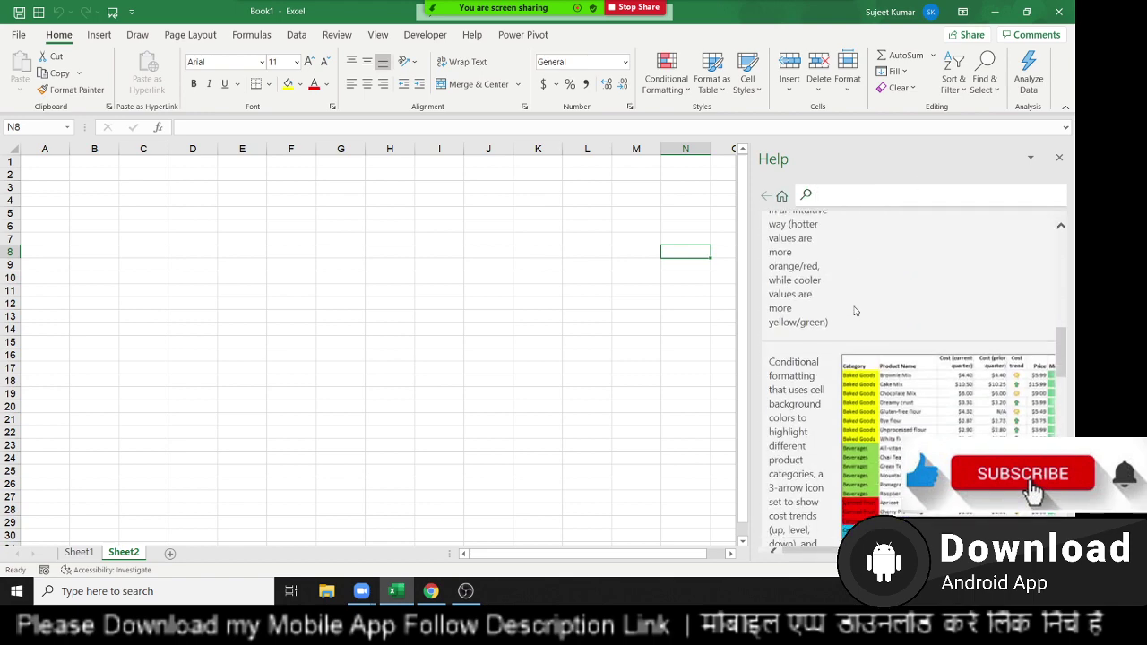
{"action": "scroll", "coordinate": [855, 311], "scroll_direction": "down", "scroll_amount": 3}
{"action": "scroll", "coordinate": [856, 309], "scroll_direction": "down", "scroll_amount": 5}
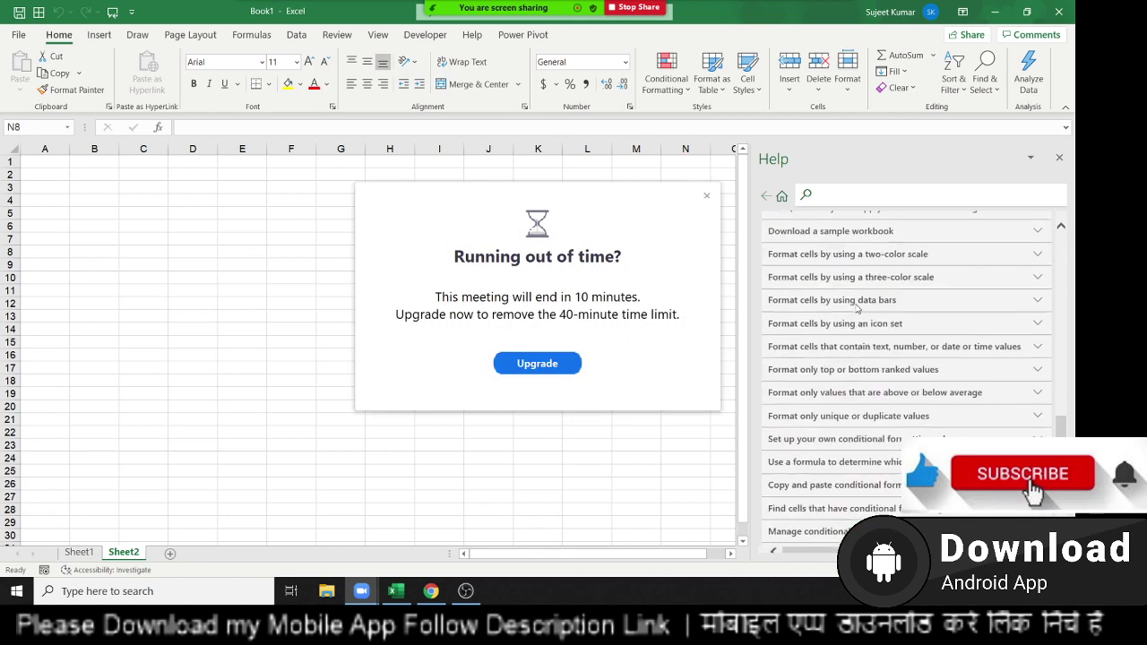
{"action": "scroll", "coordinate": [860, 301], "scroll_direction": "down", "scroll_amount": 3}
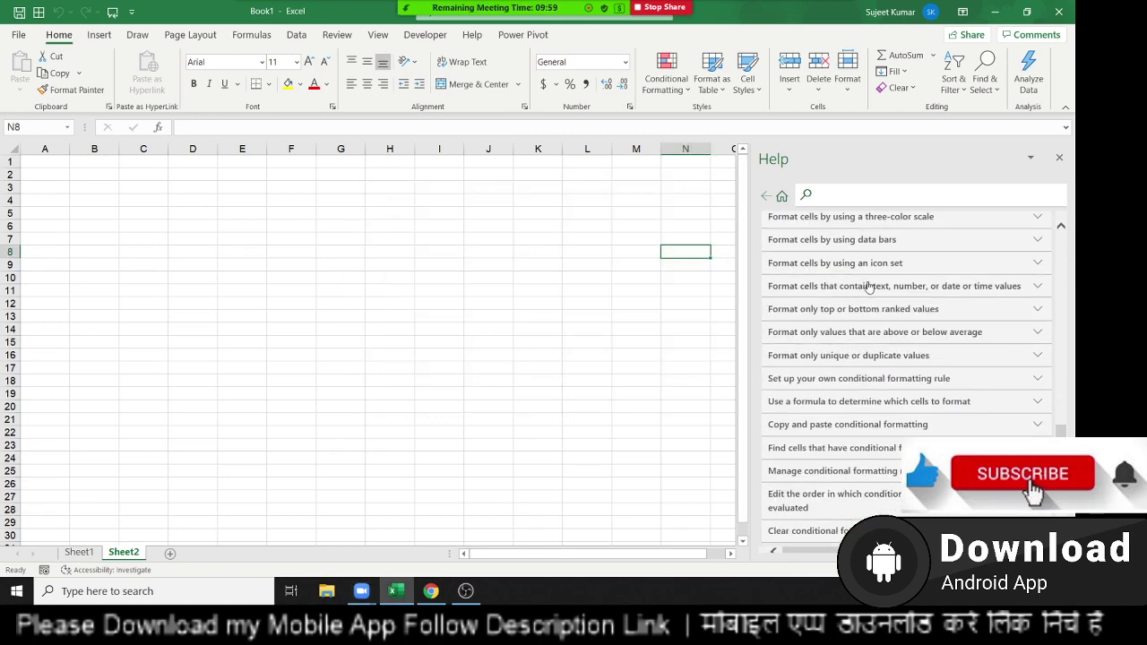
{"action": "scroll", "coordinate": [868, 287], "scroll_direction": "down", "scroll_amount": 1}
{"action": "scroll", "coordinate": [868, 287], "scroll_direction": "down", "scroll_amount": 3}
{"action": "scroll", "coordinate": [867, 287], "scroll_direction": "down", "scroll_amount": 2}
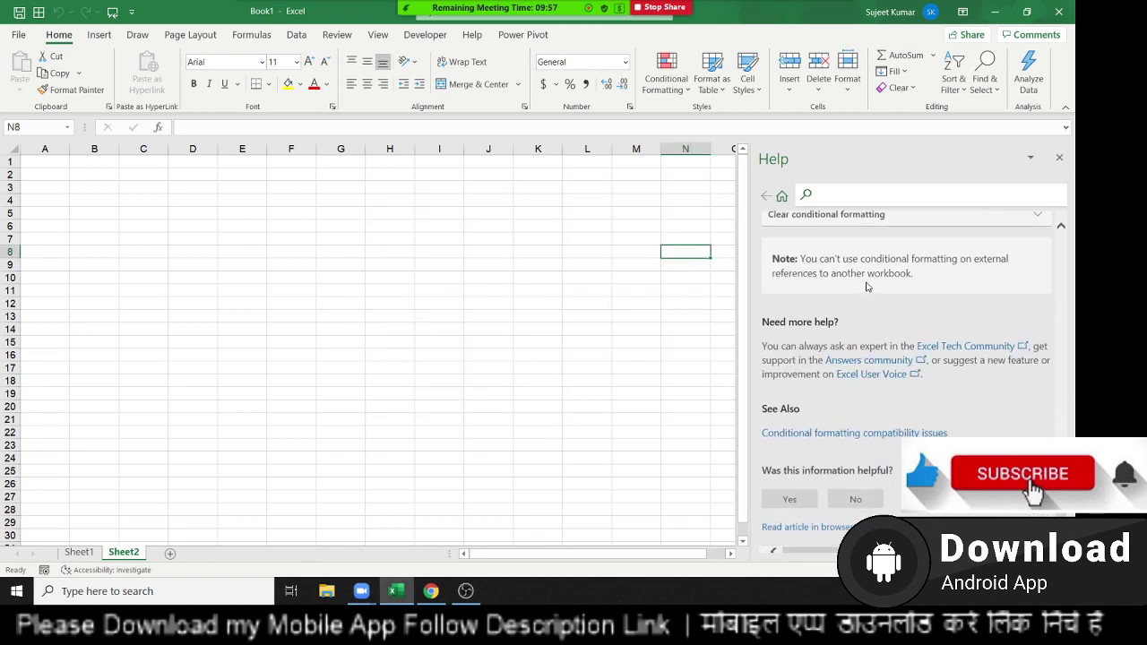
{"action": "scroll", "coordinate": [866, 287], "scroll_direction": "up", "scroll_amount": 3}
{"action": "scroll", "coordinate": [866, 288], "scroll_direction": "up", "scroll_amount": 3}
{"action": "scroll", "coordinate": [865, 288], "scroll_direction": "up", "scroll_amount": 4}
{"action": "scroll", "coordinate": [864, 291], "scroll_direction": "up", "scroll_amount": 2}
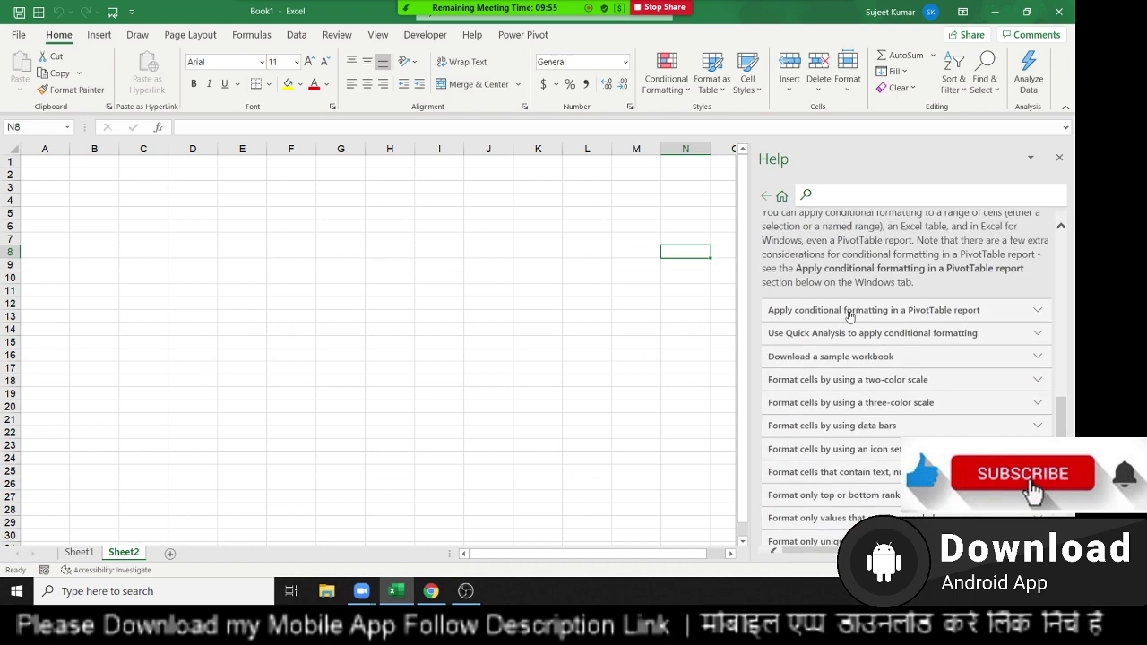
Expand the article's section on conditional formatting in PivotTables and read through it.
{"action": "left_click", "coordinate": [850, 312]}
{"action": "scroll", "coordinate": [843, 328], "scroll_direction": "down", "scroll_amount": 1}
{"action": "scroll", "coordinate": [844, 327], "scroll_direction": "down", "scroll_amount": 3}
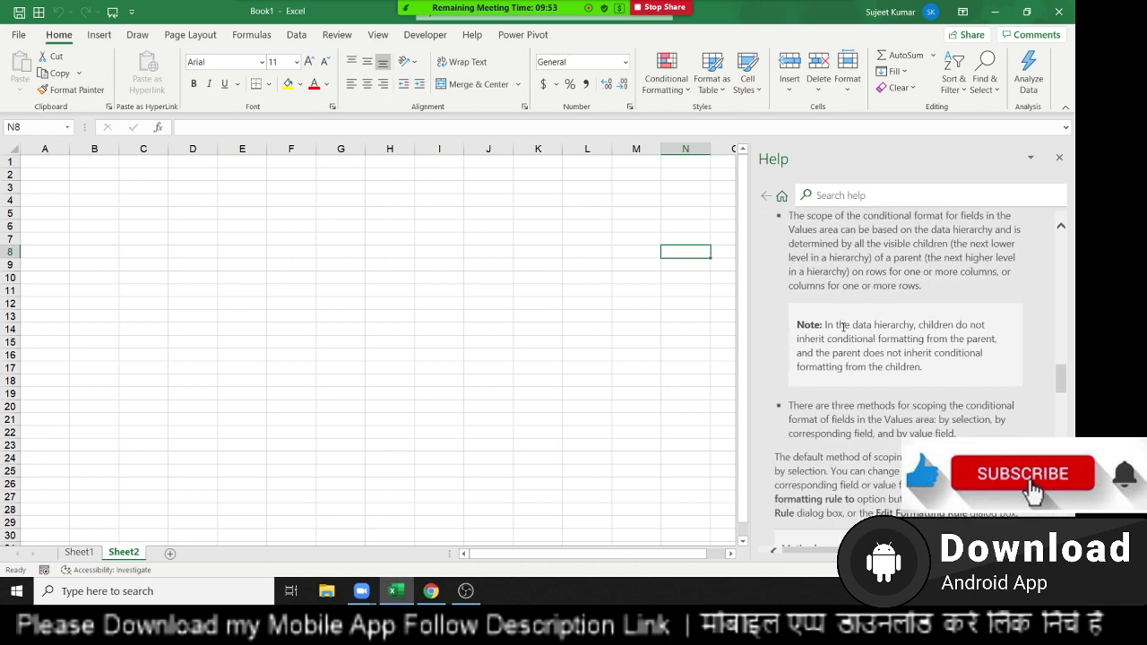
{"action": "scroll", "coordinate": [843, 327], "scroll_direction": "down", "scroll_amount": 4}
{"action": "scroll", "coordinate": [843, 326], "scroll_direction": "down", "scroll_amount": 1}
{"action": "scroll", "coordinate": [842, 326], "scroll_direction": "down", "scroll_amount": 3}
{"action": "scroll", "coordinate": [840, 325], "scroll_direction": "up", "scroll_amount": 2}
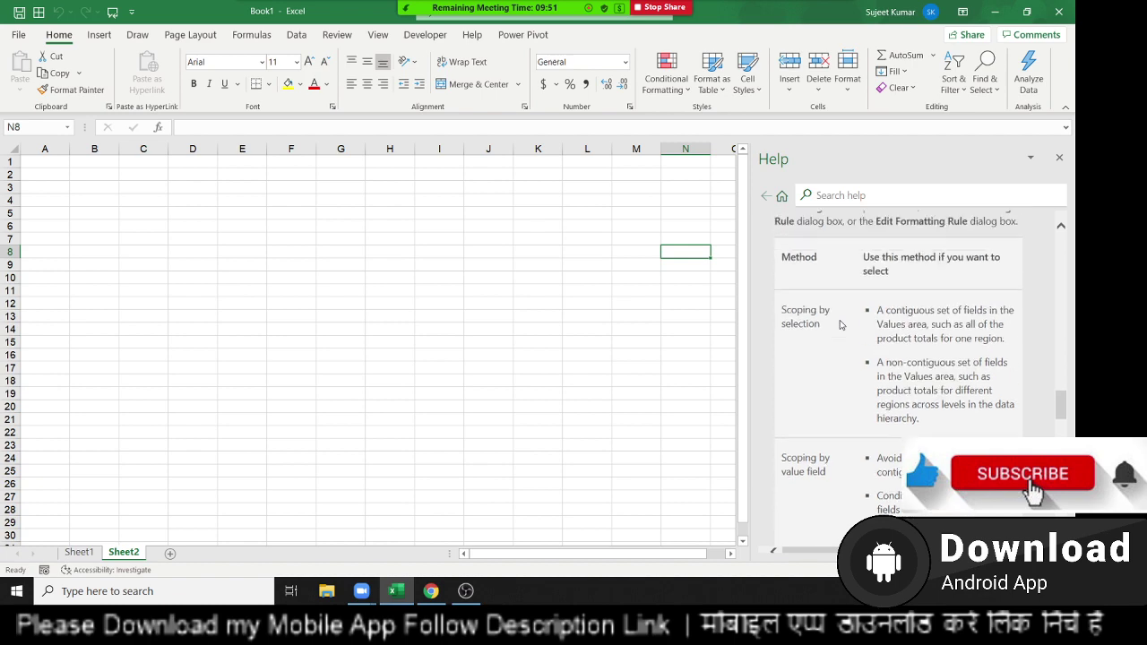
{"action": "scroll", "coordinate": [840, 323], "scroll_direction": "up", "scroll_amount": 3}
{"action": "scroll", "coordinate": [837, 316], "scroll_direction": "up", "scroll_amount": 3}
{"action": "scroll", "coordinate": [834, 306], "scroll_direction": "up", "scroll_amount": 3}
{"action": "scroll", "coordinate": [830, 298], "scroll_direction": "up", "scroll_amount": 3}
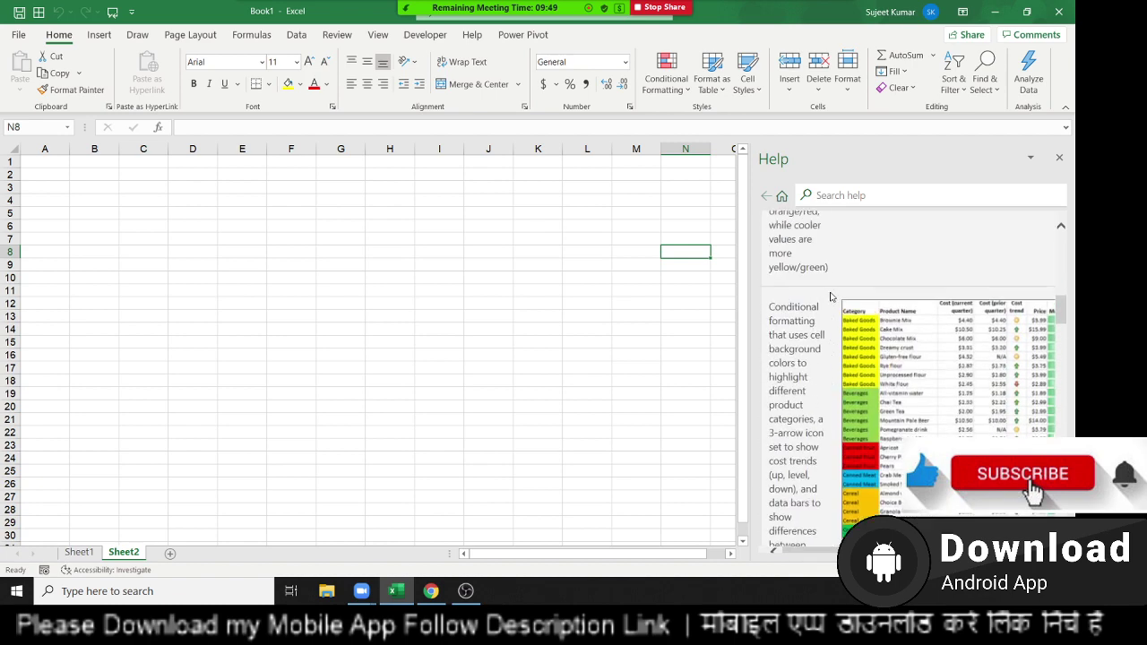
{"action": "scroll", "coordinate": [830, 297], "scroll_direction": "up", "scroll_amount": 3}
{"action": "scroll", "coordinate": [830, 297], "scroll_direction": "up", "scroll_amount": 3}
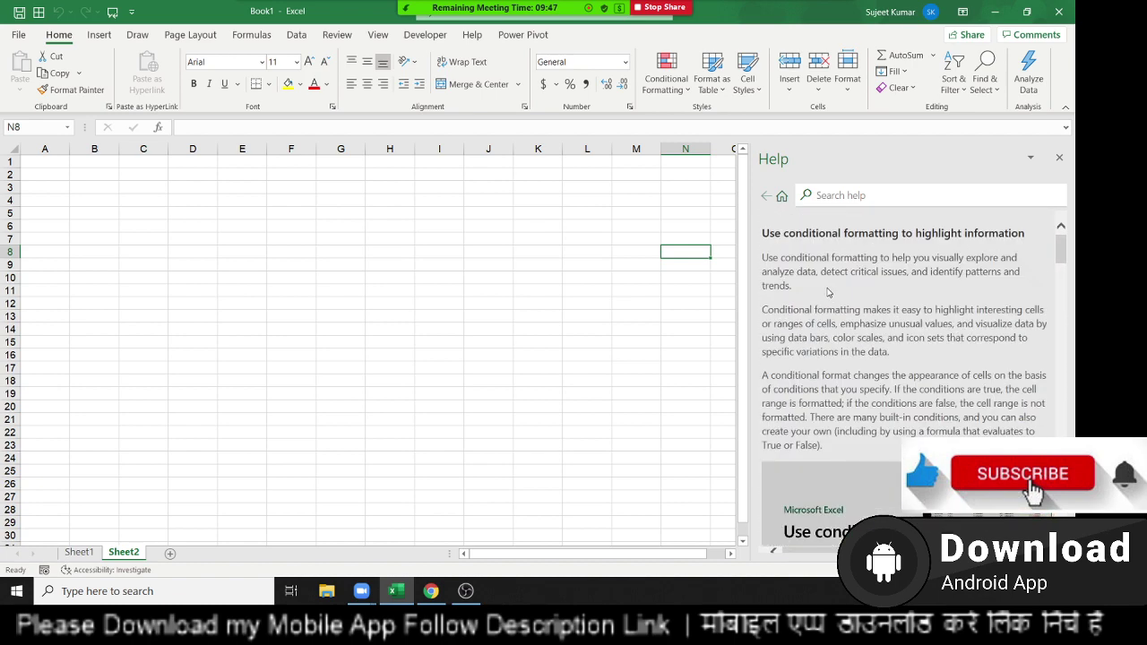
Search Help for 'limits' and open the 'Excel specifications and limits' article.
{"action": "left_click", "coordinate": [838, 191]}
{"action": "type", "text": "Lin"}
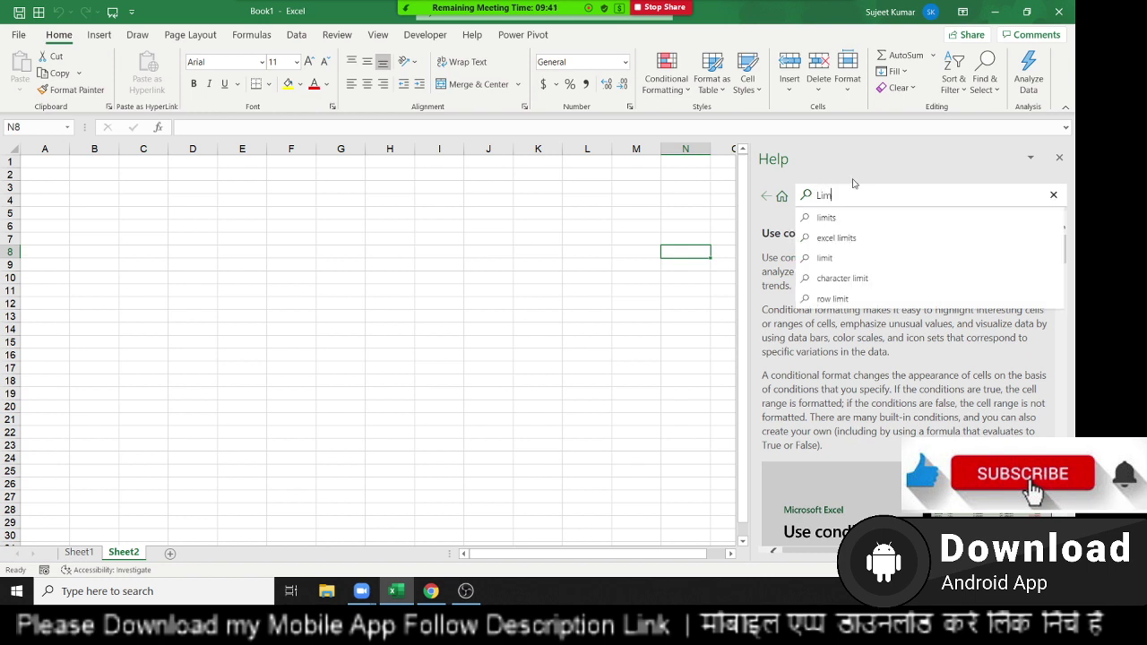
{"action": "type", "text": "its"}
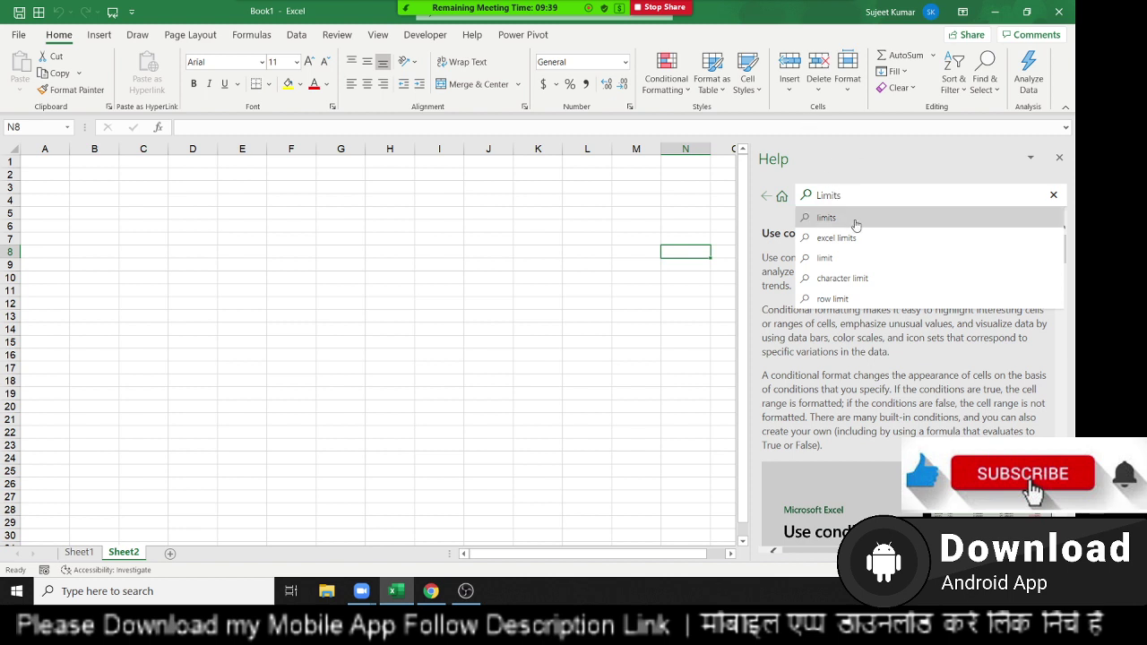
{"action": "left_click", "coordinate": [856, 225]}
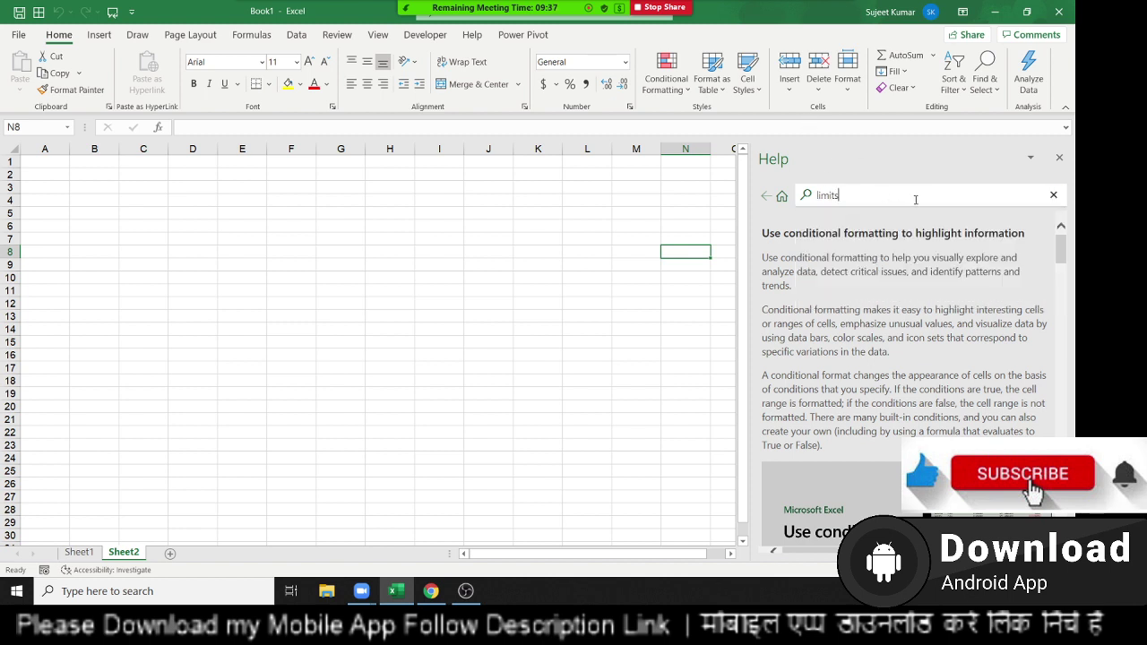
{"action": "key", "text": "Return"}
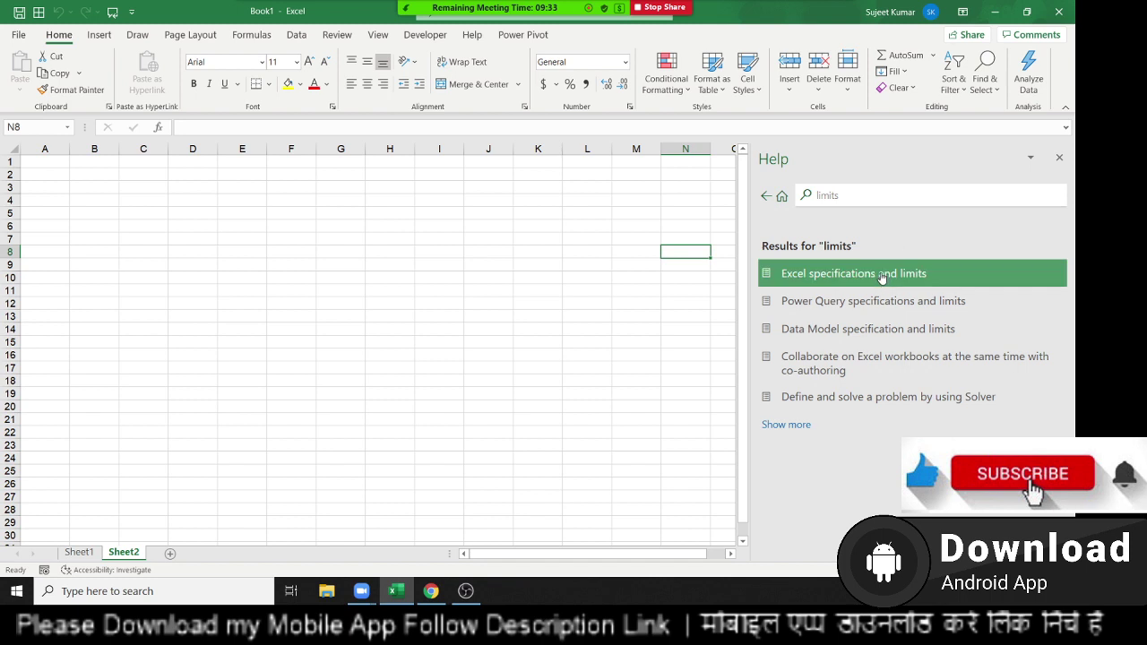
{"action": "left_click", "coordinate": [882, 289]}
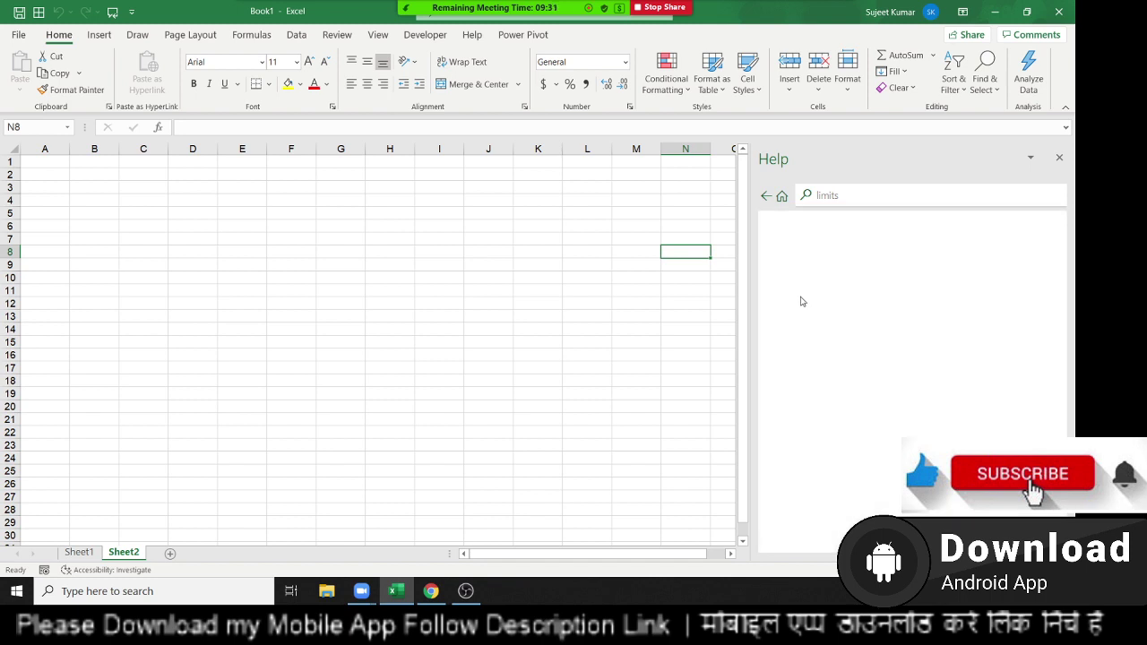
Read through the article, including the 1,048,576 rows by 16,384 columns limit, back to its top.
{"action": "double_click", "coordinate": [781, 334]}
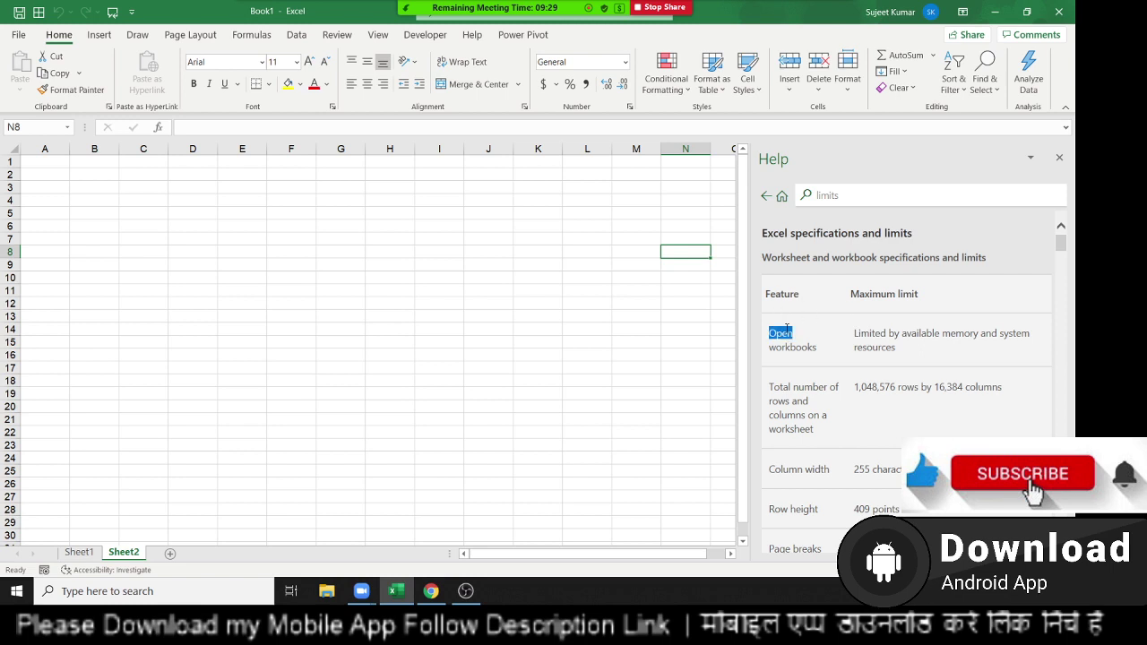
{"action": "double_click", "coordinate": [896, 333]}
{"action": "double_click", "coordinate": [800, 401]}
{"action": "scroll", "coordinate": [799, 401], "scroll_direction": "down", "scroll_amount": 2}
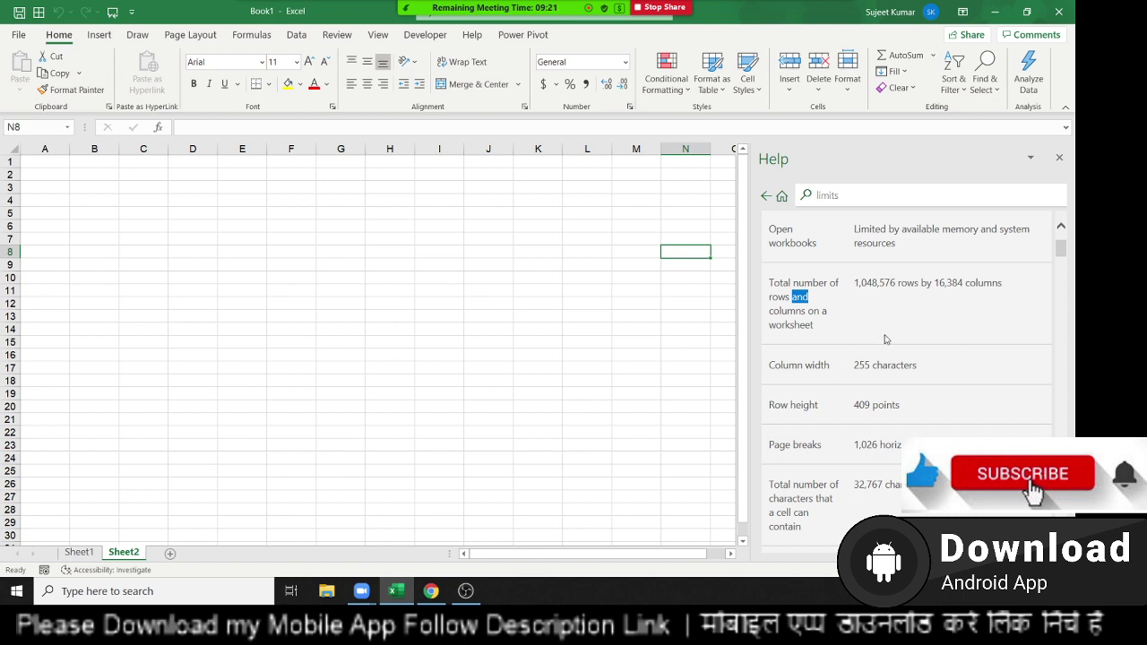
{"action": "scroll", "coordinate": [899, 339], "scroll_direction": "down", "scroll_amount": 2}
{"action": "scroll", "coordinate": [901, 350], "scroll_direction": "down", "scroll_amount": 4}
{"action": "scroll", "coordinate": [907, 390], "scroll_direction": "down", "scroll_amount": 3}
{"action": "scroll", "coordinate": [907, 390], "scroll_direction": "down", "scroll_amount": 3}
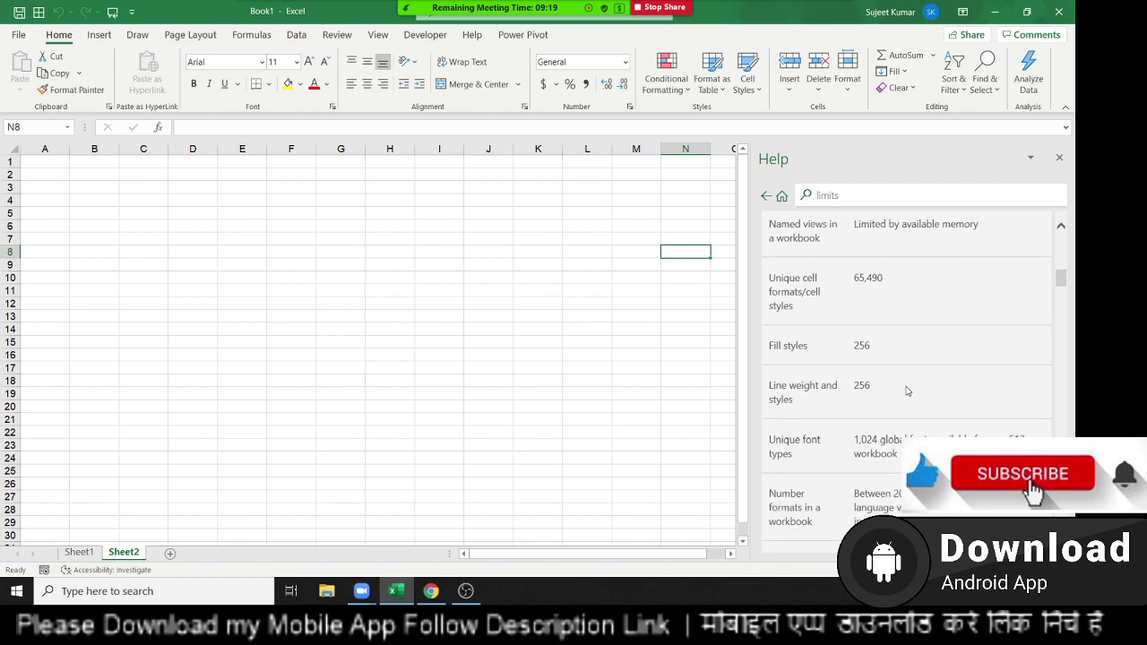
{"action": "scroll", "coordinate": [907, 390], "scroll_direction": "down", "scroll_amount": 3}
{"action": "scroll", "coordinate": [907, 389], "scroll_direction": "up", "scroll_amount": 4}
{"action": "scroll", "coordinate": [908, 384], "scroll_direction": "up", "scroll_amount": 2}
{"action": "scroll", "coordinate": [909, 378], "scroll_direction": "up", "scroll_amount": 4}
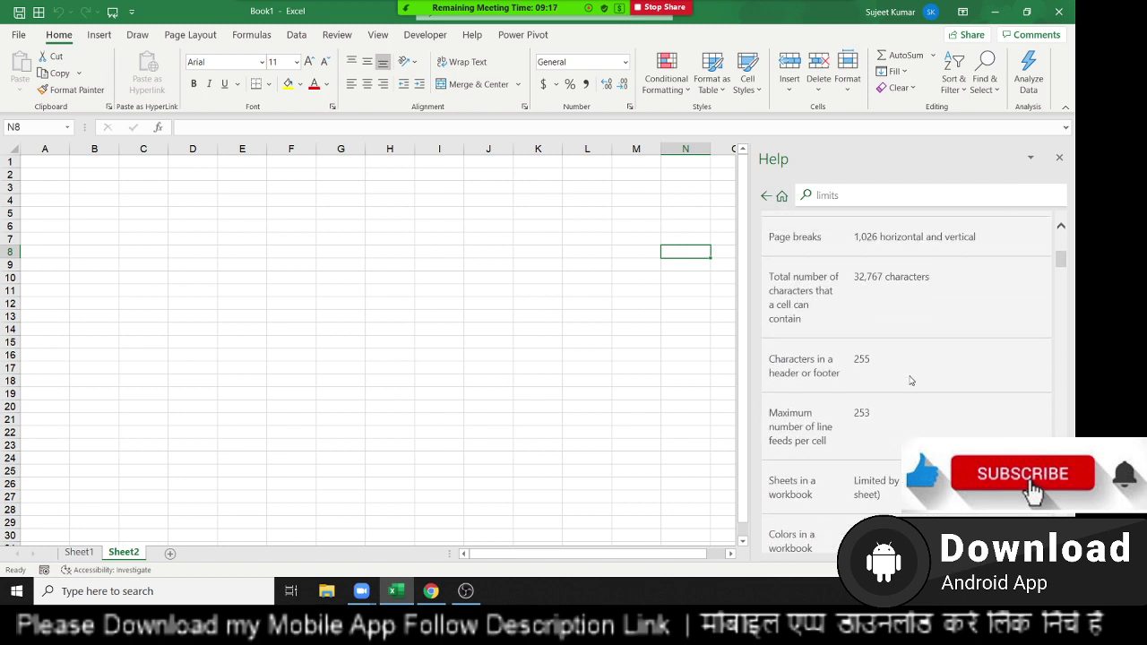
{"action": "scroll", "coordinate": [911, 381], "scroll_direction": "up", "scroll_amount": 4}
{"action": "scroll", "coordinate": [910, 380], "scroll_direction": "up", "scroll_amount": 1}
{"action": "scroll", "coordinate": [909, 377], "scroll_direction": "up", "scroll_amount": 1}
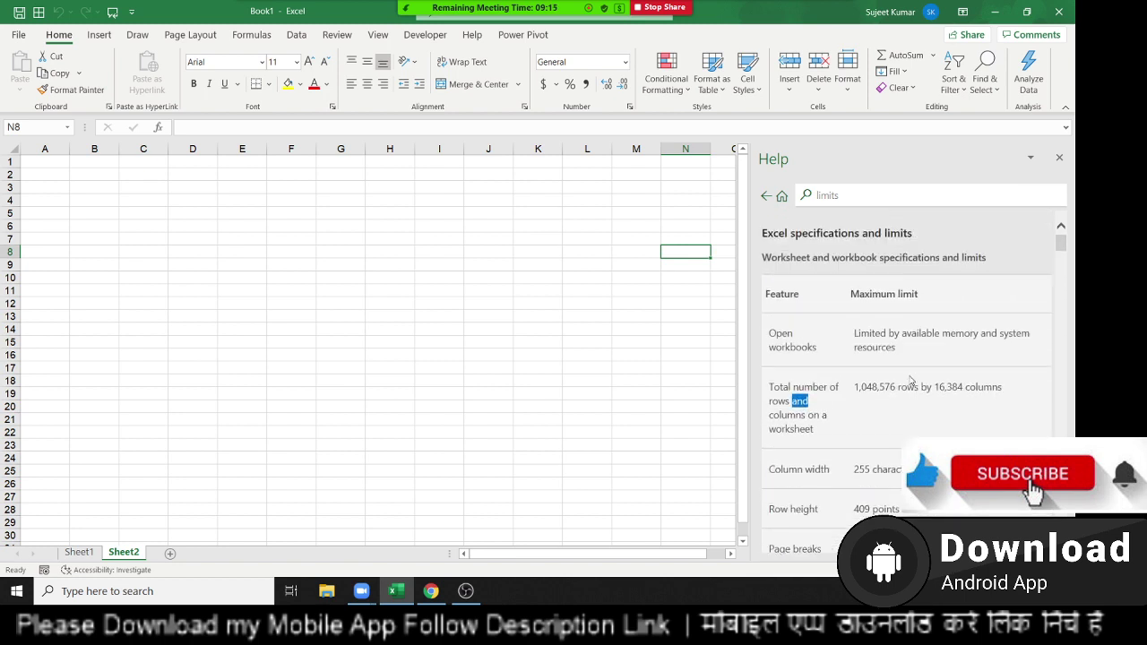
{"action": "left_click", "coordinate": [846, 197]}
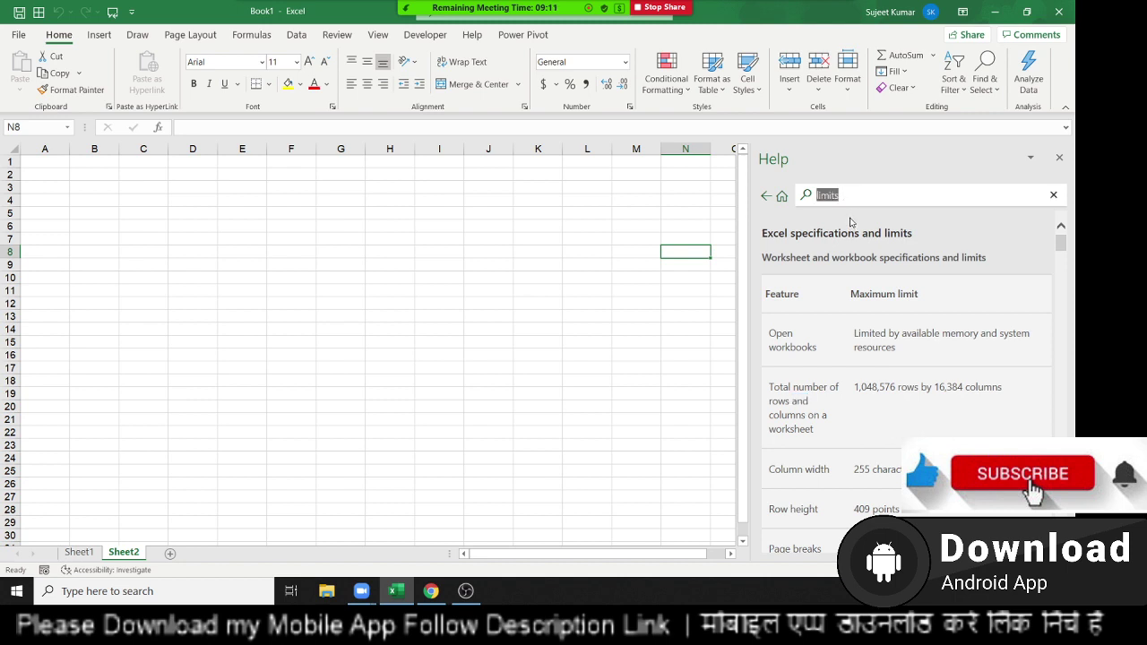
Search Help for shortcuts and open the 'Keyboard shortcuts in Excel' article.
{"action": "key", "text": "BackSpace"}
{"action": "type", "text": "sc"}
{"action": "type", "text": "cut"}
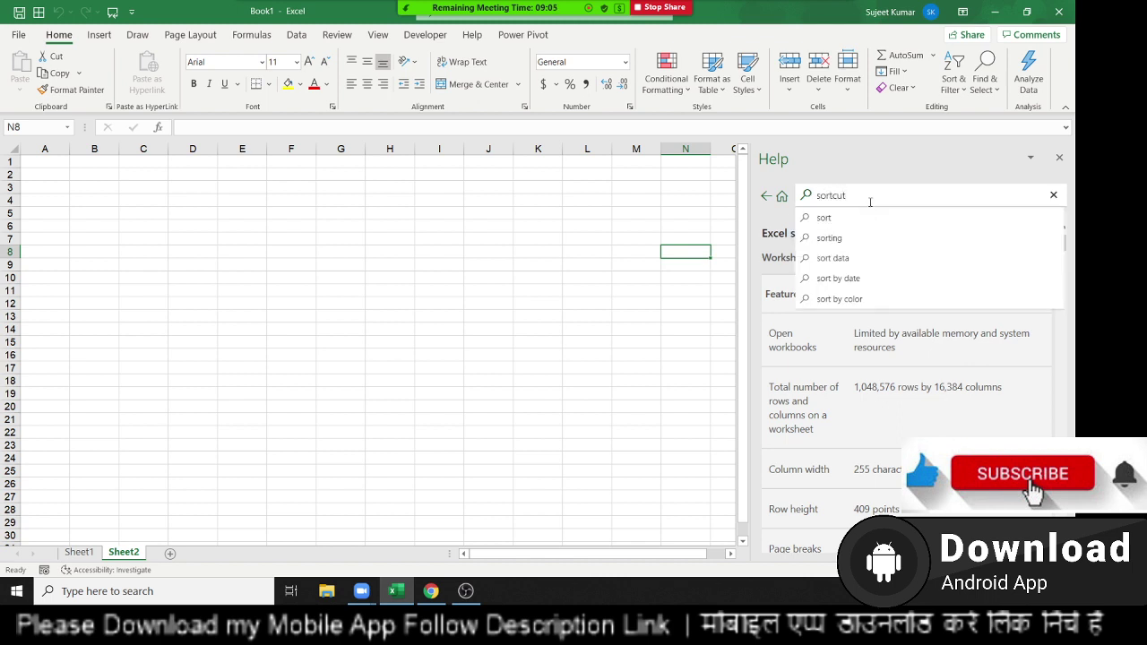
{"action": "key", "text": "Return"}
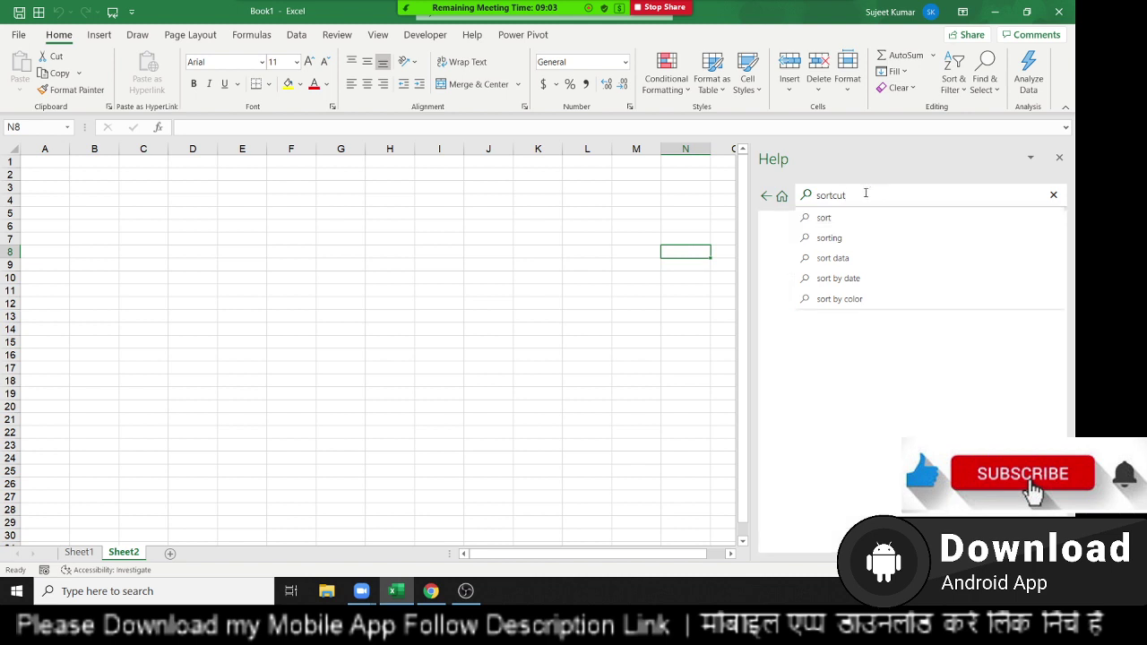
{"action": "scroll", "coordinate": [835, 362], "scroll_direction": "down", "scroll_amount": 2}
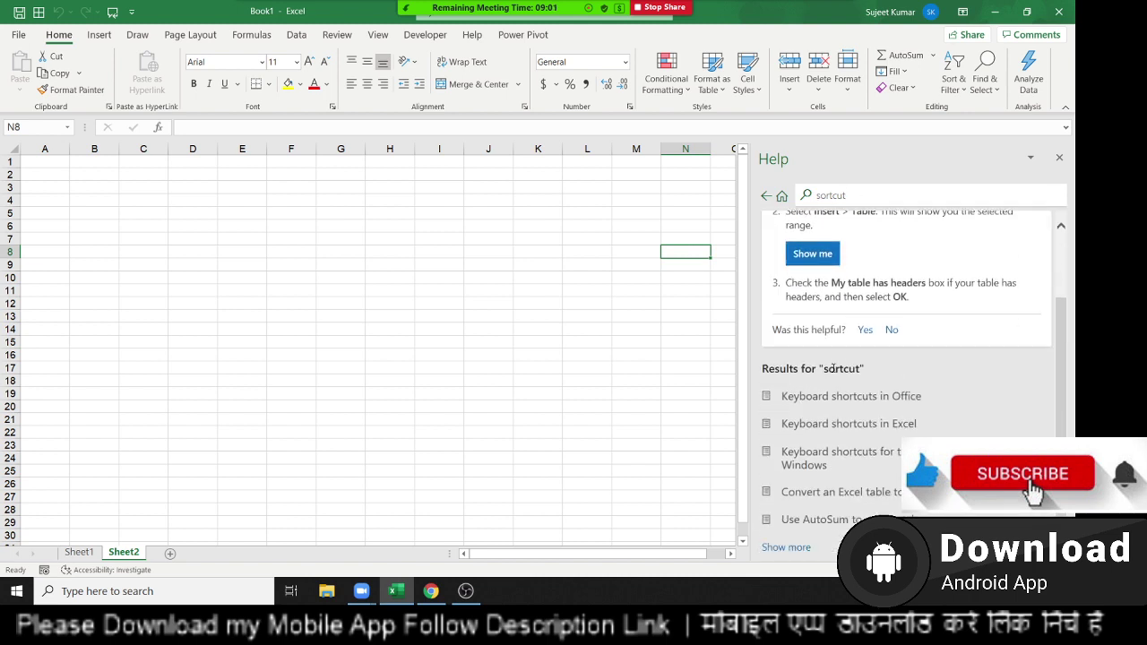
{"action": "left_click", "coordinate": [821, 438]}
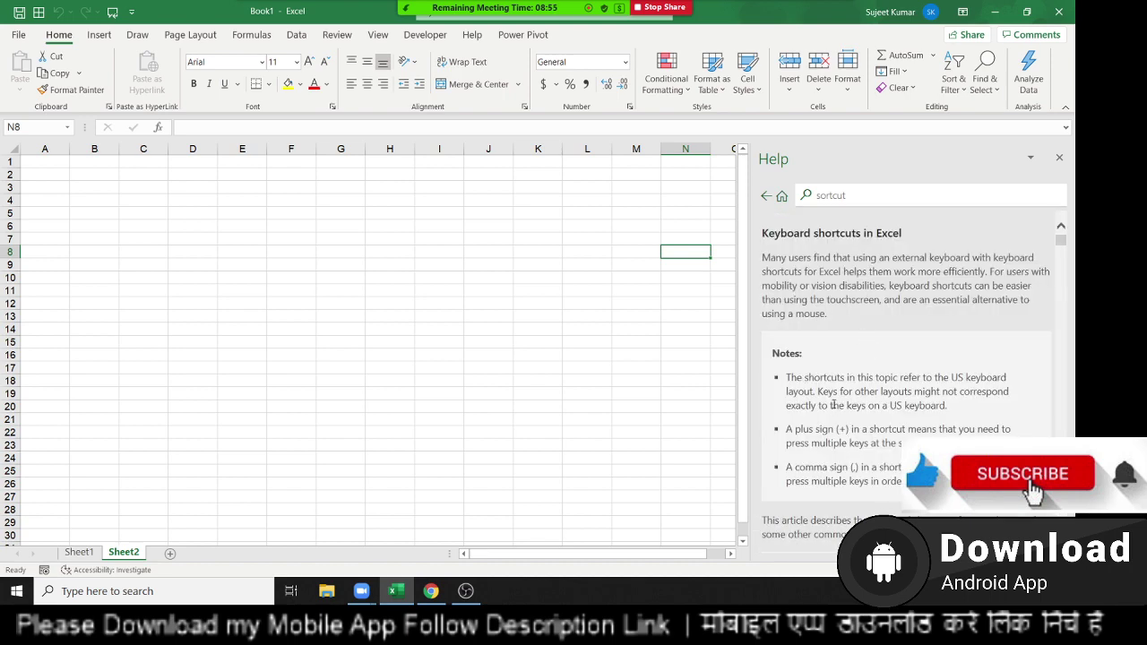
Scroll through the shortcuts article to the 'Use the Access keys for ribbon tabs' table.
{"action": "scroll", "coordinate": [834, 406], "scroll_direction": "down", "scroll_amount": 3}
{"action": "scroll", "coordinate": [835, 402], "scroll_direction": "down", "scroll_amount": 2}
{"action": "scroll", "coordinate": [837, 397], "scroll_direction": "down", "scroll_amount": 2}
{"action": "scroll", "coordinate": [839, 392], "scroll_direction": "down", "scroll_amount": 2}
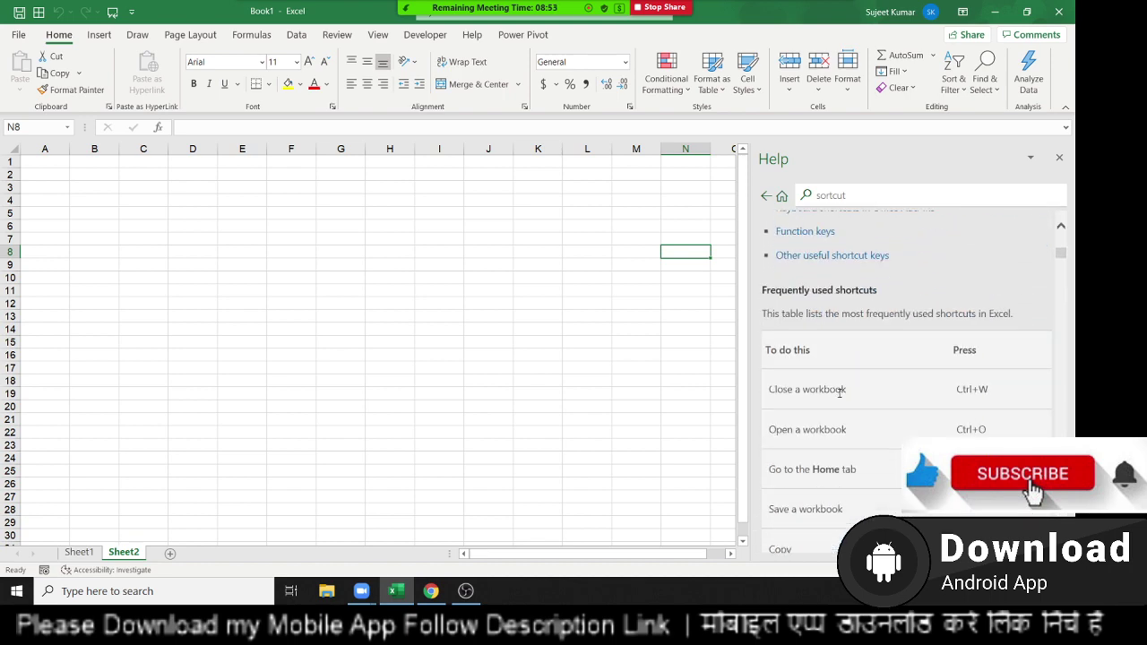
{"action": "scroll", "coordinate": [840, 391], "scroll_direction": "down", "scroll_amount": 2}
{"action": "scroll", "coordinate": [840, 393], "scroll_direction": "down", "scroll_amount": 3}
{"action": "scroll", "coordinate": [841, 394], "scroll_direction": "down", "scroll_amount": 3}
{"action": "scroll", "coordinate": [840, 395], "scroll_direction": "down", "scroll_amount": 4}
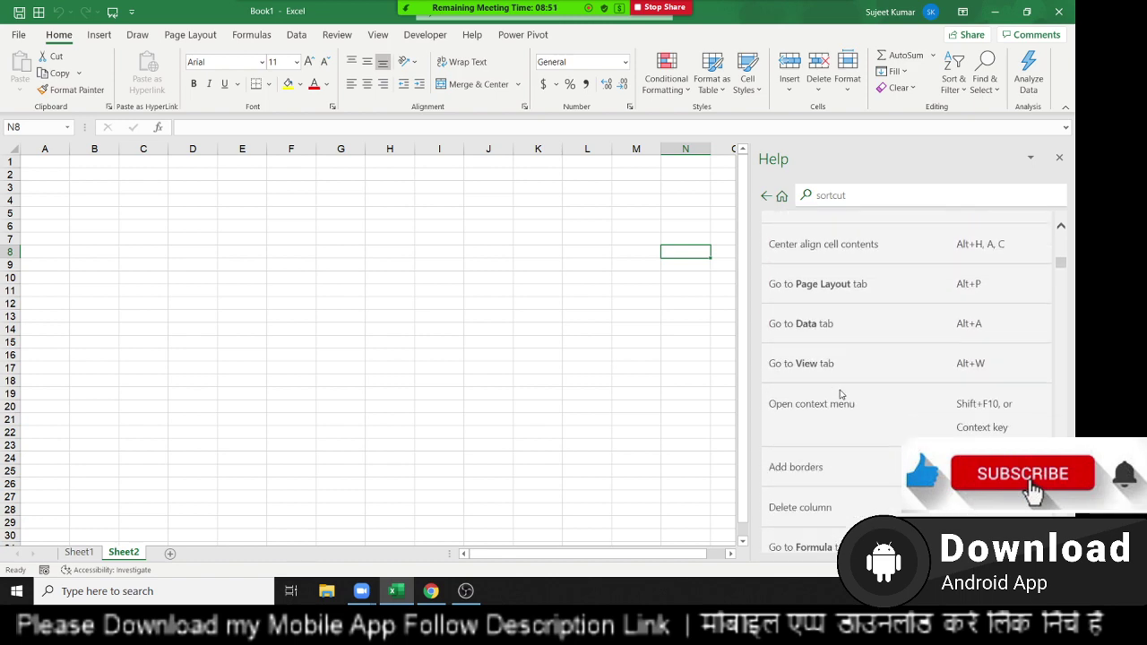
{"action": "scroll", "coordinate": [841, 394], "scroll_direction": "down", "scroll_amount": 3}
{"action": "scroll", "coordinate": [840, 394], "scroll_direction": "down", "scroll_amount": 3}
{"action": "scroll", "coordinate": [842, 393], "scroll_direction": "down", "scroll_amount": 4}
{"action": "scroll", "coordinate": [843, 393], "scroll_direction": "down", "scroll_amount": 3}
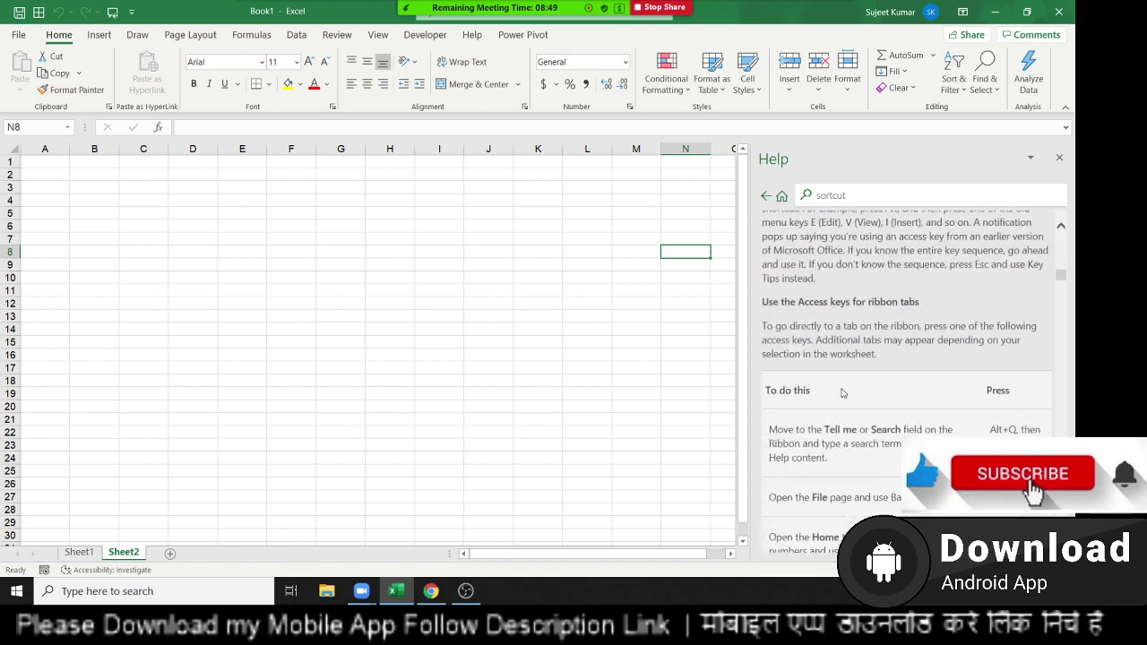
{"action": "scroll", "coordinate": [842, 392], "scroll_direction": "down", "scroll_amount": 3}
{"action": "scroll", "coordinate": [842, 393], "scroll_direction": "down", "scroll_amount": 2}
{"action": "scroll", "coordinate": [850, 380], "scroll_direction": "up", "scroll_amount": 1}
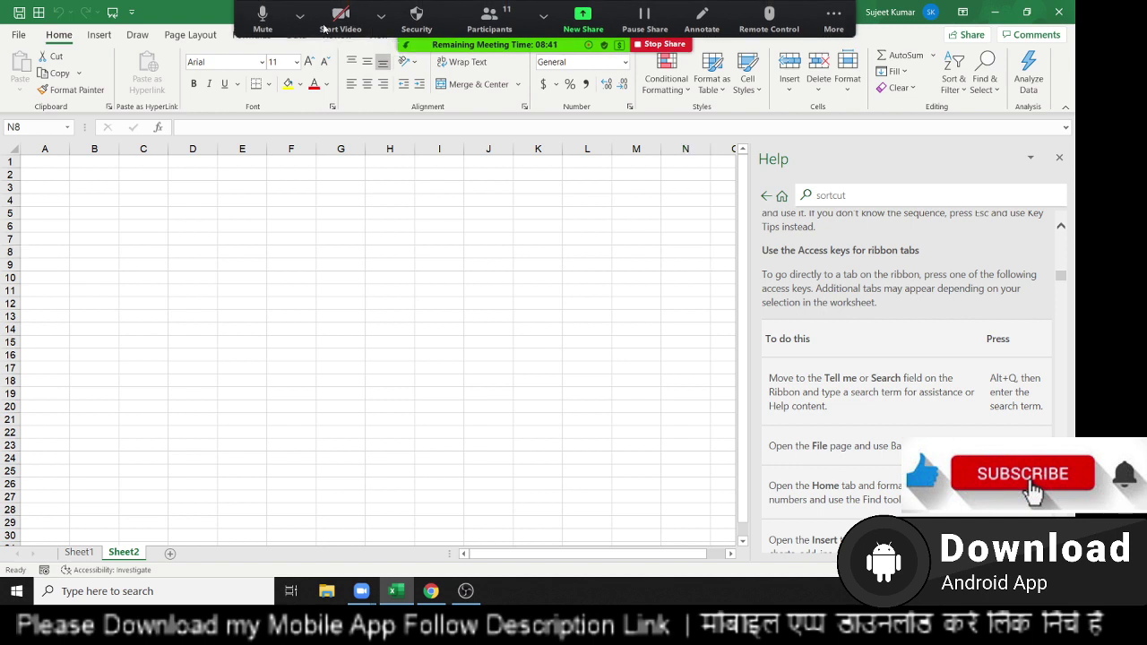
Start the Zoom webcam video and move its preview to the middle of the sheet.
{"action": "left_click", "coordinate": [325, 27]}
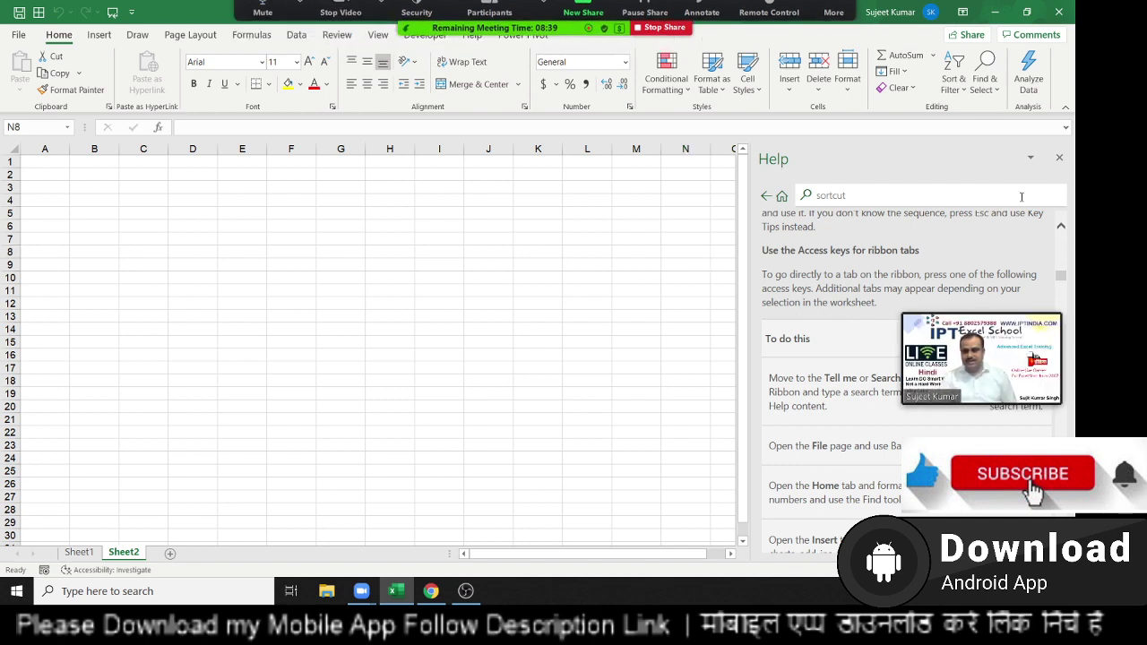
{"action": "left_click_drag", "start_coordinate": [1019, 306], "coordinate": [641, 319]}
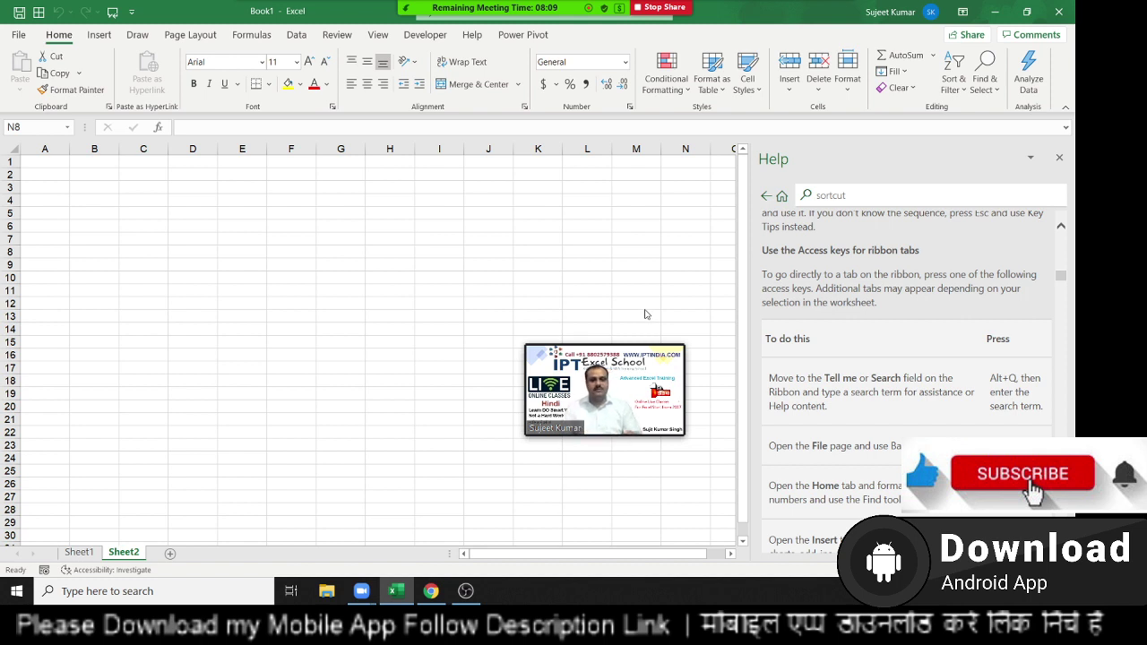
{"action": "mouse_move", "coordinate": [605, 381]}
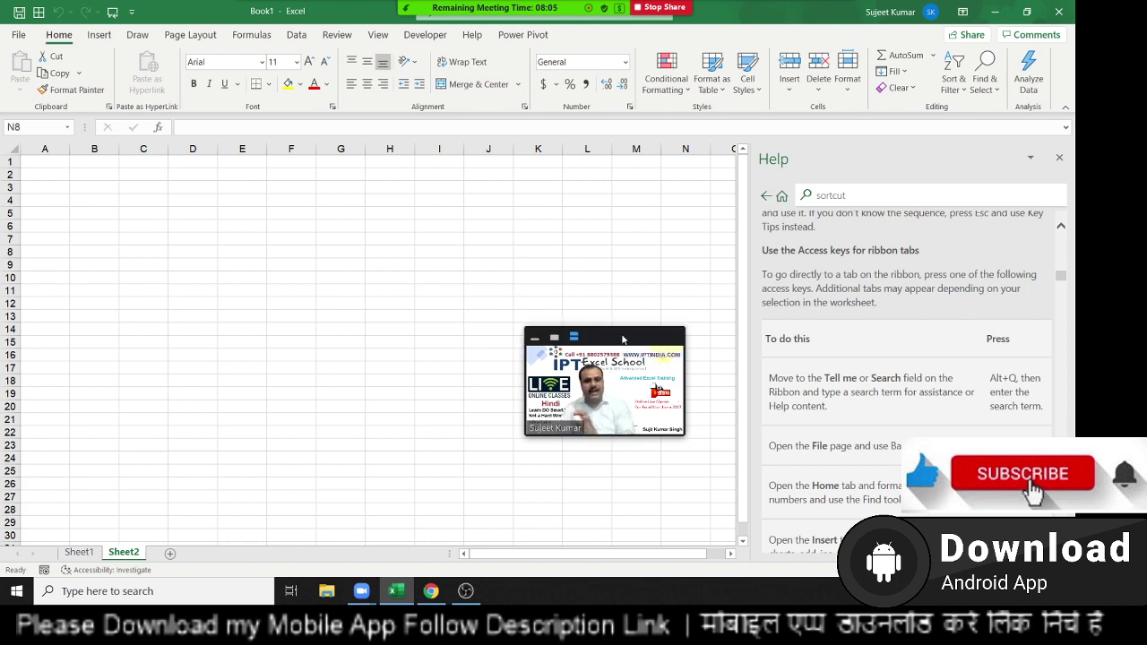
{"action": "left_click", "coordinate": [926, 380]}
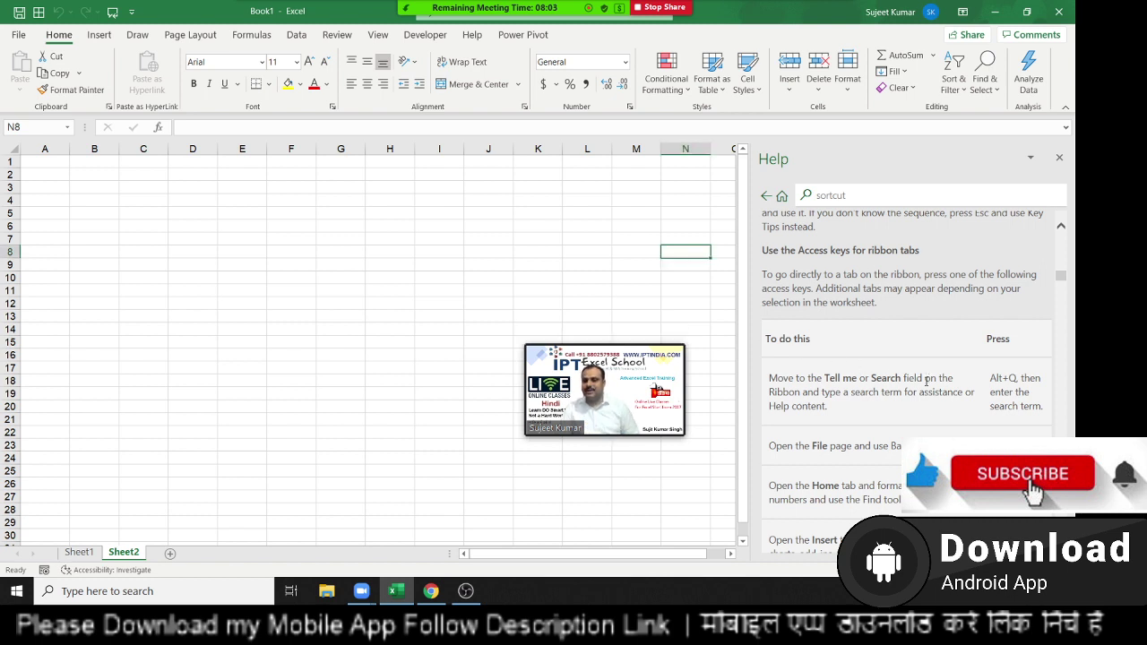
{"action": "scroll", "coordinate": [926, 380], "scroll_direction": "down", "scroll_amount": 3}
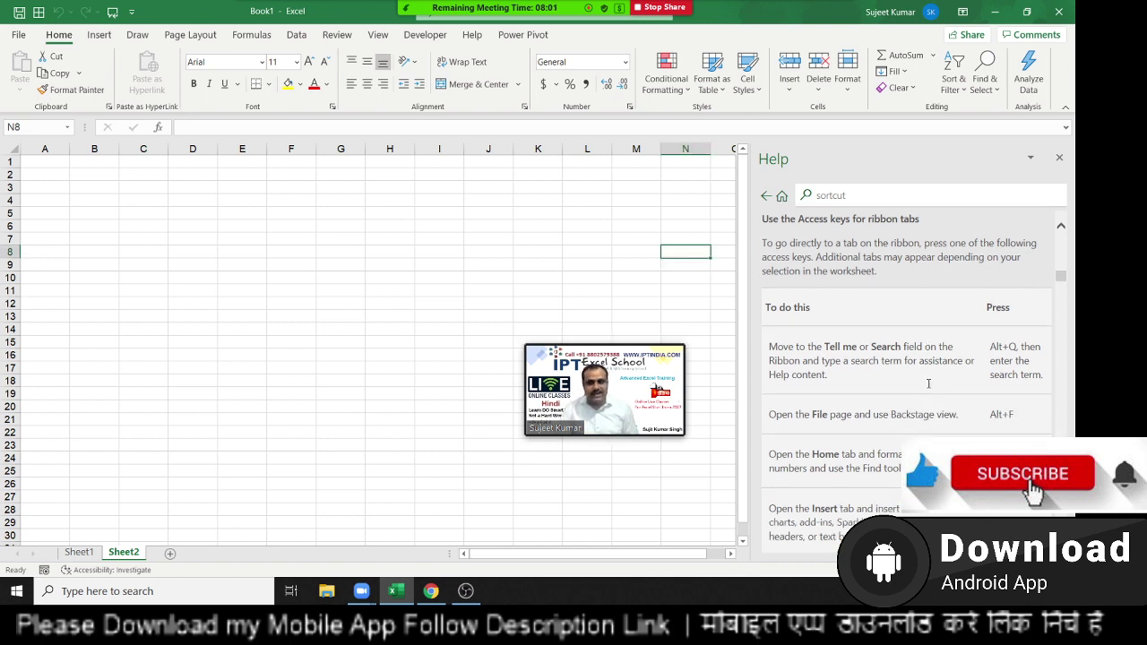
{"action": "scroll", "coordinate": [950, 390], "scroll_direction": "down", "scroll_amount": 3}
{"action": "scroll", "coordinate": [986, 407], "scroll_direction": "down", "scroll_amount": 3}
{"action": "scroll", "coordinate": [1037, 430], "scroll_direction": "down", "scroll_amount": 3}
{"action": "scroll", "coordinate": [1031, 421], "scroll_direction": "down", "scroll_amount": 3}
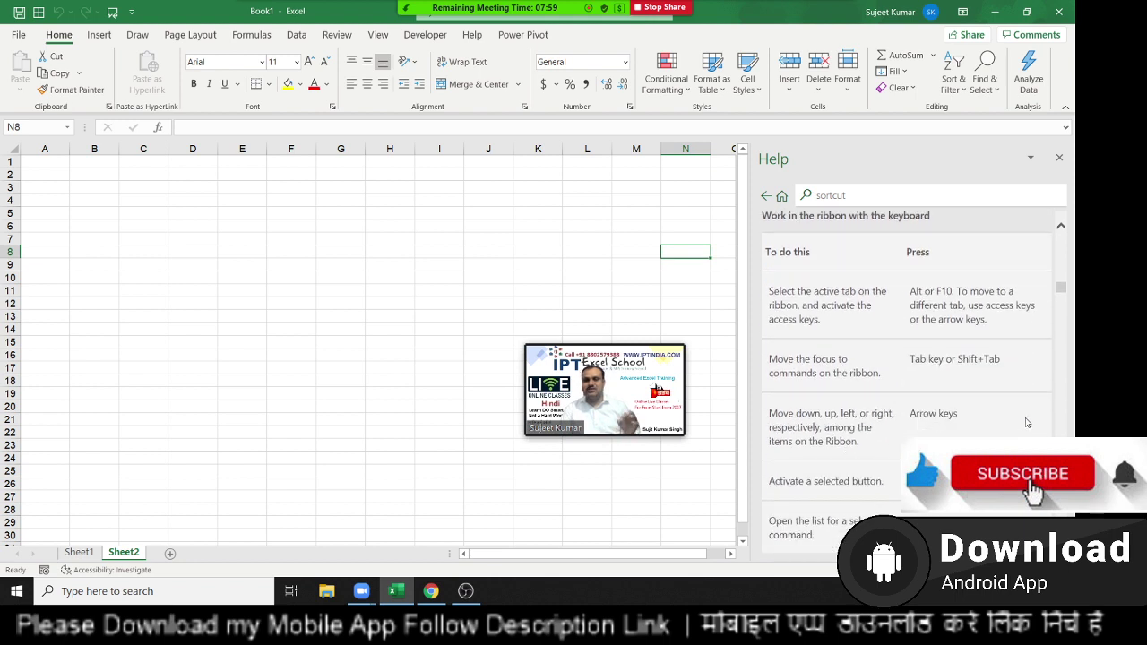
{"action": "scroll", "coordinate": [1013, 403], "scroll_direction": "down", "scroll_amount": 3}
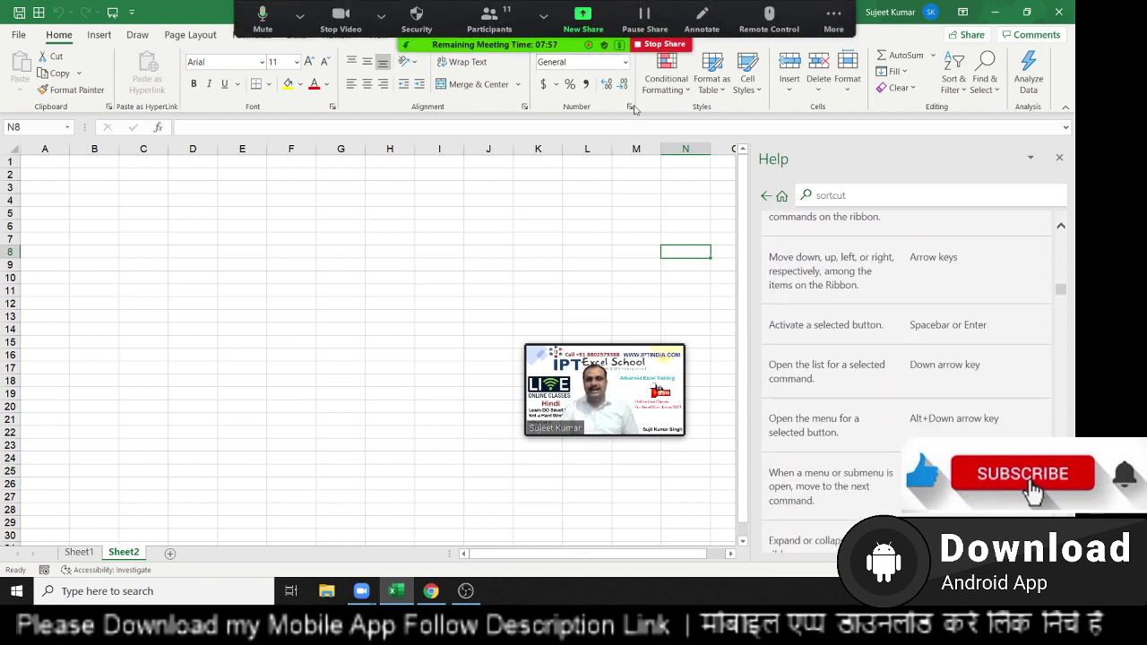
{"action": "scroll", "coordinate": [876, 316], "scroll_direction": "down", "scroll_amount": 2}
{"action": "scroll", "coordinate": [876, 315], "scroll_direction": "down", "scroll_amount": 3}
{"action": "scroll", "coordinate": [876, 315], "scroll_direction": "down", "scroll_amount": 2}
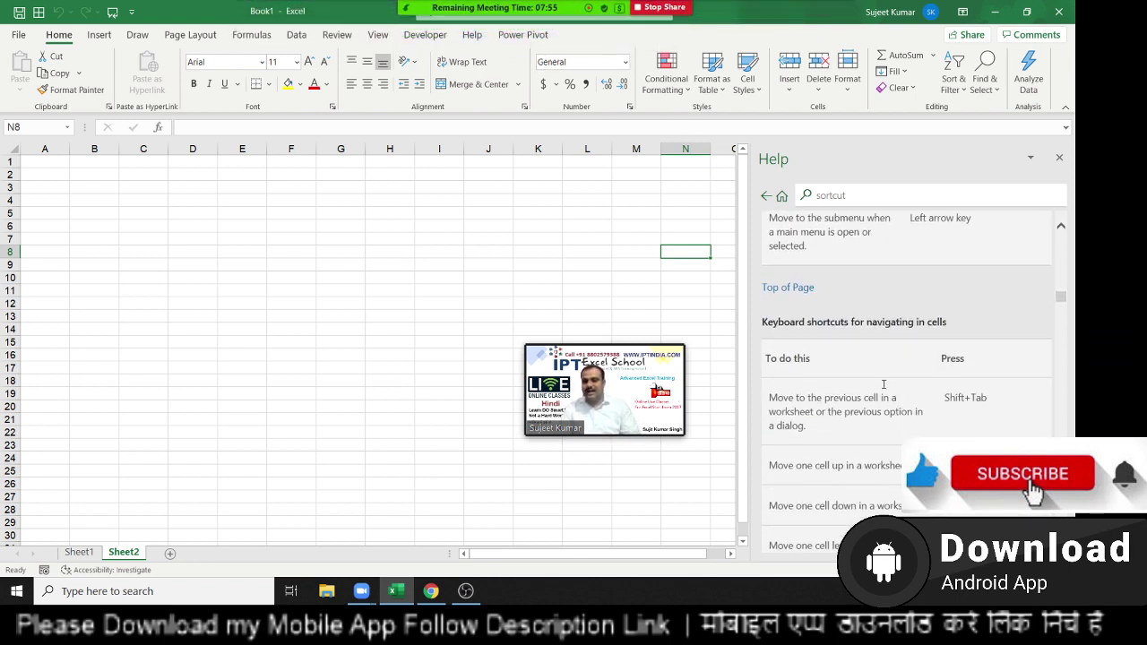
{"action": "scroll", "coordinate": [886, 389], "scroll_direction": "down", "scroll_amount": 3}
{"action": "scroll", "coordinate": [884, 392], "scroll_direction": "down", "scroll_amount": 3}
{"action": "scroll", "coordinate": [885, 392], "scroll_direction": "down", "scroll_amount": 3}
{"action": "scroll", "coordinate": [886, 392], "scroll_direction": "down", "scroll_amount": 2}
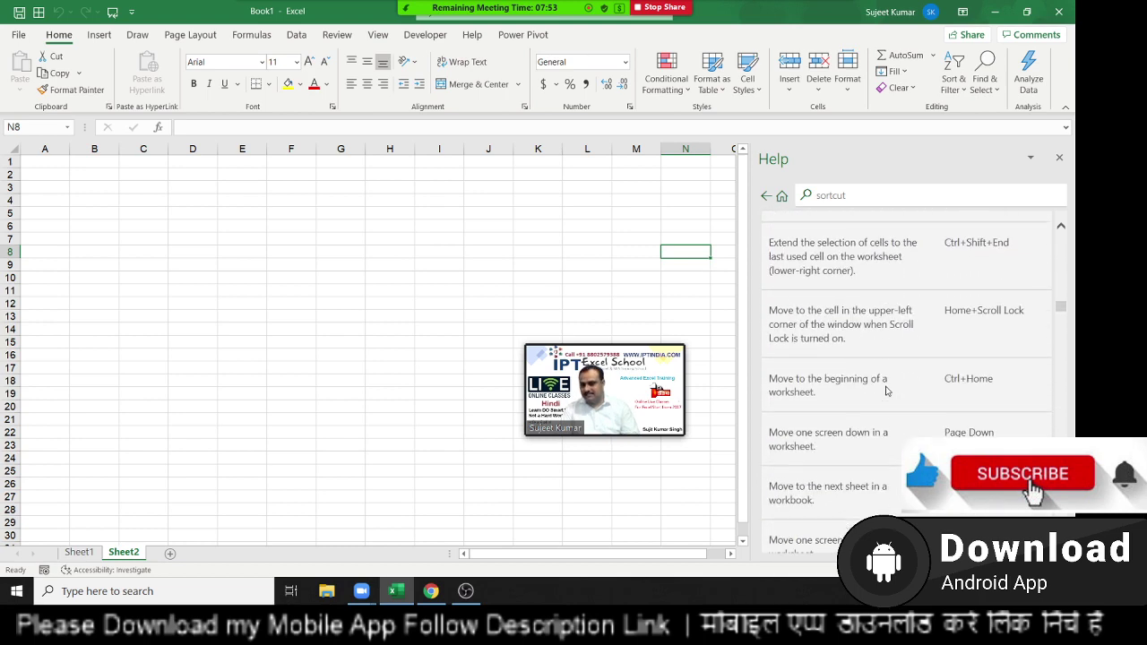
{"action": "scroll", "coordinate": [887, 387], "scroll_direction": "up", "scroll_amount": 2}
{"action": "scroll", "coordinate": [888, 386], "scroll_direction": "up", "scroll_amount": 1}
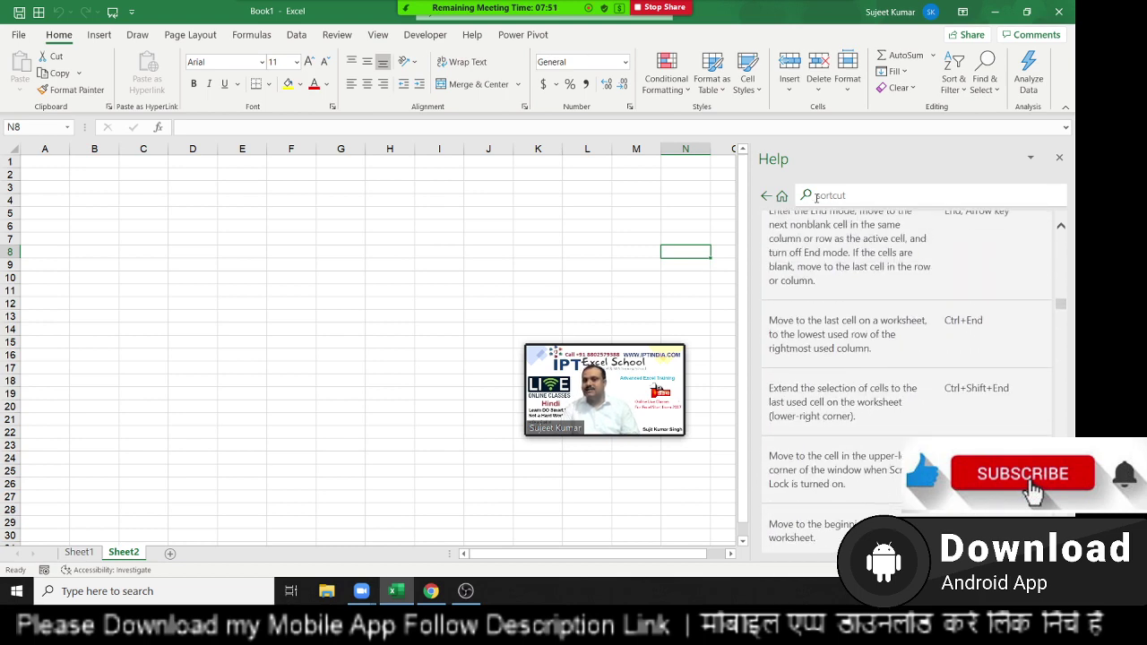
{"action": "left_click", "coordinate": [816, 197]}
{"action": "mouse_move", "coordinate": [1063, 309]}
{"action": "left_mouse_down"}
{"action": "mouse_move", "coordinate": [1065, 538]}
{"action": "mouse_move", "coordinate": [1061, 240]}
{"action": "left_mouse_up"}
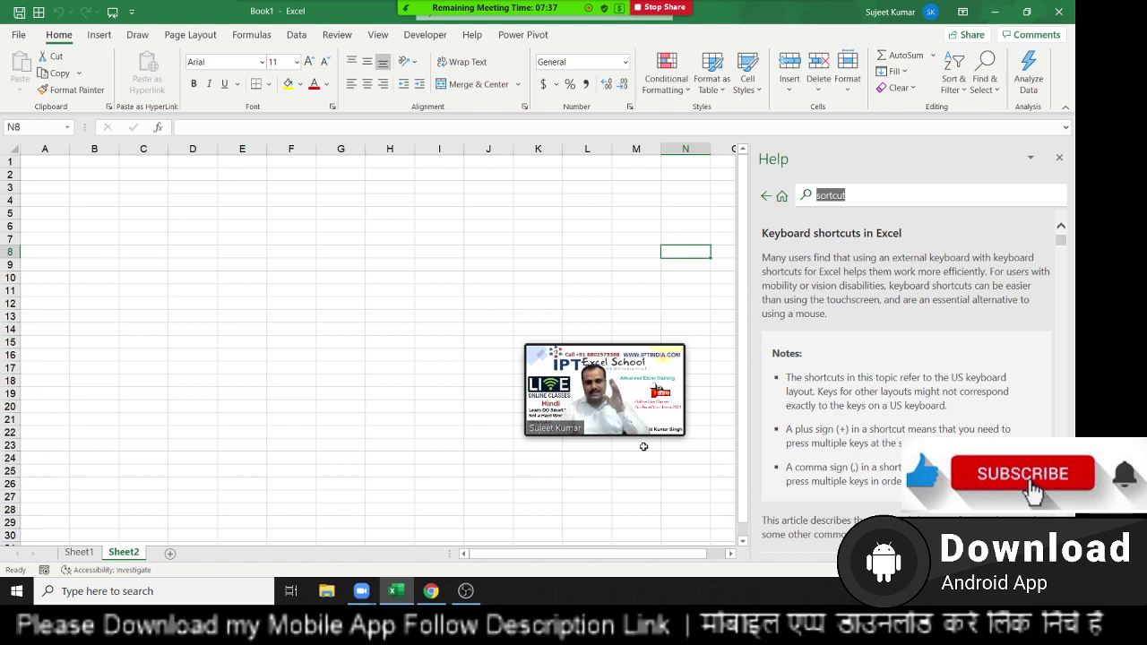
Select cells D4 through F14 on Sheet2.
{"action": "right_click", "coordinate": [463, 415]}
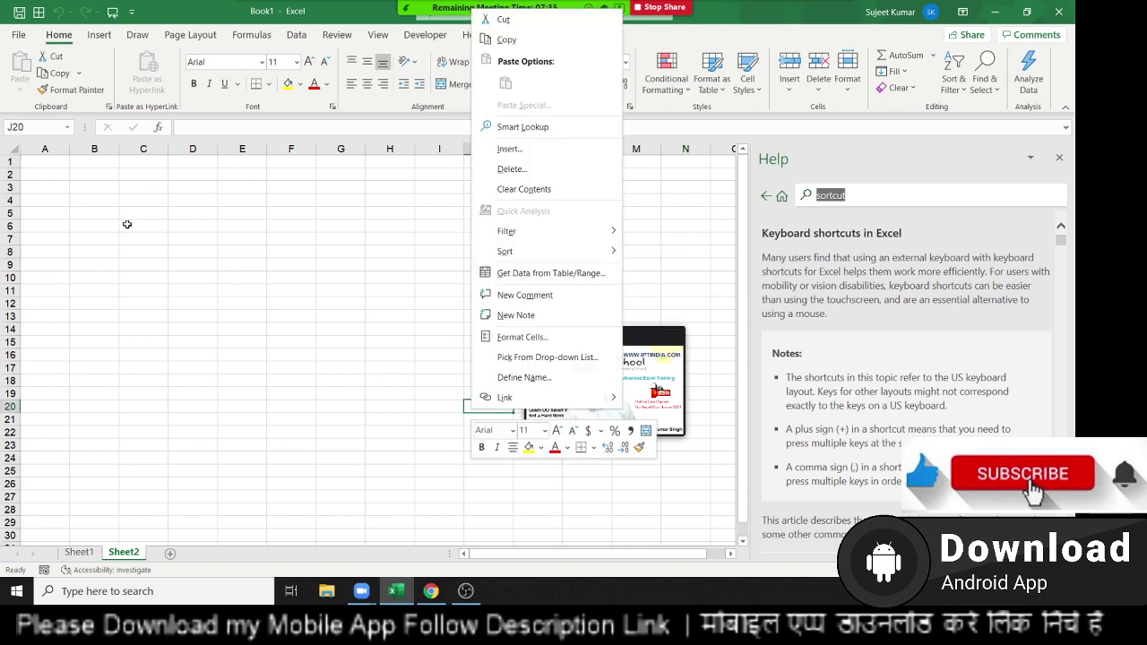
{"action": "left_click", "coordinate": [205, 211]}
{"action": "left_click_drag", "start_coordinate": [184, 205], "coordinate": [314, 328]}
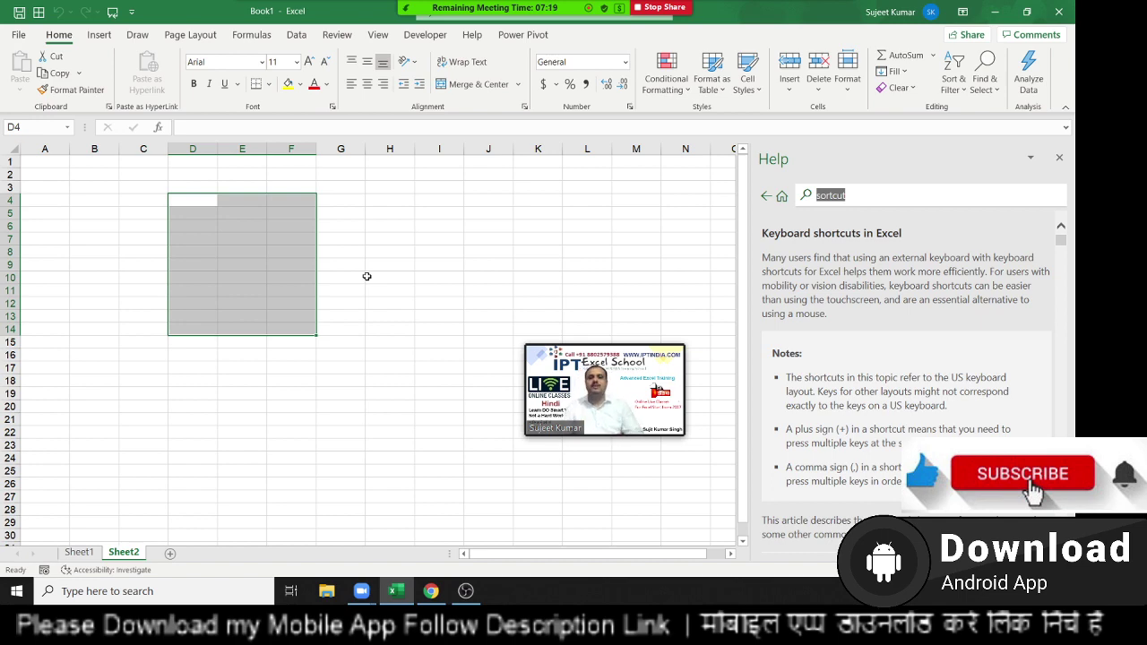
Scroll down the Help pane, then close it so Sheet2 fills the window.
{"action": "scroll", "coordinate": [929, 334], "scroll_direction": "down", "scroll_amount": 3}
{"action": "scroll", "coordinate": [901, 352], "scroll_direction": "down", "scroll_amount": 3}
{"action": "scroll", "coordinate": [900, 352], "scroll_direction": "down", "scroll_amount": 5}
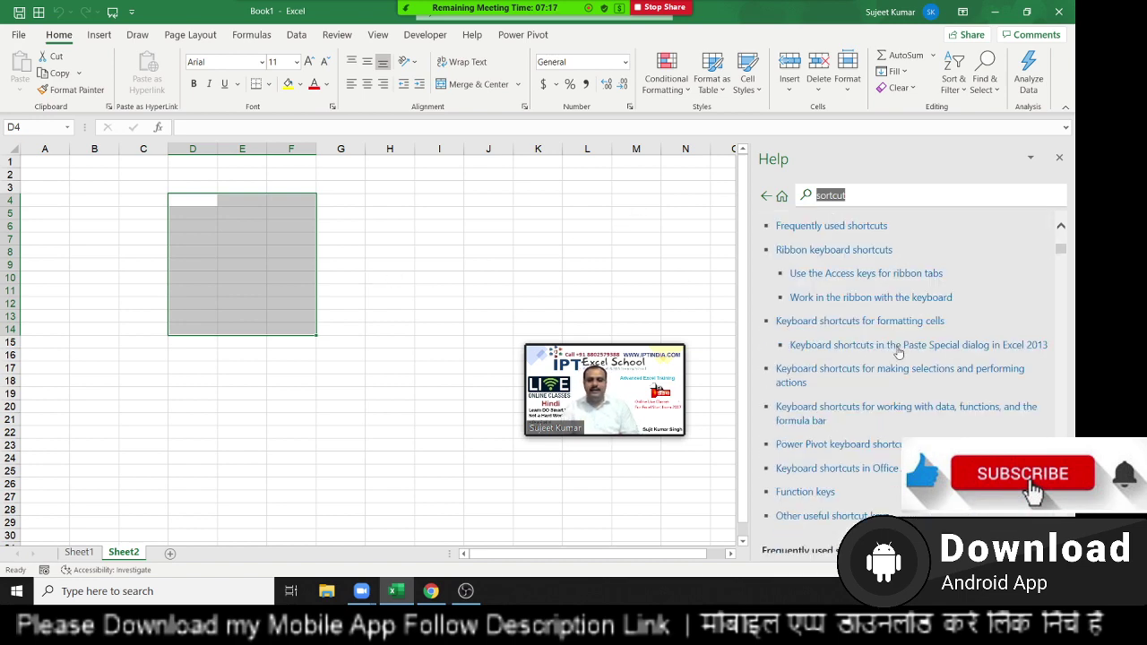
{"action": "scroll", "coordinate": [901, 352], "scroll_direction": "down", "scroll_amount": 5}
{"action": "scroll", "coordinate": [899, 352], "scroll_direction": "down", "scroll_amount": 5}
{"action": "scroll", "coordinate": [899, 352], "scroll_direction": "down", "scroll_amount": 2}
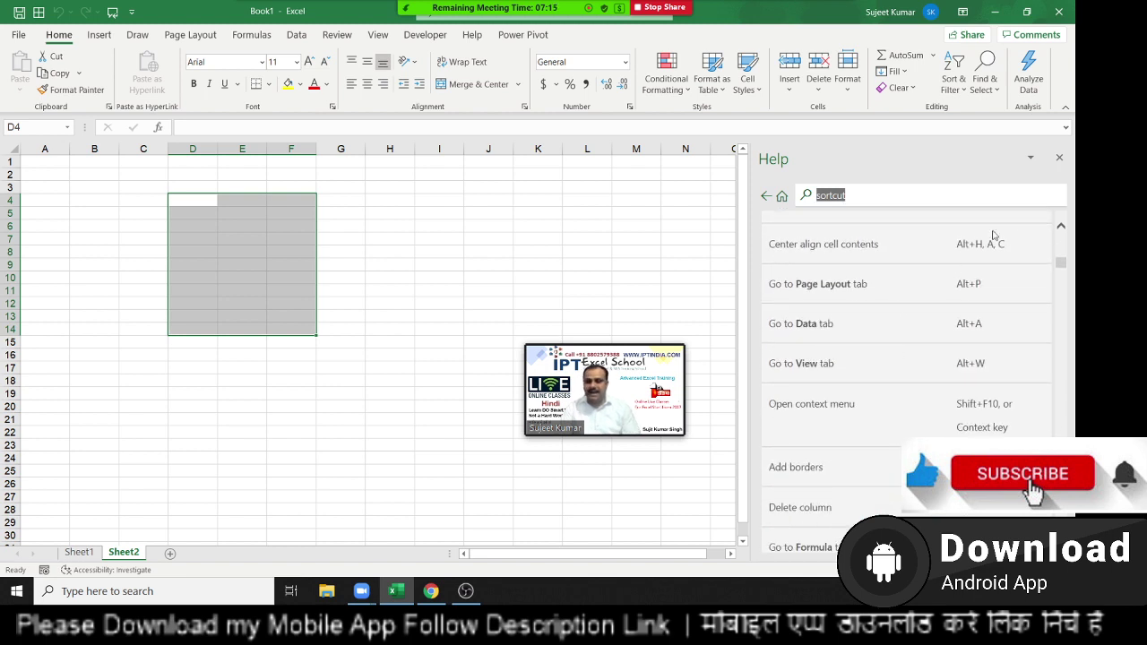
{"action": "left_click", "coordinate": [1060, 158]}
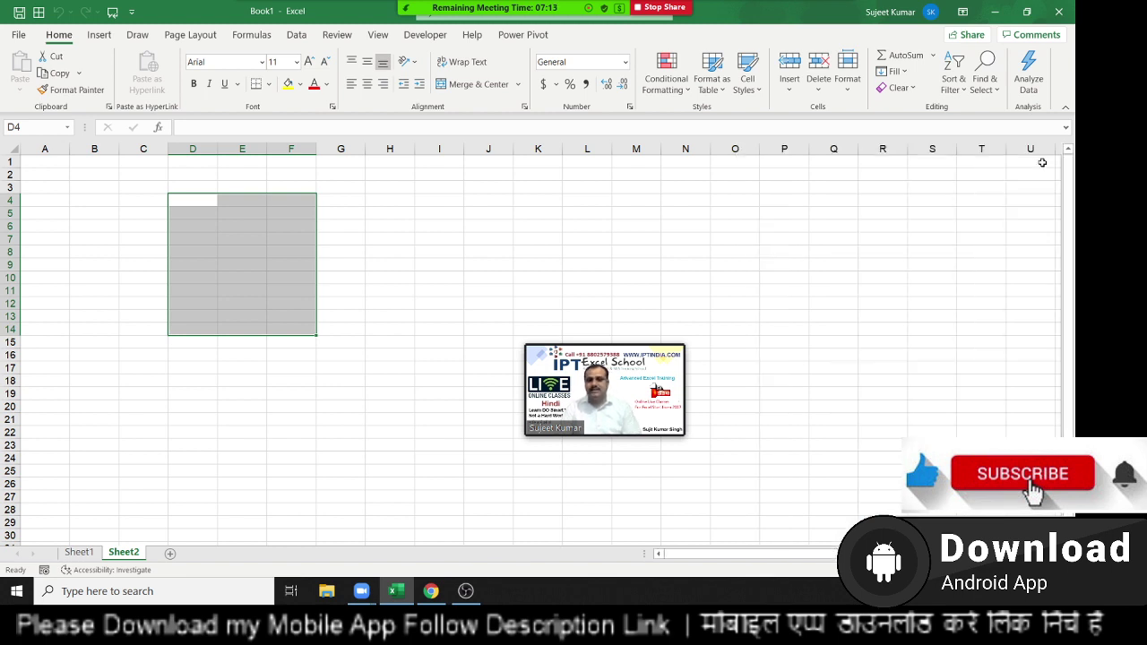
Clear the cell selection and park the Zoom video window in the bottom-right corner.
{"action": "left_click", "coordinate": [300, 291]}
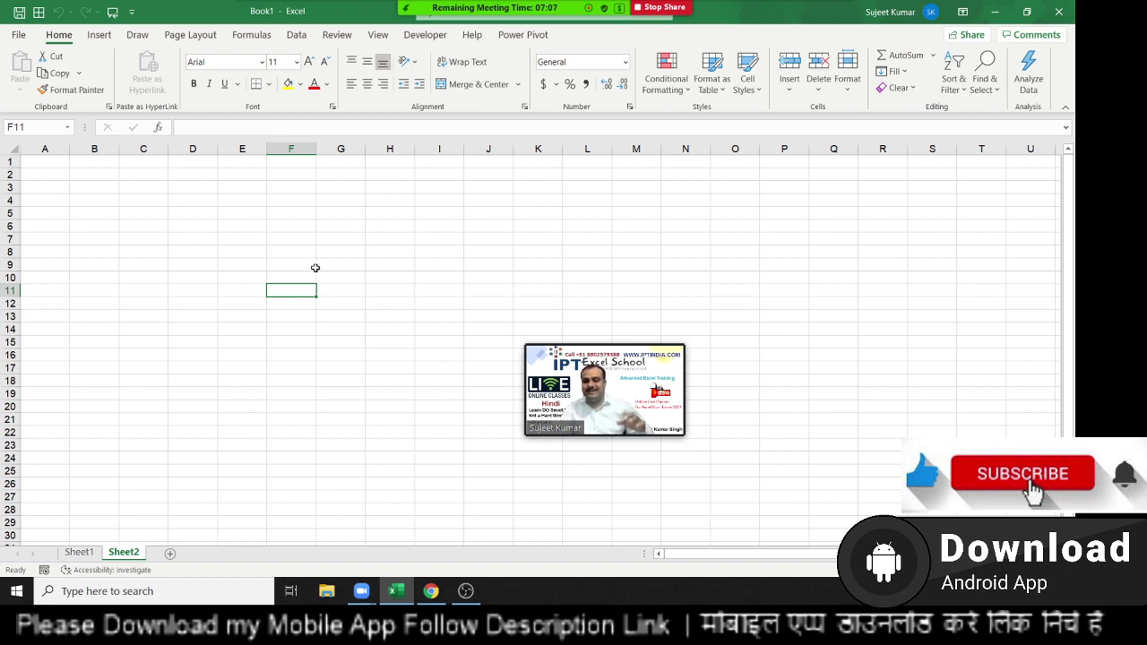
{"action": "left_click", "coordinate": [201, 206]}
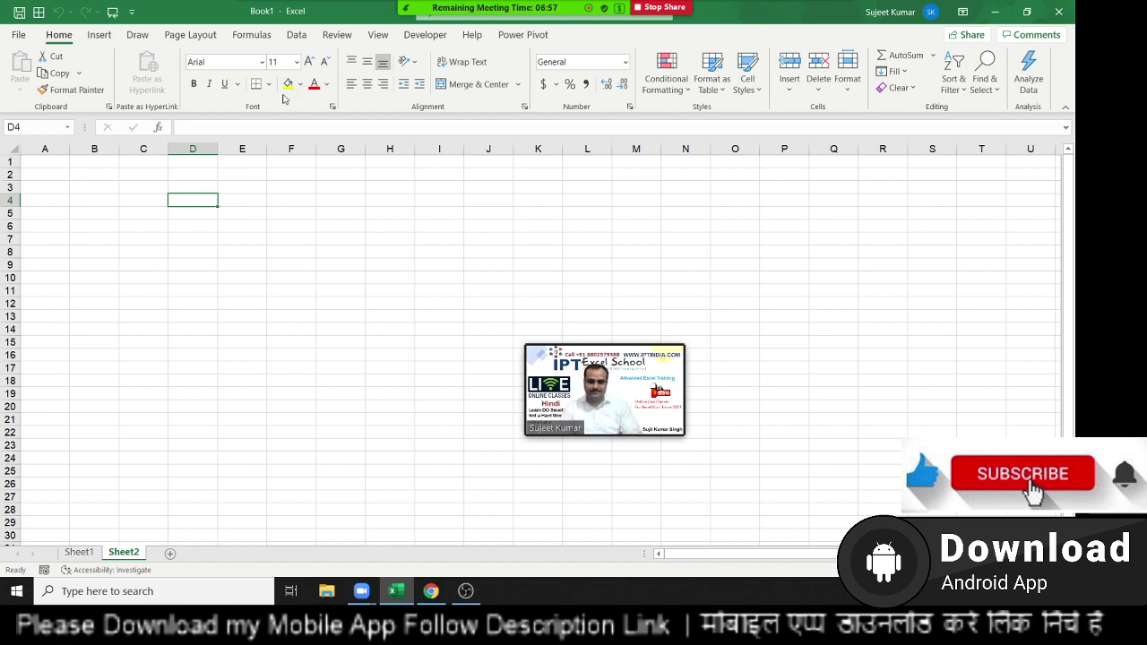
{"action": "mouse_move", "coordinate": [591, 349]}
{"action": "left_click_drag", "start_coordinate": [591, 343], "coordinate": [855, 322]}
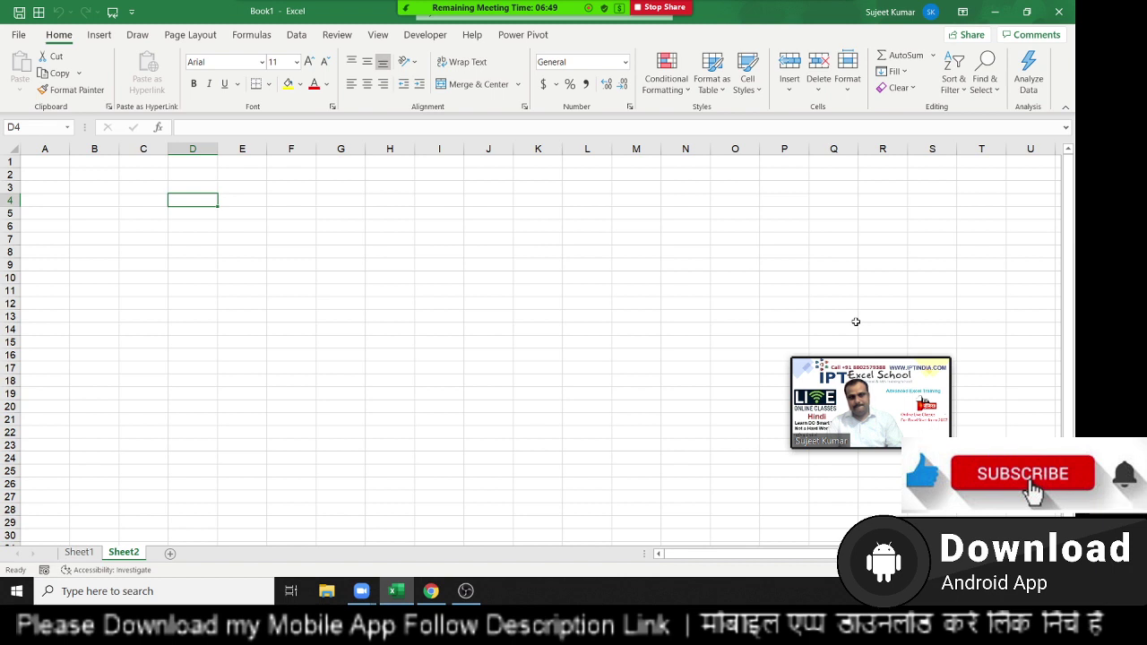
{"action": "left_click_drag", "start_coordinate": [892, 353], "coordinate": [734, 357]}
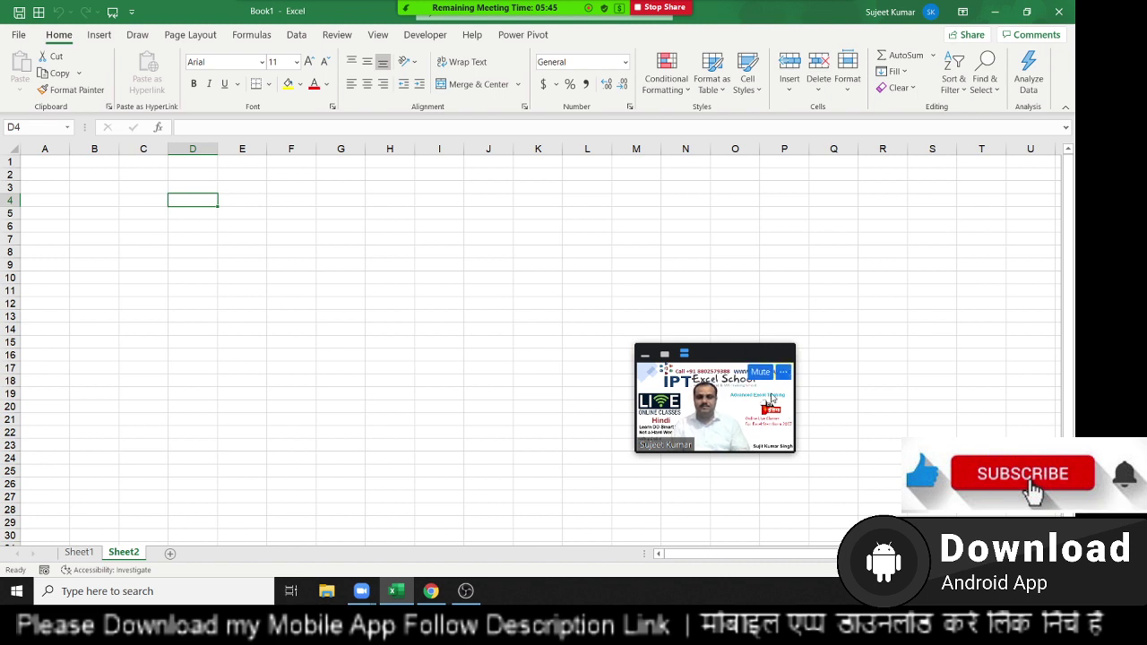
{"action": "left_click_drag", "start_coordinate": [746, 351], "coordinate": [711, 273]}
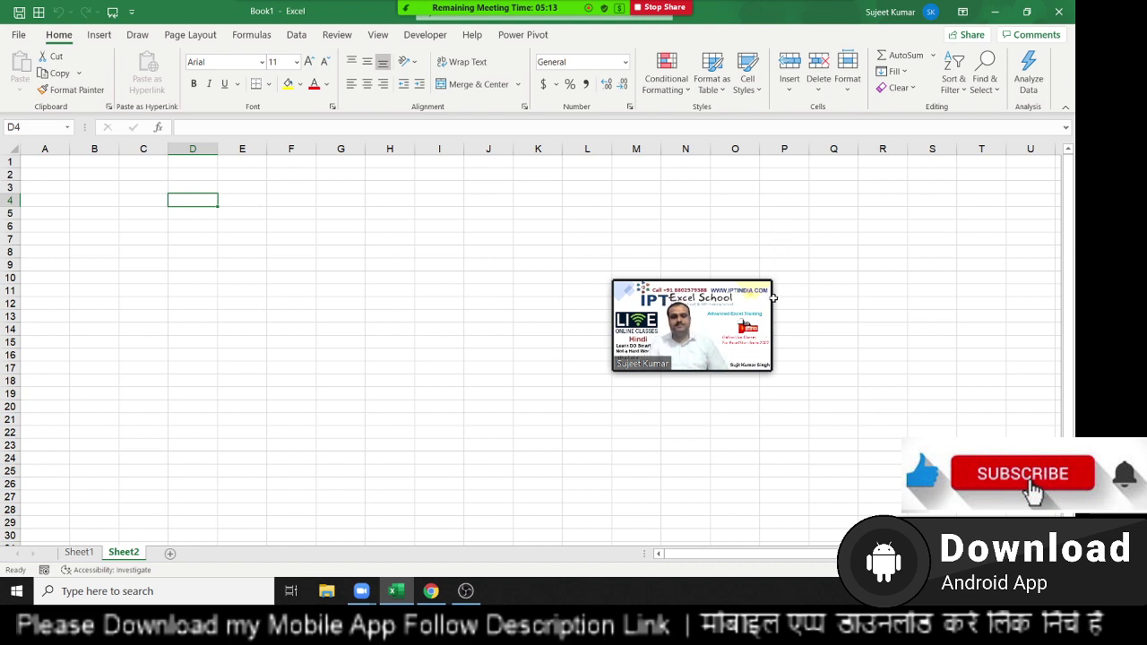
{"action": "mouse_move", "coordinate": [691, 325]}
{"action": "left_click_drag", "start_coordinate": [719, 300], "coordinate": [999, 475]}
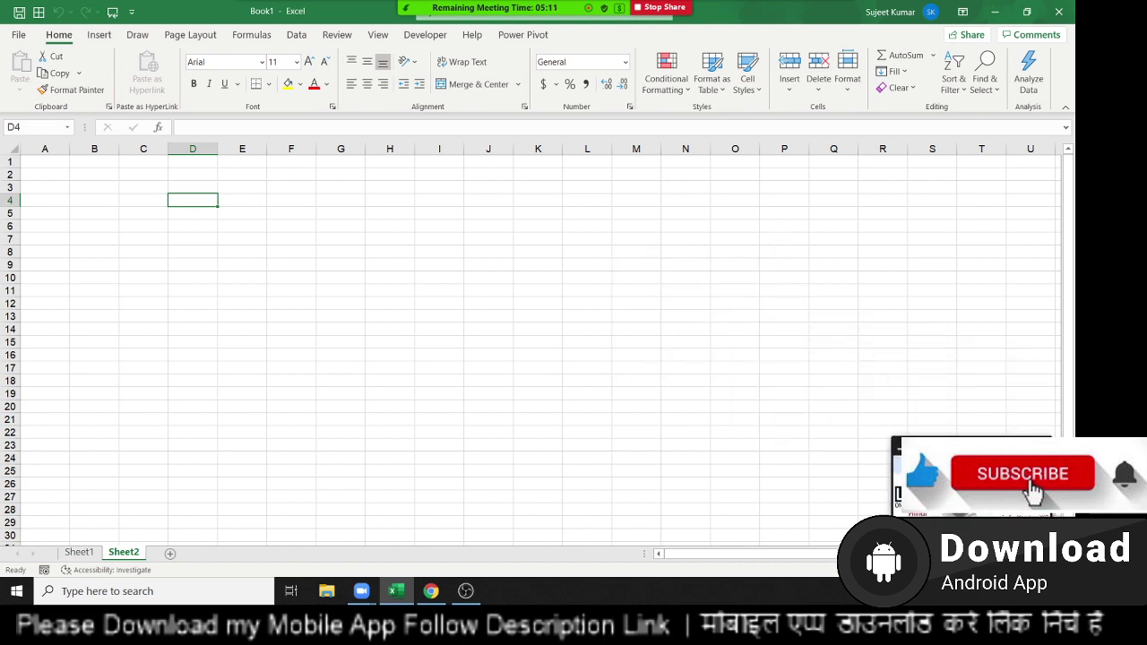
Open the meeting's Participants list showing 10 attendees.
{"action": "left_click", "coordinate": [180, 240]}
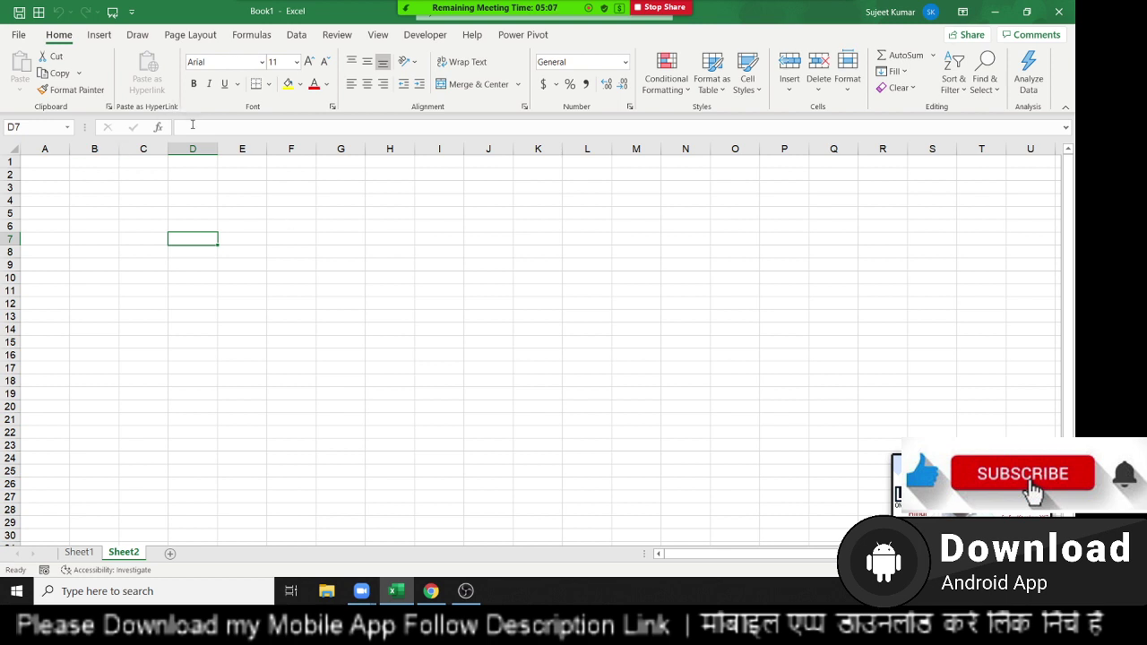
{"action": "left_click", "coordinate": [281, 188]}
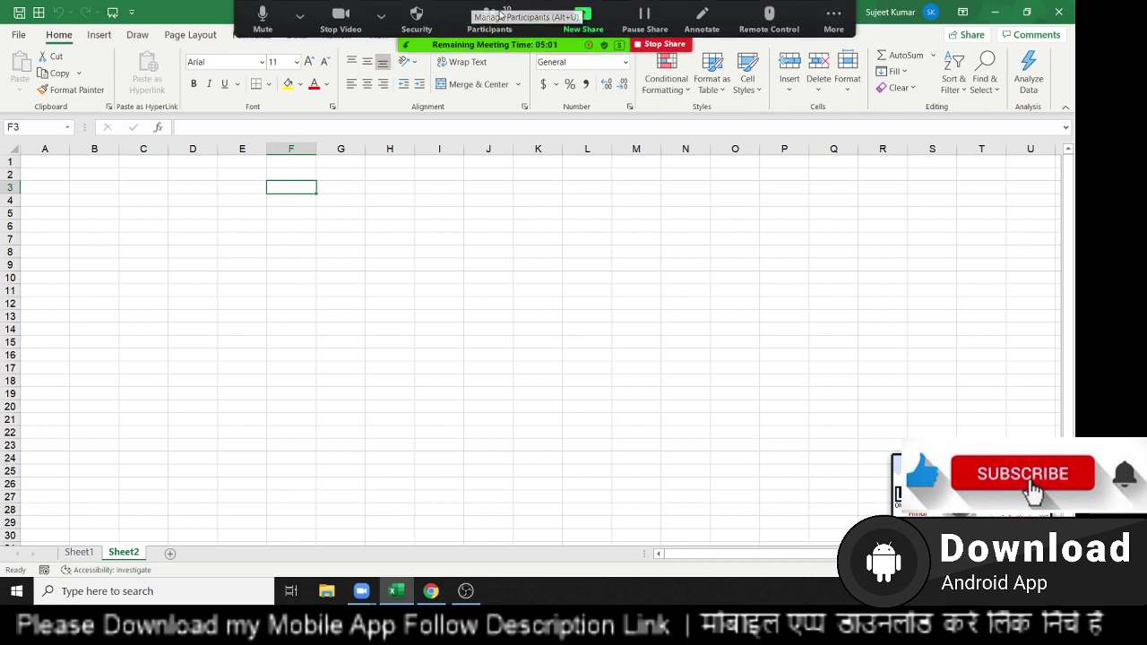
{"action": "left_click", "coordinate": [498, 17]}
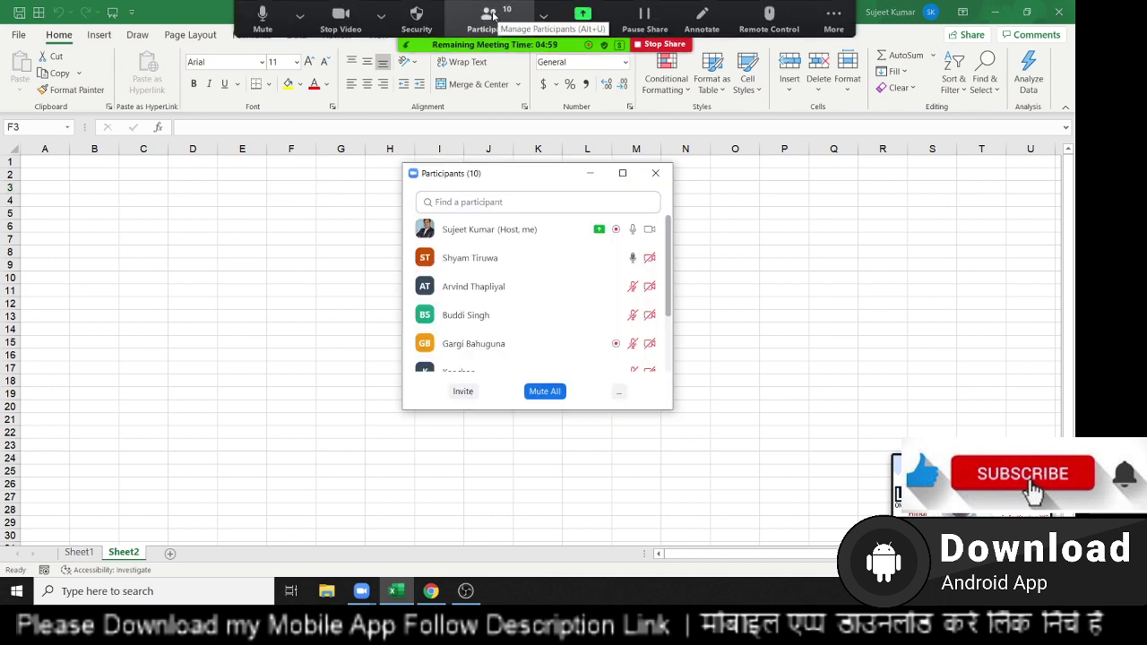
{"action": "scroll", "coordinate": [691, 288], "scroll_direction": "down", "scroll_amount": 1}
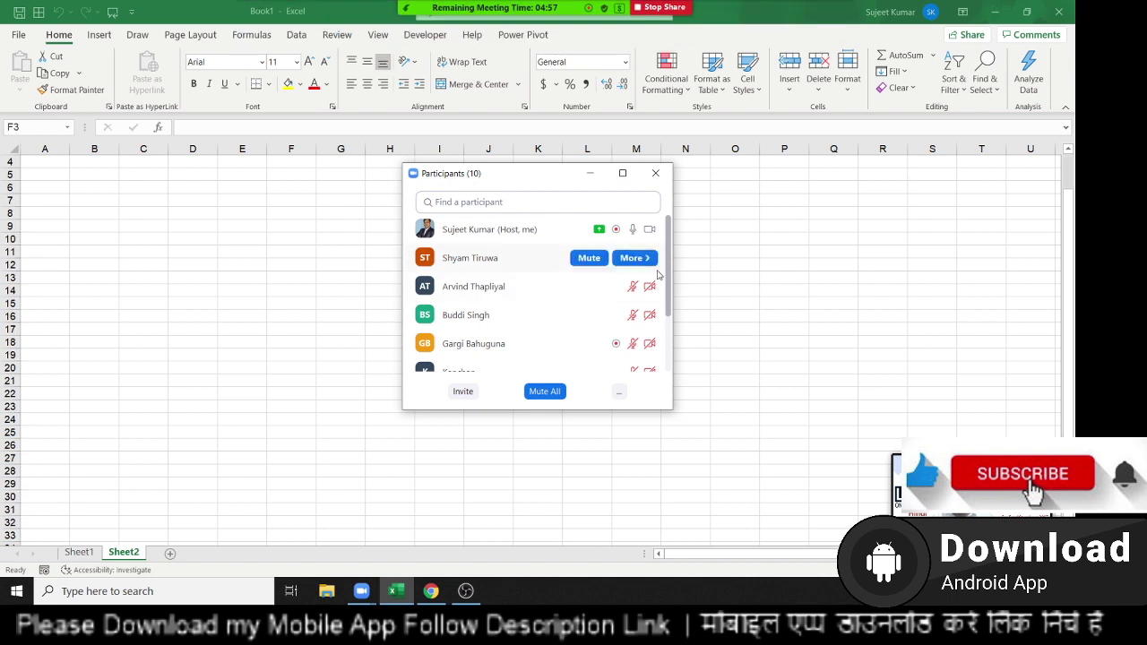
{"action": "mouse_move", "coordinate": [669, 274]}
{"action": "left_mouse_down"}
{"action": "mouse_move", "coordinate": [670, 289]}
{"action": "mouse_move", "coordinate": [672, 260]}
{"action": "left_mouse_up"}
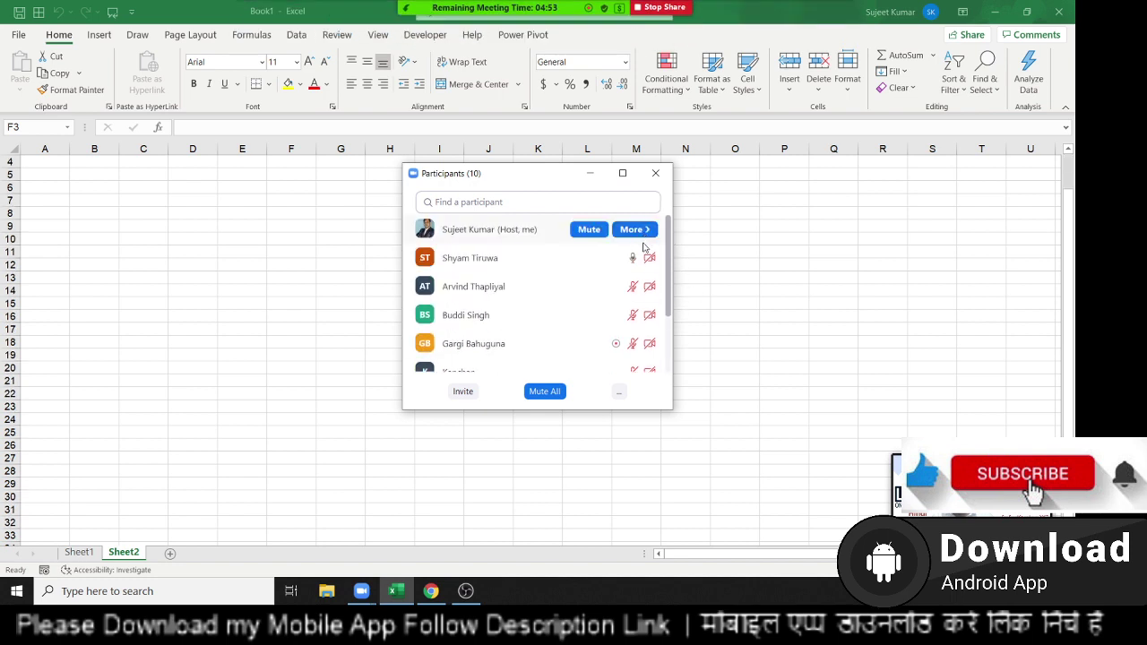
{"action": "mouse_move", "coordinate": [502, 258]}
{"action": "left_click", "coordinate": [644, 259]}
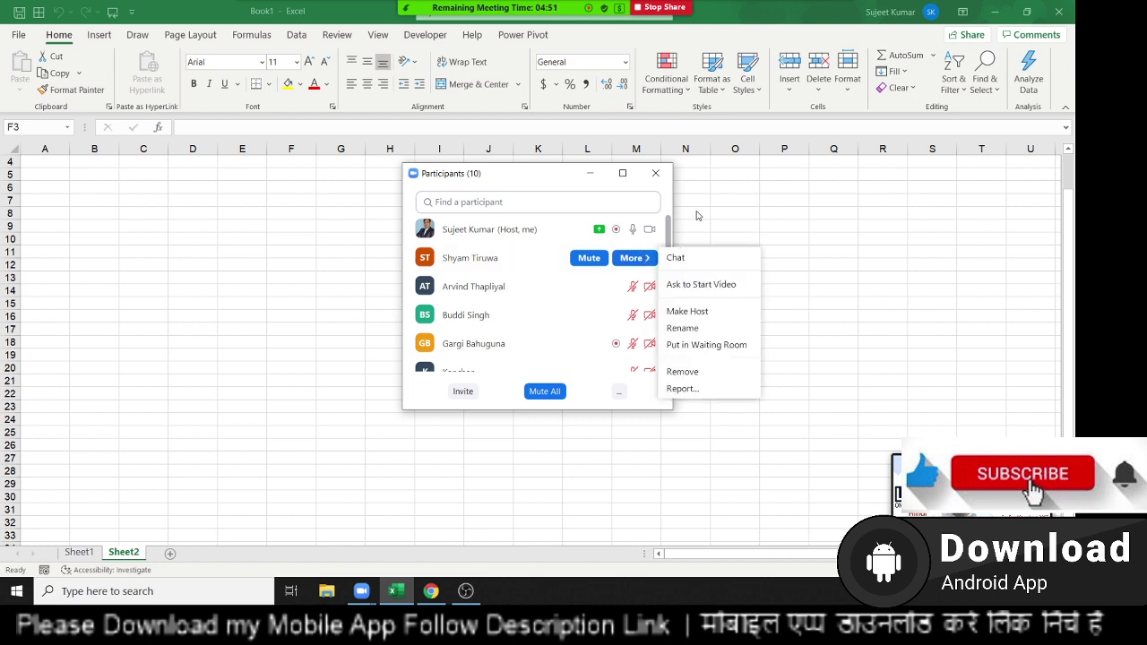
{"action": "left_click", "coordinate": [671, 197]}
{"action": "left_click", "coordinate": [647, 288]}
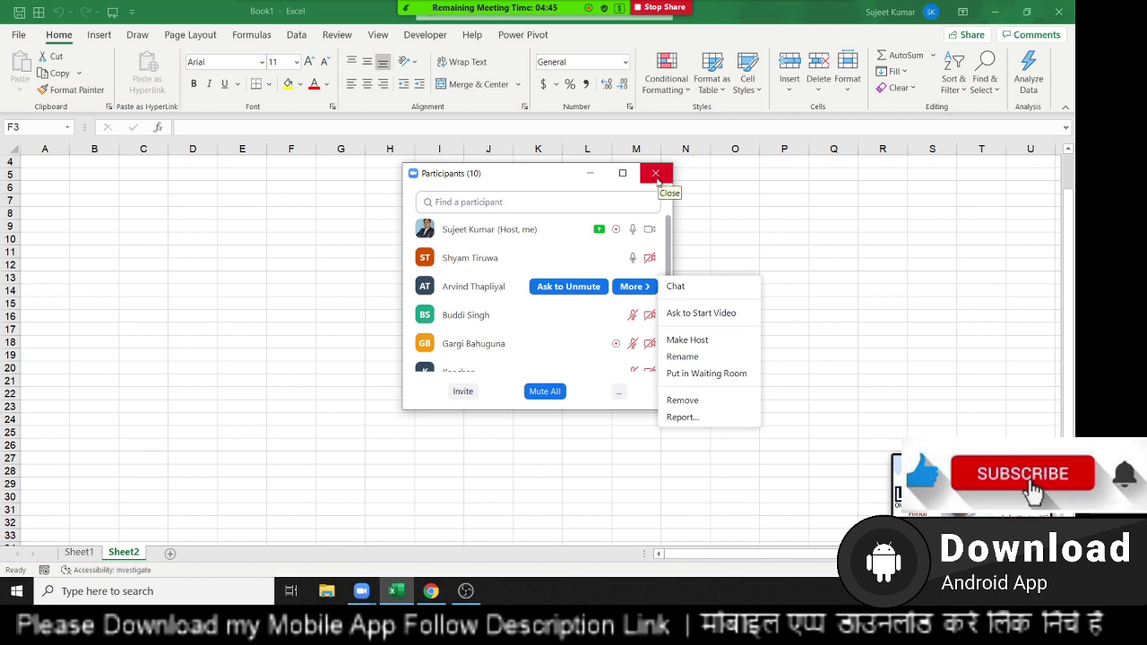
{"action": "left_click", "coordinate": [668, 257]}
{"action": "left_click_drag", "start_coordinate": [669, 284], "coordinate": [671, 334]}
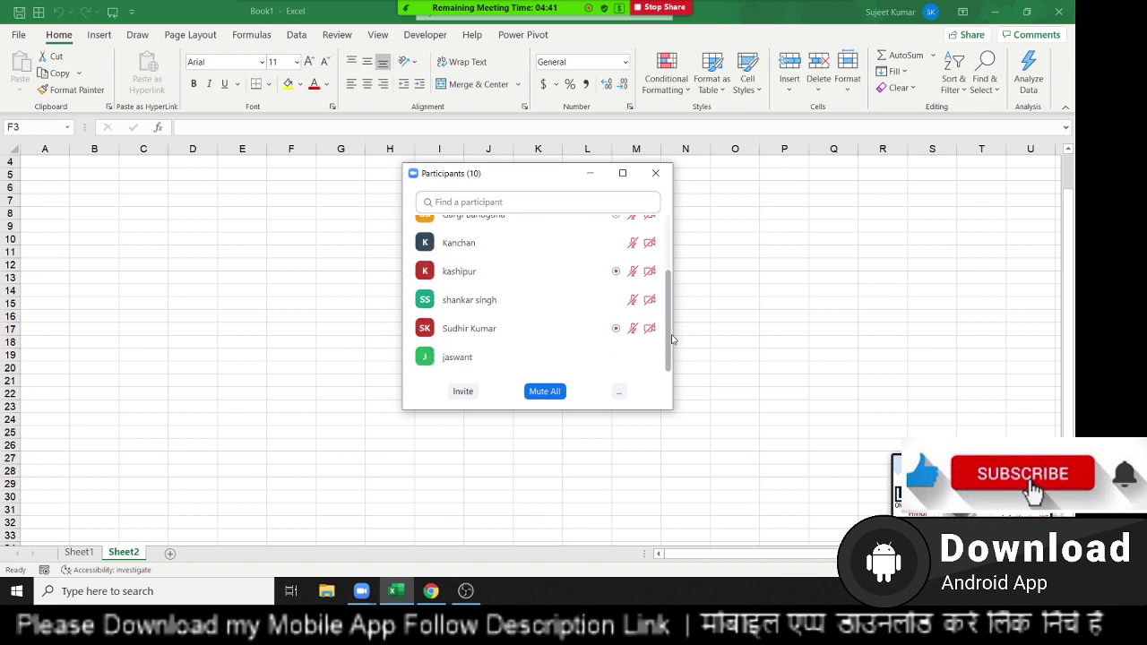
{"action": "left_click", "coordinate": [644, 303]}
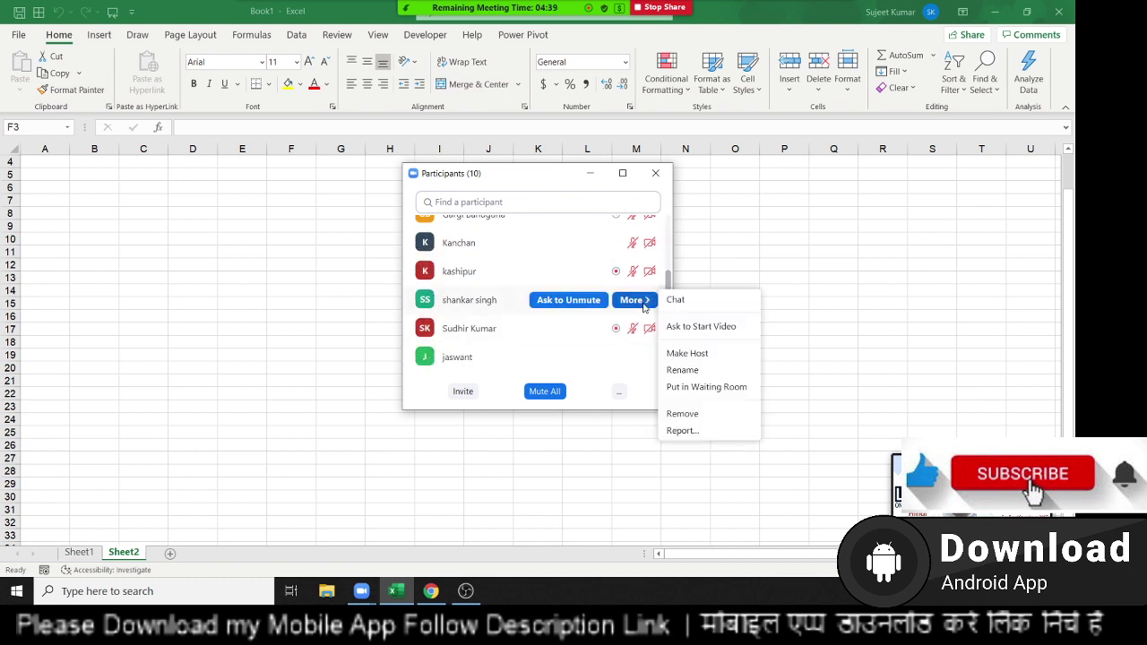
{"action": "left_click", "coordinate": [656, 174]}
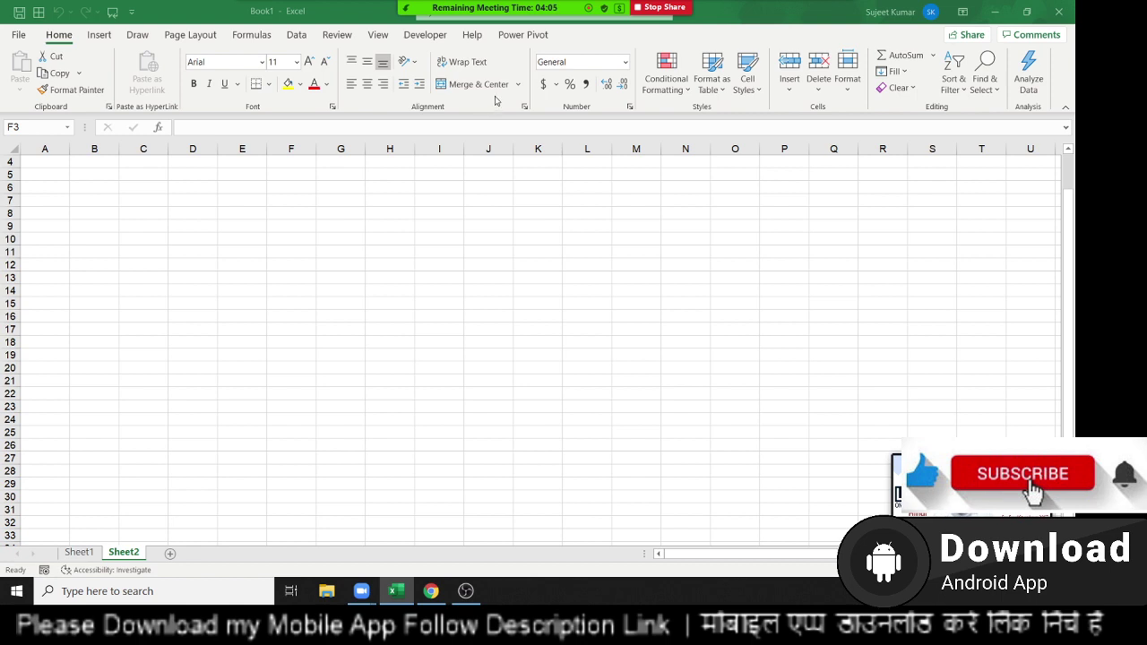
Admit the waiting-room guest from Zoom's Participants list, then close that list.
{"action": "left_click", "coordinate": [508, 25]}
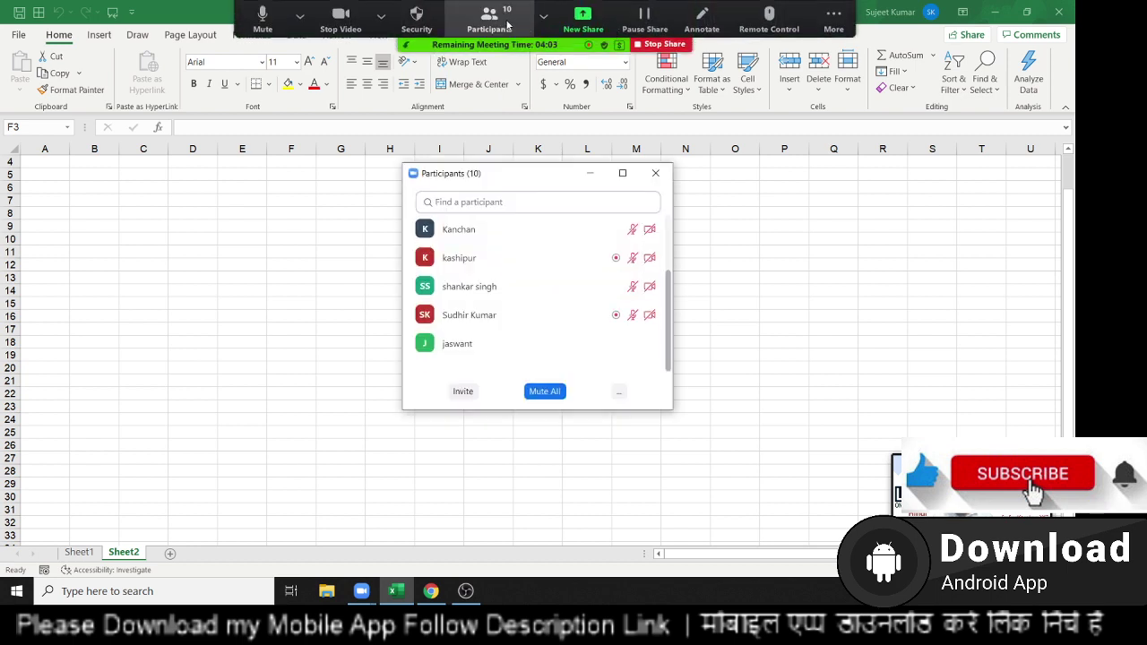
{"action": "scroll", "coordinate": [672, 321], "scroll_direction": "up", "scroll_amount": 3}
{"action": "scroll", "coordinate": [672, 319], "scroll_direction": "up", "scroll_amount": 1}
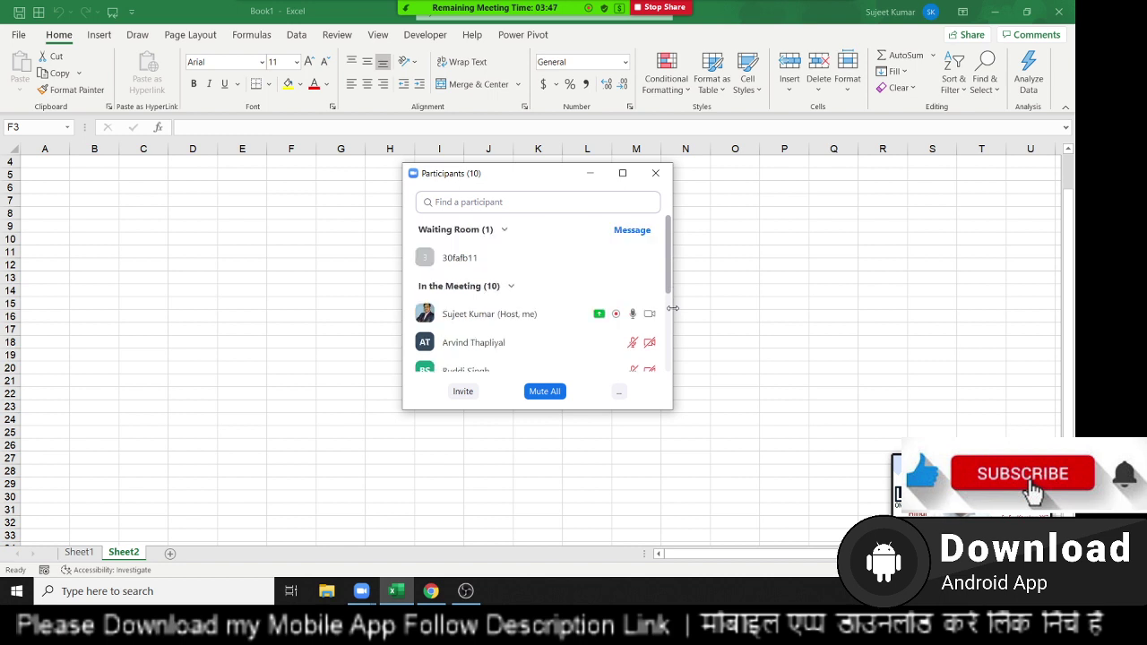
{"action": "mouse_move", "coordinate": [502, 258]}
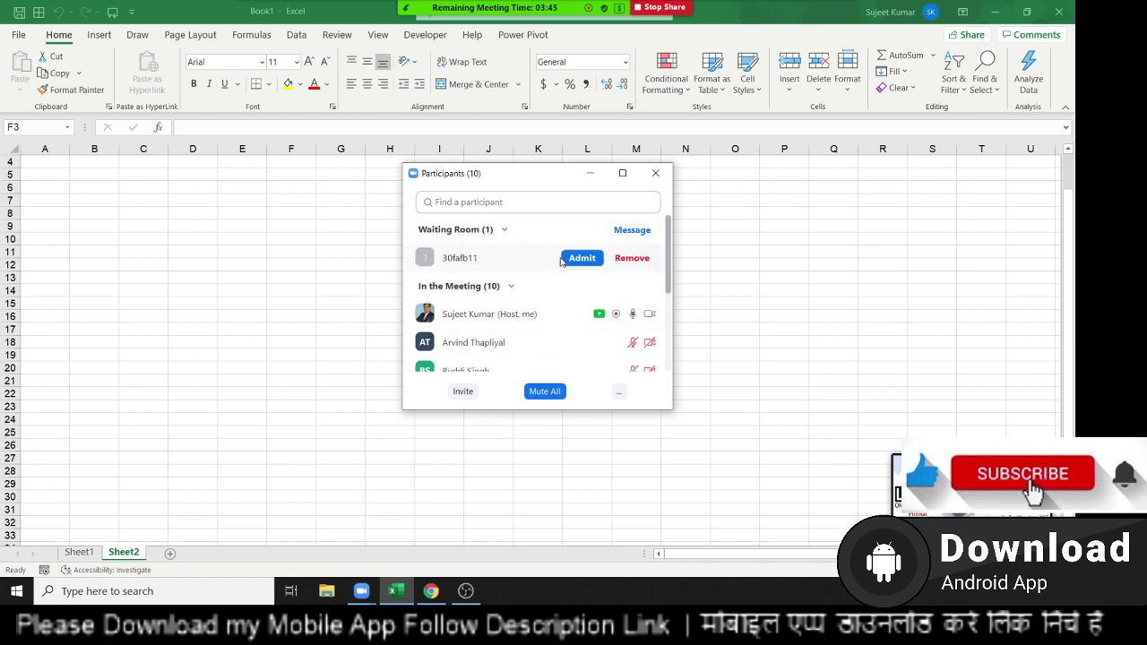
{"action": "left_click", "coordinate": [591, 264]}
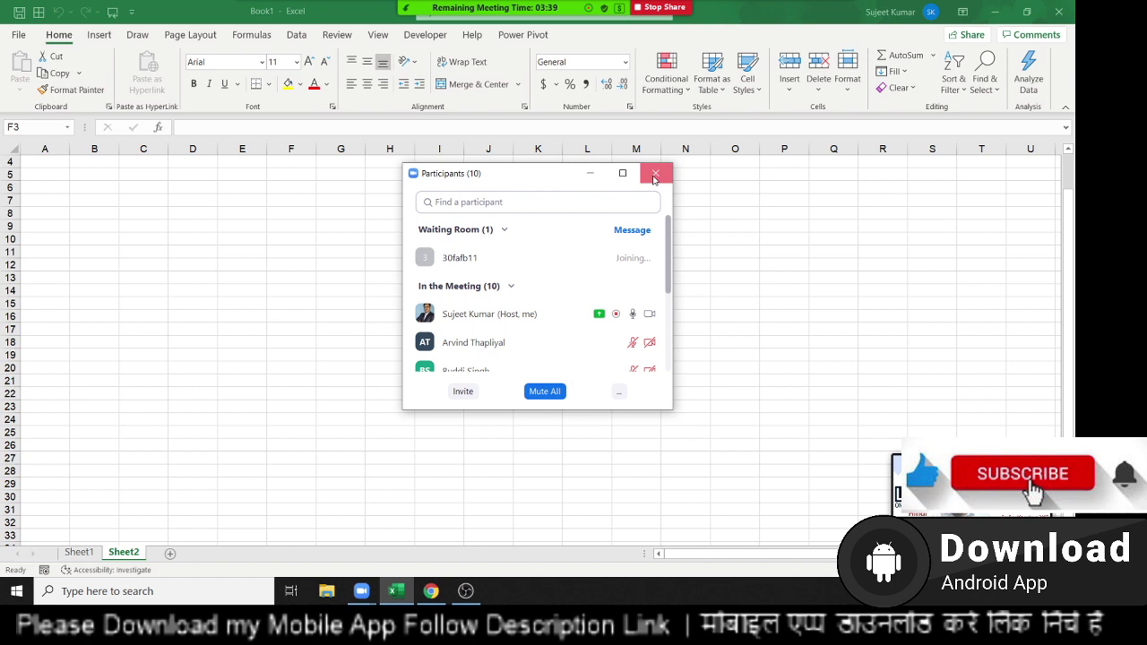
{"action": "left_click", "coordinate": [656, 176]}
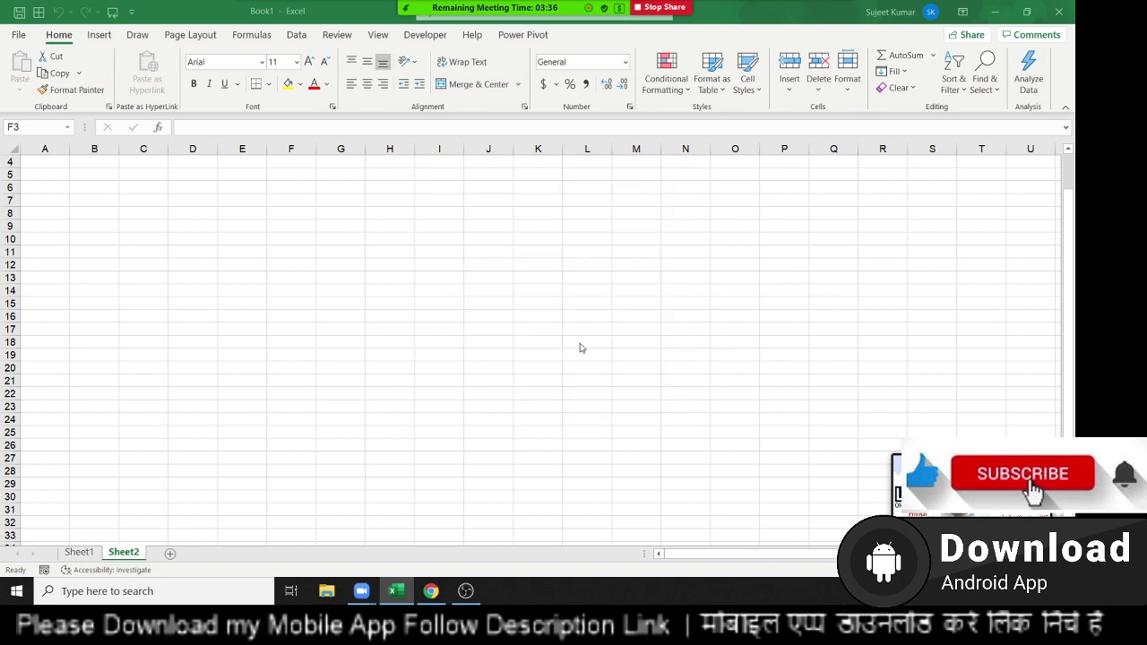
Open Excel's New page listing Blank workbook, Service invoice, Blue balance sheet and Invoice templates.
{"action": "left_click", "coordinate": [59, 188]}
{"action": "left_click", "coordinate": [20, 34]}
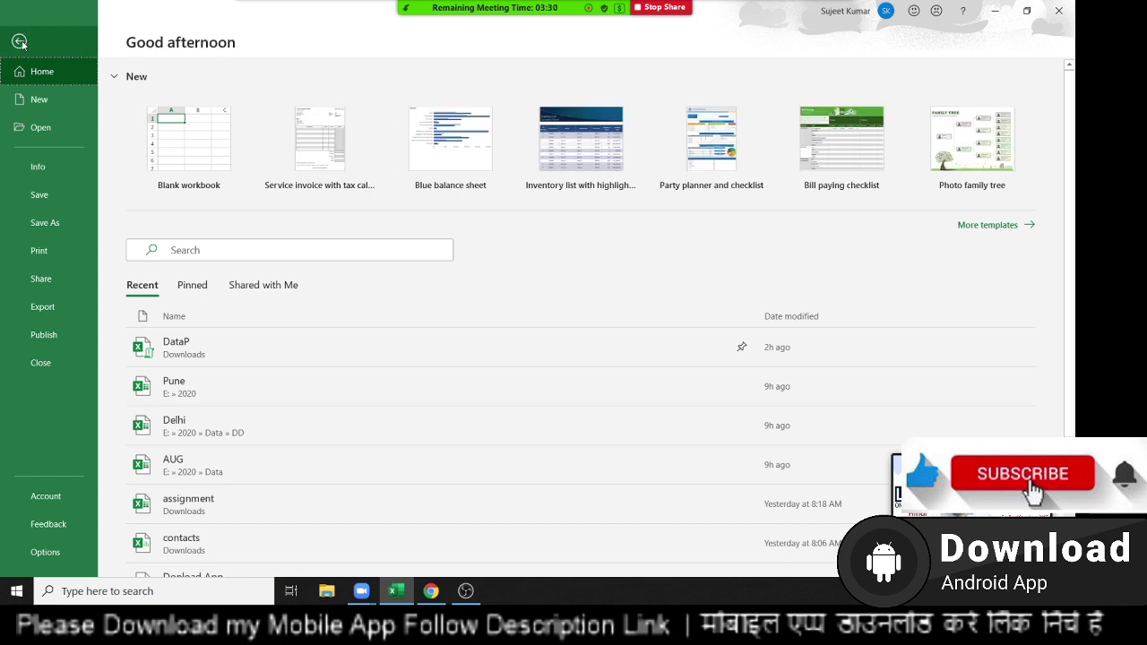
{"action": "scroll", "coordinate": [242, 350], "scroll_direction": "down", "scroll_amount": 2}
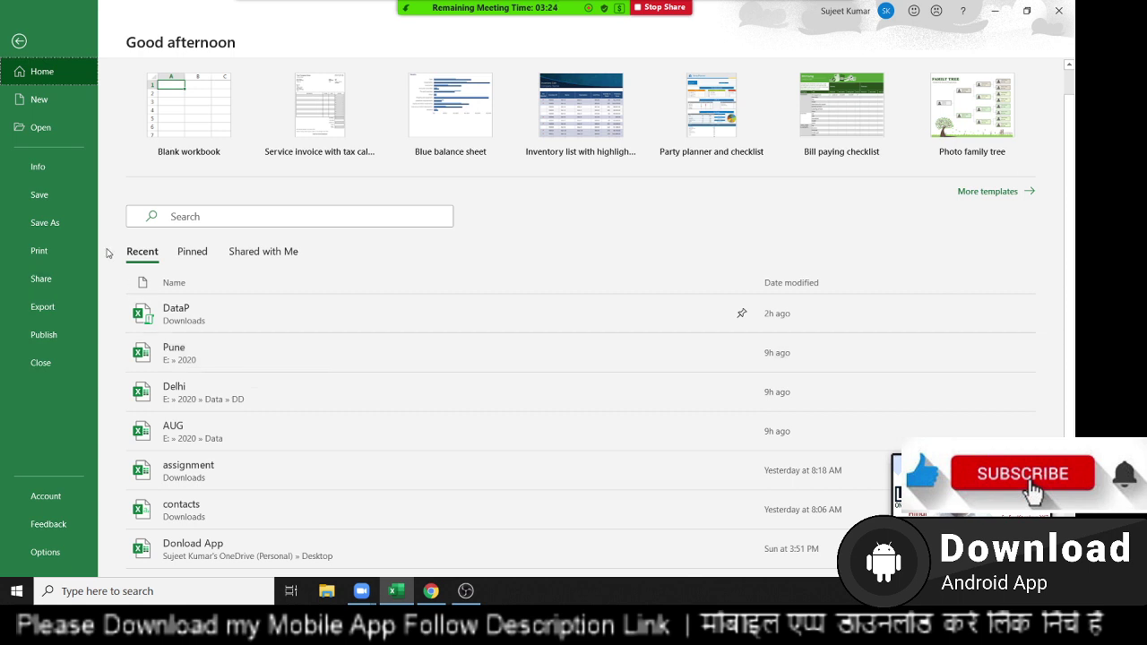
{"action": "left_click", "coordinate": [49, 104]}
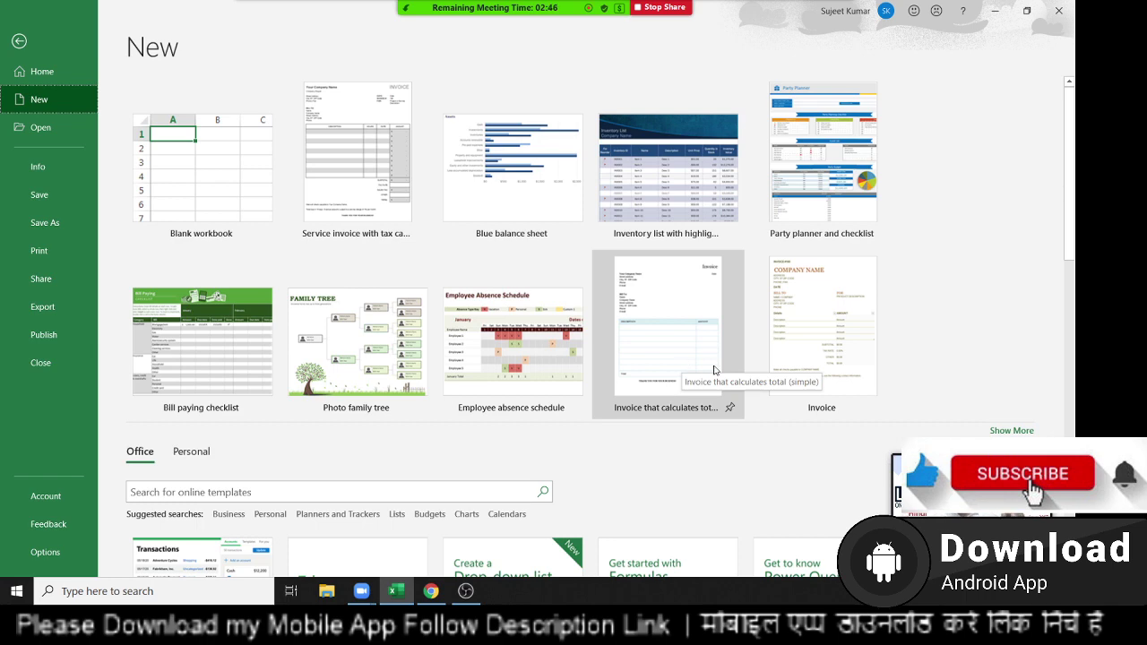
Search the online templates for 'bill'.
{"action": "scroll", "coordinate": [139, 358], "scroll_direction": "down", "scroll_amount": 1}
{"action": "scroll", "coordinate": [139, 358], "scroll_direction": "down", "scroll_amount": 1}
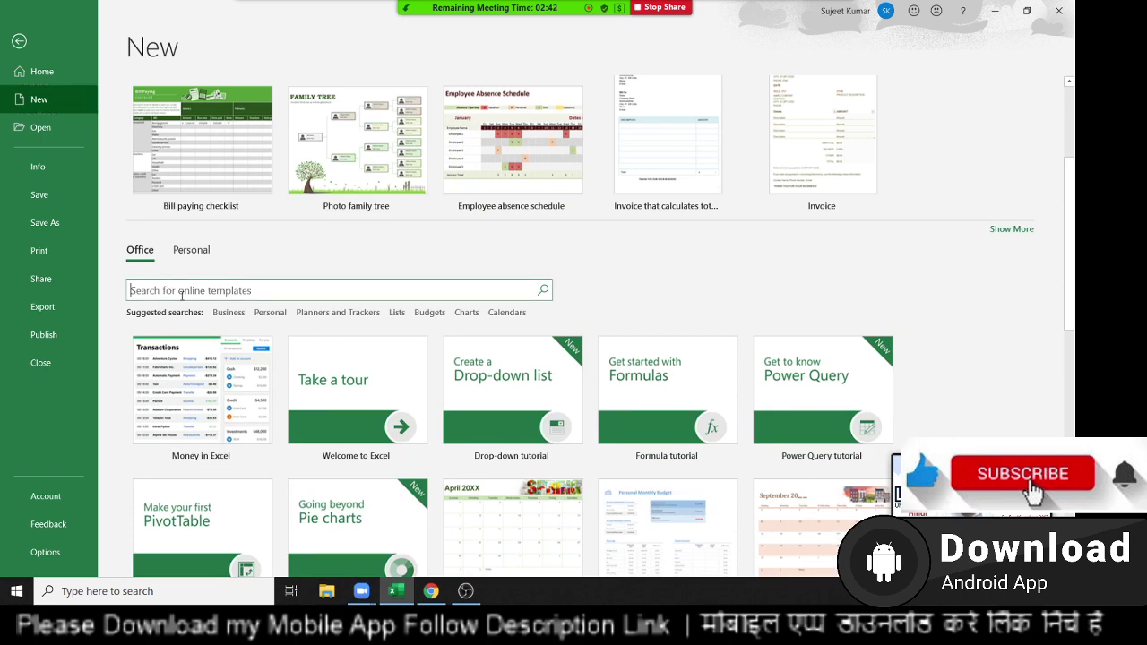
{"action": "type", "text": "bill"}
{"action": "key", "text": "Return"}
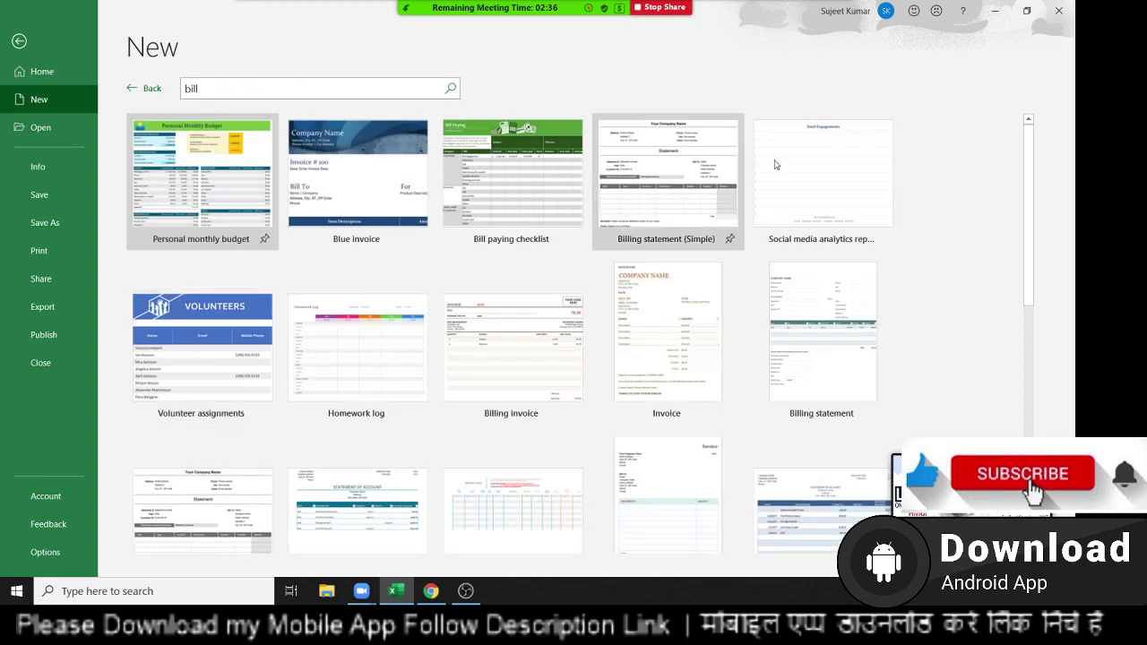
Preview the 'Service invoice with tax calculations' template from the bill results.
{"action": "scroll", "coordinate": [430, 486], "scroll_direction": "down", "scroll_amount": 1}
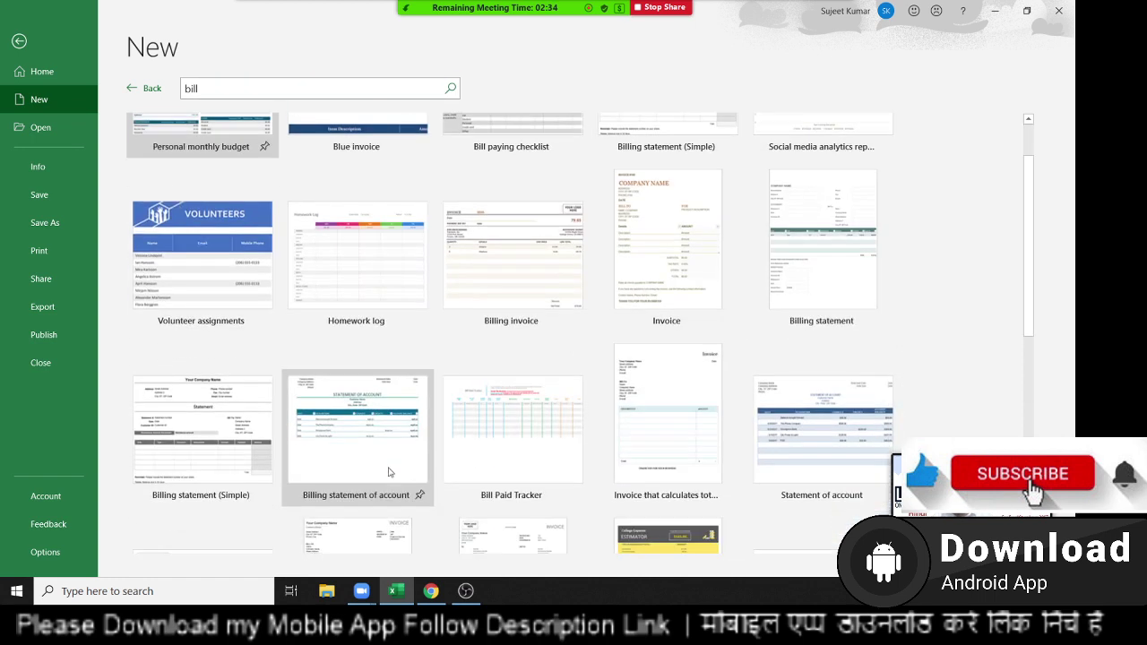
{"action": "scroll", "coordinate": [403, 475], "scroll_direction": "down", "scroll_amount": 2}
{"action": "scroll", "coordinate": [389, 465], "scroll_direction": "down", "scroll_amount": 1}
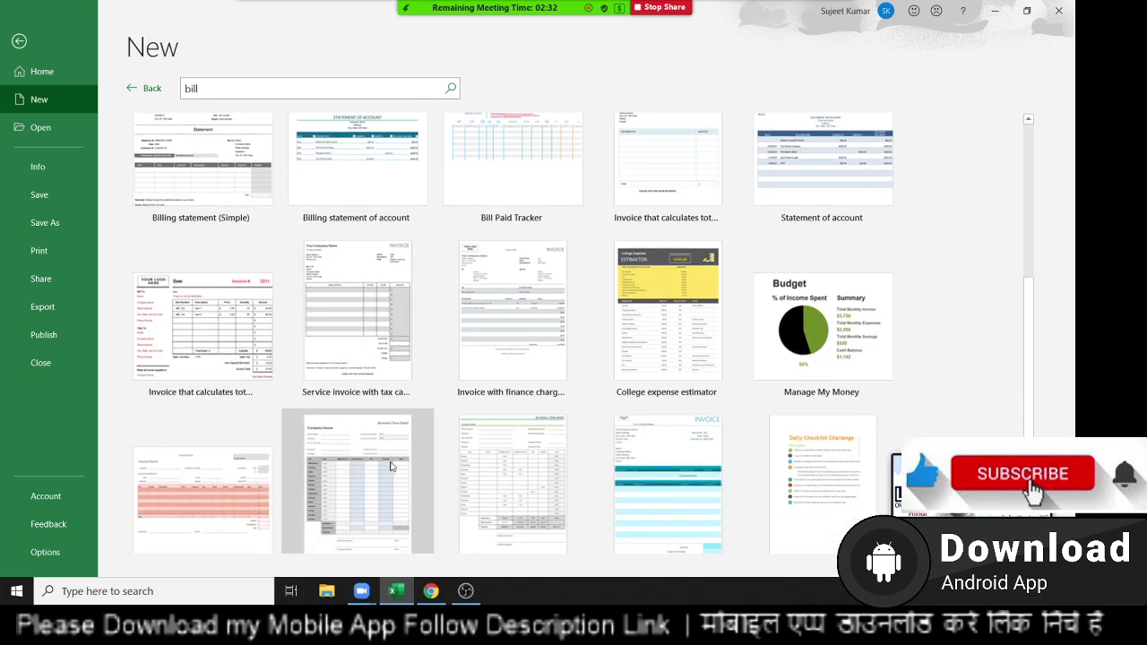
{"action": "scroll", "coordinate": [395, 461], "scroll_direction": "down", "scroll_amount": 1}
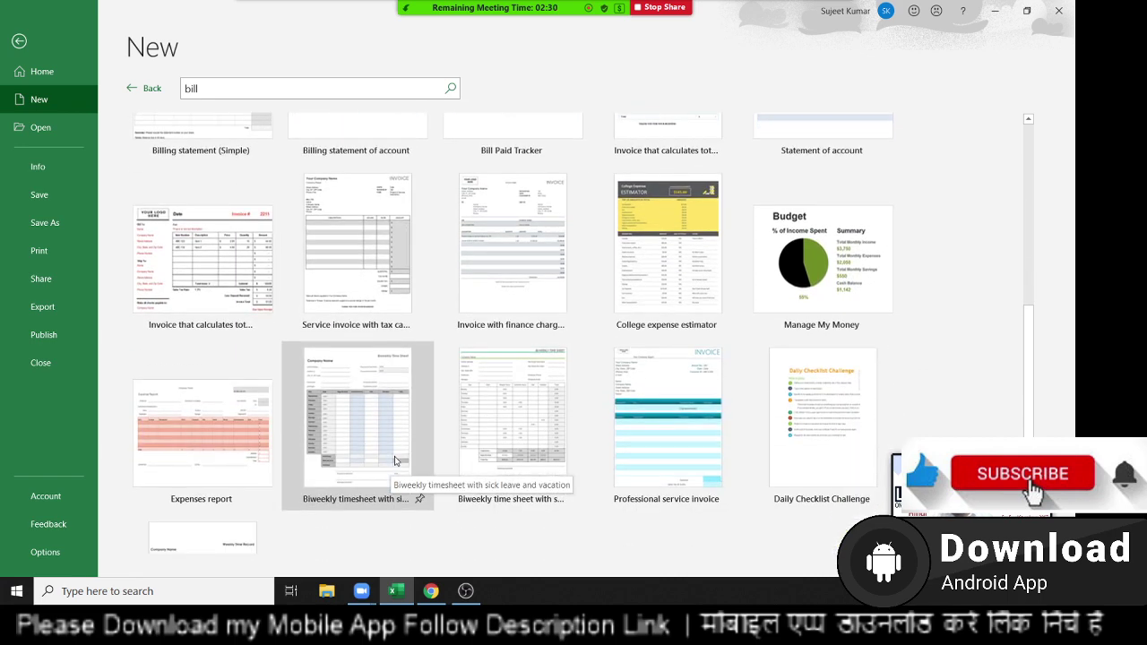
{"action": "scroll", "coordinate": [385, 421], "scroll_direction": "up", "scroll_amount": 1}
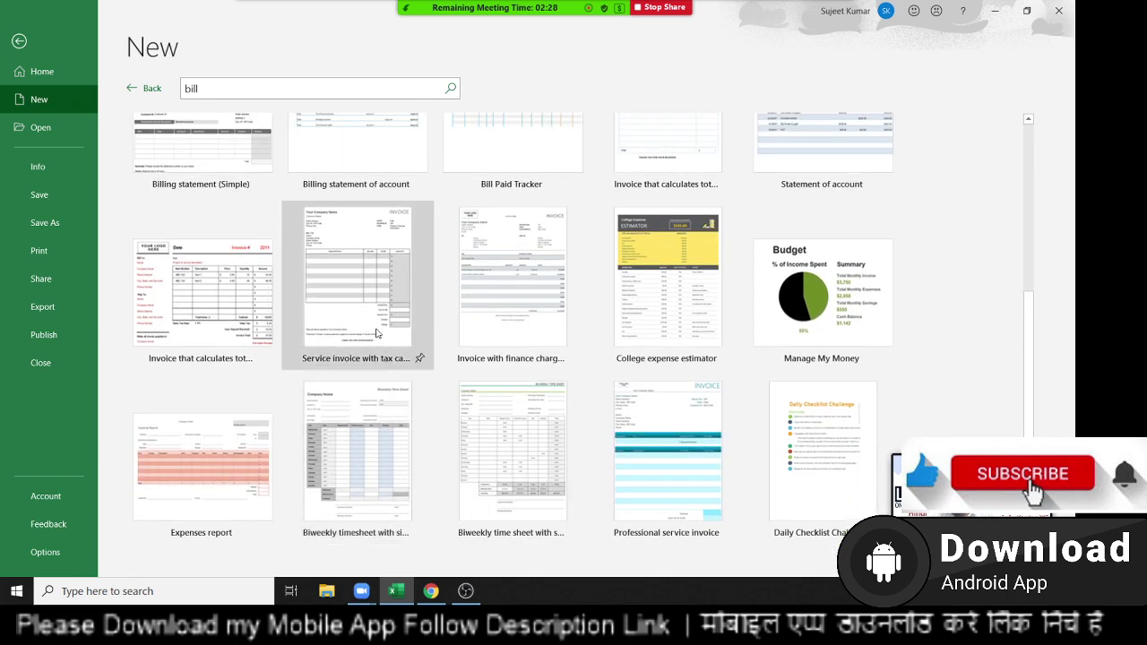
{"action": "left_click", "coordinate": [379, 335]}
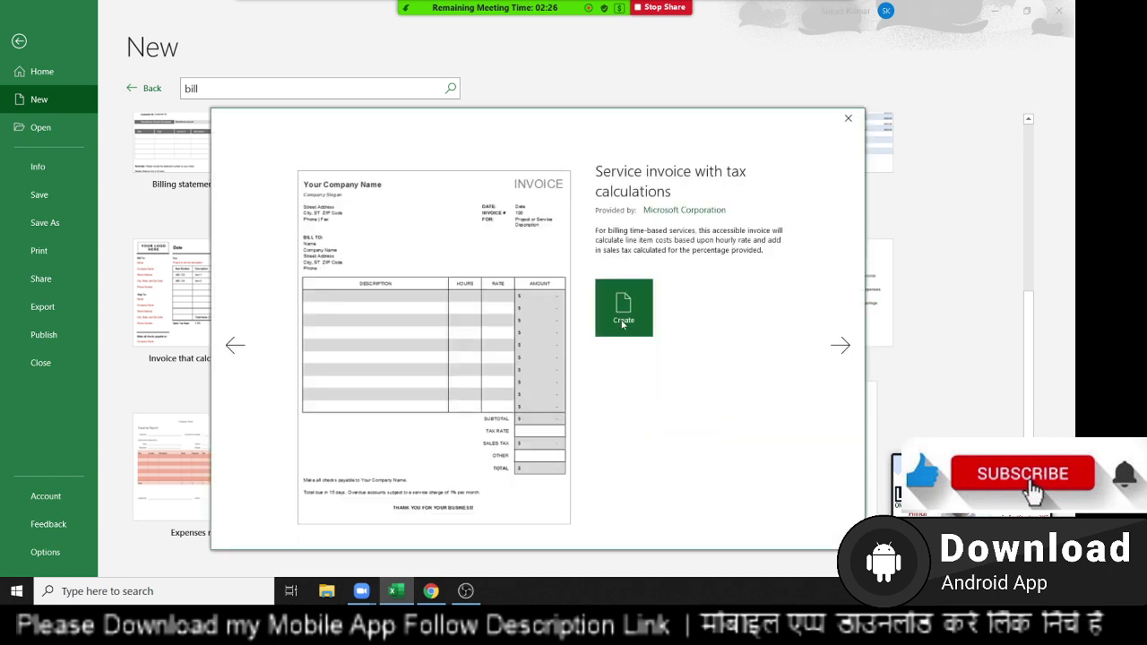
Create the 'Service invoice with tax calculations1' workbook from the template.
{"action": "left_click", "coordinate": [624, 323]}
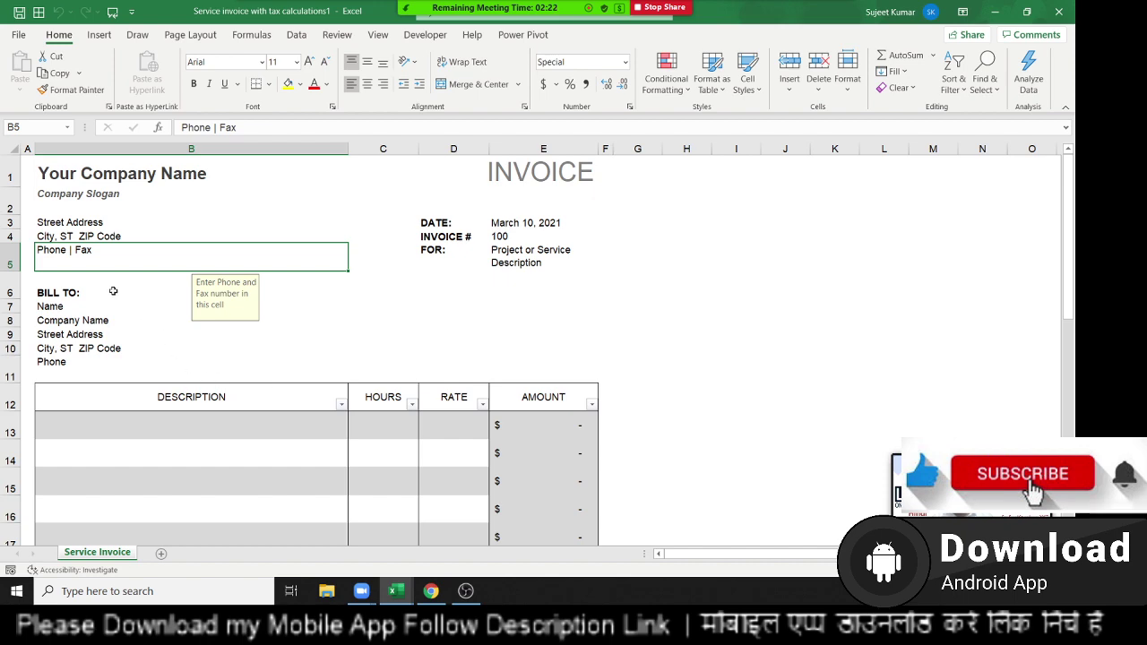
{"action": "scroll", "coordinate": [201, 375], "scroll_direction": "down", "scroll_amount": 4}
{"action": "scroll", "coordinate": [211, 386], "scroll_direction": "down", "scroll_amount": 3}
{"action": "scroll", "coordinate": [216, 397], "scroll_direction": "up", "scroll_amount": 3}
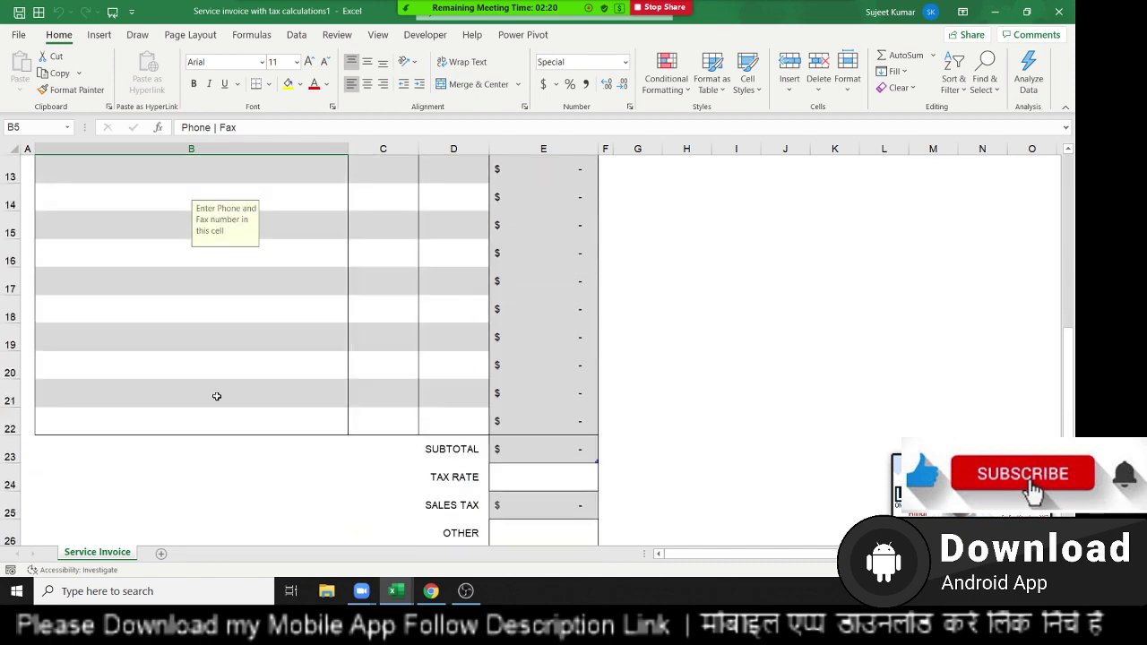
{"action": "scroll", "coordinate": [216, 394], "scroll_direction": "up", "scroll_amount": 3}
{"action": "scroll", "coordinate": [215, 394], "scroll_direction": "up", "scroll_amount": 1}
Select the invoice header B1:E6 and check its print preview before returning to the sheet.
{"action": "left_click_drag", "start_coordinate": [81, 167], "coordinate": [493, 288]}
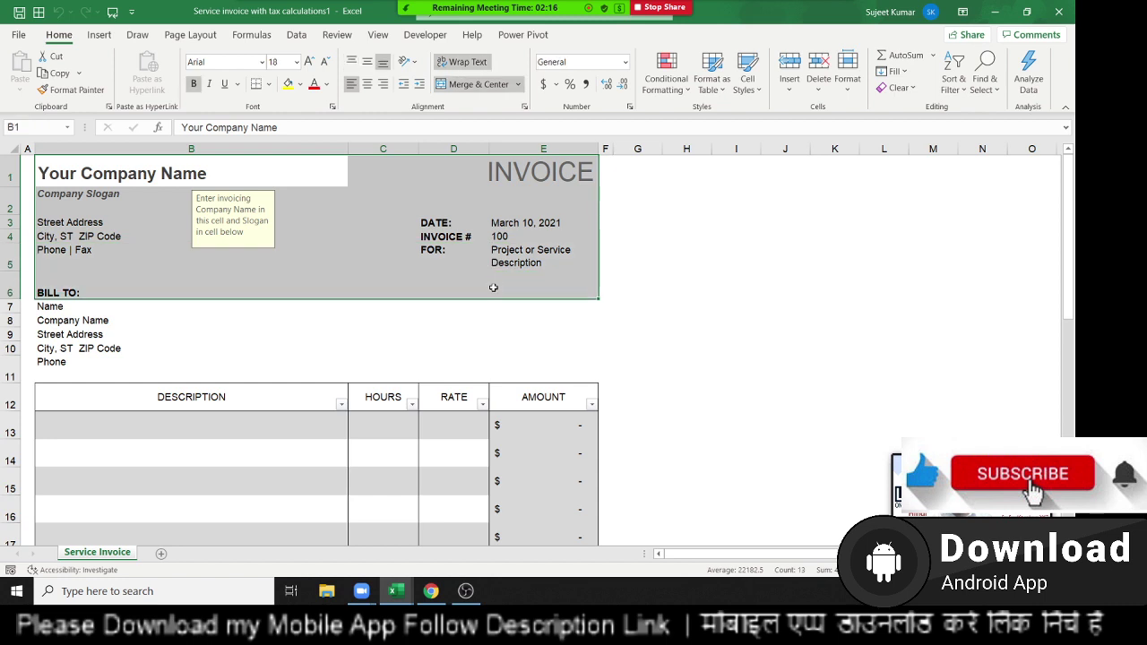
{"action": "key", "text": "ctrl+p"}
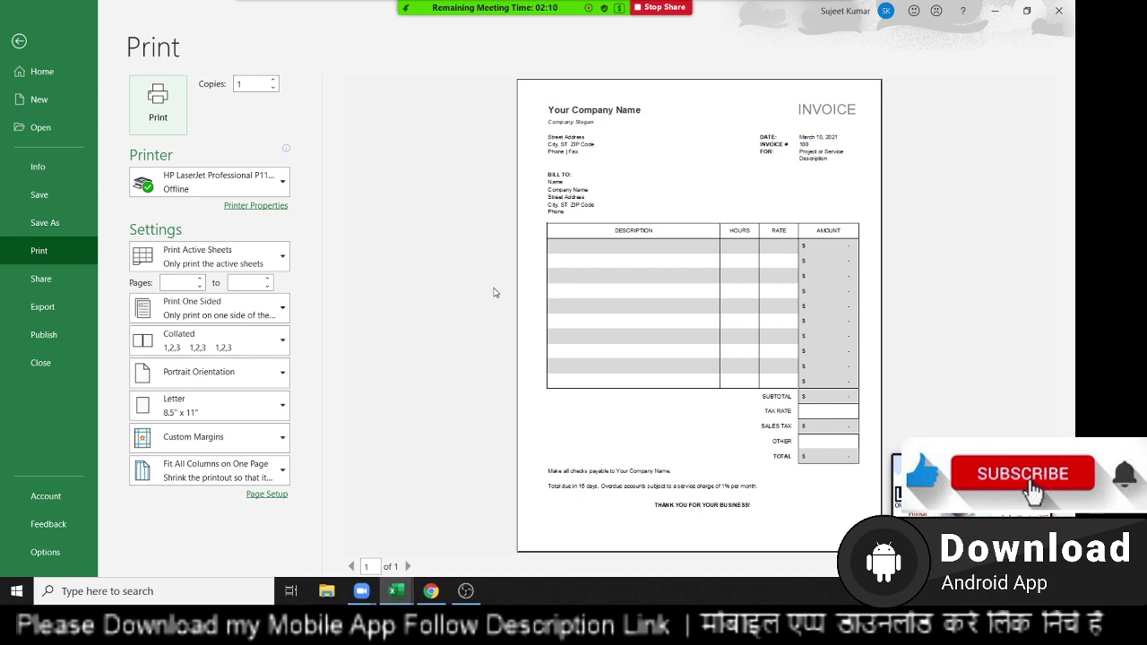
{"action": "key", "text": "Escape"}
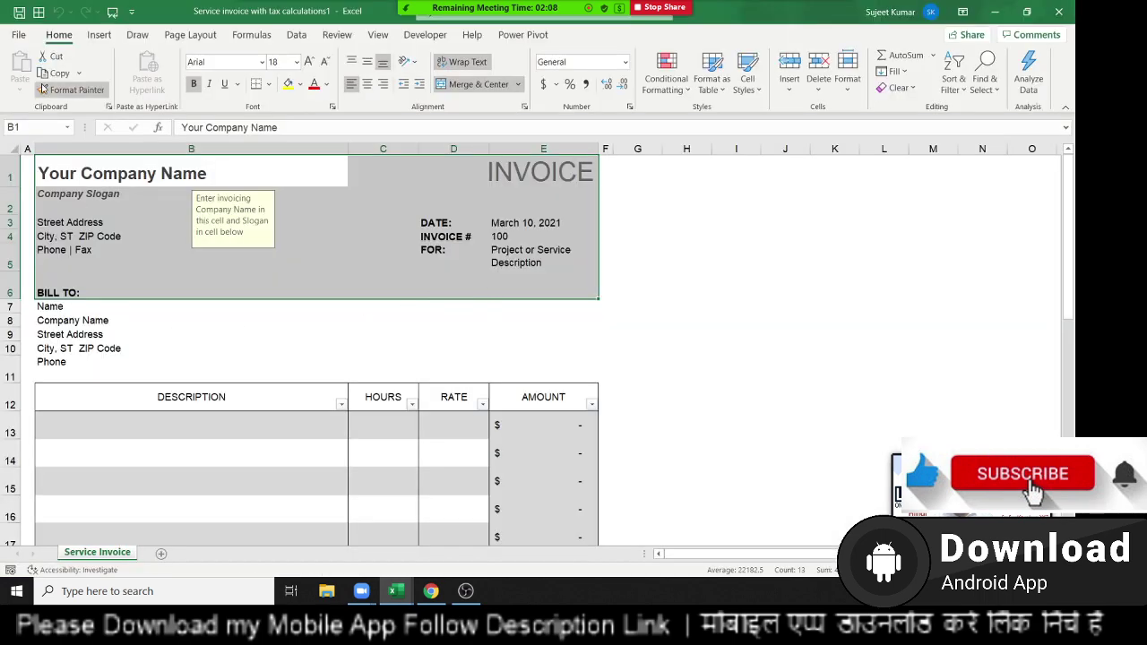
{"action": "left_click", "coordinate": [19, 34]}
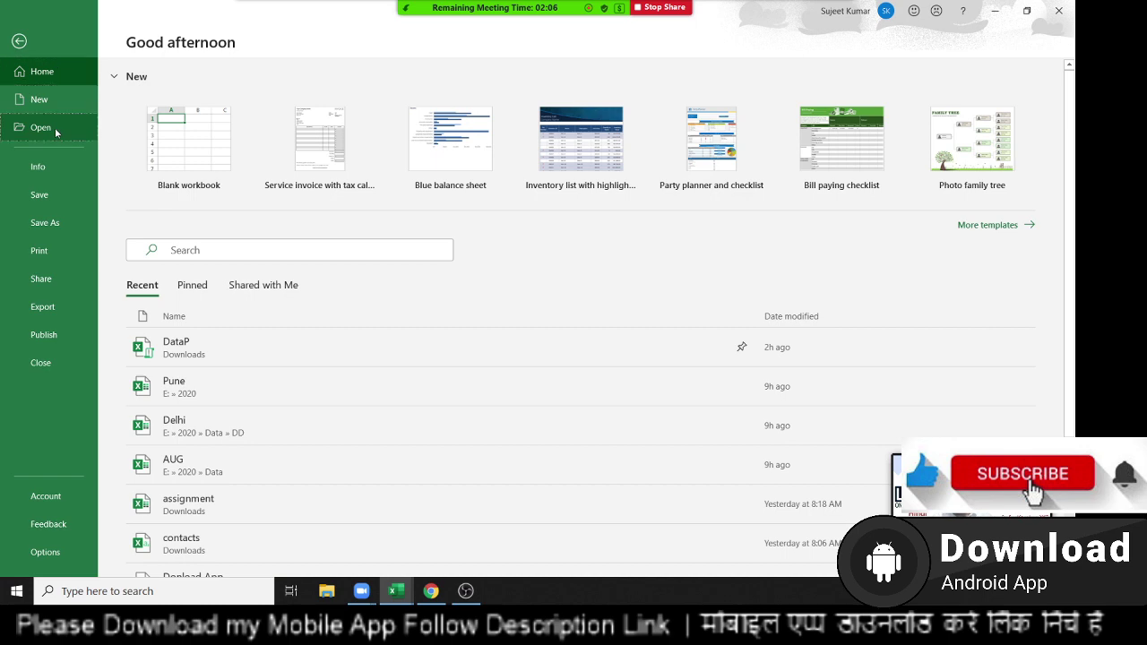
{"action": "left_click", "coordinate": [40, 128]}
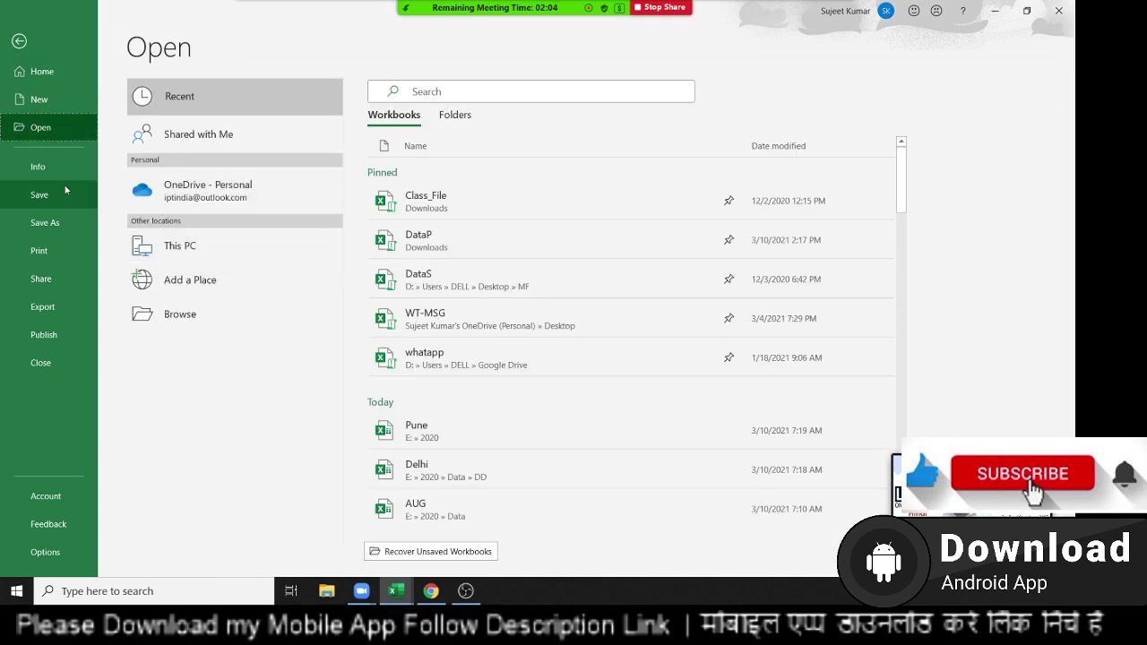
{"action": "left_click", "coordinate": [52, 106]}
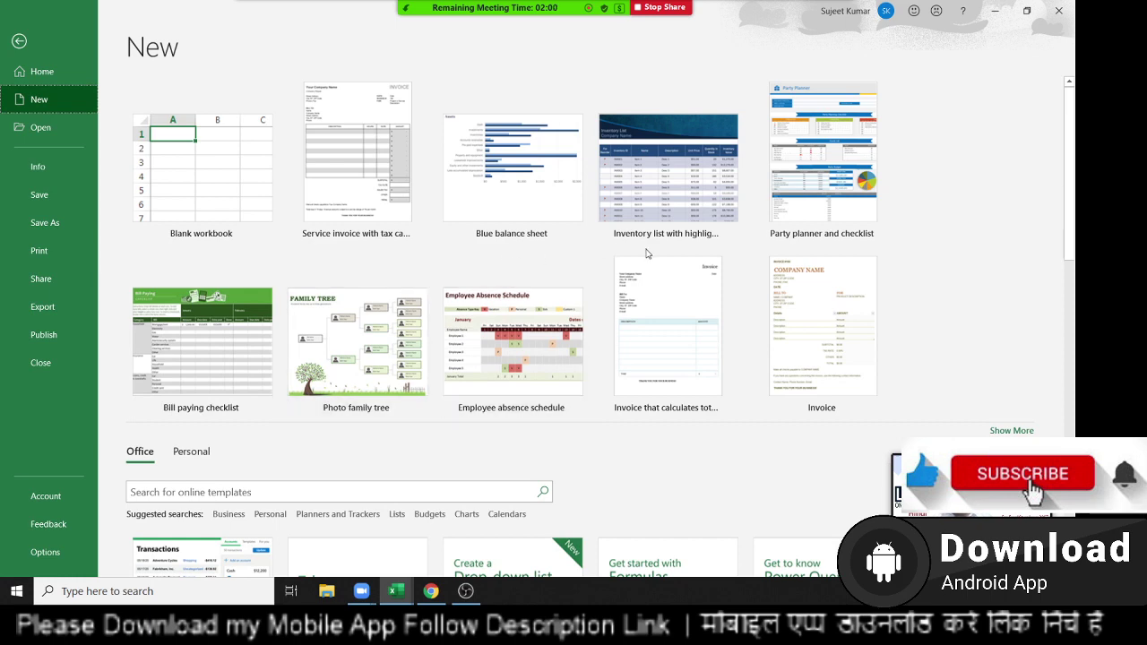
{"action": "scroll", "coordinate": [667, 265], "scroll_direction": "down", "scroll_amount": 1}
{"action": "scroll", "coordinate": [668, 273], "scroll_direction": "down", "scroll_amount": 2}
{"action": "scroll", "coordinate": [678, 298], "scroll_direction": "down", "scroll_amount": 2}
{"action": "scroll", "coordinate": [678, 298], "scroll_direction": "down", "scroll_amount": 3}
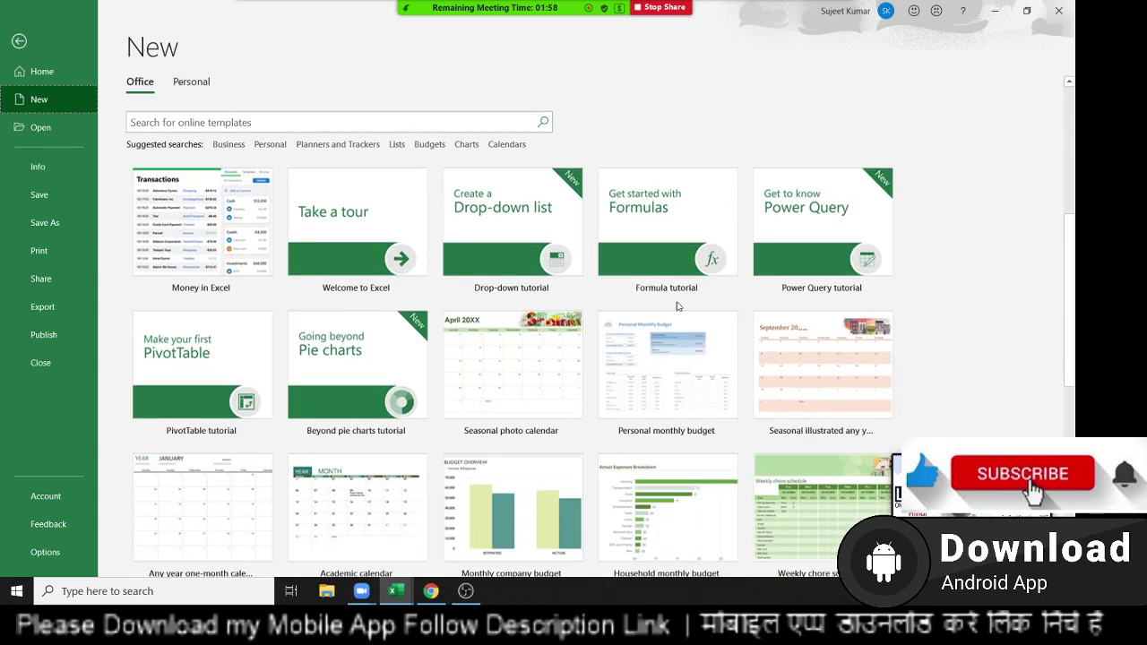
{"action": "scroll", "coordinate": [538, 292], "scroll_direction": "down", "scroll_amount": 2}
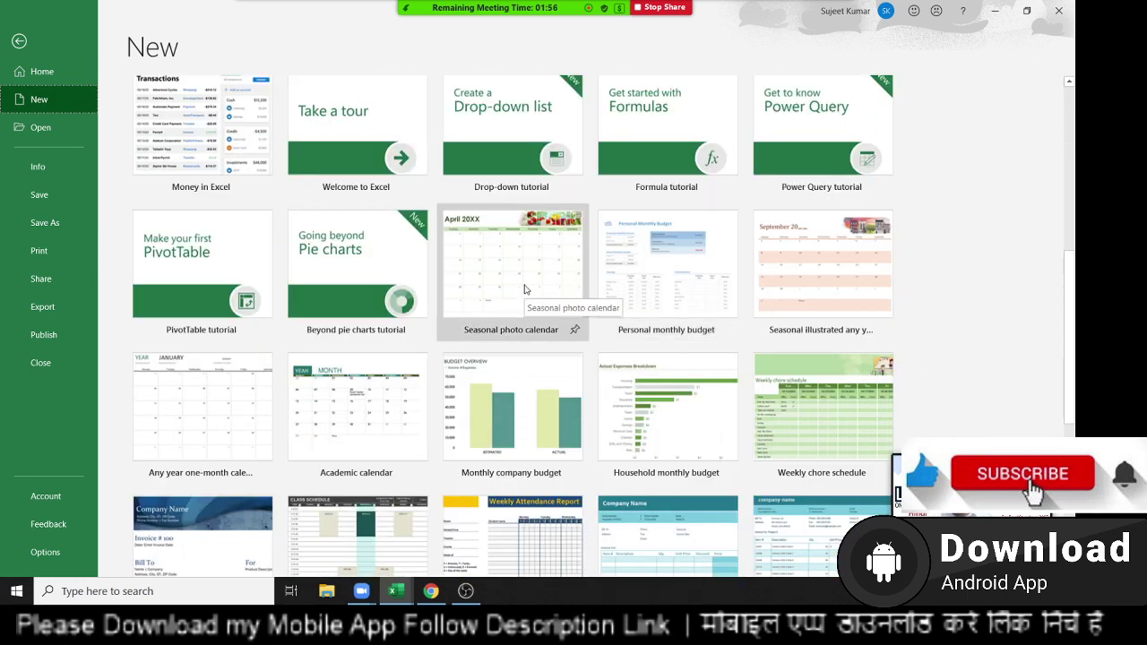
{"action": "scroll", "coordinate": [829, 287], "scroll_direction": "down", "scroll_amount": 1}
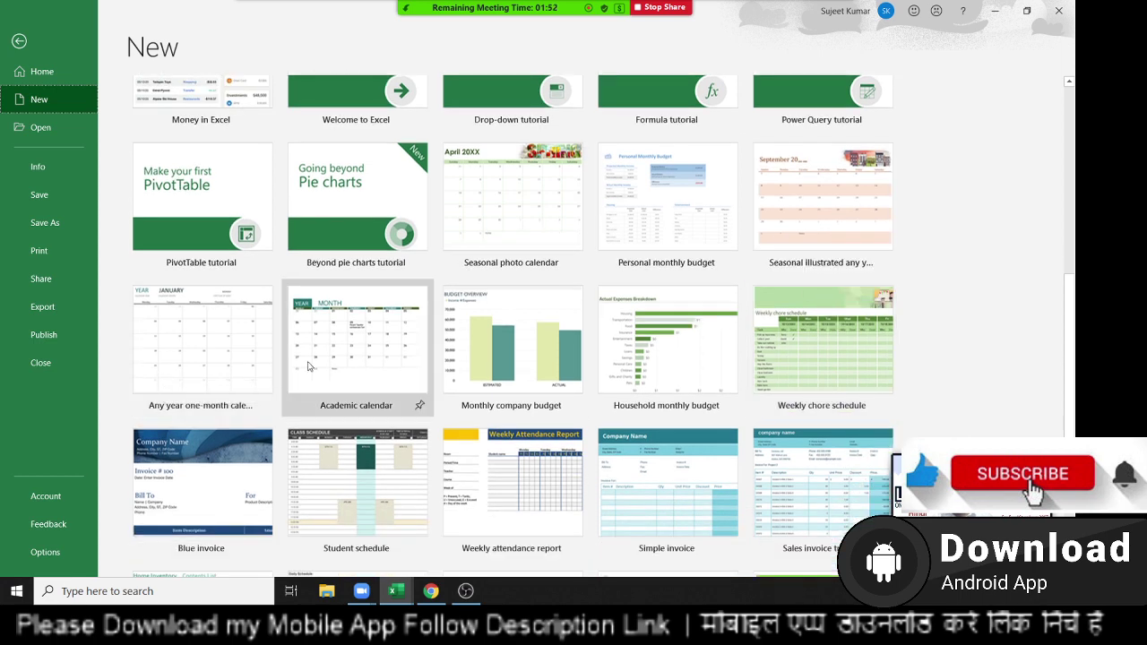
{"action": "scroll", "coordinate": [308, 365], "scroll_direction": "down", "scroll_amount": 1}
{"action": "scroll", "coordinate": [362, 412], "scroll_direction": "down", "scroll_amount": 1}
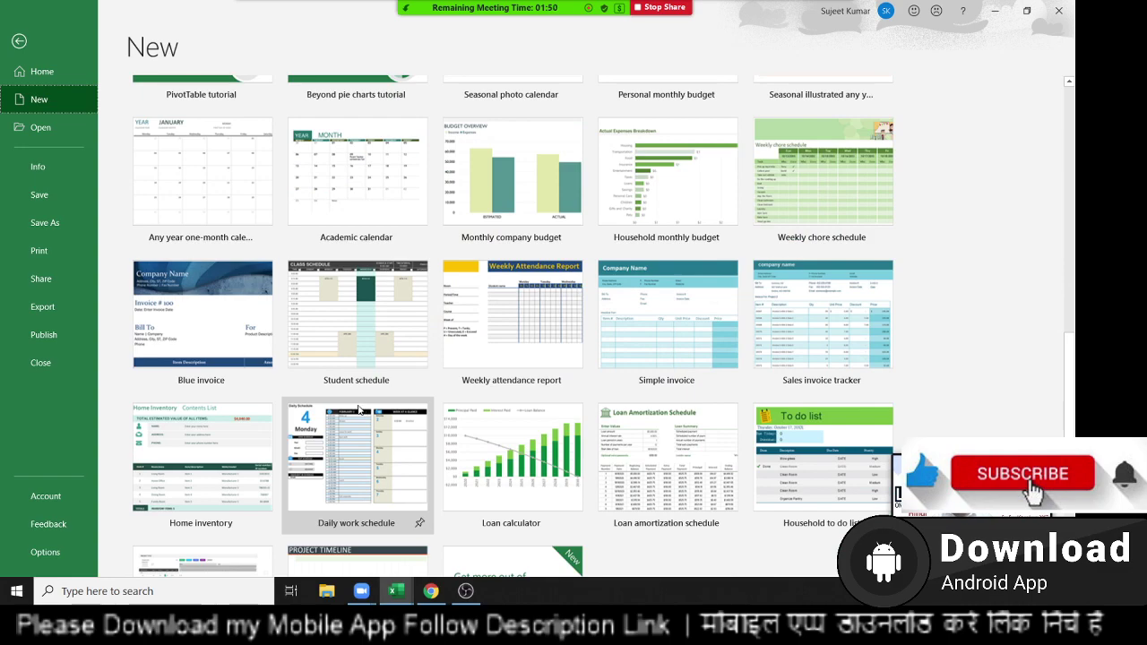
{"action": "scroll", "coordinate": [428, 309], "scroll_direction": "up", "scroll_amount": 2}
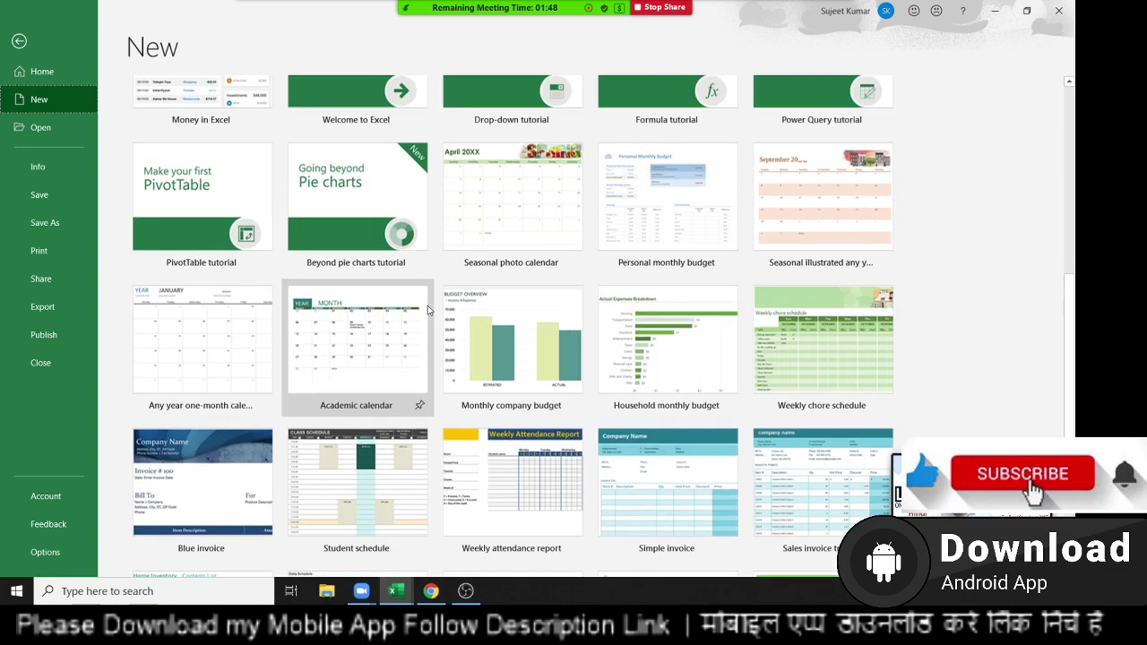
{"action": "scroll", "coordinate": [427, 309], "scroll_direction": "up", "scroll_amount": 5}
{"action": "scroll", "coordinate": [428, 309], "scroll_direction": "up", "scroll_amount": 1}
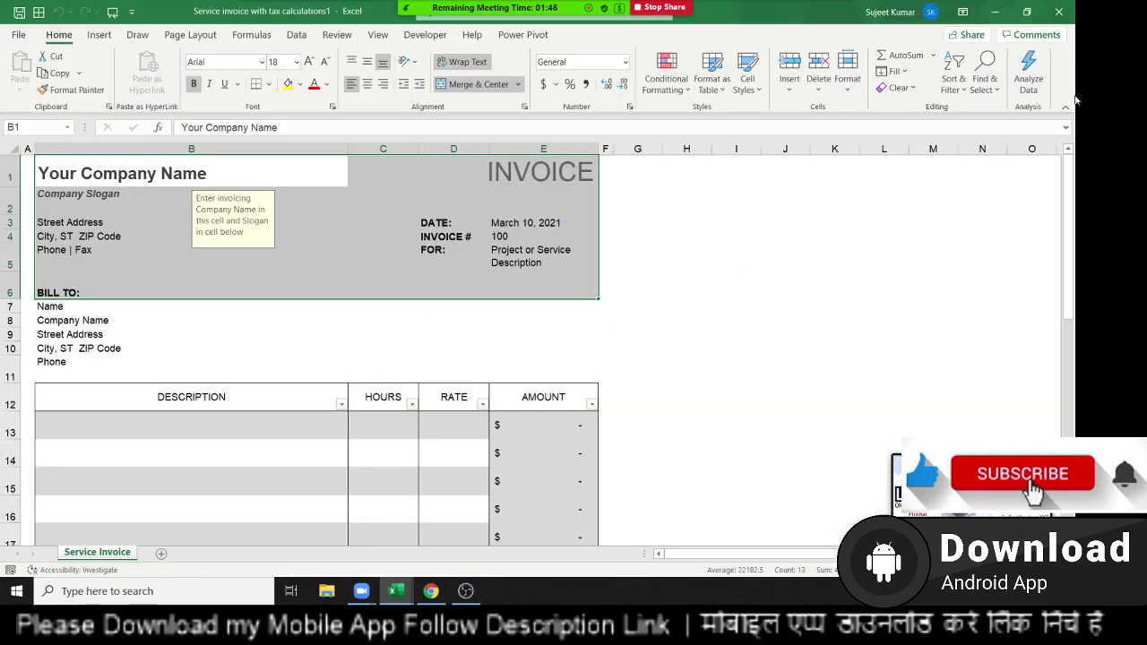
Close the Service invoice workbook choosing Don't Save, returning to Book1.
{"action": "left_click", "coordinate": [1059, 12]}
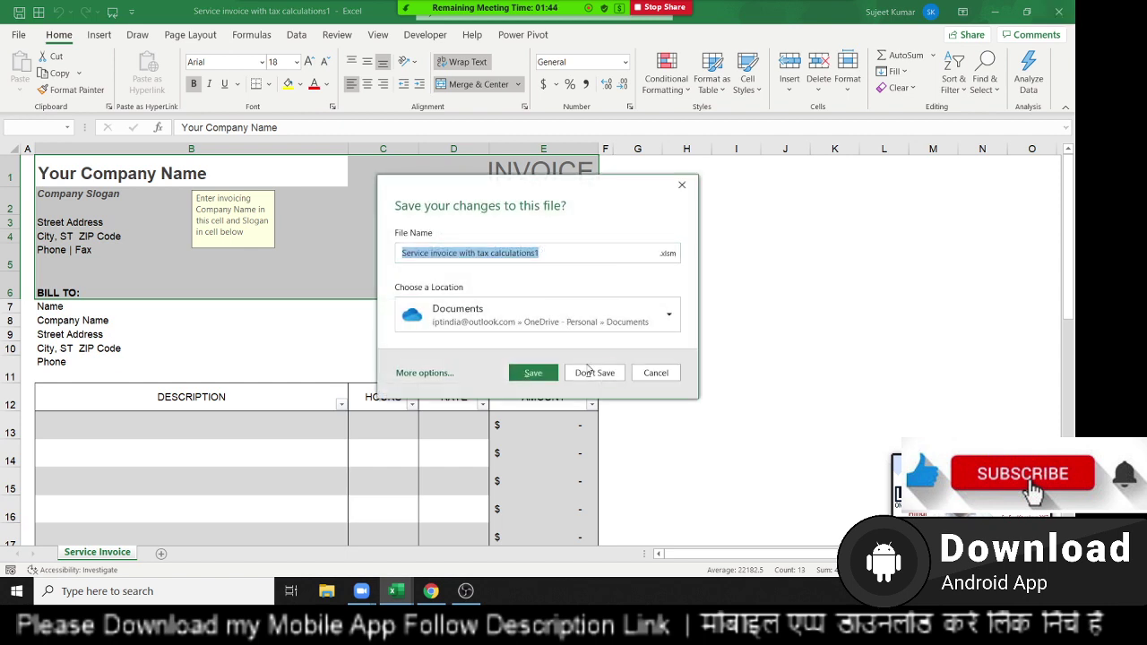
{"action": "left_click", "coordinate": [592, 369]}
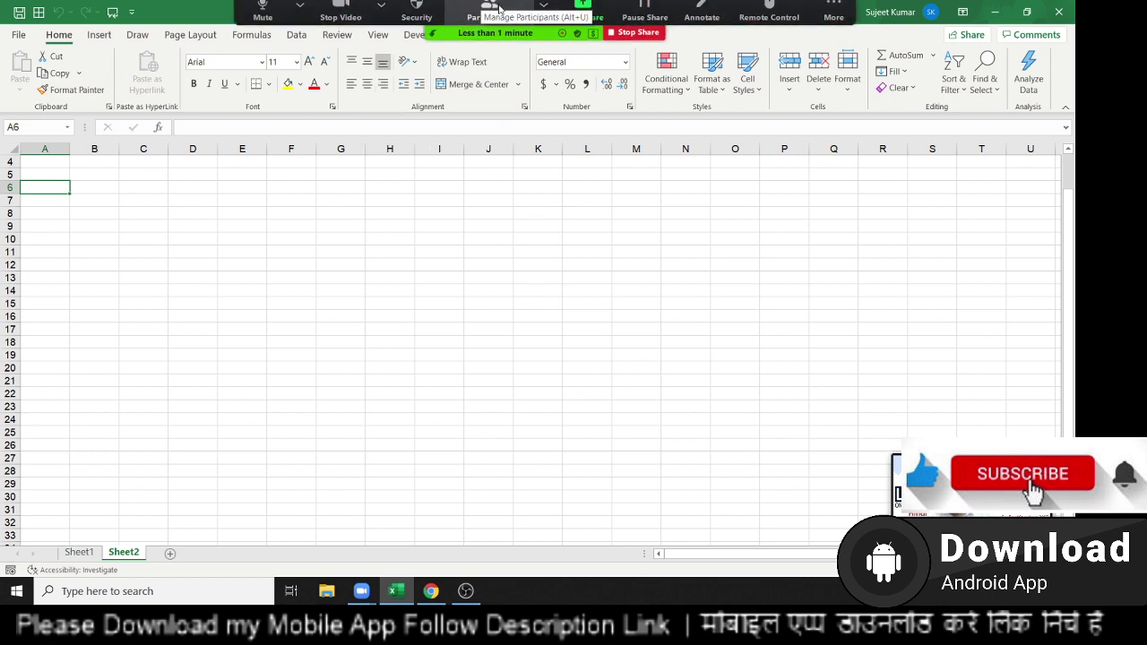
Check the Zoom participants, end and confirm ending the meeting, then bring OBS Studio forward.
{"action": "left_click", "coordinate": [506, 23]}
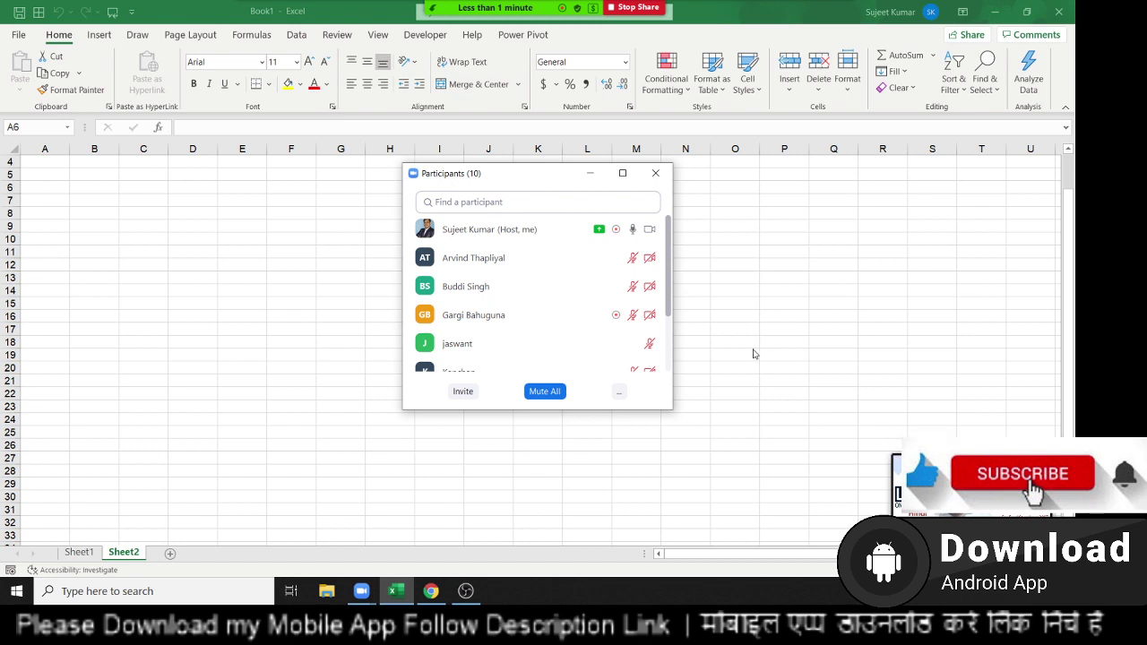
{"action": "left_click", "coordinate": [655, 174]}
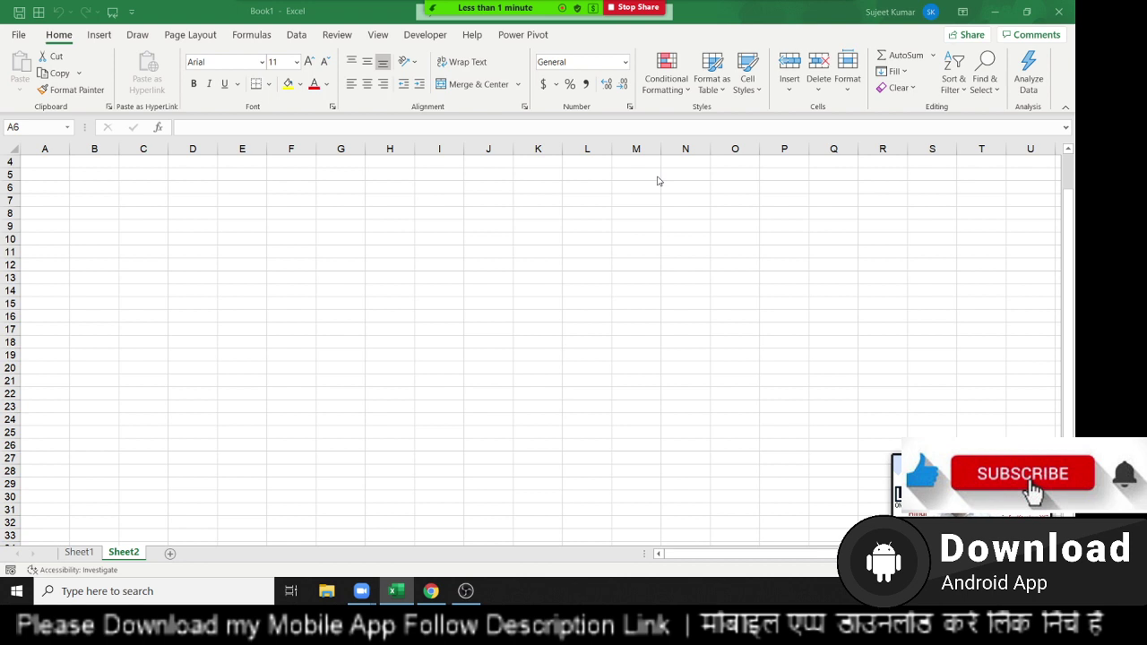
{"action": "left_click", "coordinate": [815, 20]}
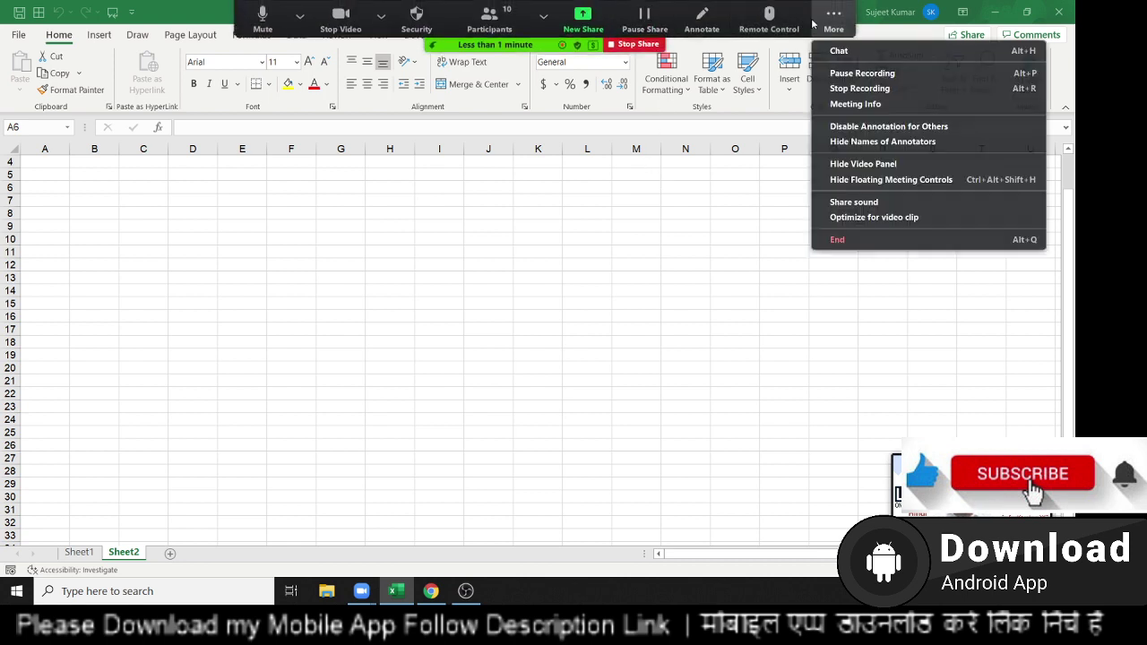
{"action": "left_click", "coordinate": [852, 243]}
{"action": "left_click", "coordinate": [564, 258]}
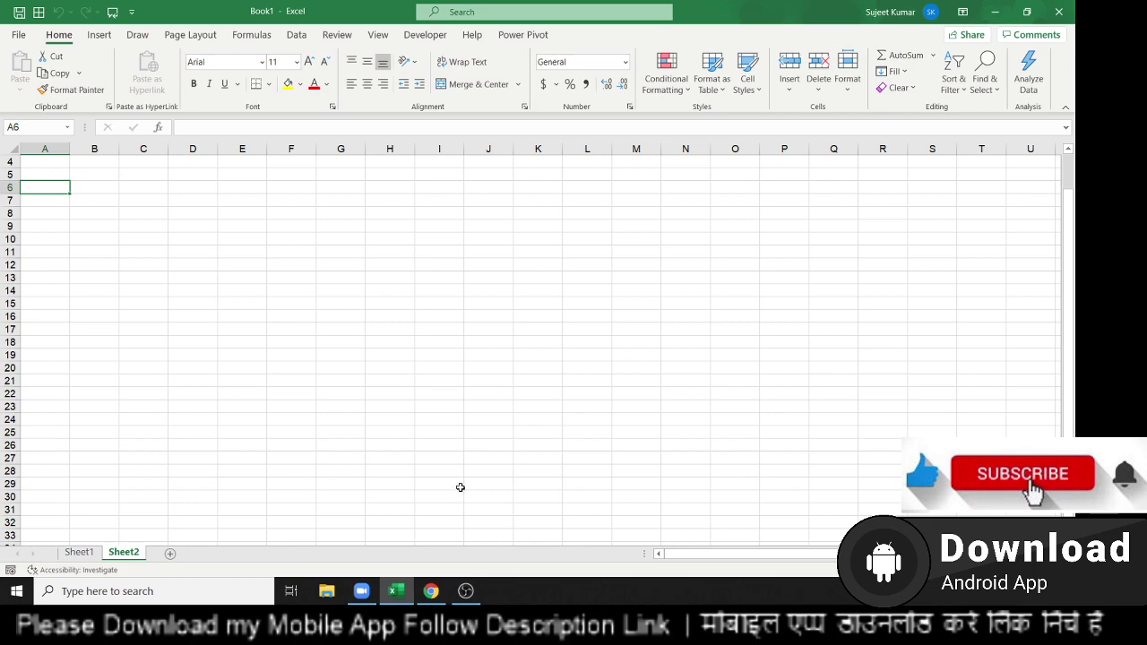
{"action": "left_click", "coordinate": [465, 590]}
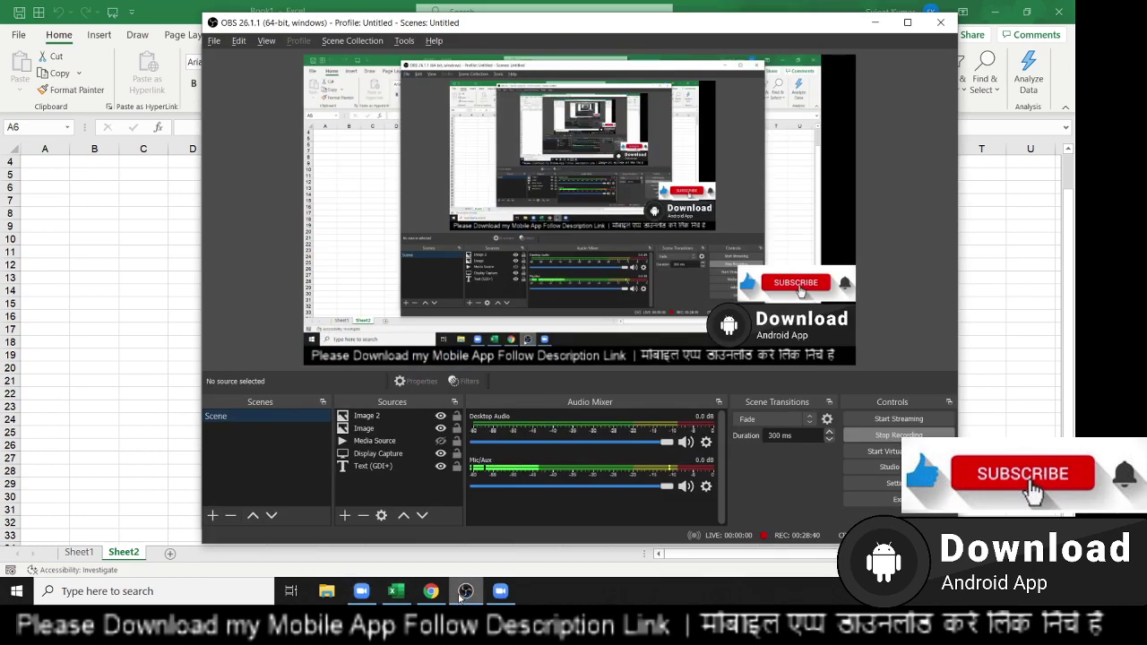